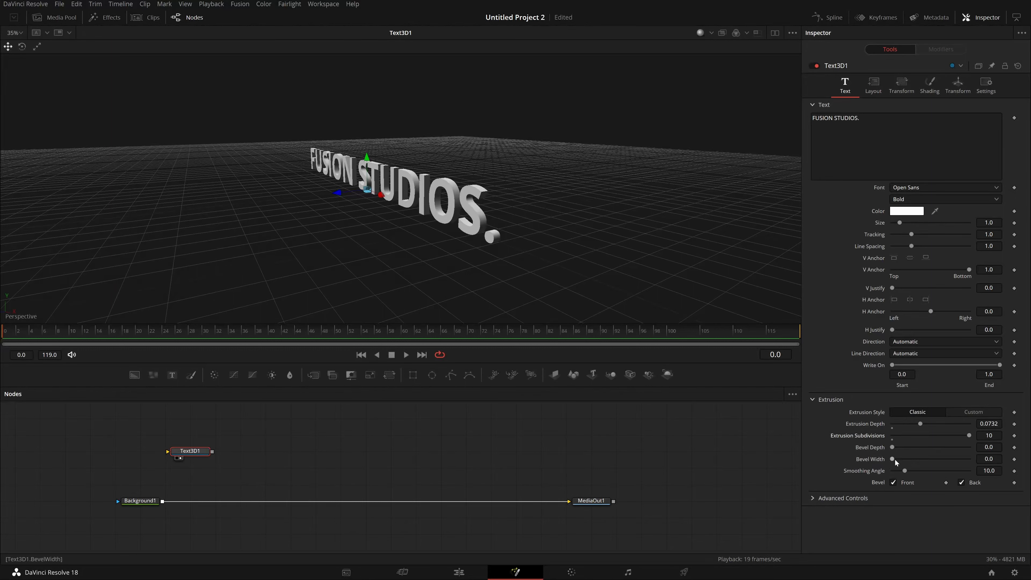
Step: Set the 3D text's bevel width to 0.00148, bevel depth to 0.0025 and smoothing angle to 45
{"action": "left_click_drag", "start_coordinate": [894, 459], "coordinate": [902, 458]}
{"action": "scroll", "coordinate": [515, 192], "scroll_direction": "up", "scroll_amount": 5}
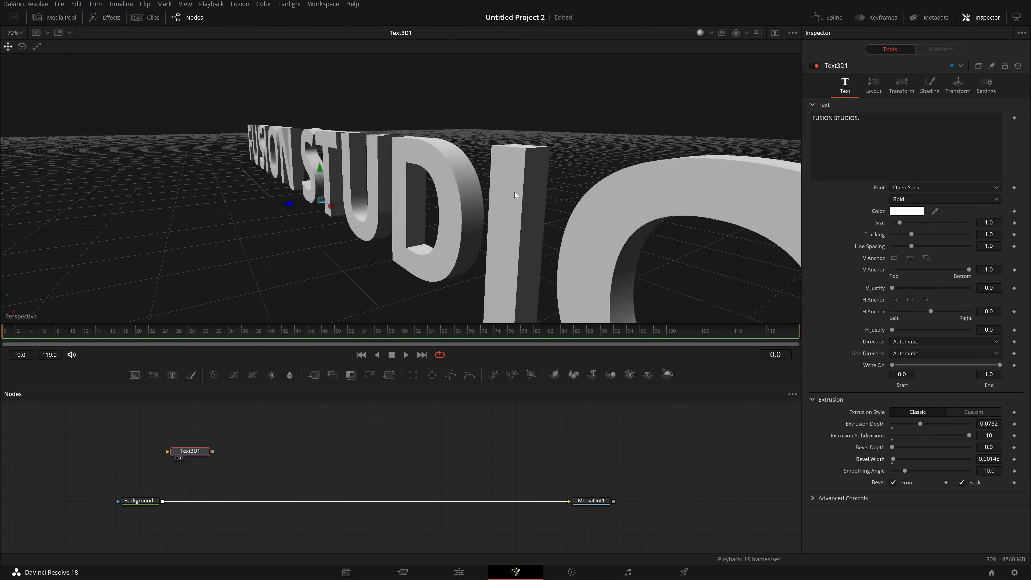
{"action": "scroll", "coordinate": [515, 192], "scroll_direction": "down", "scroll_amount": 2}
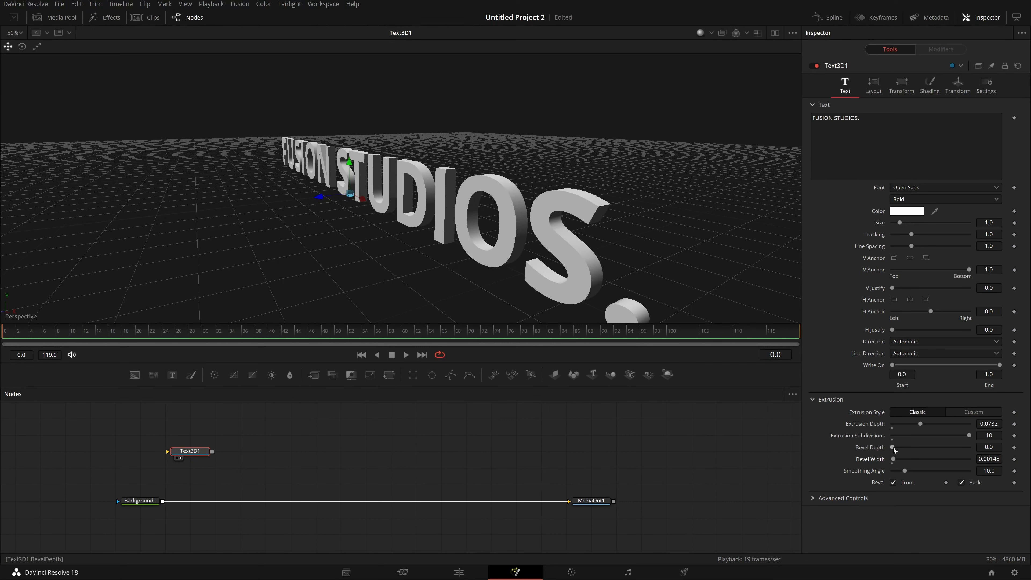
{"action": "left_click_drag", "start_coordinate": [893, 447], "coordinate": [892, 452]}
{"action": "left_click_drag", "start_coordinate": [989, 446], "coordinate": [996, 447]}
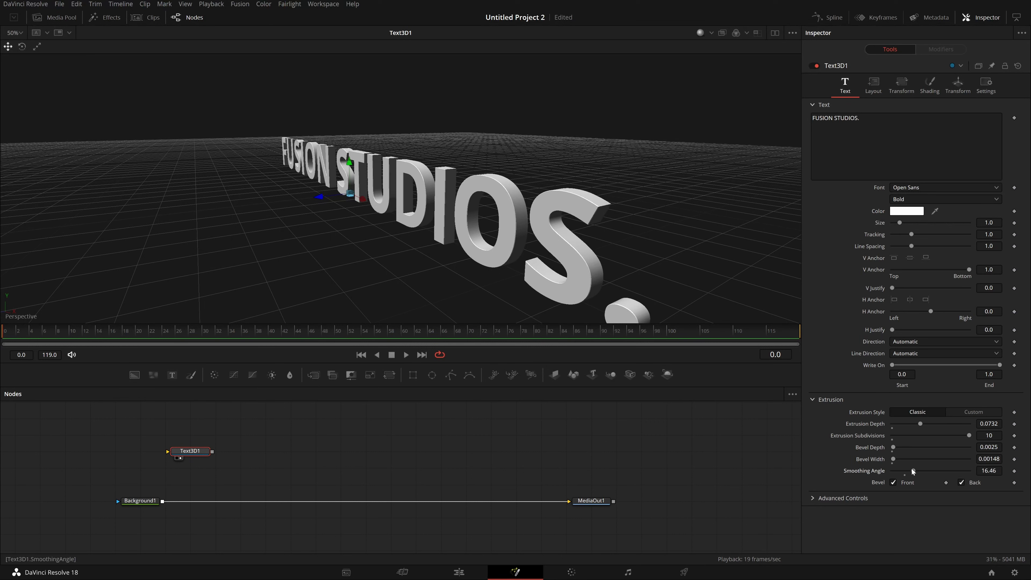
{"action": "left_click", "coordinate": [949, 470]}
{"action": "left_click", "coordinate": [814, 499]}
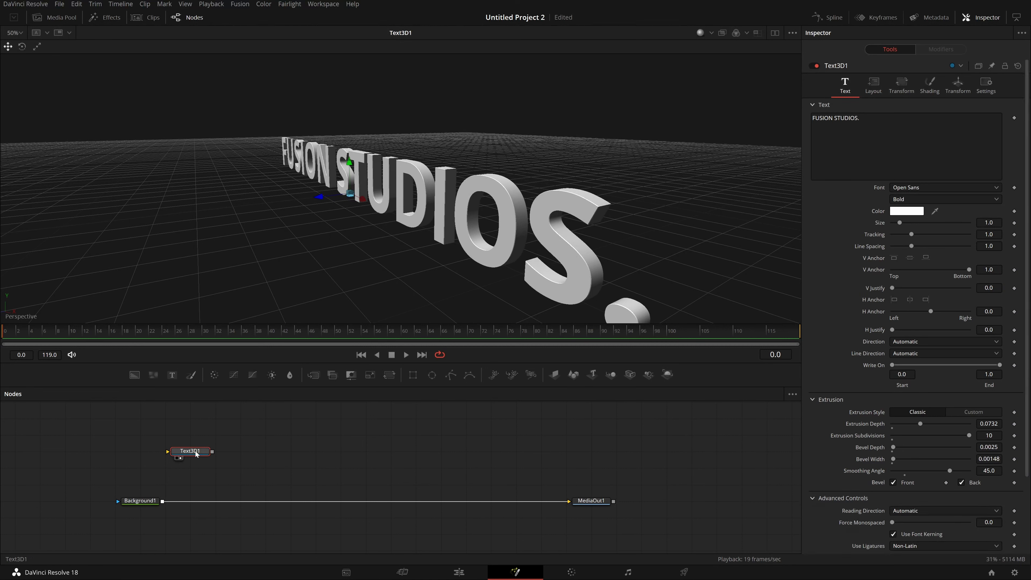
Step: Add a Renderer 3D node fed by Text3D1 and show its output in the viewer
{"action": "left_click_drag", "start_coordinate": [336, 418], "coordinate": [394, 423]}
{"action": "left_click_drag", "start_coordinate": [257, 458], "coordinate": [208, 458]}
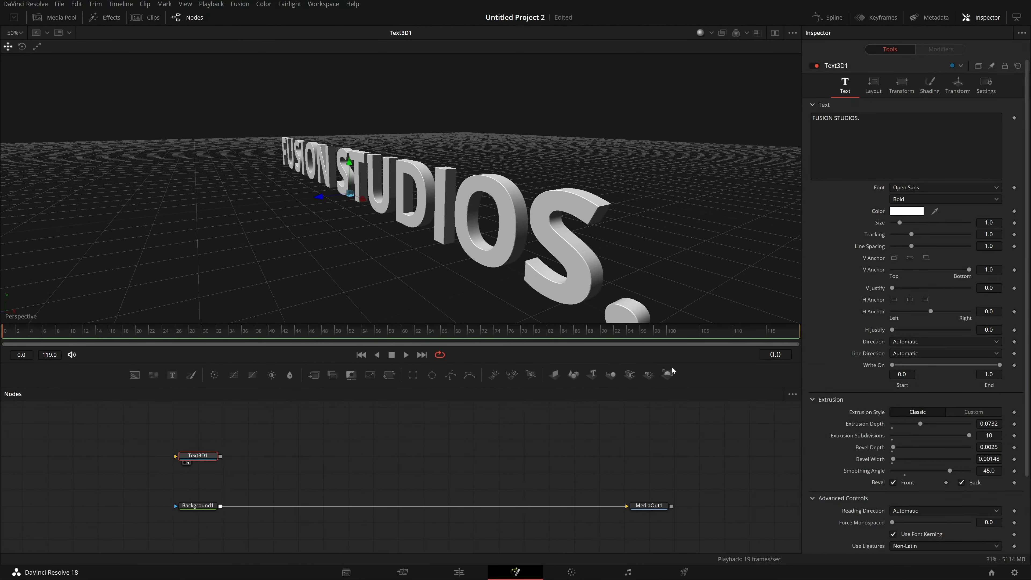
{"action": "left_click_drag", "start_coordinate": [671, 369], "coordinate": [308, 448]}
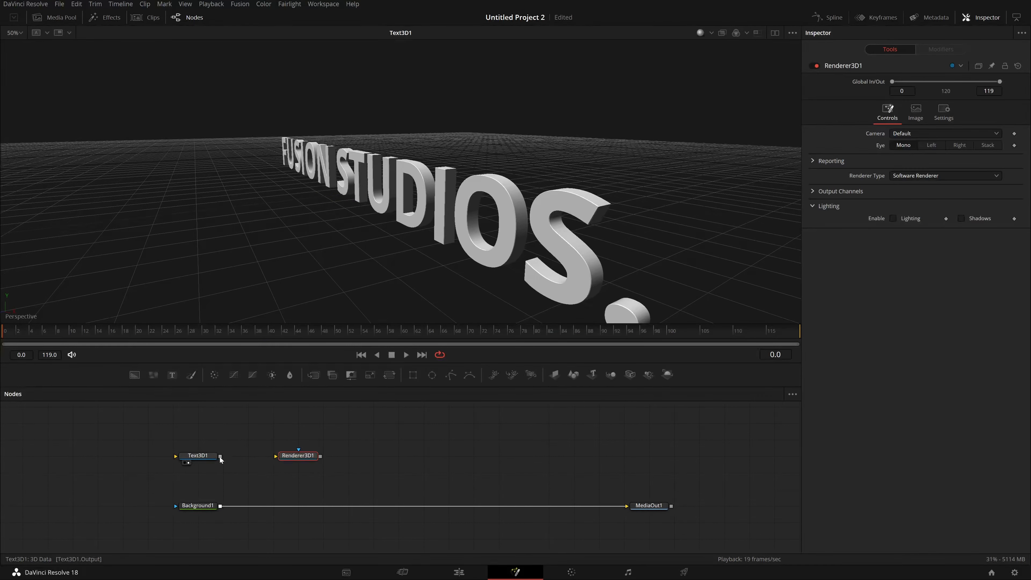
{"action": "left_click_drag", "start_coordinate": [221, 459], "coordinate": [283, 482]}
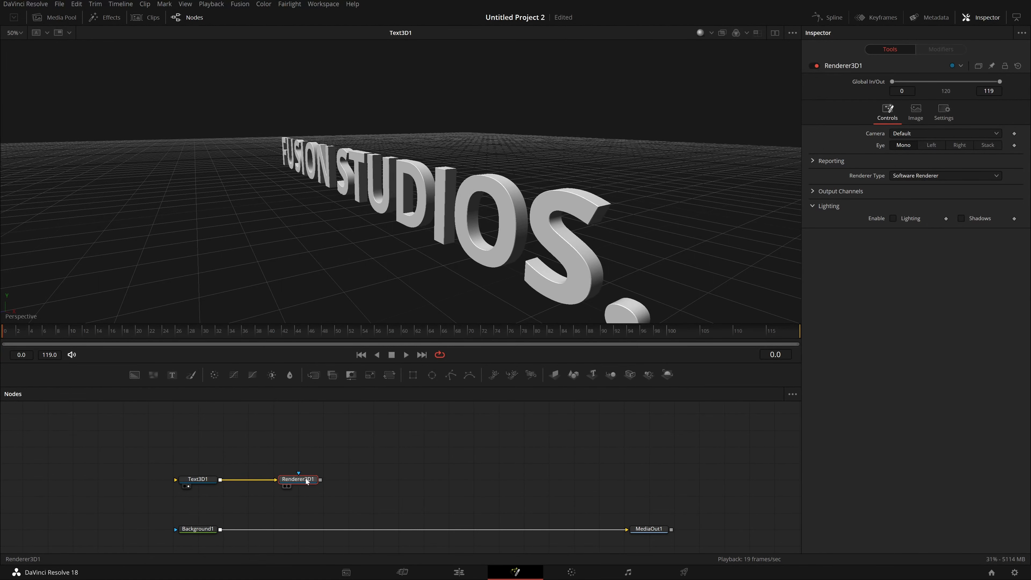
{"action": "left_click_drag", "start_coordinate": [304, 479], "coordinate": [424, 186]}
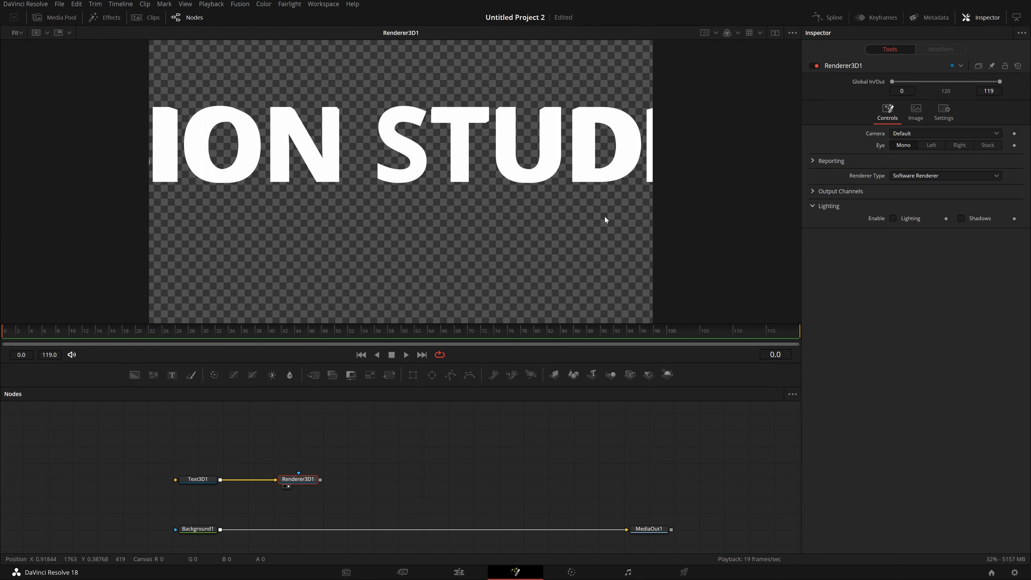
{"action": "scroll", "coordinate": [605, 220], "scroll_direction": "up", "scroll_amount": 2}
{"action": "scroll", "coordinate": [597, 212], "scroll_direction": "down", "scroll_amount": 2}
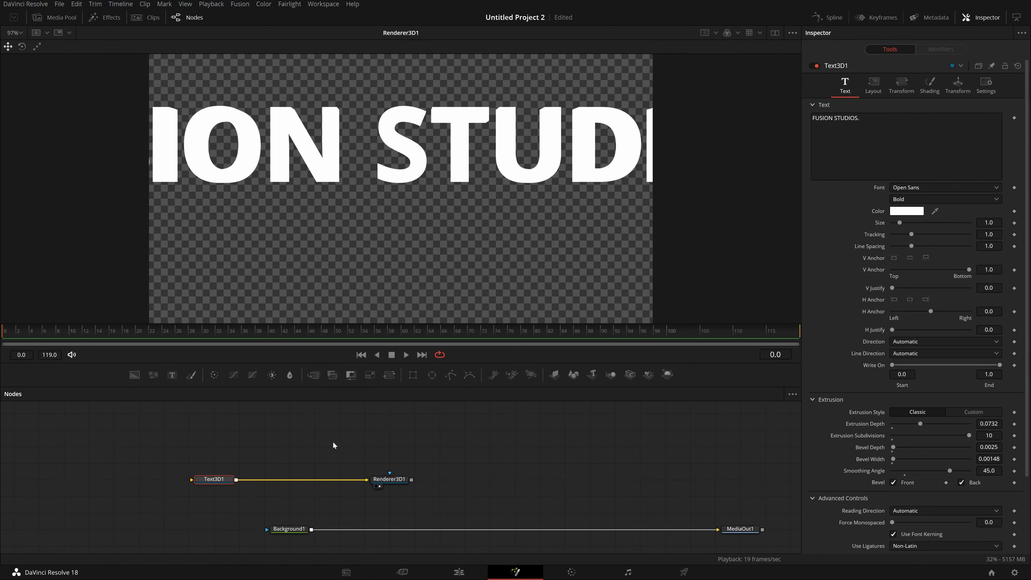
Step: Insert a Merge 3D node between Text3D1 and Renderer3D1, and connect a Camera 3D node to it
{"action": "left_click_drag", "start_coordinate": [422, 456], "coordinate": [164, 514]}
{"action": "left_click_drag", "start_coordinate": [212, 479], "coordinate": [314, 480]}
{"action": "left_click", "coordinate": [393, 439]}
{"action": "left_click", "coordinate": [325, 480]}
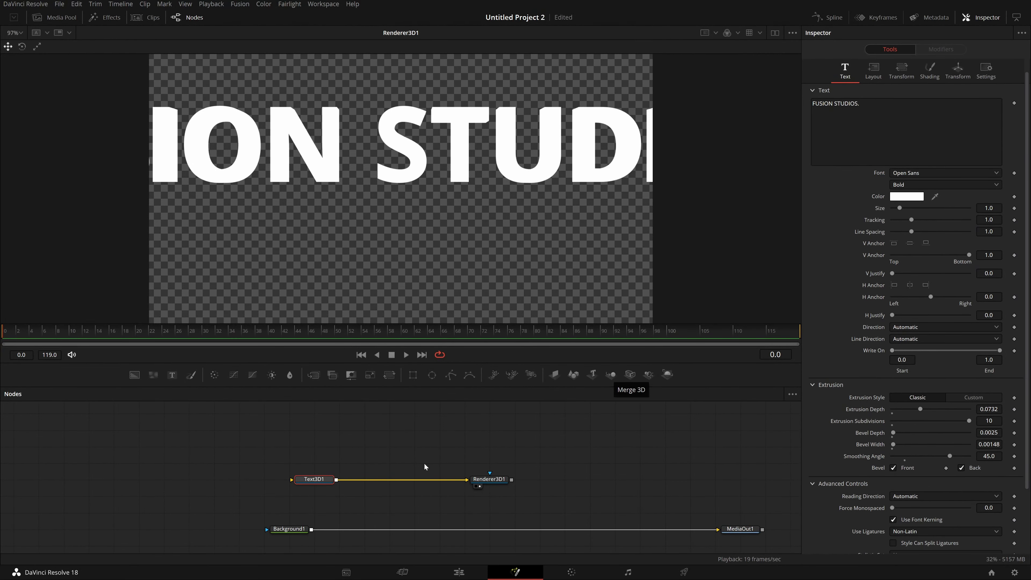
{"action": "left_click", "coordinate": [611, 376]}
{"action": "left_click_drag", "start_coordinate": [369, 481], "coordinate": [394, 481]}
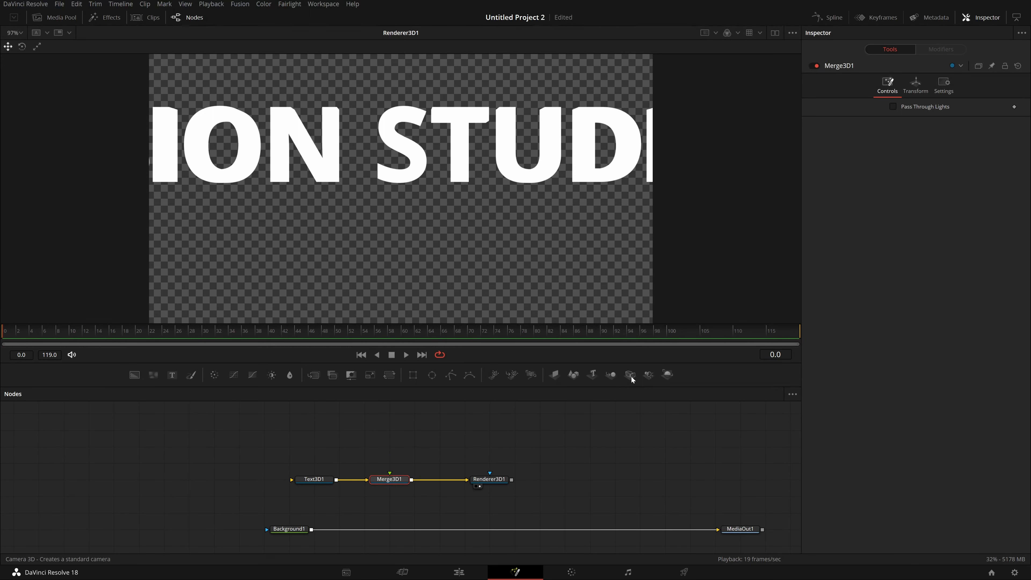
{"action": "left_click_drag", "start_coordinate": [629, 374], "coordinate": [398, 484]}
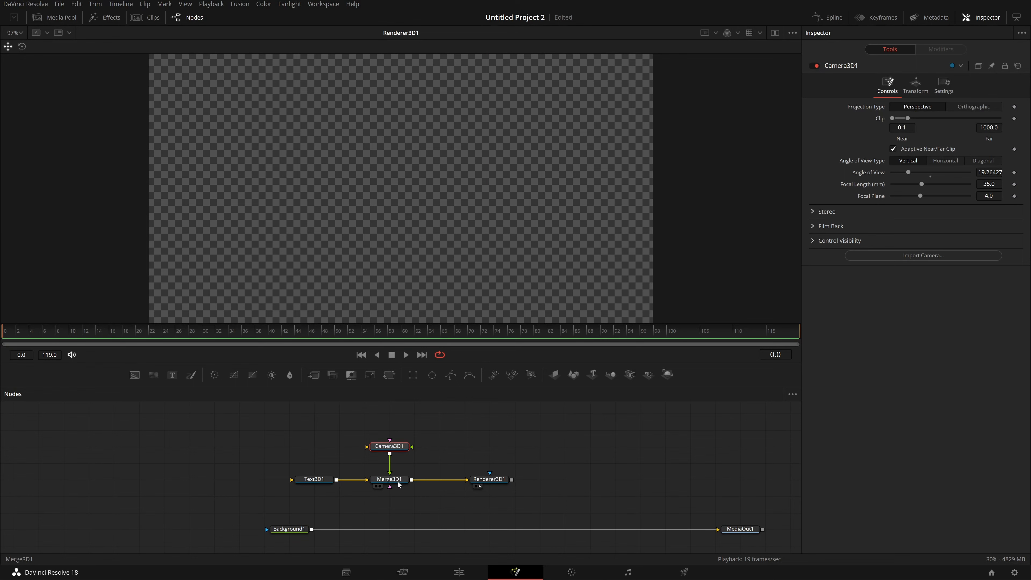
Step: Set up dual viewers showing Merge3D1 in the first and Renderer3D1 in the second, and enlarge the render viewer
{"action": "left_click", "coordinate": [397, 483]}
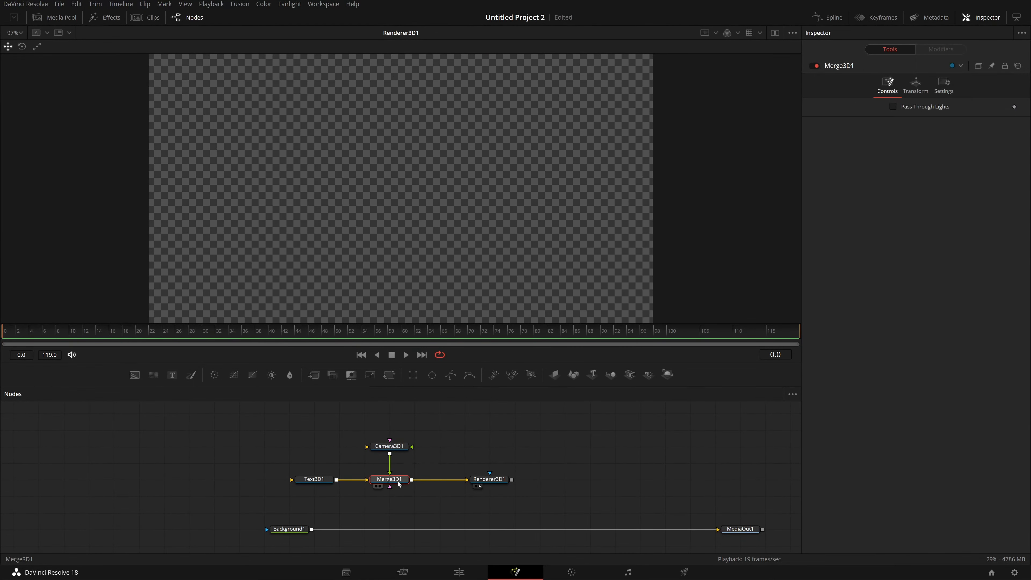
{"action": "key", "text": "1"}
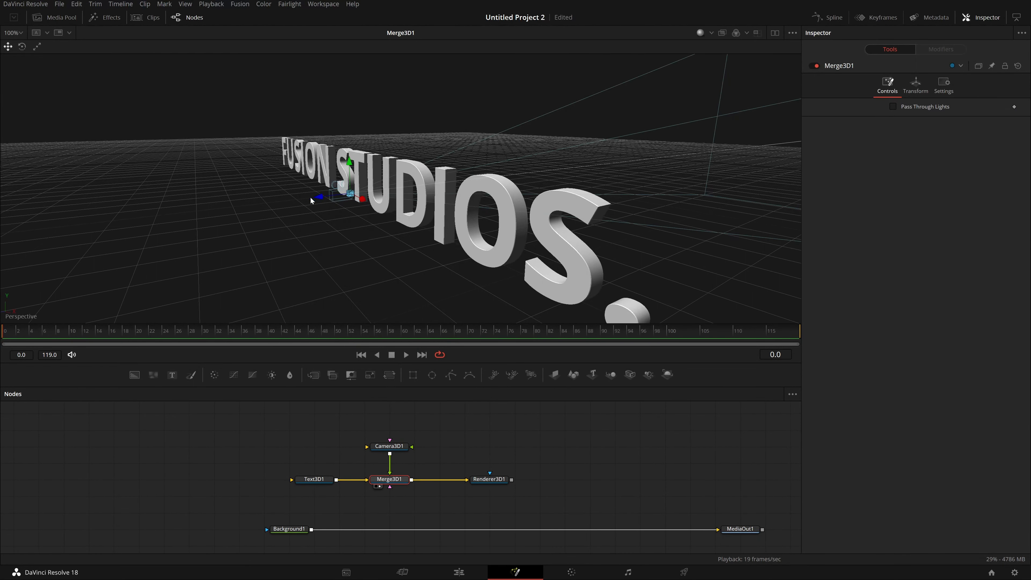
{"action": "left_click", "coordinate": [775, 34]}
{"action": "left_click_drag", "start_coordinate": [645, 173], "coordinate": [416, 211]}
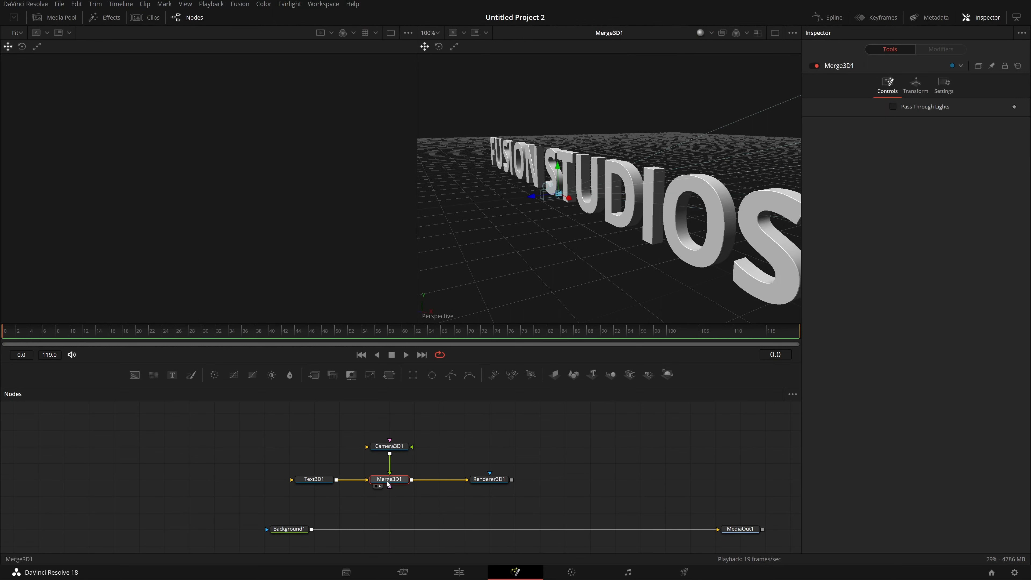
{"action": "key", "text": "1"}
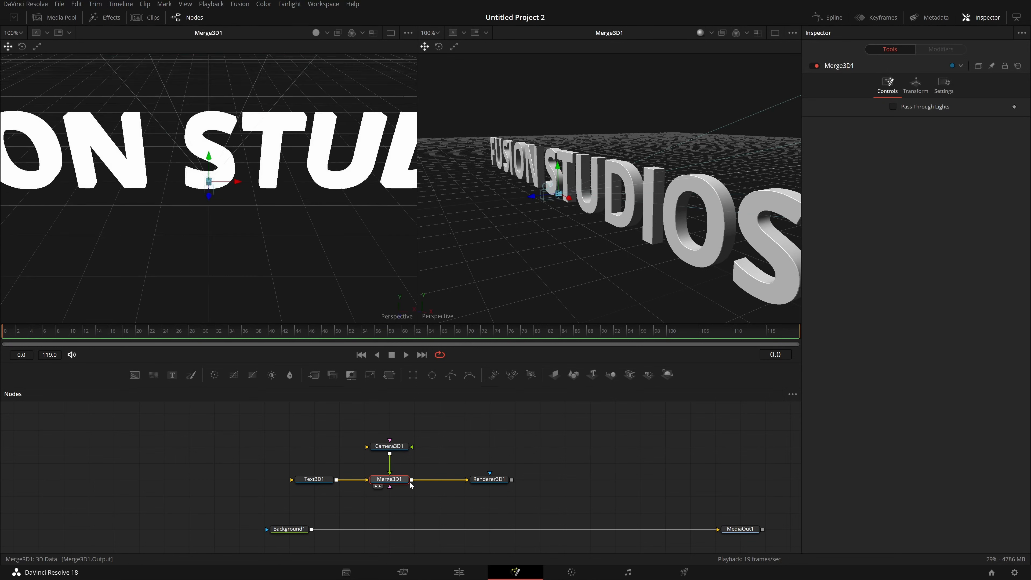
{"action": "left_click", "coordinate": [492, 480]}
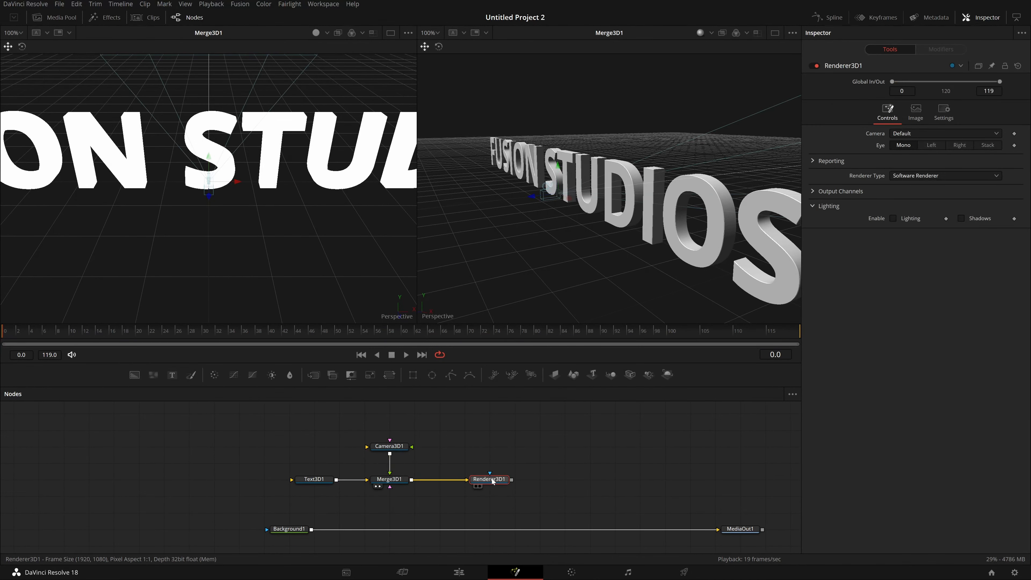
{"action": "key", "text": "2"}
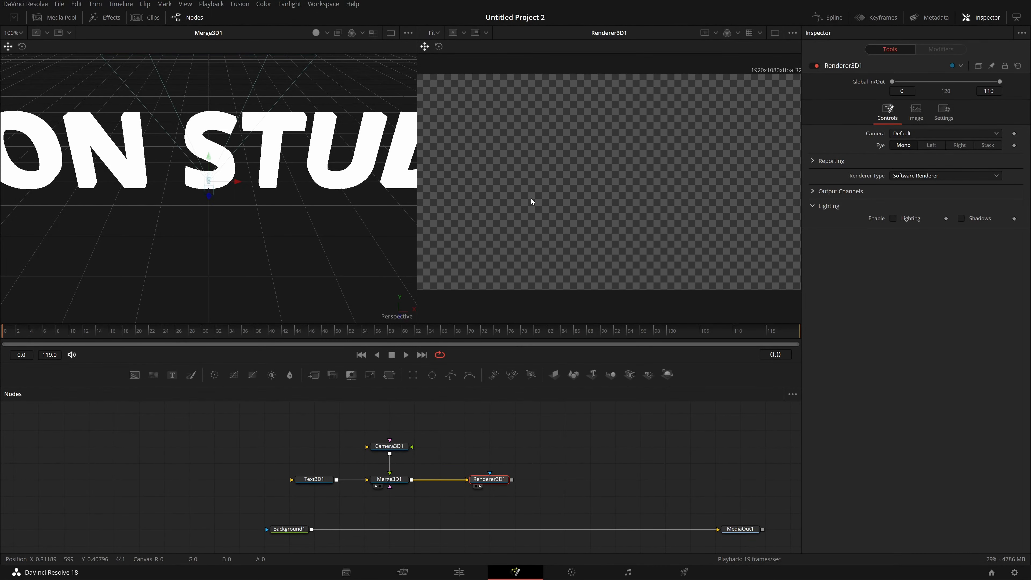
{"action": "left_click_drag", "start_coordinate": [418, 215], "coordinate": [370, 223]}
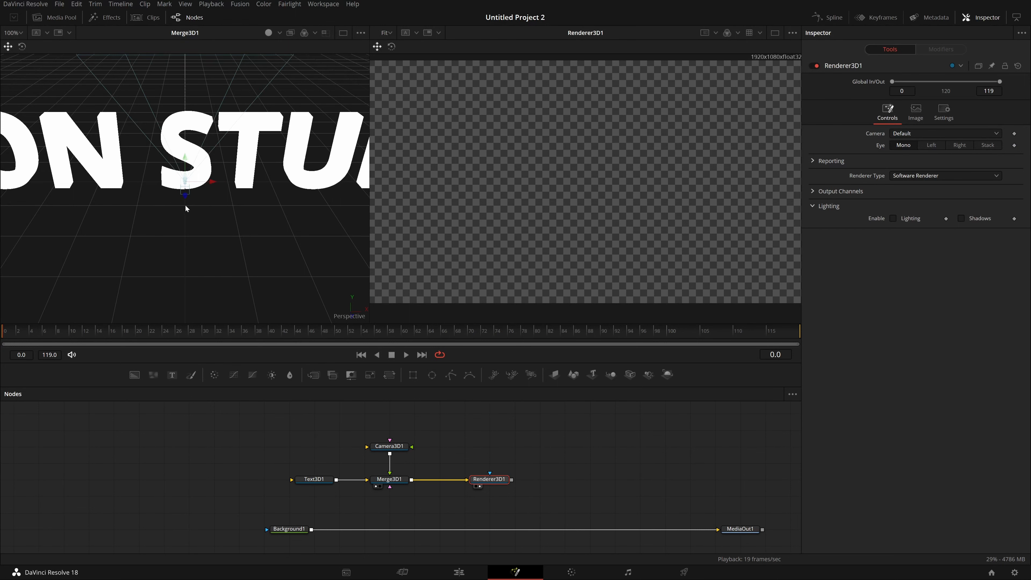
Step: Try repositioning the camera freehand in the 3D view, sideways and backwards away from the text
{"action": "left_click_drag", "start_coordinate": [211, 181], "coordinate": [169, 255]}
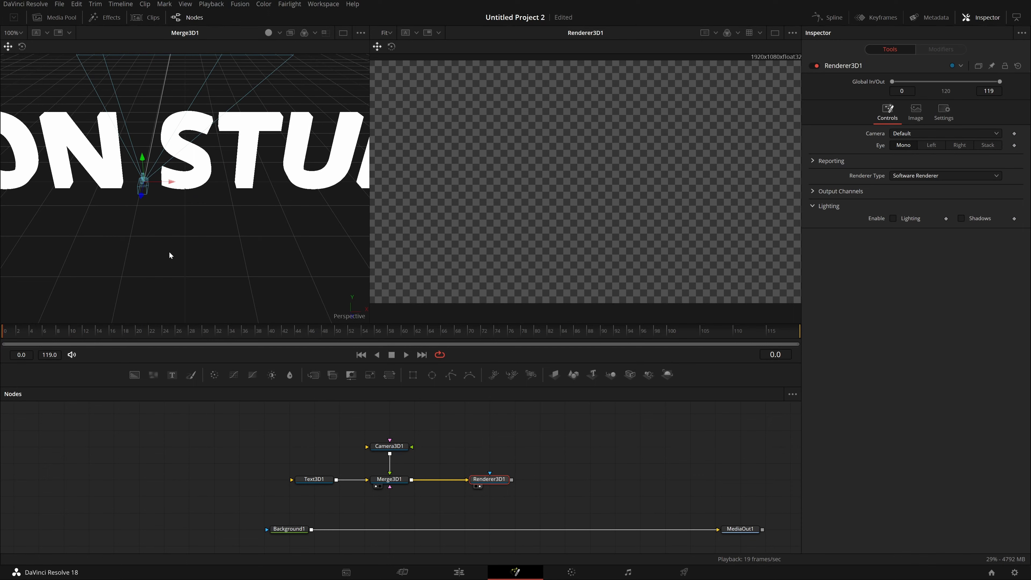
{"action": "key", "text": "ctrl+z"}
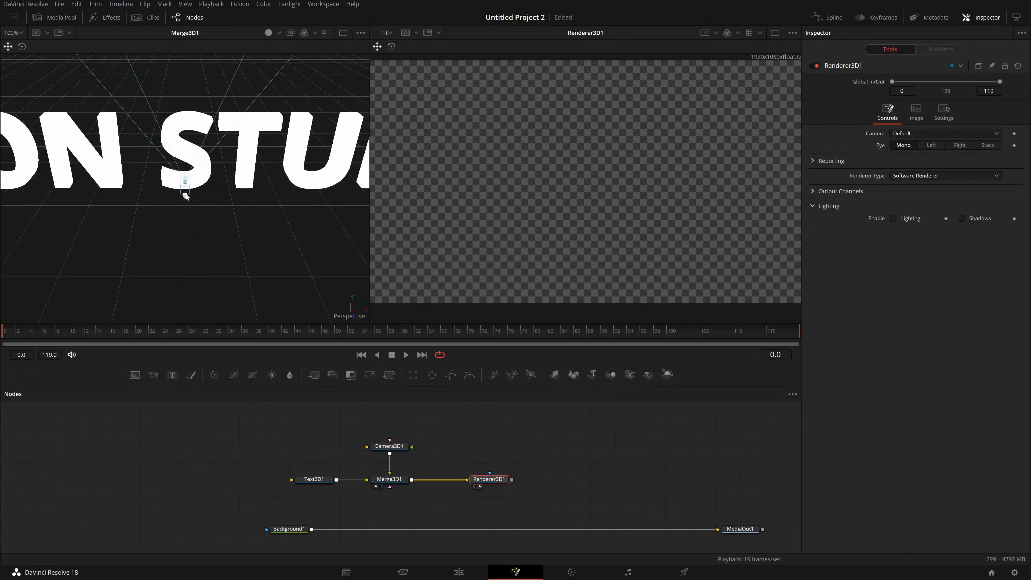
{"action": "left_click_drag", "start_coordinate": [186, 196], "coordinate": [199, 579]}
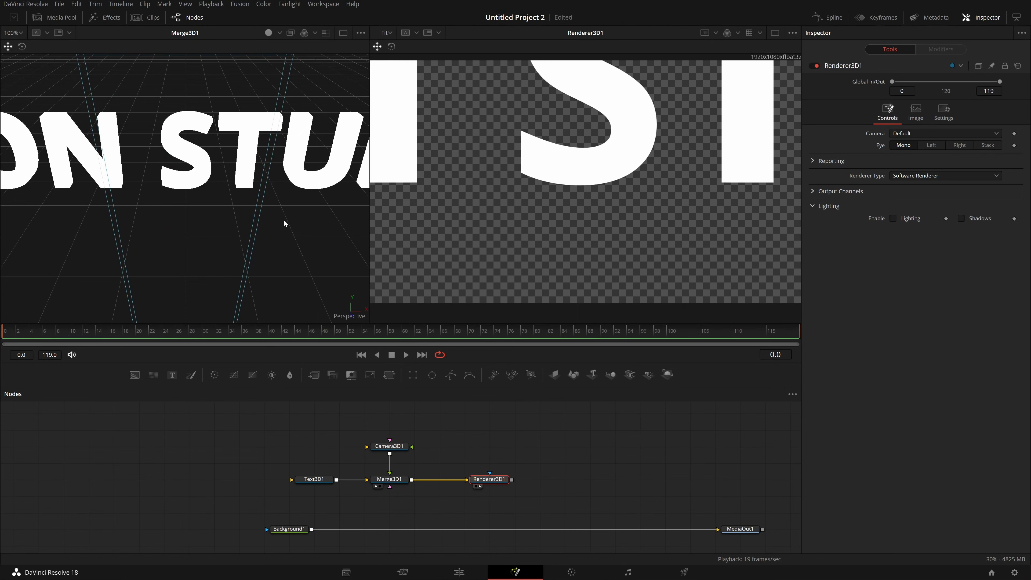
{"action": "scroll", "coordinate": [257, 219], "scroll_direction": "down", "scroll_amount": 5}
{"action": "left_click_drag", "start_coordinate": [185, 251], "coordinate": [246, 219]}
{"action": "scroll", "coordinate": [246, 219], "scroll_direction": "up", "scroll_amount": 5}
Step: Set Camera3D1's translation to 10.5 in Z and 0.3 in Y to frame the whole text
{"action": "left_click", "coordinate": [395, 448]}
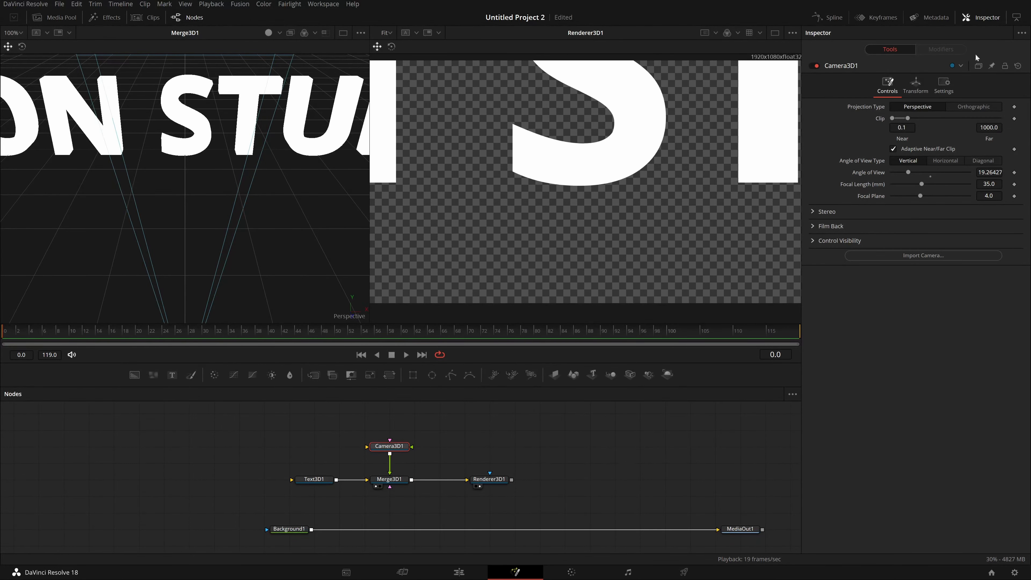
{"action": "left_click", "coordinate": [916, 80]}
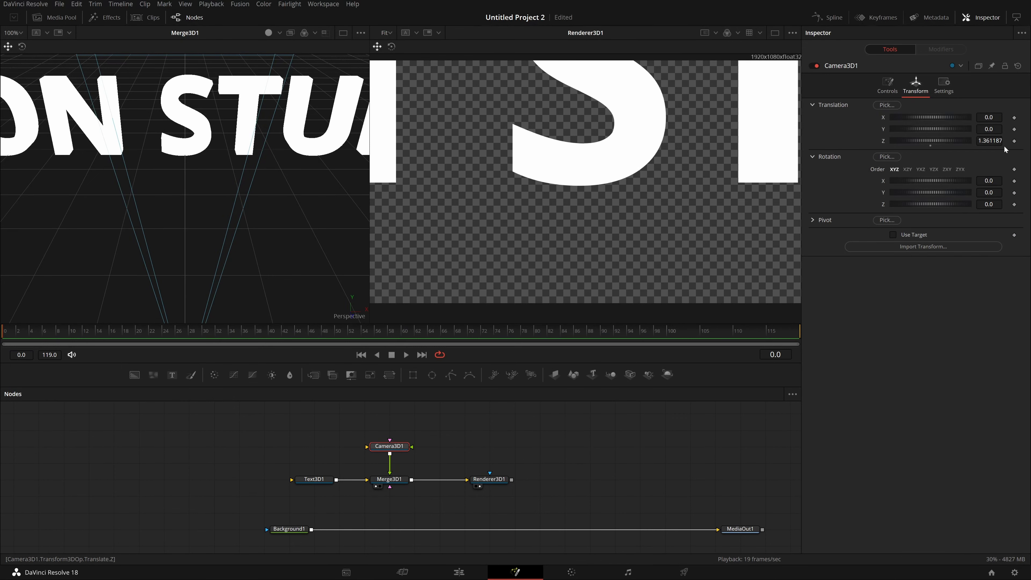
{"action": "left_click_drag", "start_coordinate": [930, 140], "coordinate": [988, 140]}
{"action": "type", "text": "10.5"}
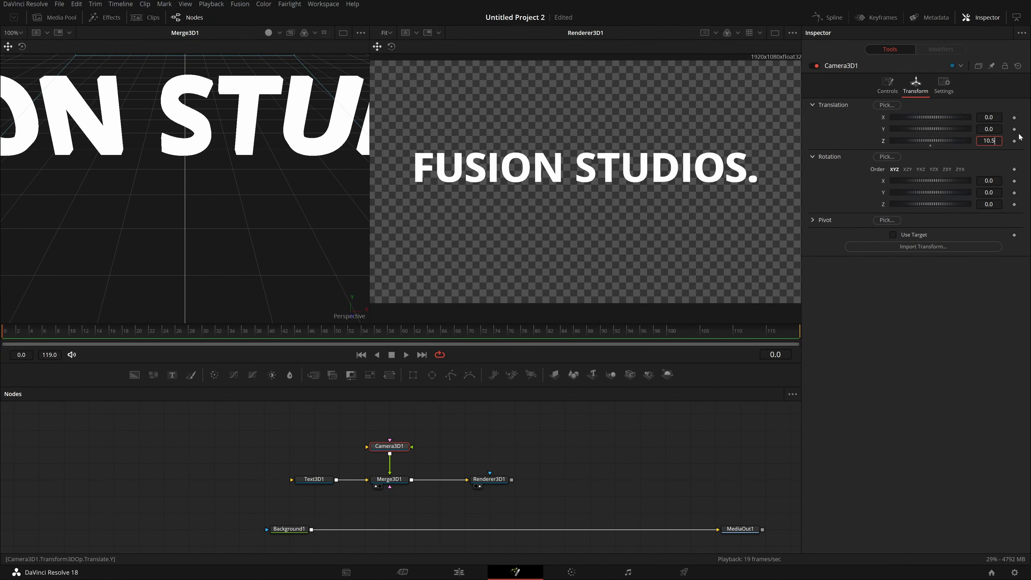
{"action": "key", "text": "Tab"}
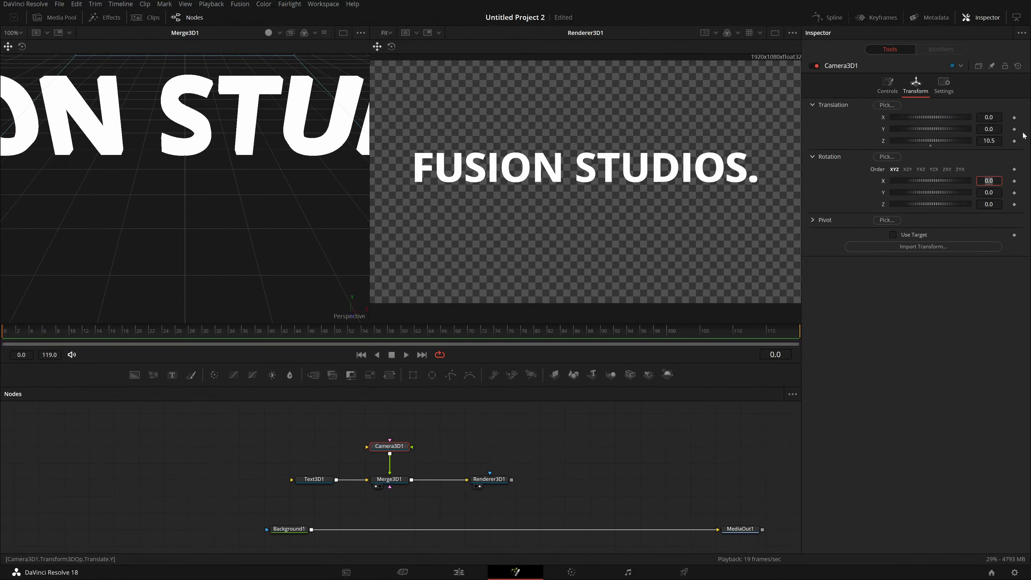
{"action": "left_click", "coordinate": [948, 422]}
{"action": "left_click_drag", "start_coordinate": [988, 129], "coordinate": [1001, 129]}
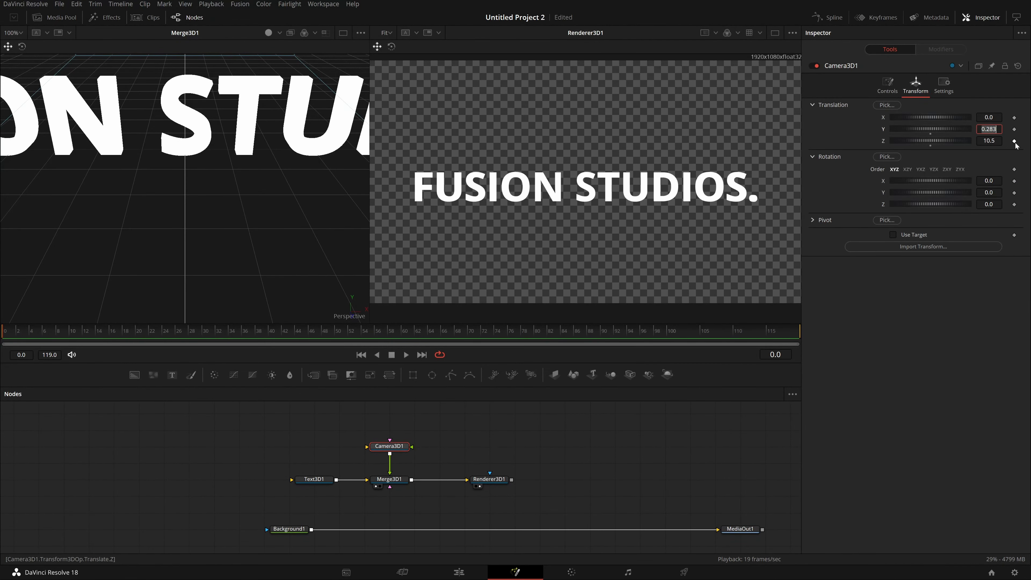
{"action": "type", "text": ".3"}
{"action": "key", "text": "Tab"}
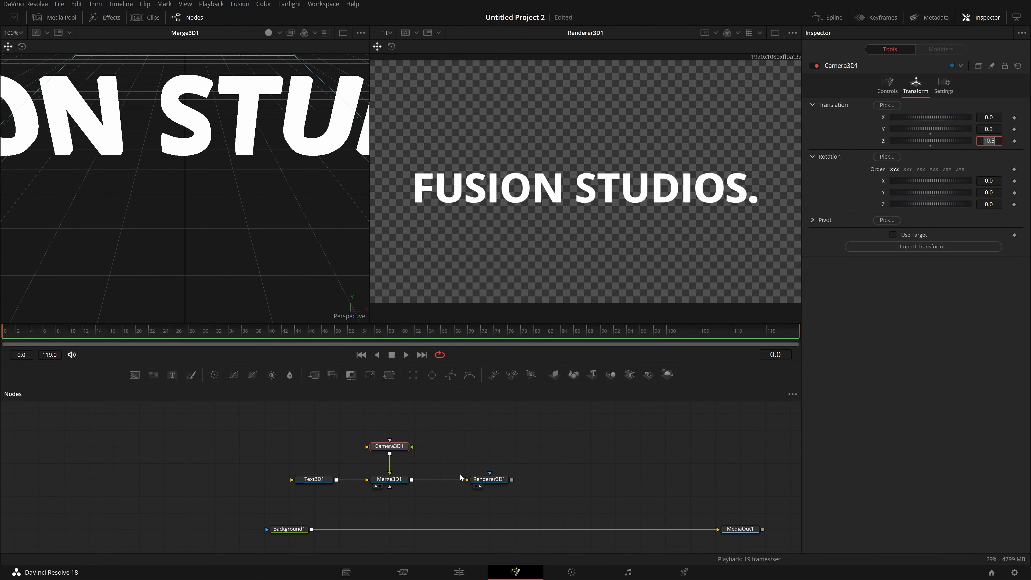
Step: Move the text, camera, merge and renderer nodes together so that Text3D1 sits directly above Background1
{"action": "scroll", "coordinate": [460, 474], "scroll_direction": "right", "scroll_amount": 5}
{"action": "left_click_drag", "start_coordinate": [171, 411], "coordinate": [445, 486]}
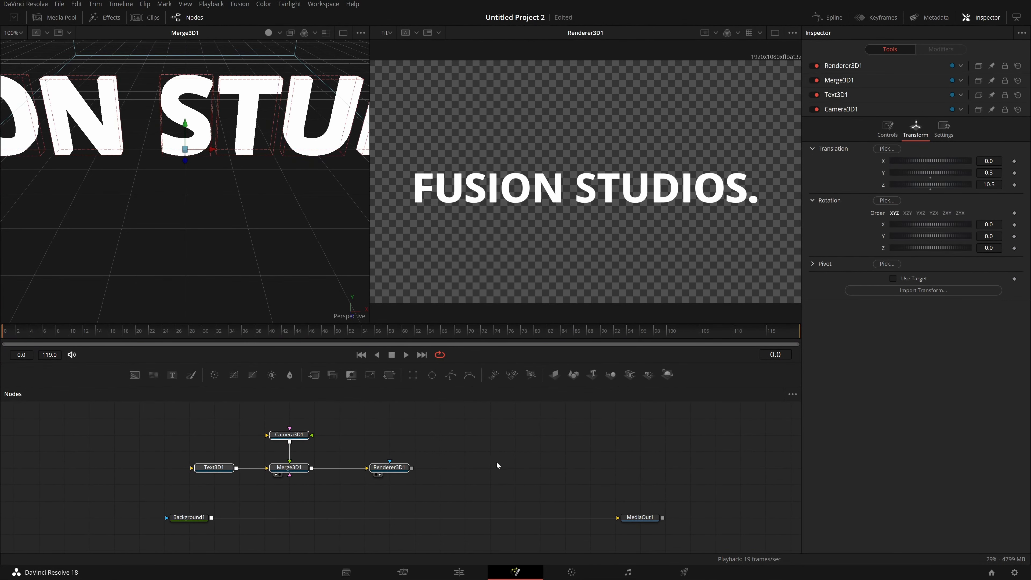
{"action": "left_click_drag", "start_coordinate": [184, 422], "coordinate": [445, 479]}
{"action": "scroll", "coordinate": [275, 234], "scroll_direction": "up", "scroll_amount": 5}
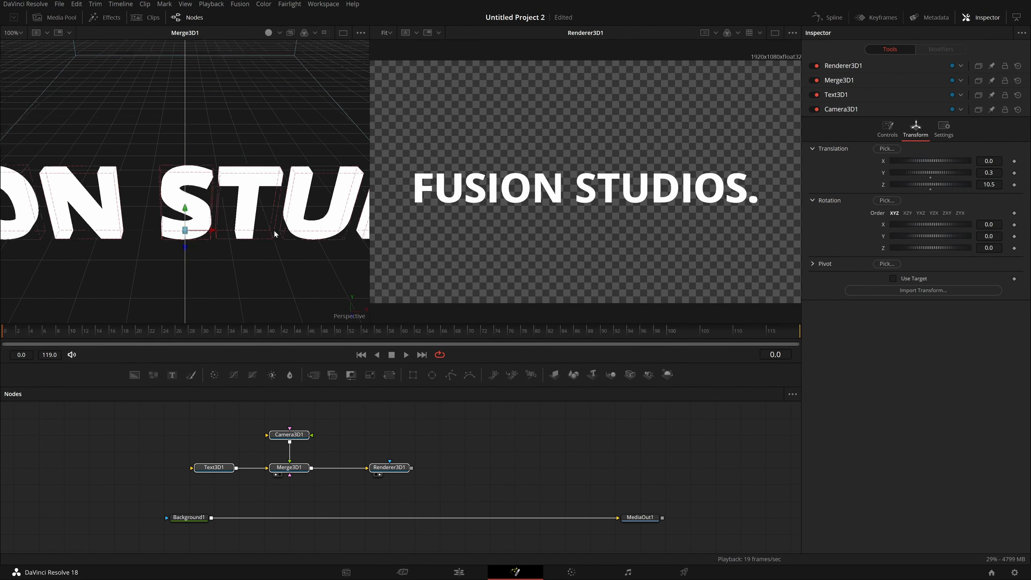
{"action": "scroll", "coordinate": [156, 113], "scroll_direction": "down", "scroll_amount": 6}
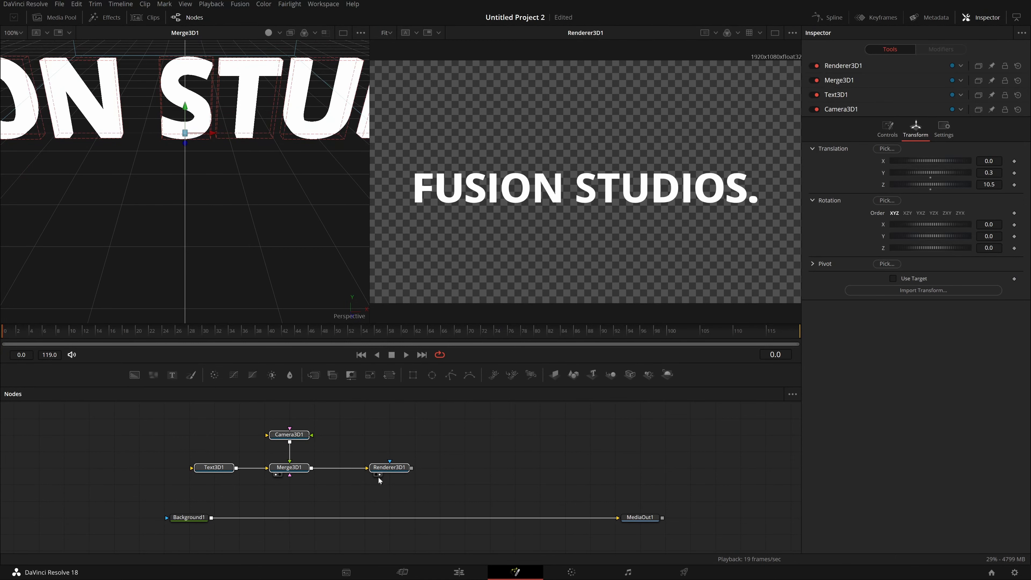
{"action": "left_click_drag", "start_coordinate": [394, 470], "coordinate": [319, 472]}
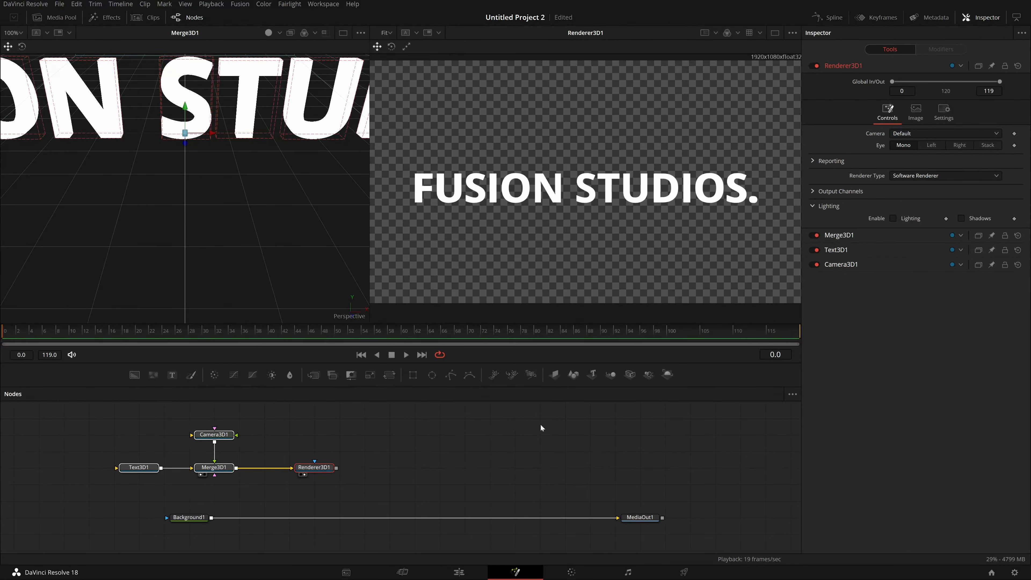
{"action": "left_click", "coordinate": [892, 218]}
{"action": "left_click", "coordinate": [902, 219]}
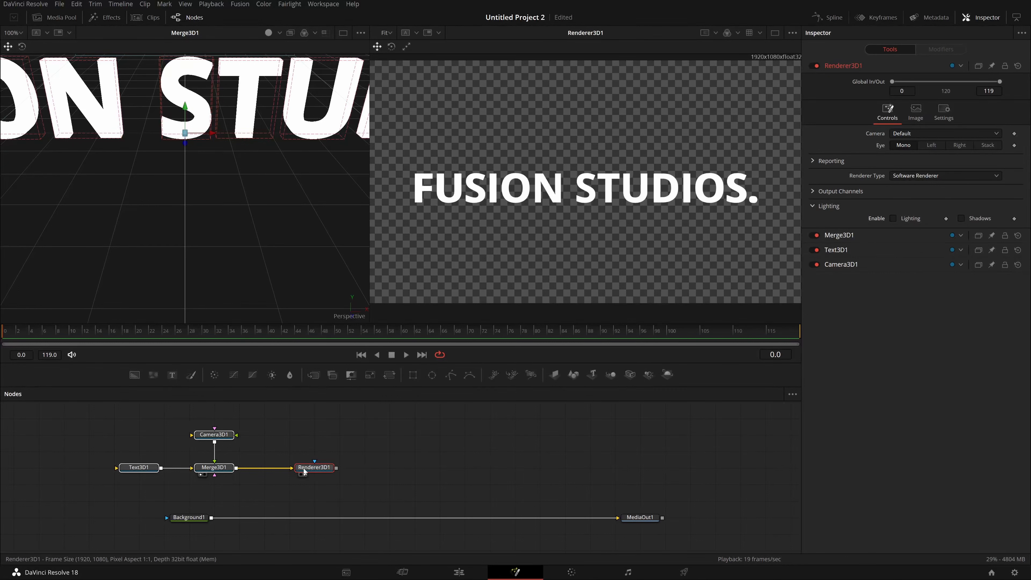
{"action": "left_click_drag", "start_coordinate": [307, 476], "coordinate": [357, 476]}
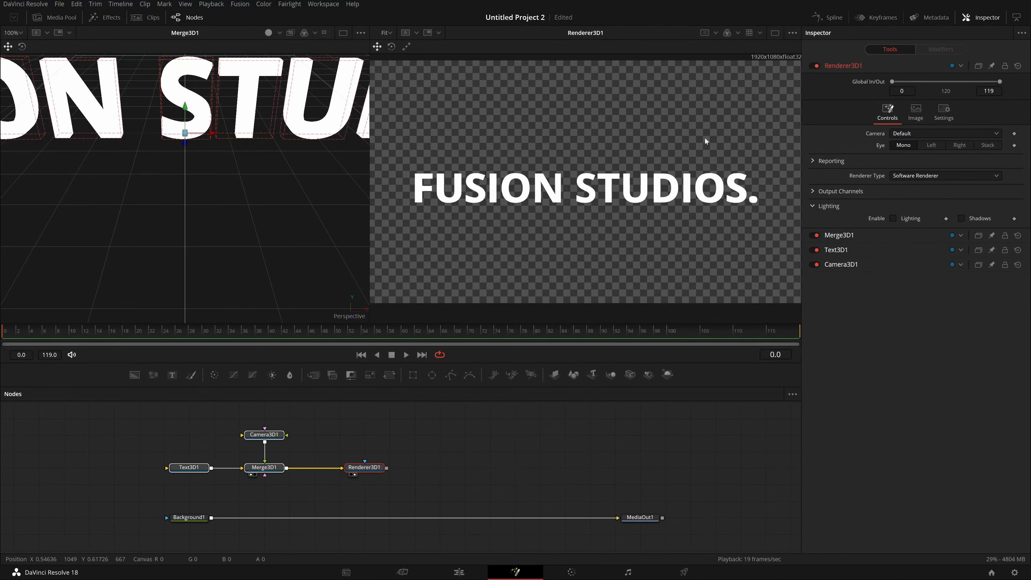
{"action": "left_click", "coordinate": [931, 175]}
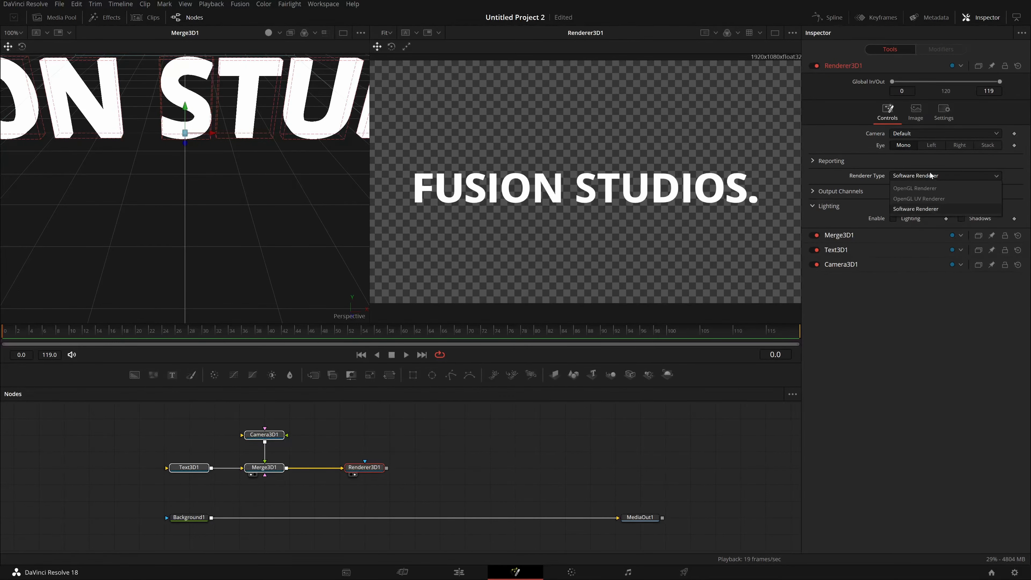
{"action": "left_click", "coordinate": [931, 175]}
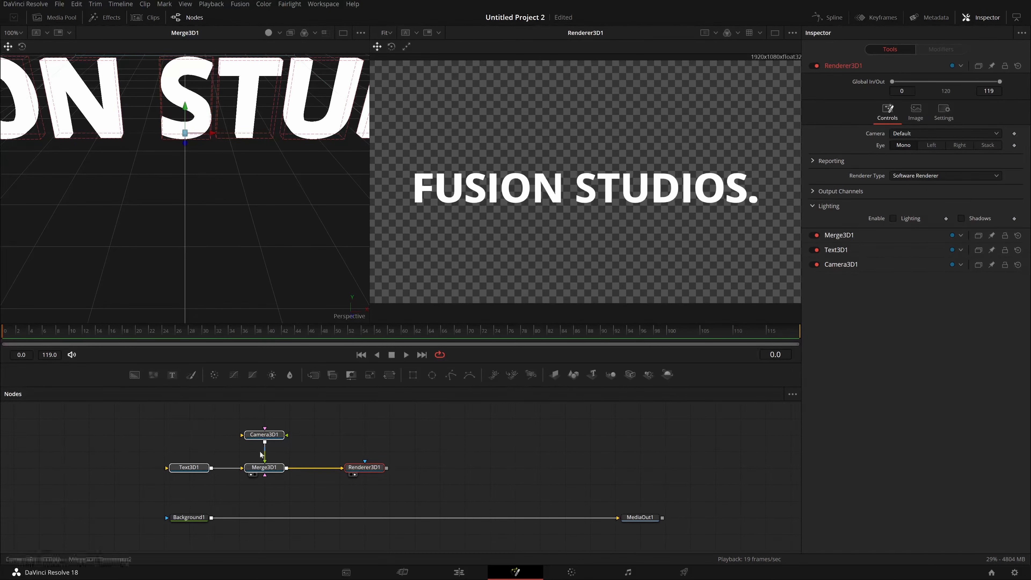
Step: Merge Renderer3D1 over Background1, place the merge node directly below Renderer3D1, and show it in the second viewer
{"action": "left_click_drag", "start_coordinate": [387, 468], "coordinate": [211, 530]}
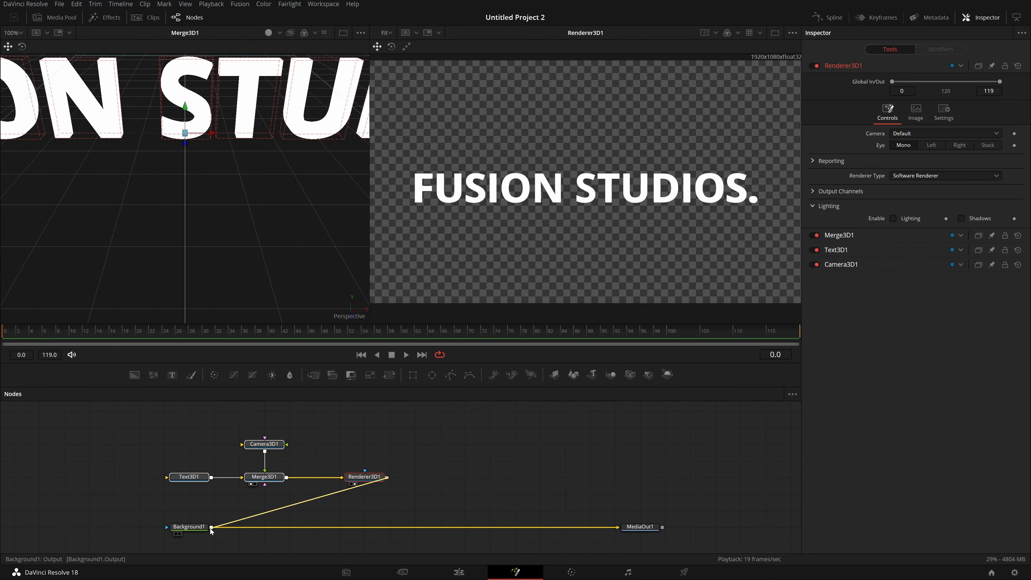
{"action": "mouse_move", "coordinate": [211, 528]}
{"action": "left_mouse_down"}
{"action": "mouse_move", "coordinate": [327, 537]}
{"action": "mouse_move", "coordinate": [208, 520]}
{"action": "mouse_move", "coordinate": [211, 529]}
{"action": "left_mouse_up"}
{"action": "mouse_move", "coordinate": [374, 527]}
{"action": "left_mouse_down"}
{"action": "mouse_move", "coordinate": [391, 543]}
{"action": "mouse_move", "coordinate": [358, 539]}
{"action": "mouse_move", "coordinate": [369, 527]}
{"action": "left_mouse_up"}
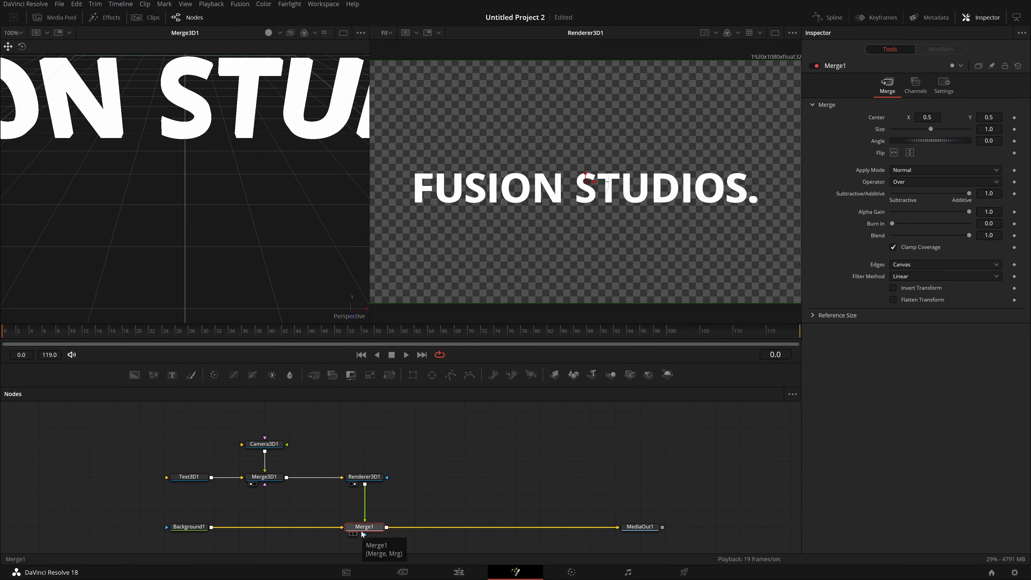
{"action": "key", "text": "2"}
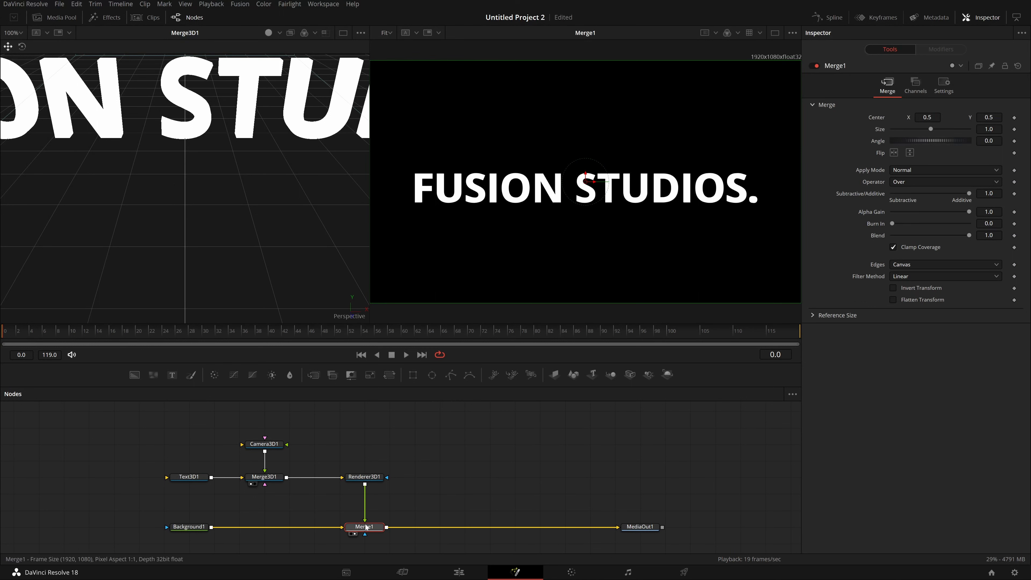
{"action": "left_click", "coordinate": [185, 528]}
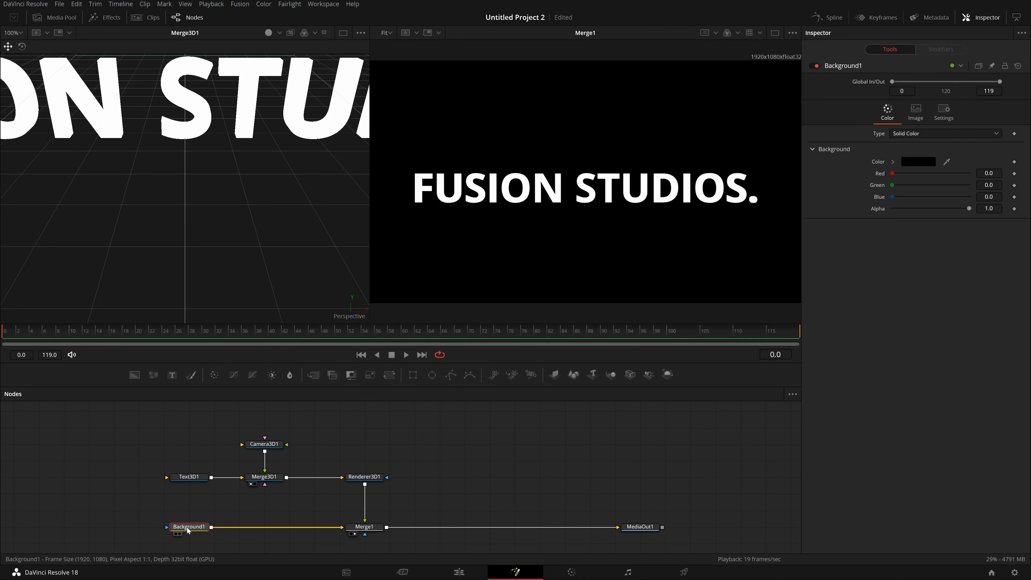
{"action": "left_click", "coordinate": [374, 530]}
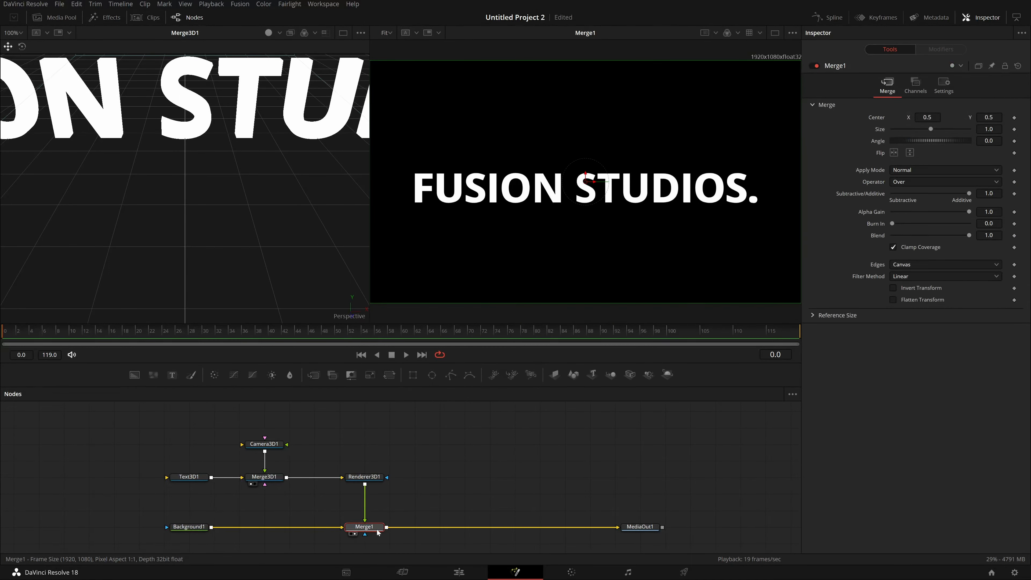
{"action": "left_click_drag", "start_coordinate": [461, 413], "coordinate": [110, 499]}
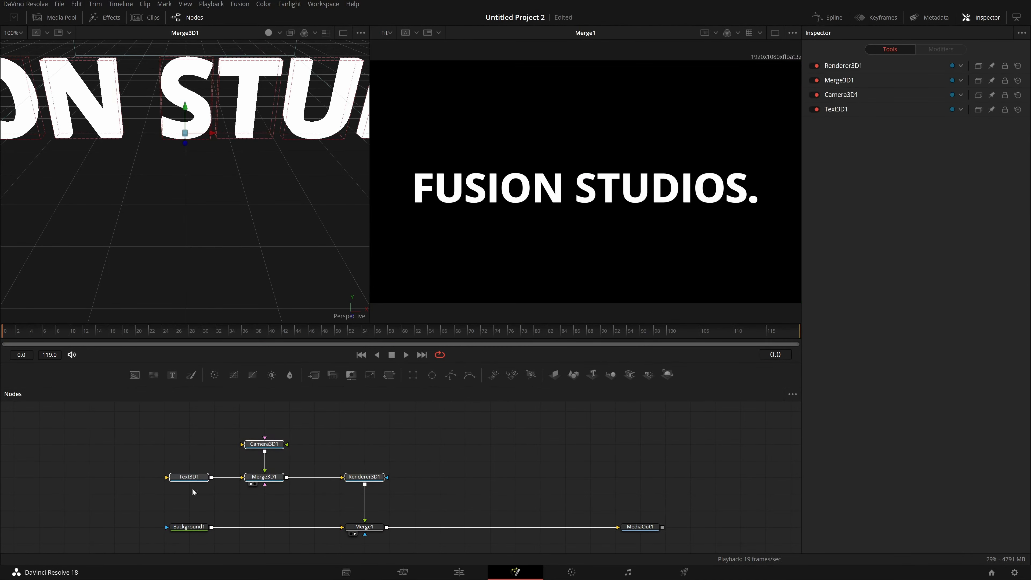
{"action": "left_click", "coordinate": [371, 530]}
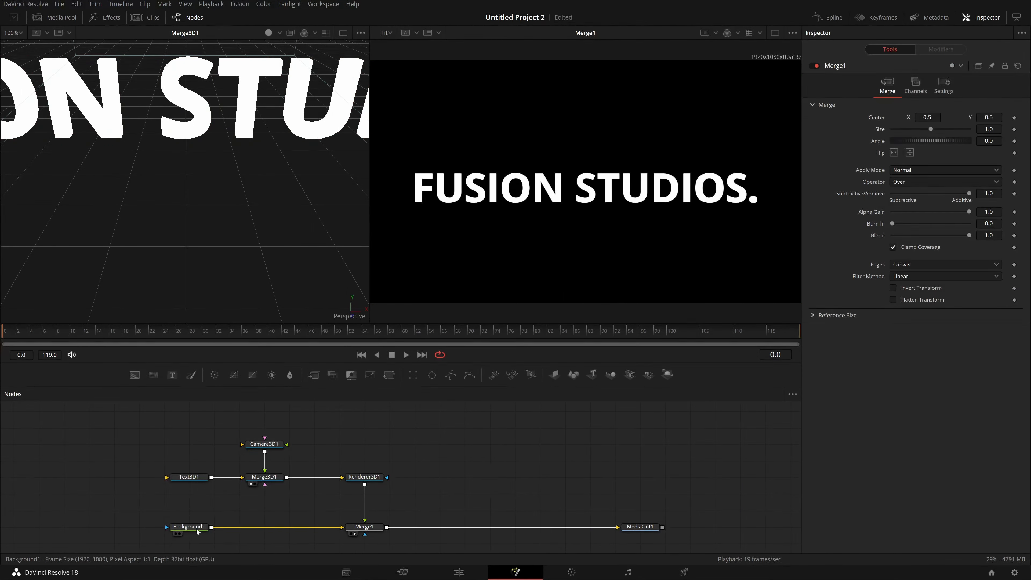
{"action": "left_click", "coordinate": [197, 528]}
{"action": "left_click", "coordinate": [364, 526]}
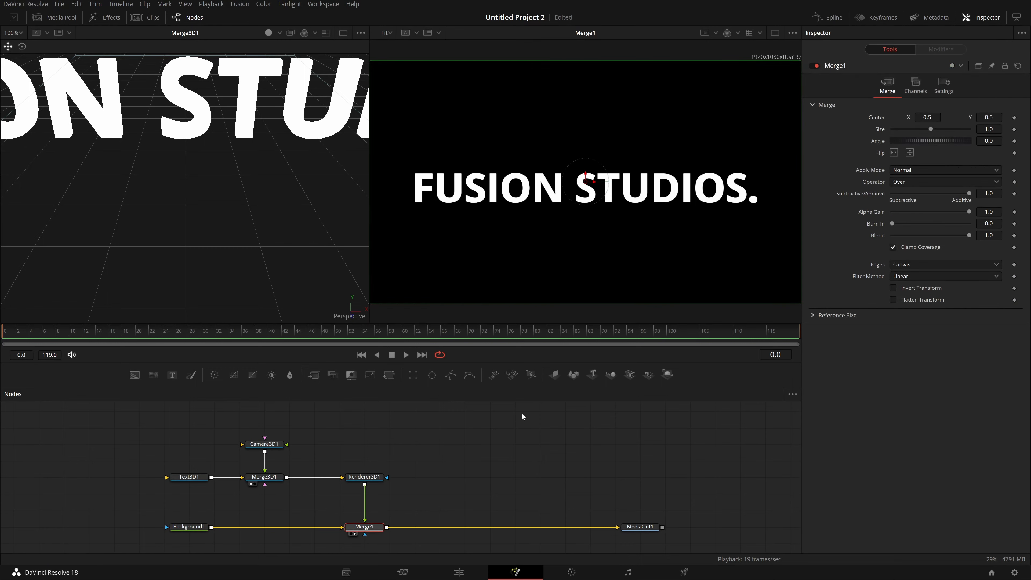
Step: Group the Text3D1, Camera3D1, Merge3D1 and Renderer3D1 nodes and place the group directly above Merge1
{"action": "left_click_drag", "start_coordinate": [522, 414], "coordinate": [149, 506]}
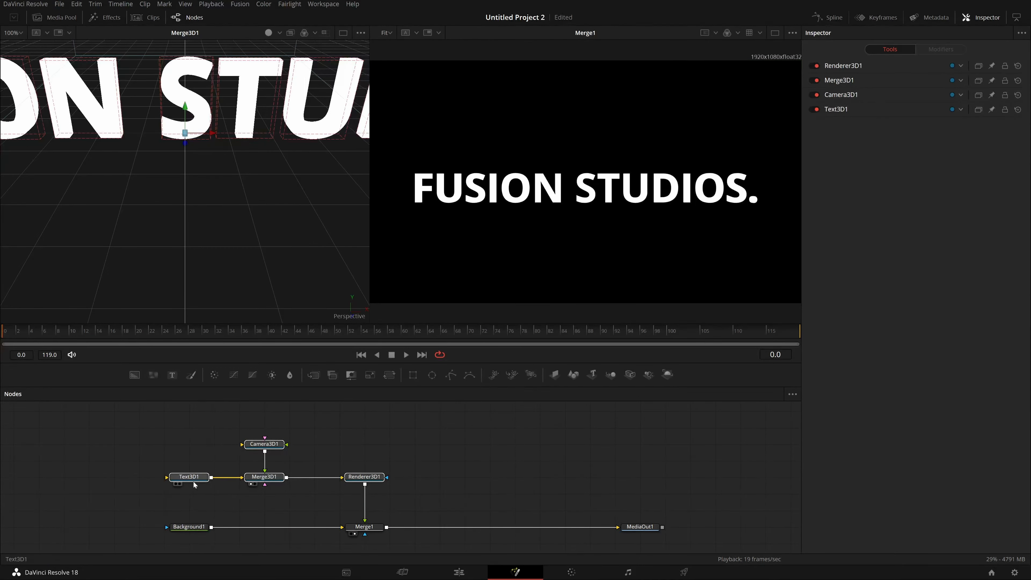
{"action": "mouse_move", "coordinate": [193, 479]}
{"action": "left_mouse_down"}
{"action": "mouse_move", "coordinate": [248, 478]}
{"action": "mouse_move", "coordinate": [193, 478]}
{"action": "left_mouse_up"}
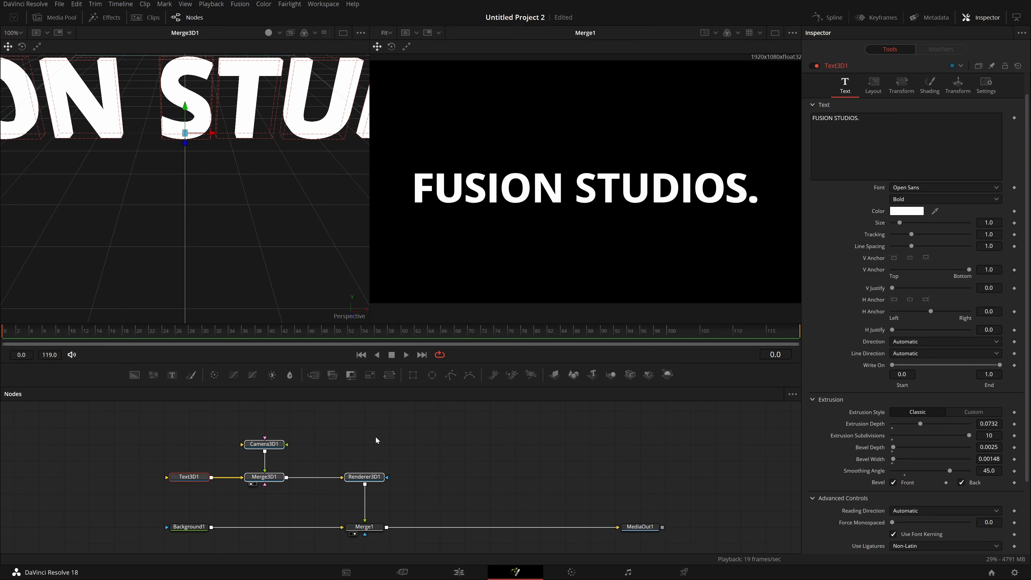
{"action": "key", "text": "ctrl+g"}
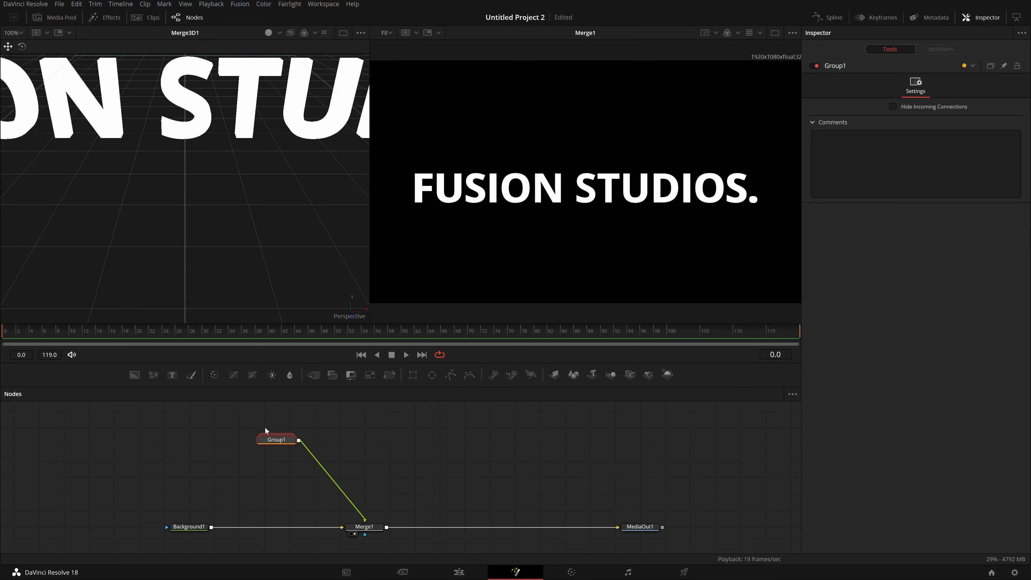
{"action": "left_click_drag", "start_coordinate": [279, 444], "coordinate": [369, 462]}
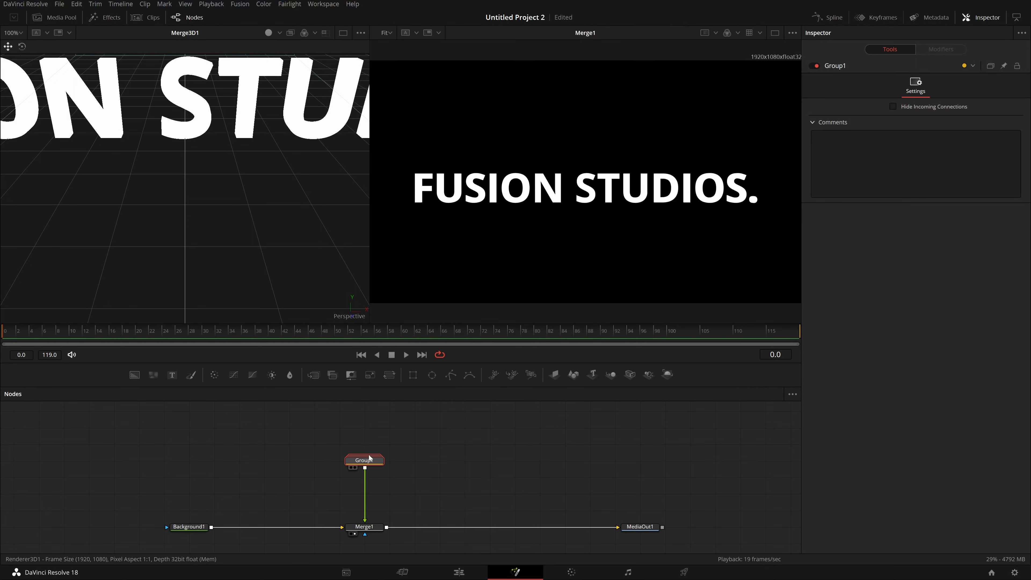
Step: Expand the group to view the nodes inside it, and collapse it again
{"action": "double_click", "coordinate": [369, 459]}
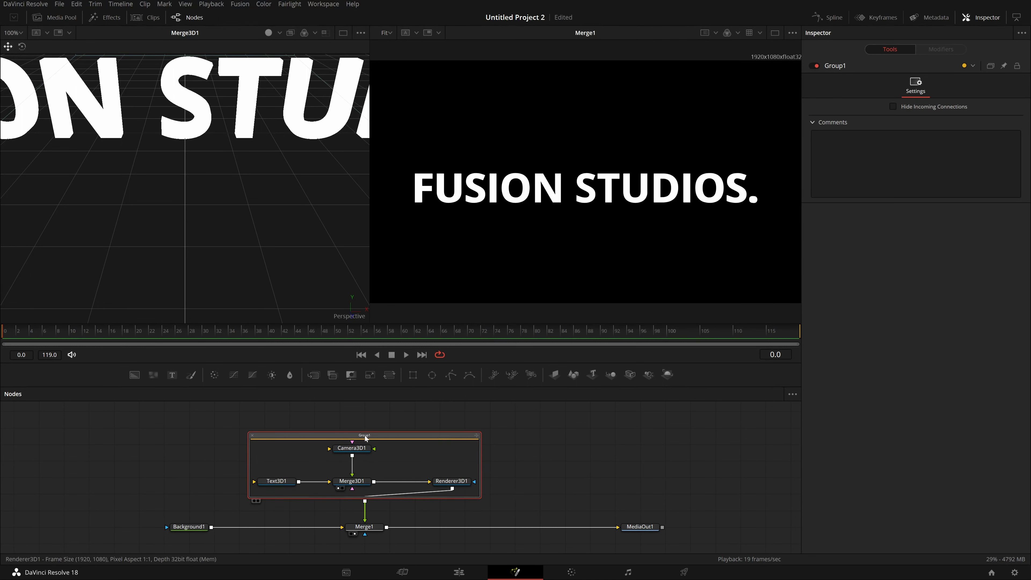
{"action": "left_click", "coordinate": [252, 436]}
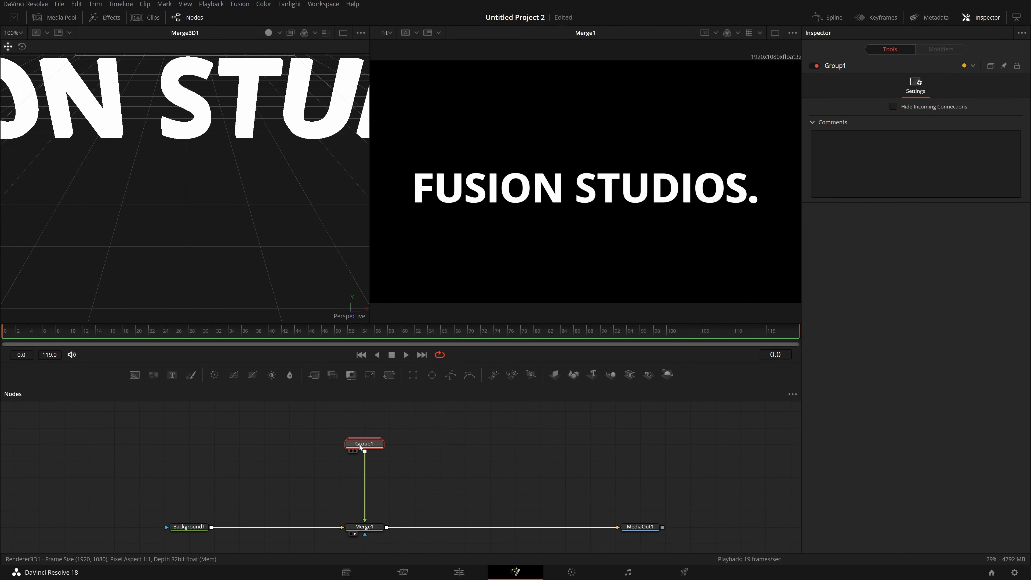
{"action": "mouse_move", "coordinate": [360, 447]}
{"action": "left_mouse_down"}
{"action": "mouse_move", "coordinate": [435, 447]}
{"action": "mouse_move", "coordinate": [337, 444]}
{"action": "mouse_move", "coordinate": [367, 448]}
{"action": "left_mouse_up"}
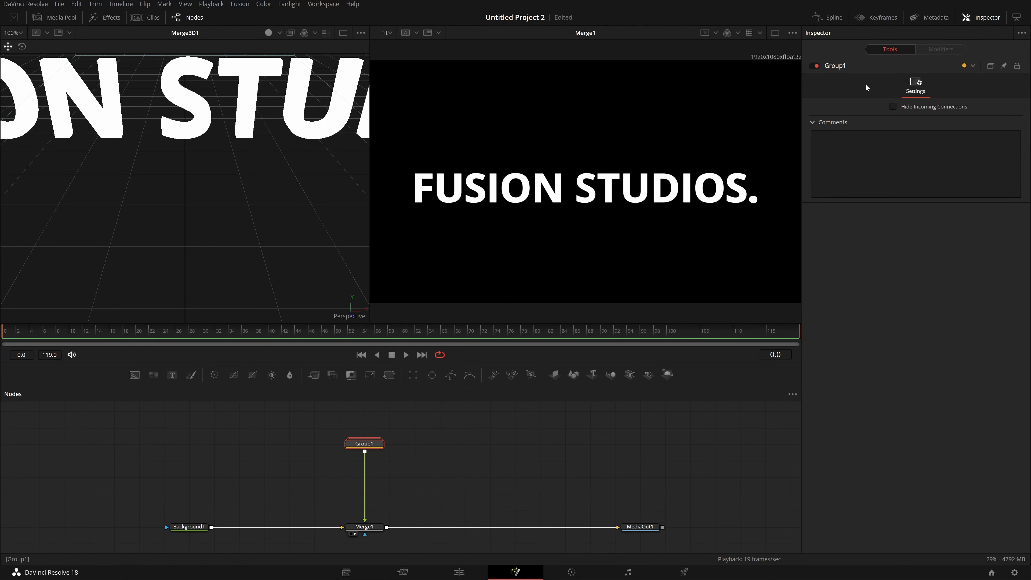
Step: Rename the group as DTEXT
{"action": "key", "text": "F2"}
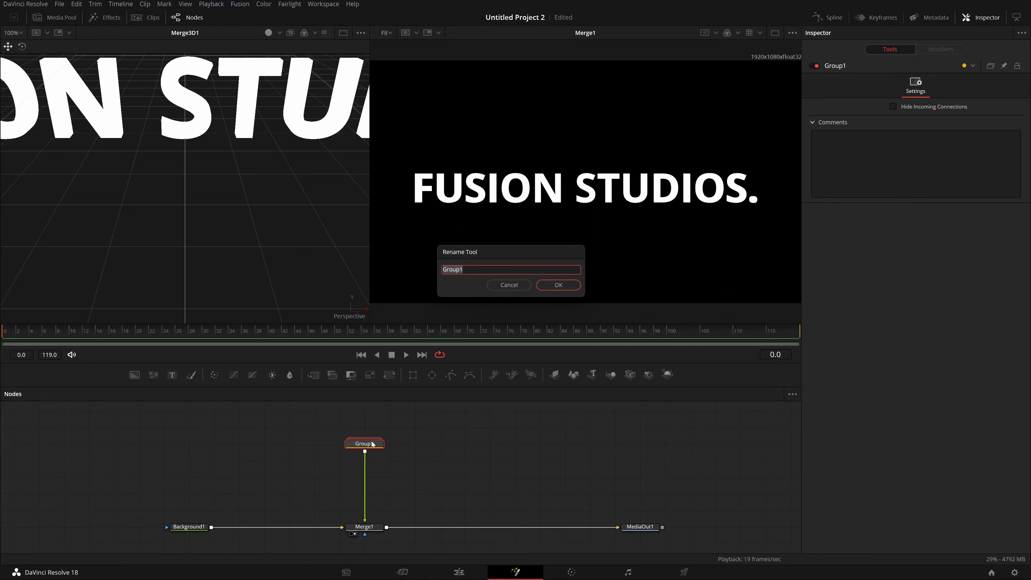
{"action": "key", "text": "BackSpace"}
{"action": "type", "text": "DTEXT"}
{"action": "key", "text": "Return"}
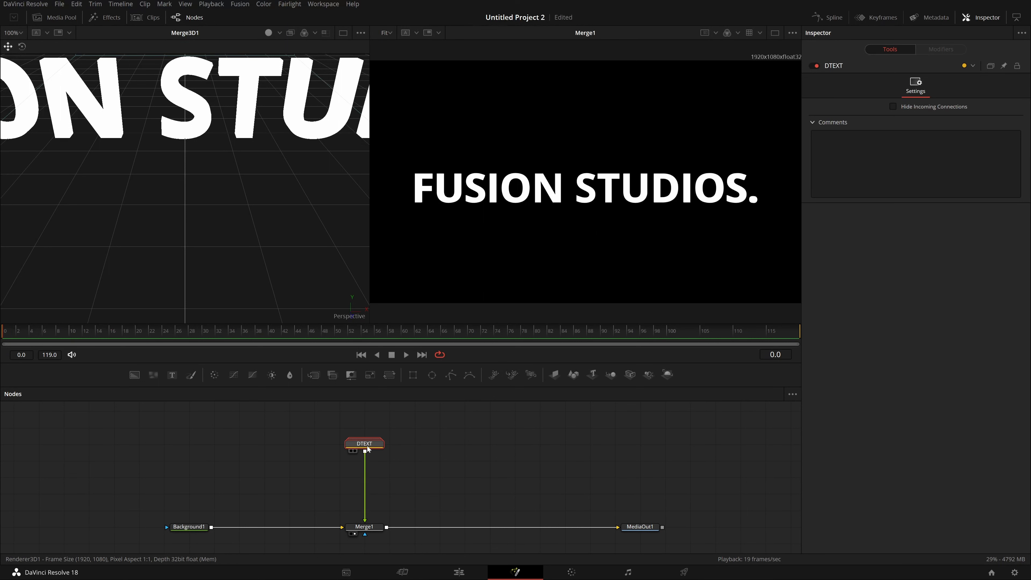
Step: Rename the group as TEXT
{"action": "right_click", "coordinate": [367, 444]}
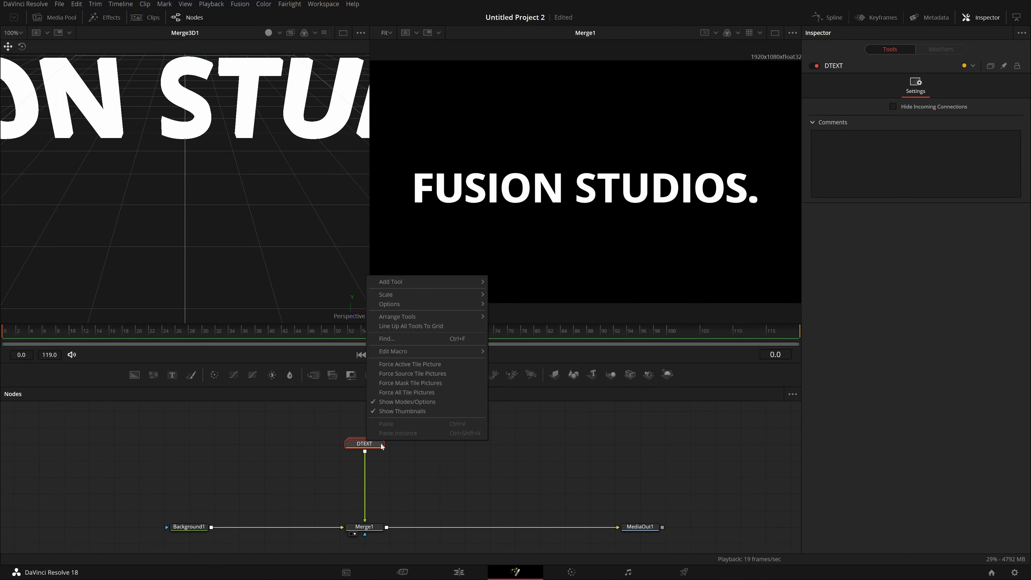
{"action": "left_click", "coordinate": [396, 483]}
{"action": "left_click", "coordinate": [369, 445]}
{"action": "key", "text": "F2"}
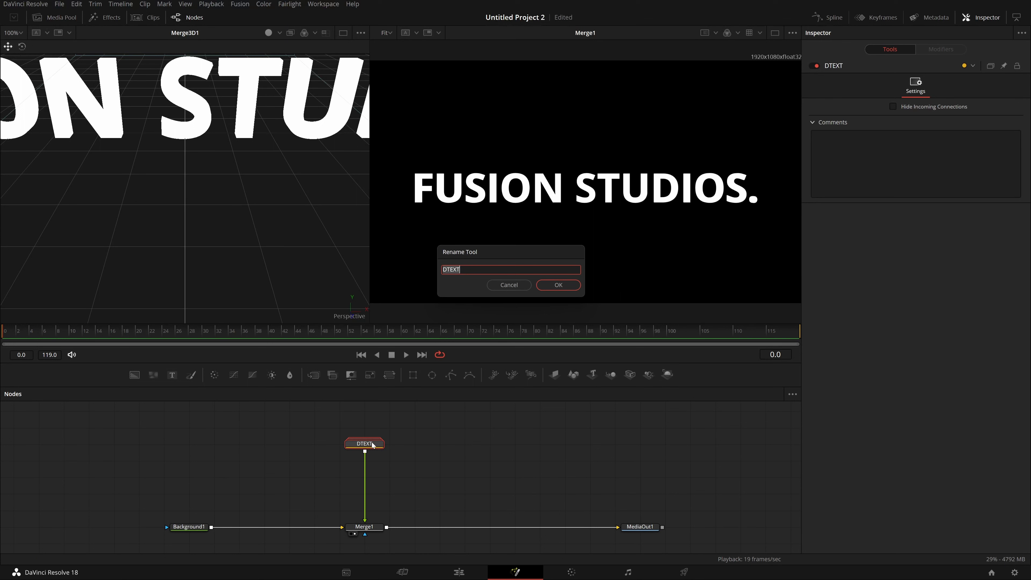
{"action": "key", "text": "BackSpace"}
{"action": "key", "text": "Return"}
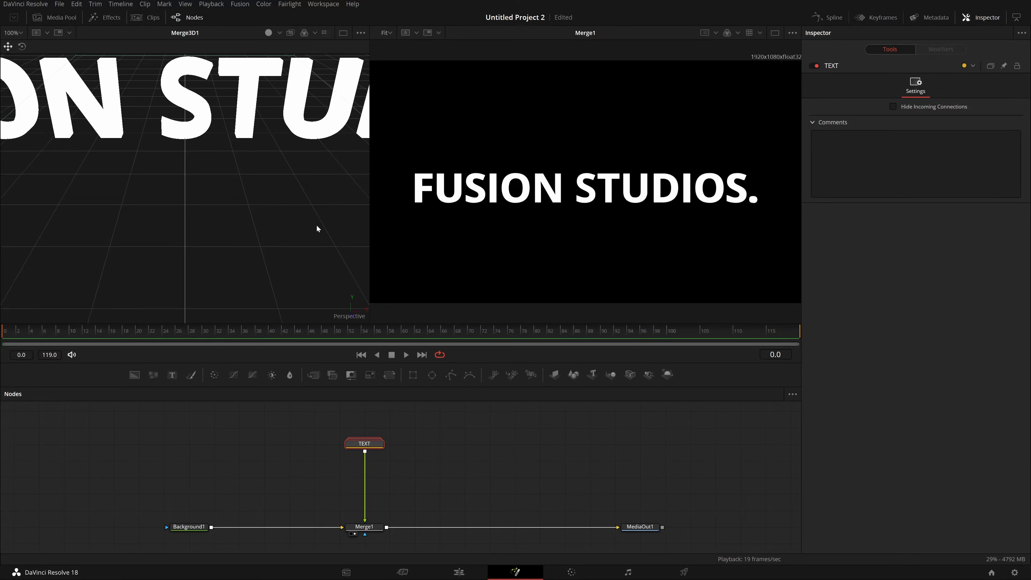
Step: Expand the TEXT group and position it above Merge1 in the node graph
{"action": "left_click_drag", "start_coordinate": [372, 440], "coordinate": [373, 488]}
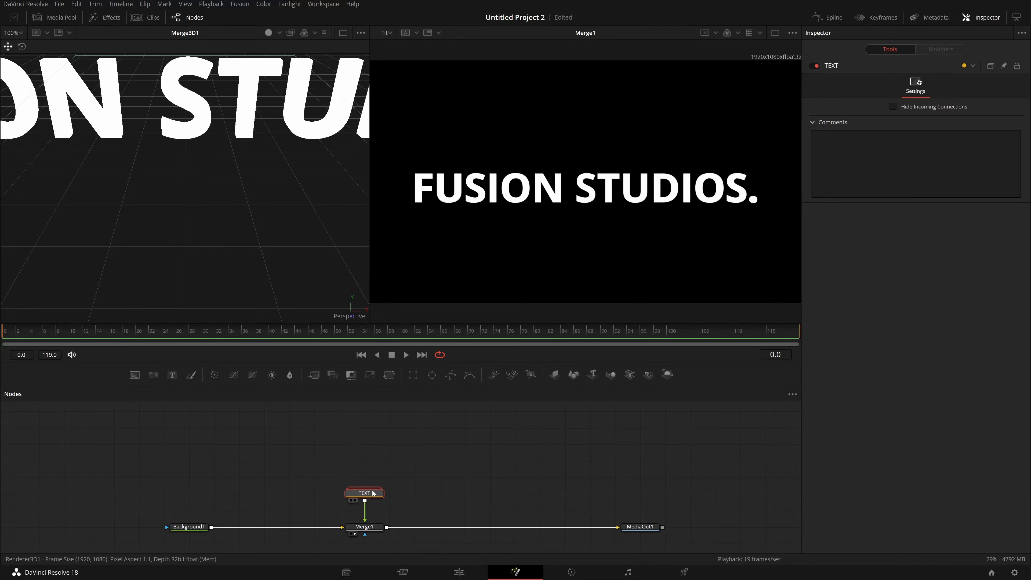
{"action": "left_click", "coordinate": [372, 488]}
{"action": "left_click_drag", "start_coordinate": [375, 448], "coordinate": [388, 423]}
{"action": "left_click", "coordinate": [315, 483]}
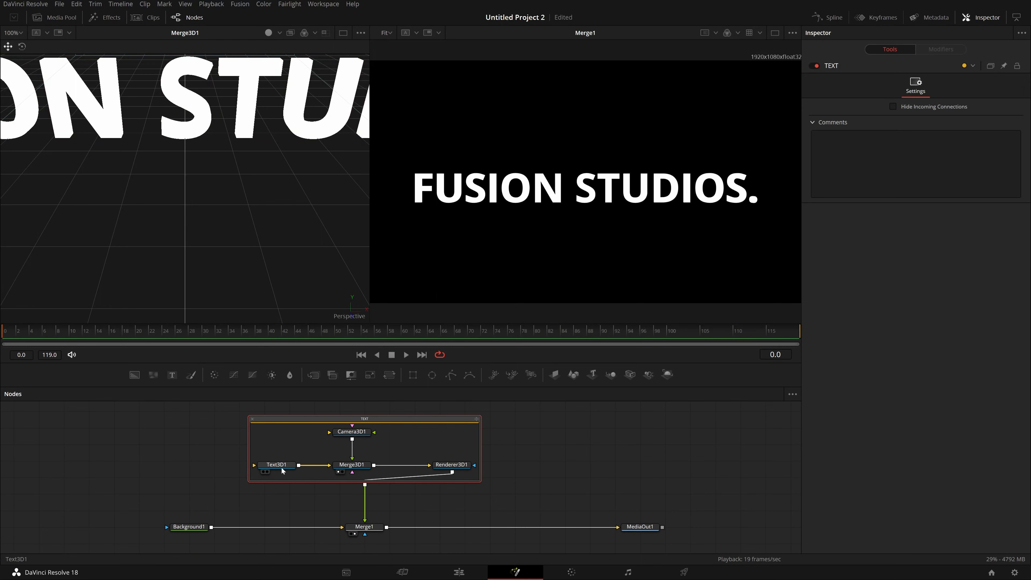
Step: Give the viewer area more height and switch to a single viewer showing Merge1
{"action": "left_click_drag", "start_coordinate": [541, 455], "coordinate": [438, 459]}
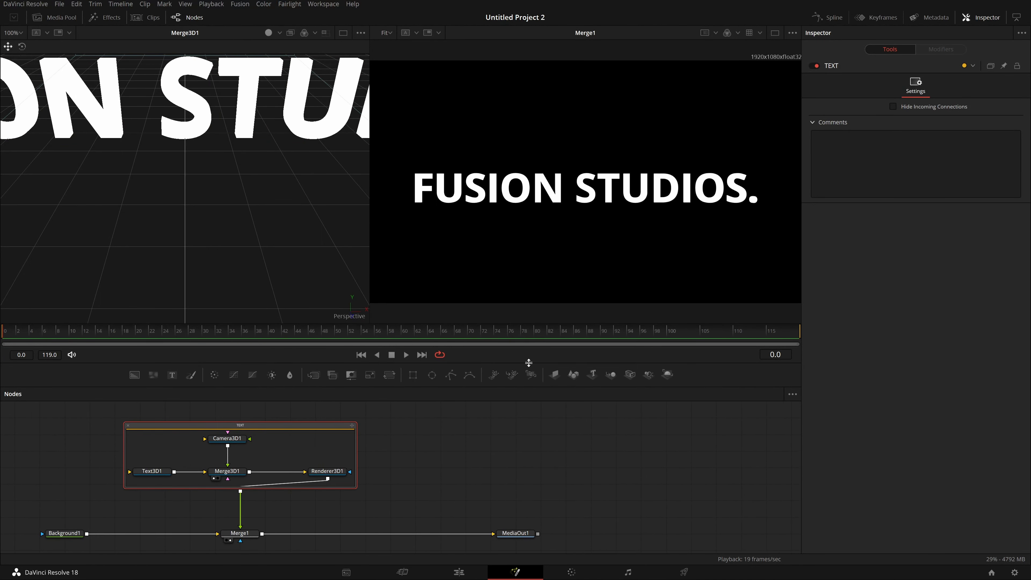
{"action": "left_click_drag", "start_coordinate": [524, 364], "coordinate": [524, 414]}
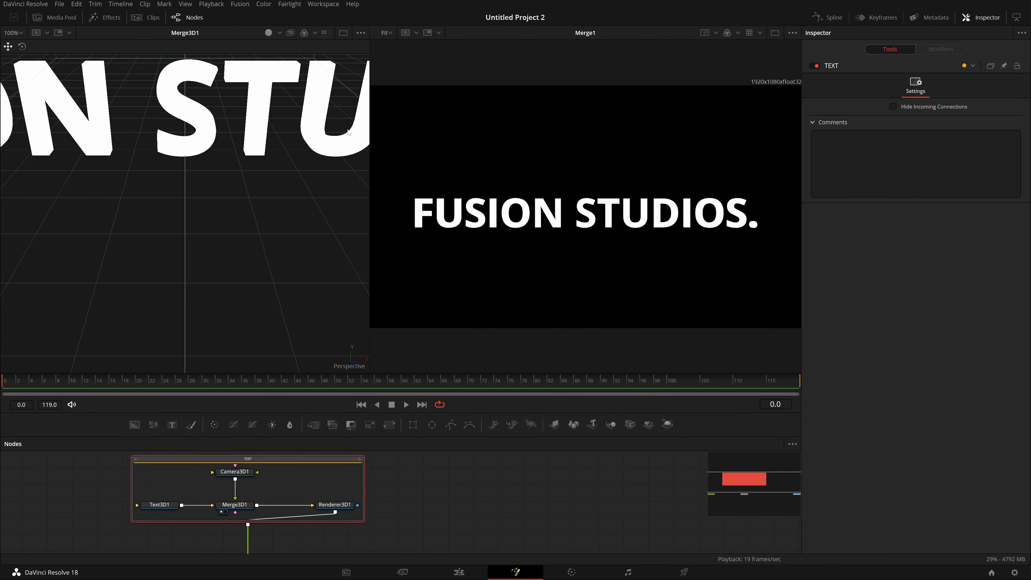
{"action": "left_click", "coordinate": [774, 33]}
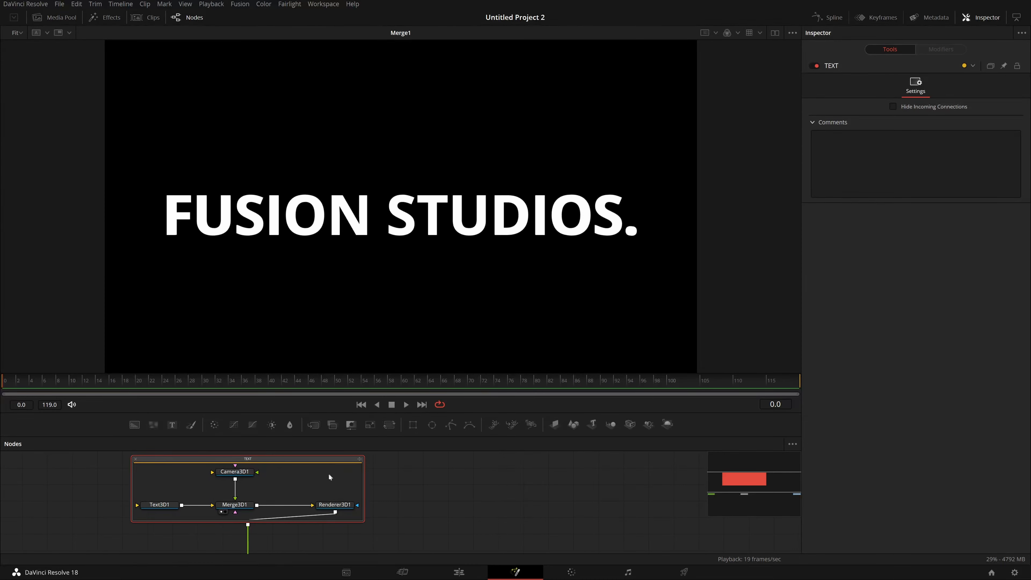
Step: Apply a Follower modifier to the text of Text3D1
{"action": "left_click", "coordinate": [158, 511]}
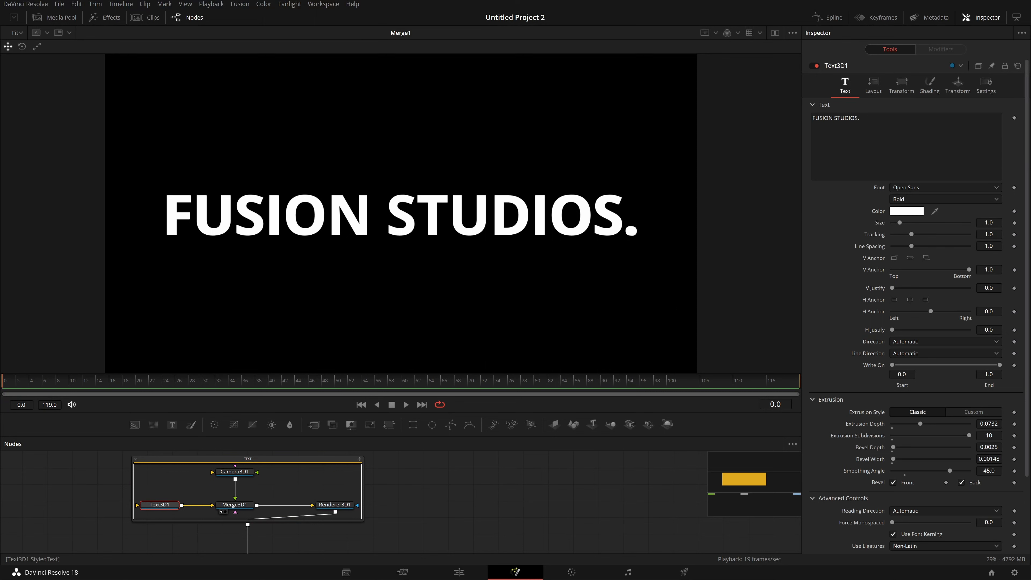
{"action": "right_click", "coordinate": [874, 160]}
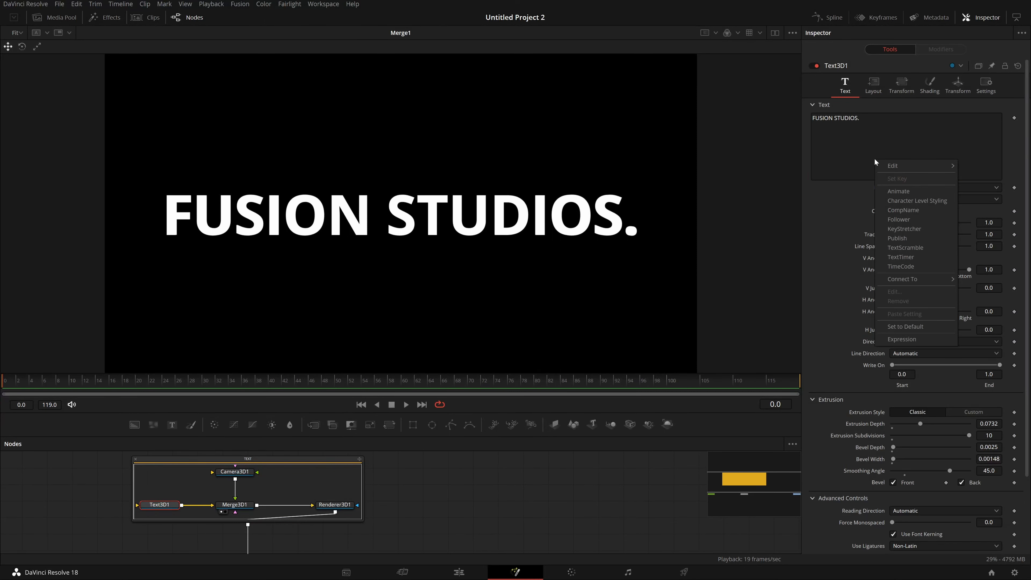
{"action": "left_click", "coordinate": [920, 218]}
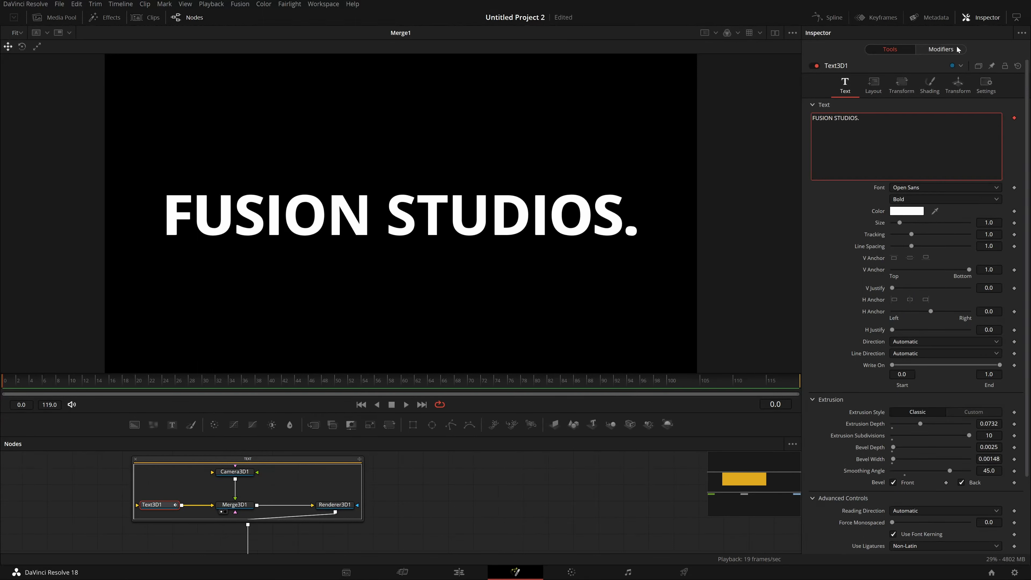
Step: Set the Follower modifier's order to Left to Right and keep its delay type at Between Each Character
{"action": "left_click", "coordinate": [936, 50]}
{"action": "left_click", "coordinate": [968, 119]}
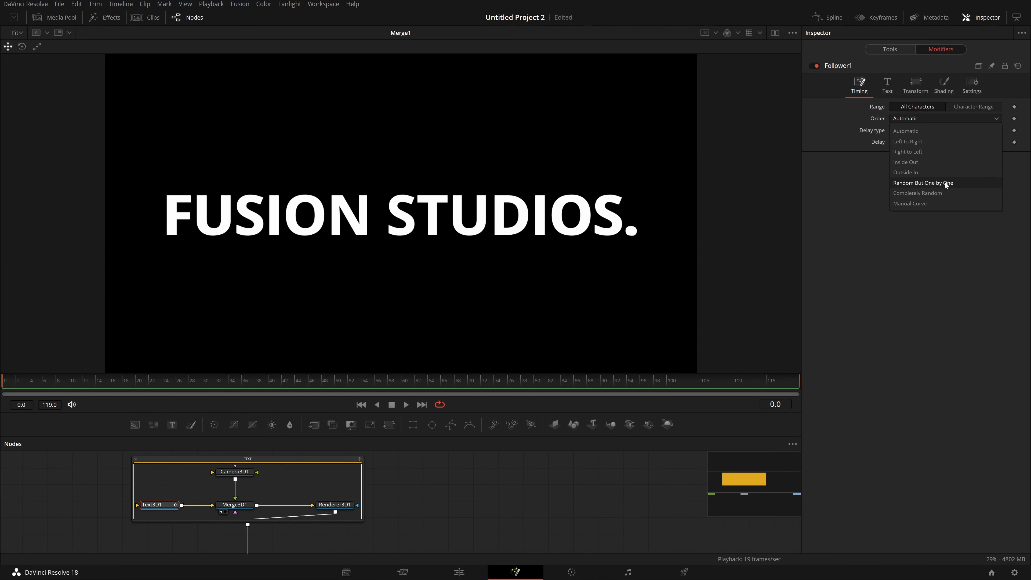
{"action": "left_click", "coordinate": [940, 142]}
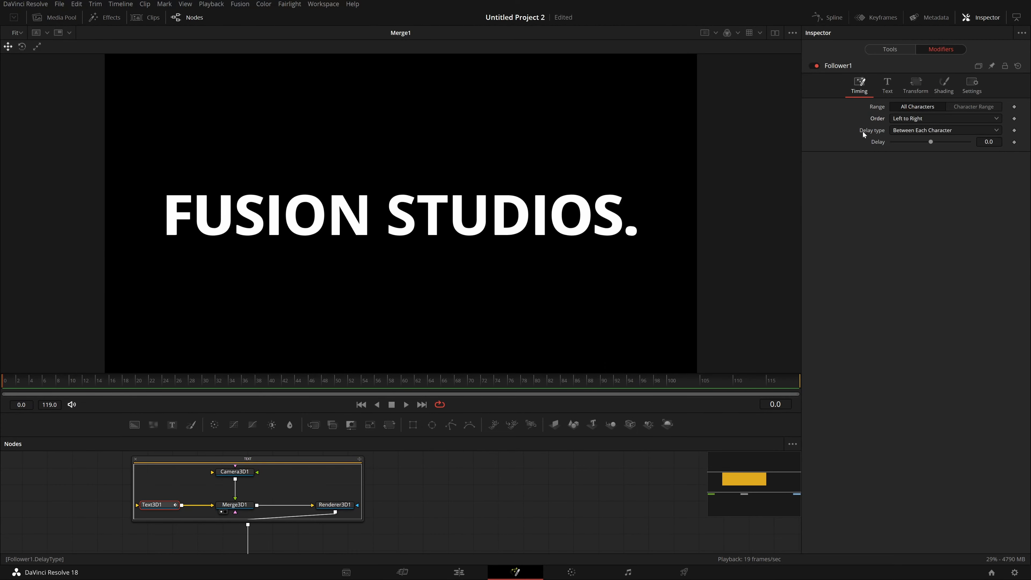
{"action": "left_click", "coordinate": [941, 126]}
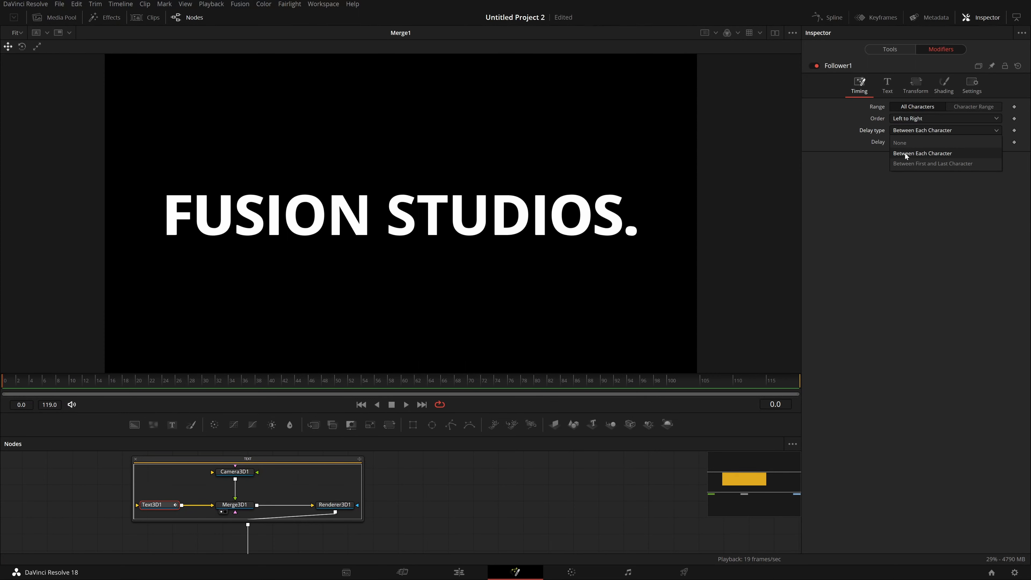
{"action": "left_click", "coordinate": [896, 155]}
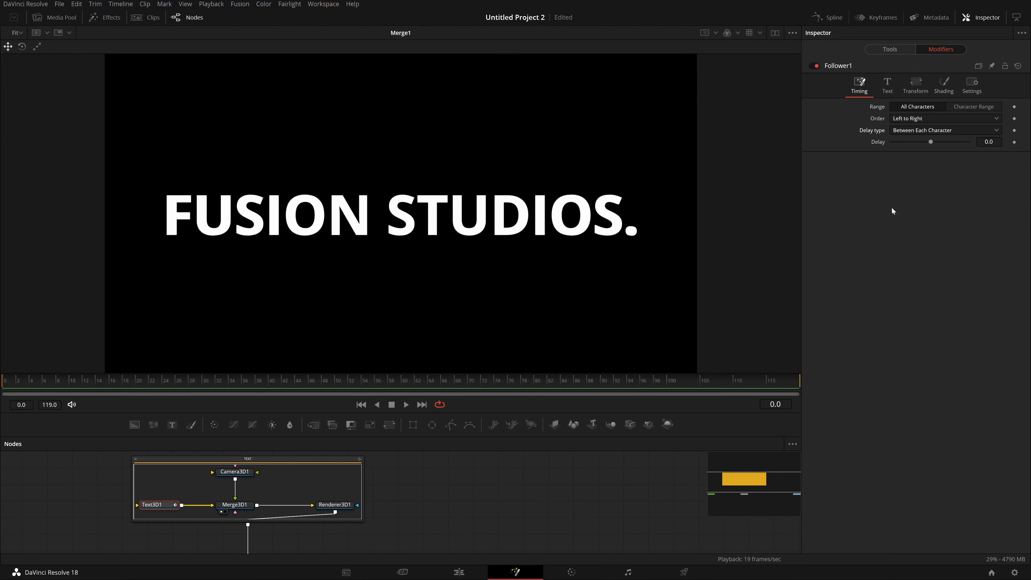
Step: Animate the Follower's text size with keyframes of 0.08 at frame 0 and 1.0 at frame 20
{"action": "left_click", "coordinate": [888, 84]}
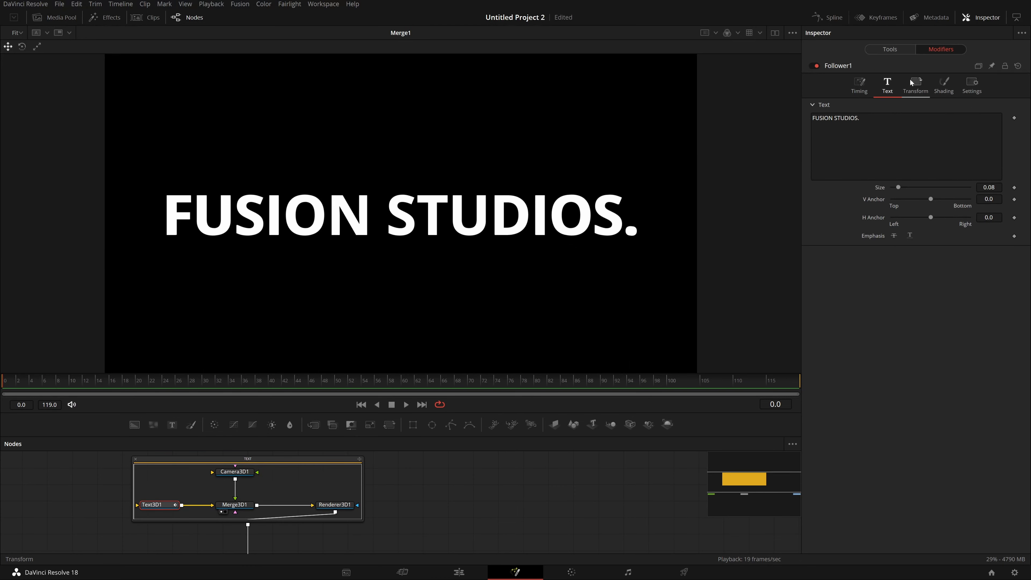
{"action": "left_click_drag", "start_coordinate": [988, 187], "coordinate": [1012, 187]}
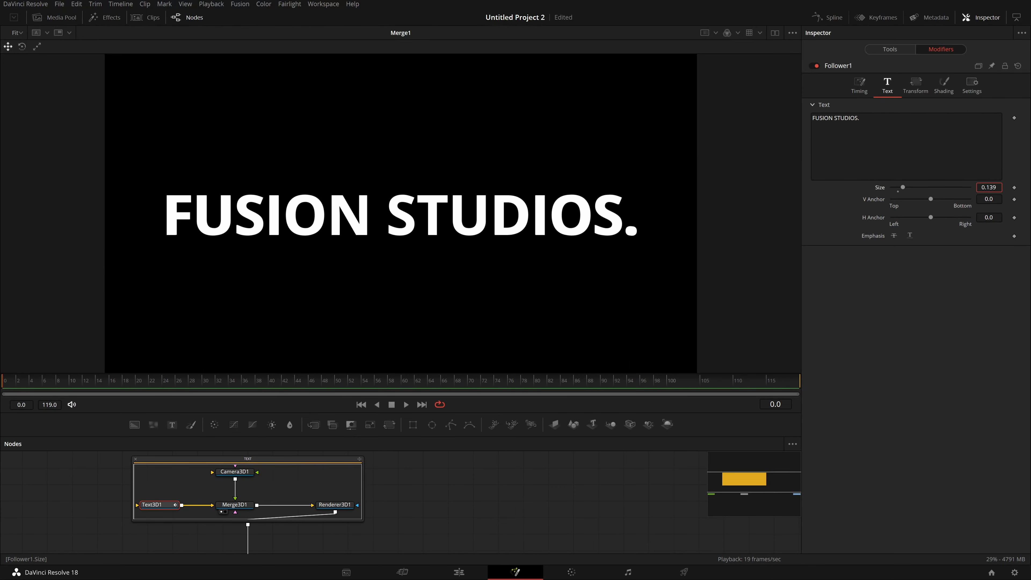
{"action": "left_click", "coordinate": [898, 191]}
{"action": "left_click", "coordinate": [1015, 188]}
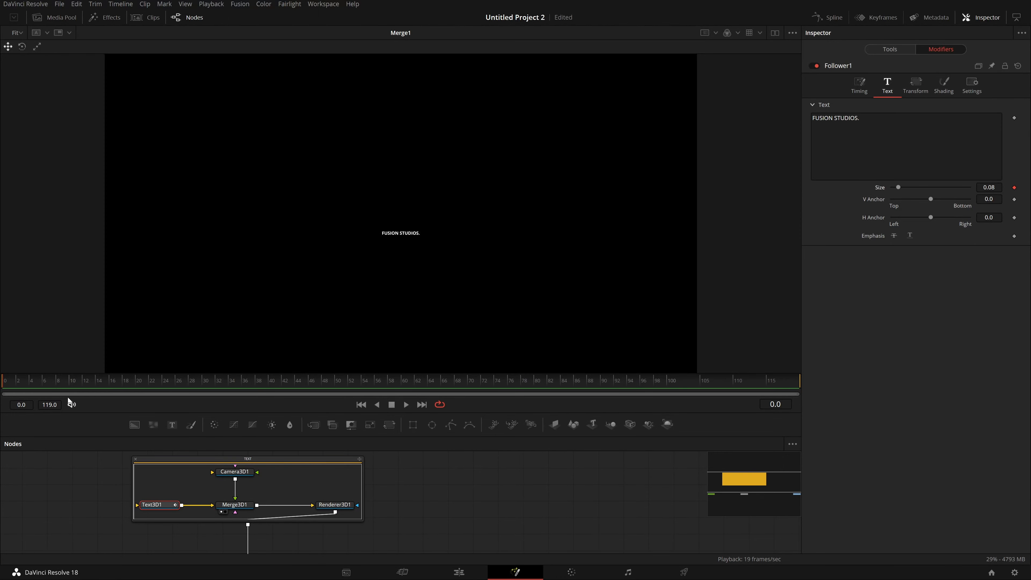
{"action": "left_click_drag", "start_coordinate": [8, 385], "coordinate": [87, 389]}
{"action": "mouse_move", "coordinate": [988, 188]}
{"action": "left_mouse_down"}
{"action": "mouse_move", "coordinate": [1030, 187]}
{"action": "mouse_move", "coordinate": [995, 197]}
{"action": "left_mouse_up"}
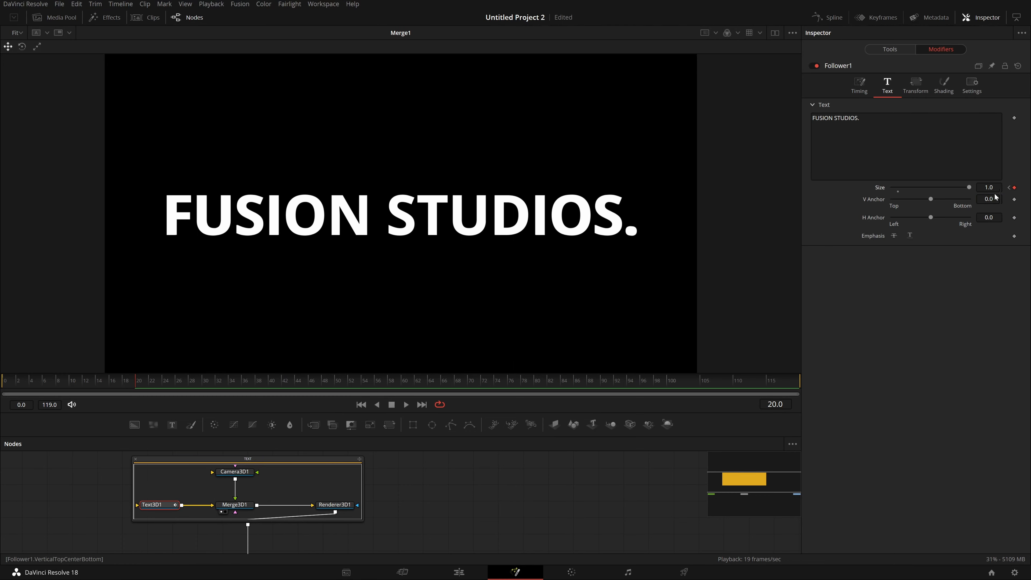
Step: Play back the size animation from the first frame and return to frame 0
{"action": "left_click_drag", "start_coordinate": [87, 383], "coordinate": [0, 412]}
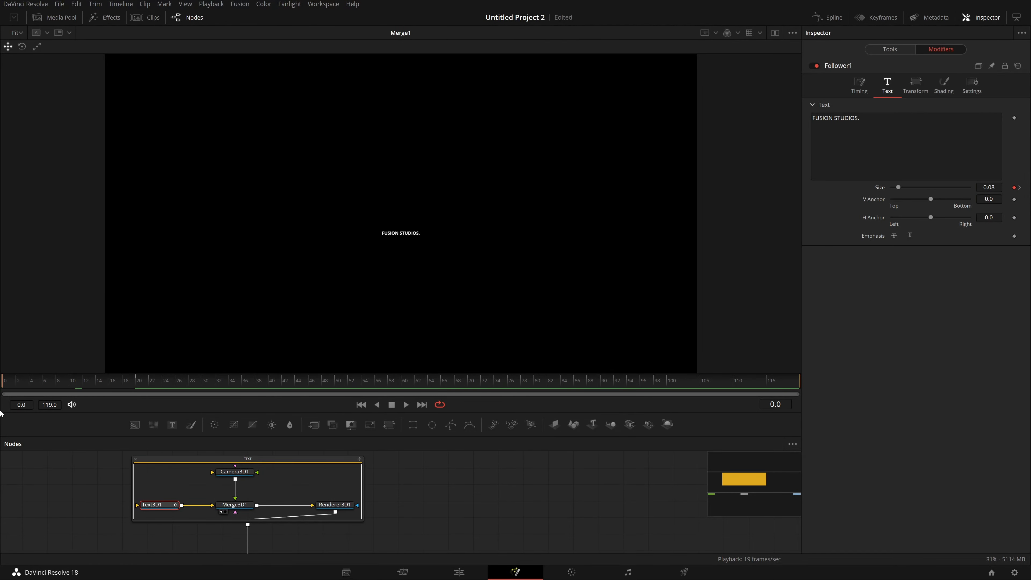
{"action": "left_click", "coordinate": [406, 405]}
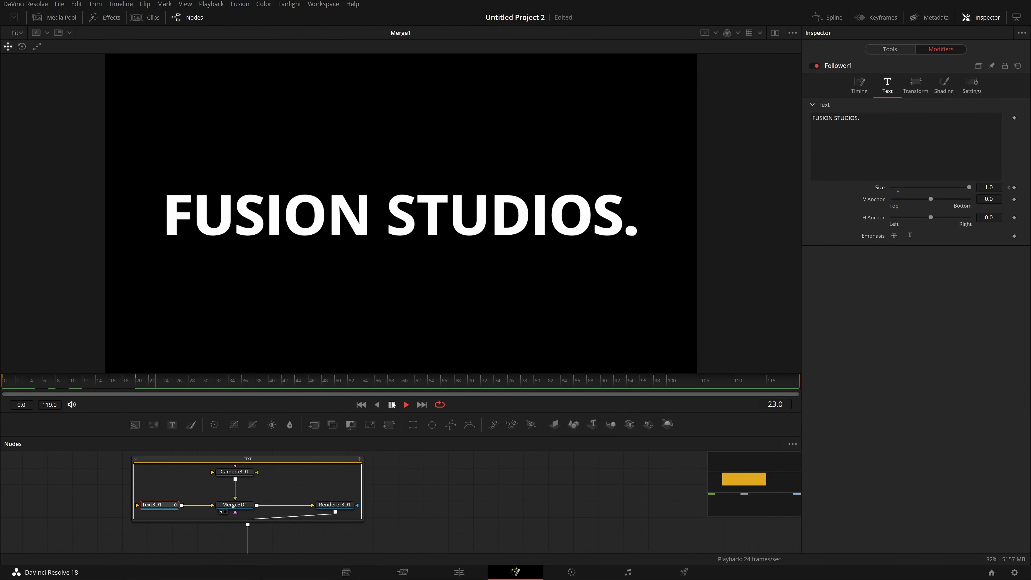
{"action": "left_click", "coordinate": [392, 405]}
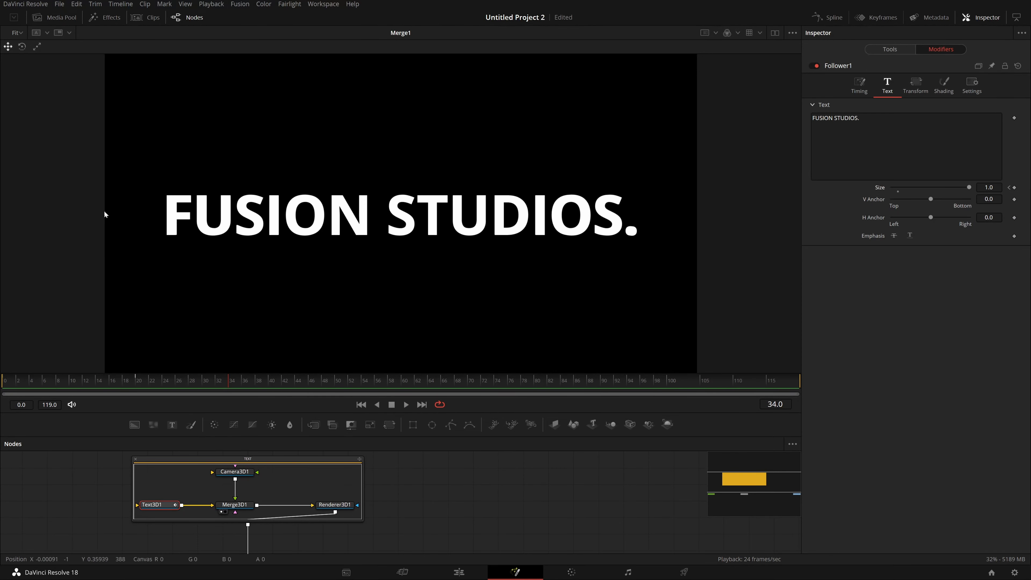
{"action": "left_click_drag", "start_coordinate": [70, 380], "coordinate": [1, 398]}
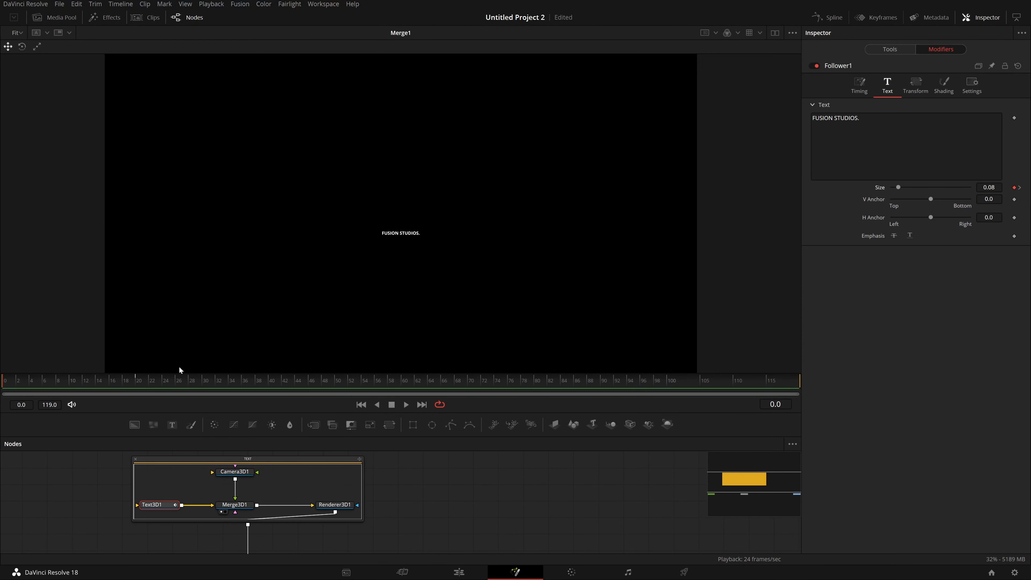
Step: Set the Follower's delay between characters to 2
{"action": "left_click", "coordinate": [860, 86]}
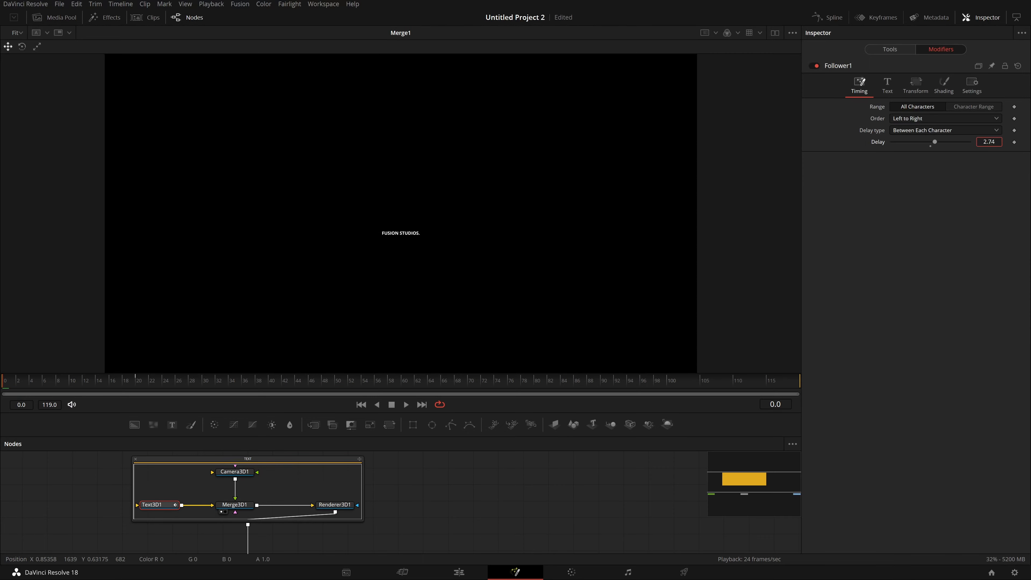
{"action": "left_click_drag", "start_coordinate": [989, 142], "coordinate": [996, 142]}
{"action": "double_click", "coordinate": [989, 141]}
{"action": "type", "text": "2"}
{"action": "key", "text": "Return"}
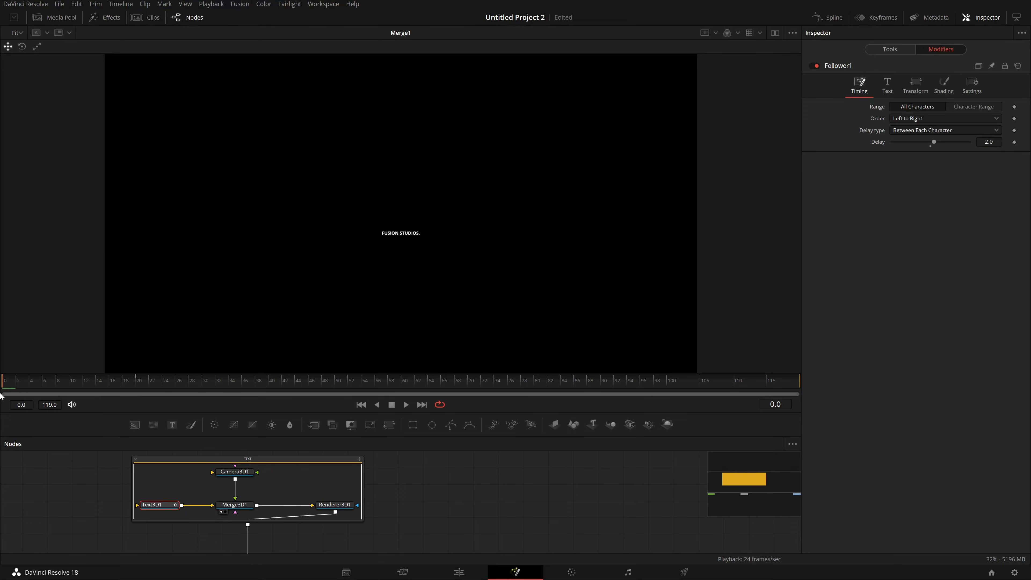
Step: Play and scrub through the staggered letter animation and return to frame 0
{"action": "key", "text": "space"}
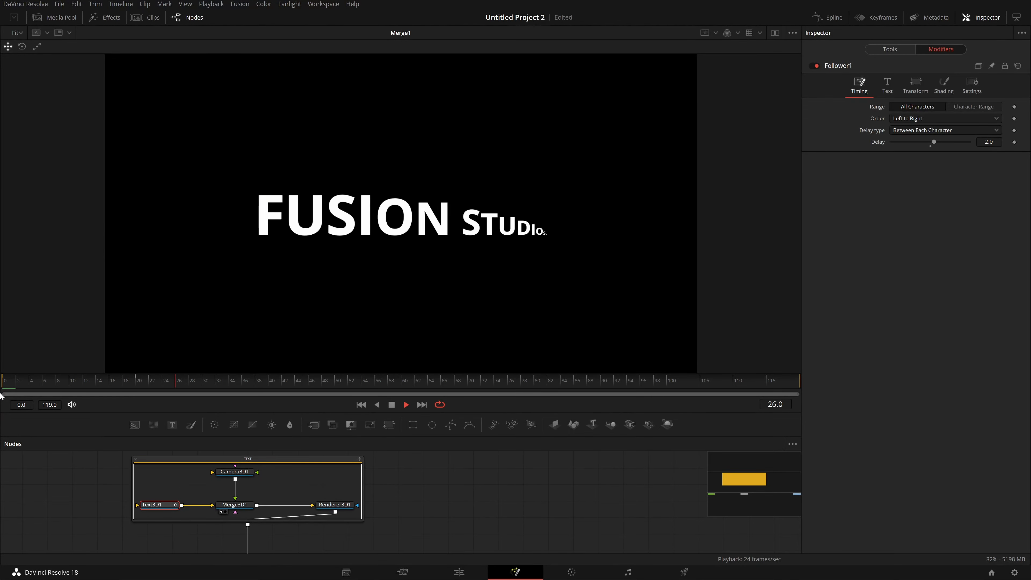
{"action": "key", "text": "space"}
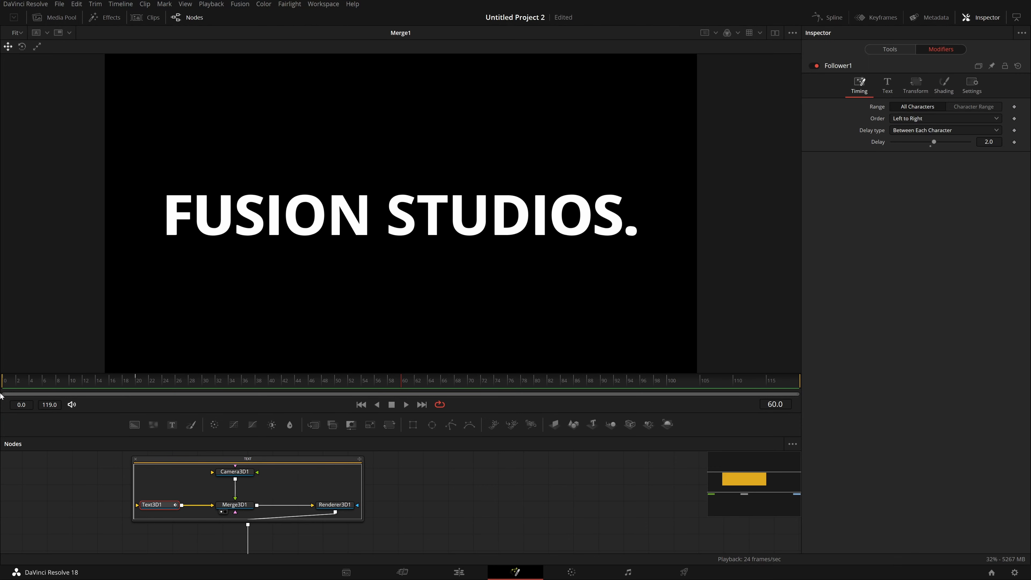
{"action": "key", "text": "Home"}
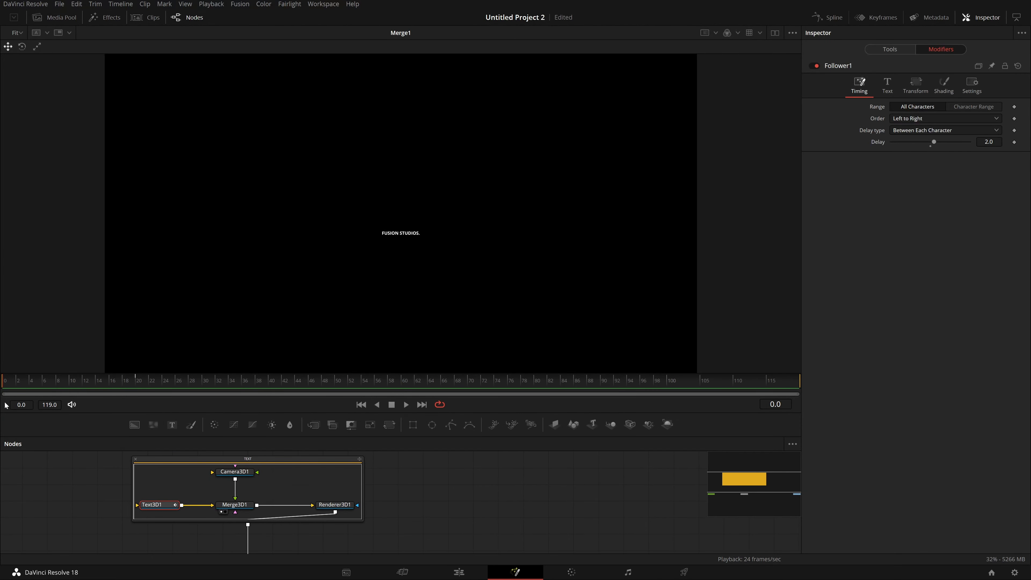
{"action": "left_click_drag", "start_coordinate": [5, 382], "coordinate": [203, 409]}
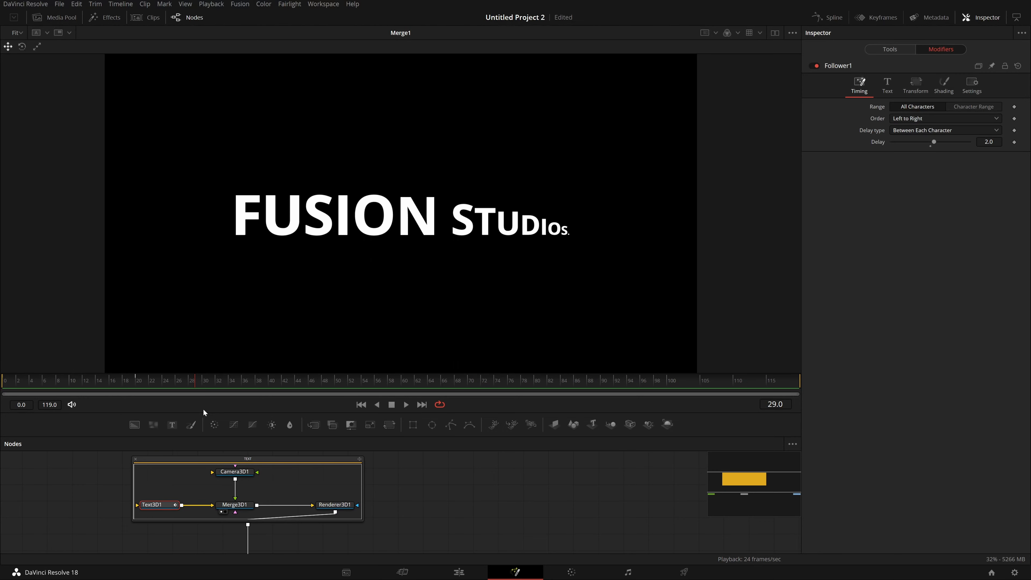
{"action": "key", "text": "space"}
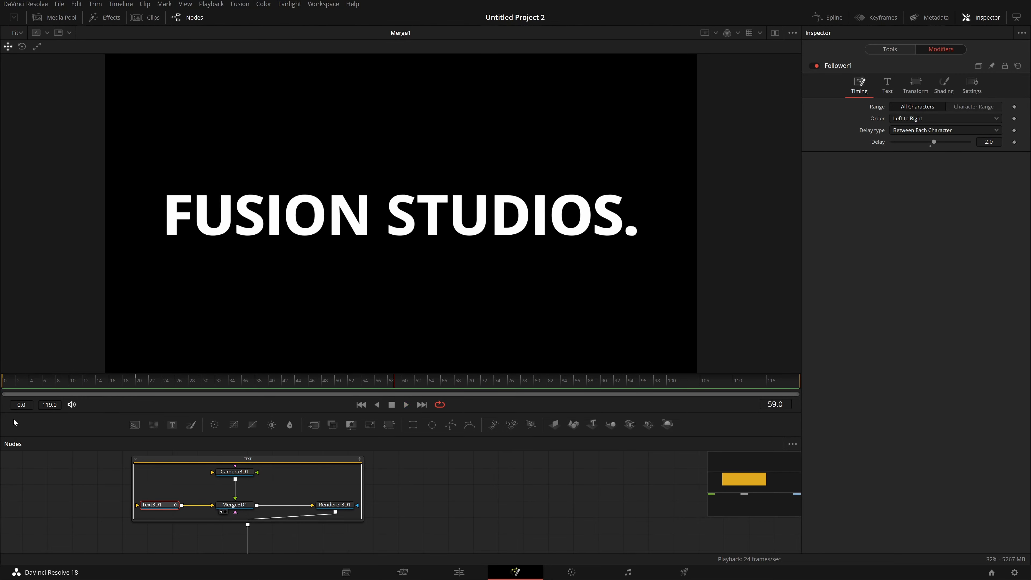
{"action": "left_click_drag", "start_coordinate": [157, 386], "coordinate": [3, 437]}
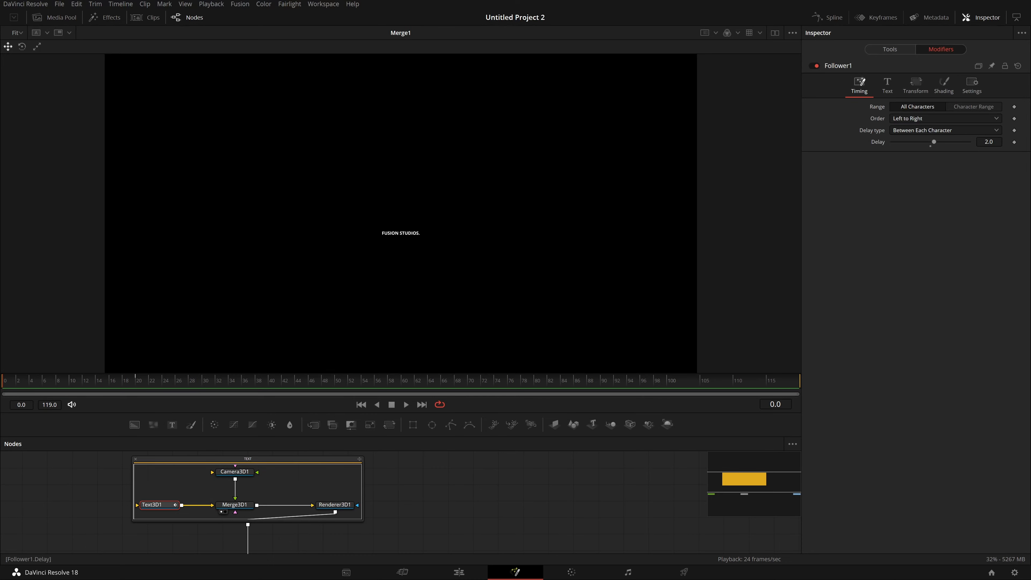
Step: Remove both size keyframes from the Follower's text settings
{"action": "left_click", "coordinate": [888, 85]}
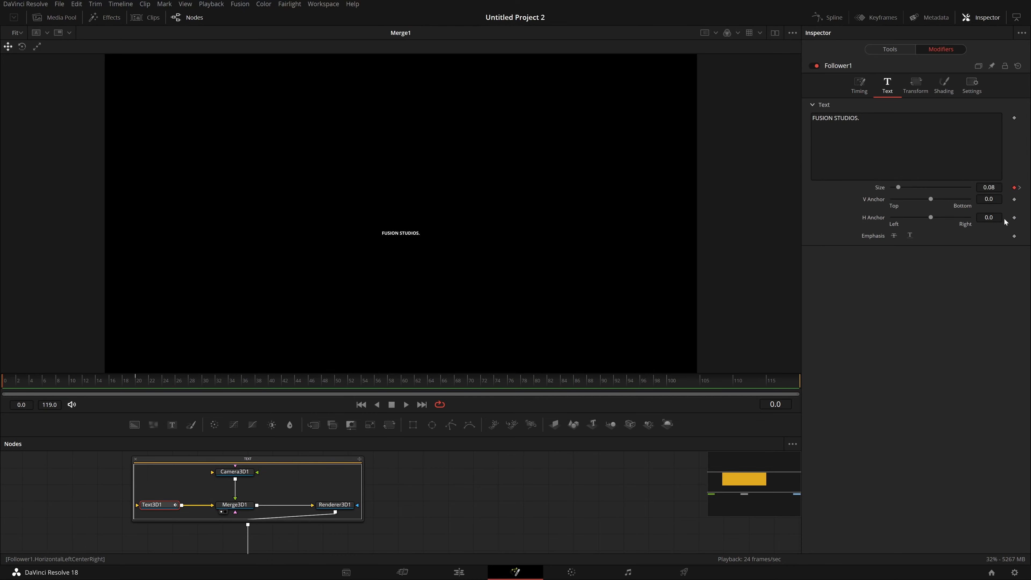
{"action": "left_click", "coordinate": [1014, 188]}
{"action": "left_click", "coordinate": [1019, 188]}
{"action": "left_click", "coordinate": [1014, 188]}
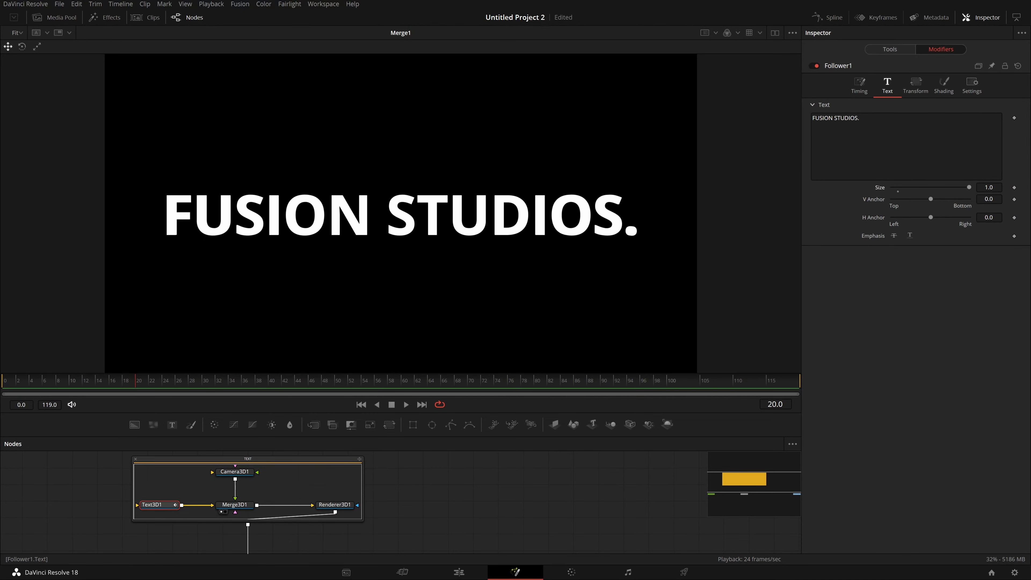
Step: Keyframe the Follower's Z rotation at frame 0, try rotating the characters to -12.7, and undo that rotation
{"action": "left_click", "coordinate": [916, 85]}
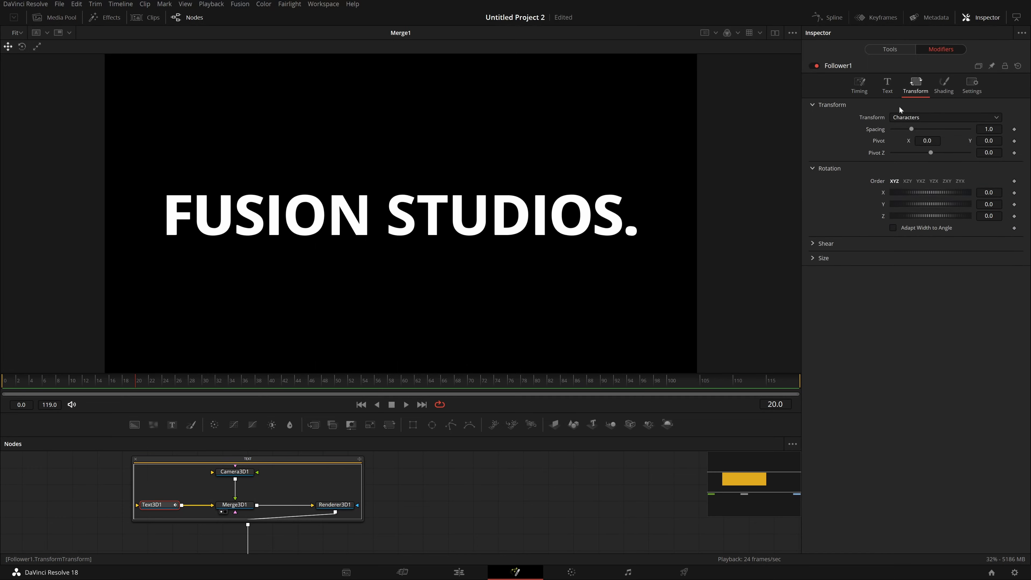
{"action": "mouse_move", "coordinate": [930, 216]}
{"action": "left_mouse_down"}
{"action": "mouse_move", "coordinate": [950, 216]}
{"action": "mouse_move", "coordinate": [935, 215]}
{"action": "left_mouse_up"}
{"action": "left_click", "coordinate": [4, 382]}
{"action": "left_click", "coordinate": [1014, 215]}
{"action": "left_click_drag", "start_coordinate": [950, 216], "coordinate": [931, 221]}
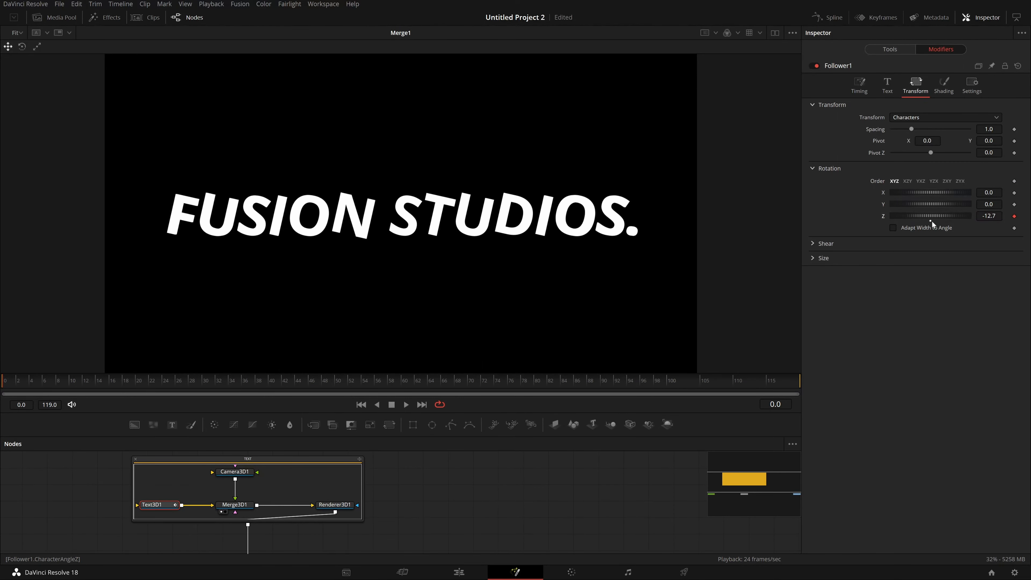
{"action": "key", "text": "ctrl+z"}
Step: Try a Y rotation on the characters, reset it to 0, and keyframe the Y and X rotations at frame 0
{"action": "left_click_drag", "start_coordinate": [989, 204], "coordinate": [1030, 192]}
{"action": "left_click", "coordinate": [931, 209]}
{"action": "left_click", "coordinate": [1014, 204]}
{"action": "left_click", "coordinate": [1014, 193]}
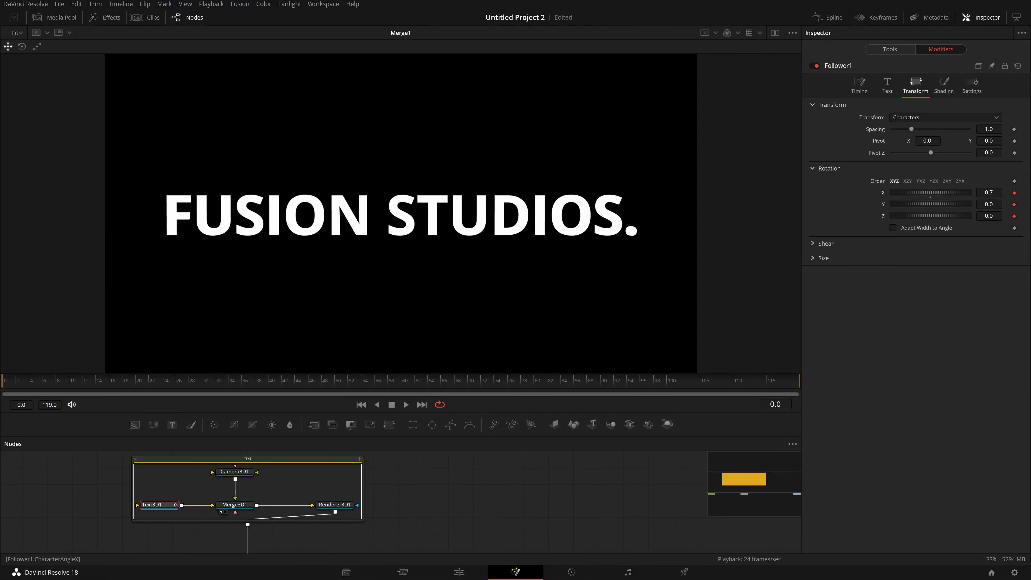
Step: Rotate the characters to 43.7 about X and try a Y pivot offset, entering 0 to reset it
{"action": "mouse_move", "coordinate": [988, 192]}
{"action": "left_mouse_down"}
{"action": "mouse_move", "coordinate": [1023, 192]}
{"action": "mouse_move", "coordinate": [1003, 192]}
{"action": "left_mouse_up"}
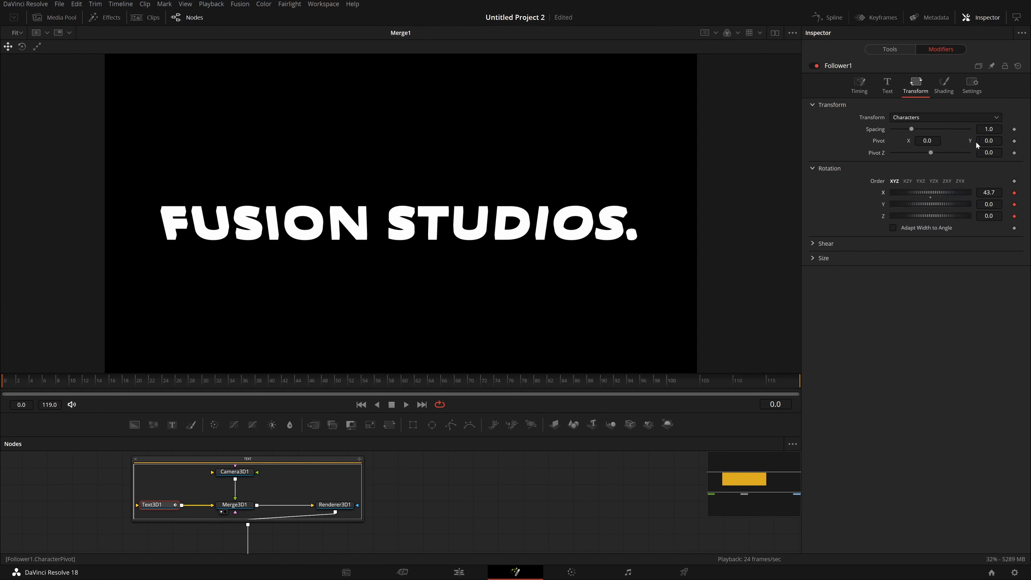
{"action": "left_click_drag", "start_coordinate": [988, 141], "coordinate": [1015, 141]}
{"action": "right_click", "coordinate": [987, 141]}
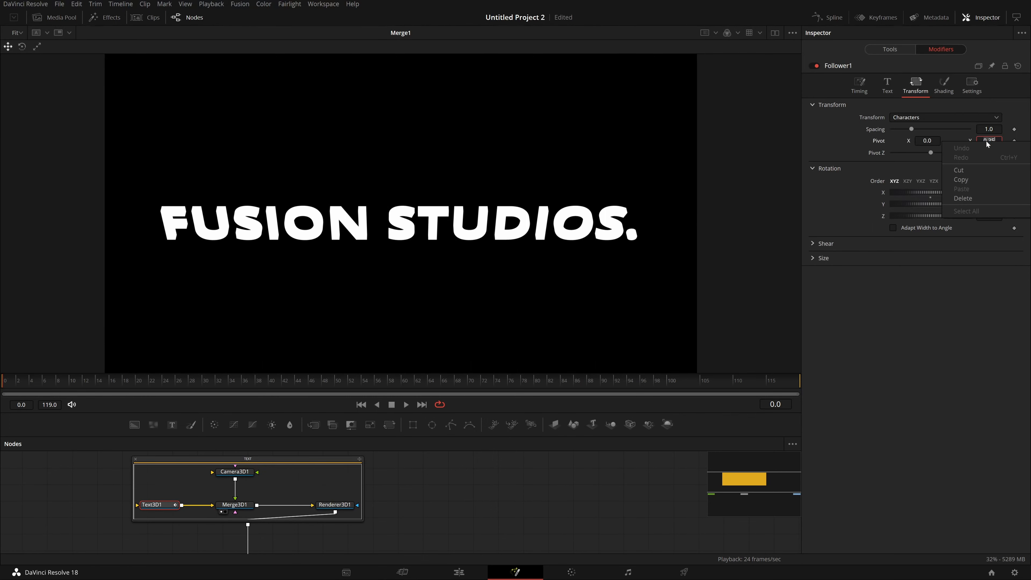
{"action": "left_click", "coordinate": [963, 199]}
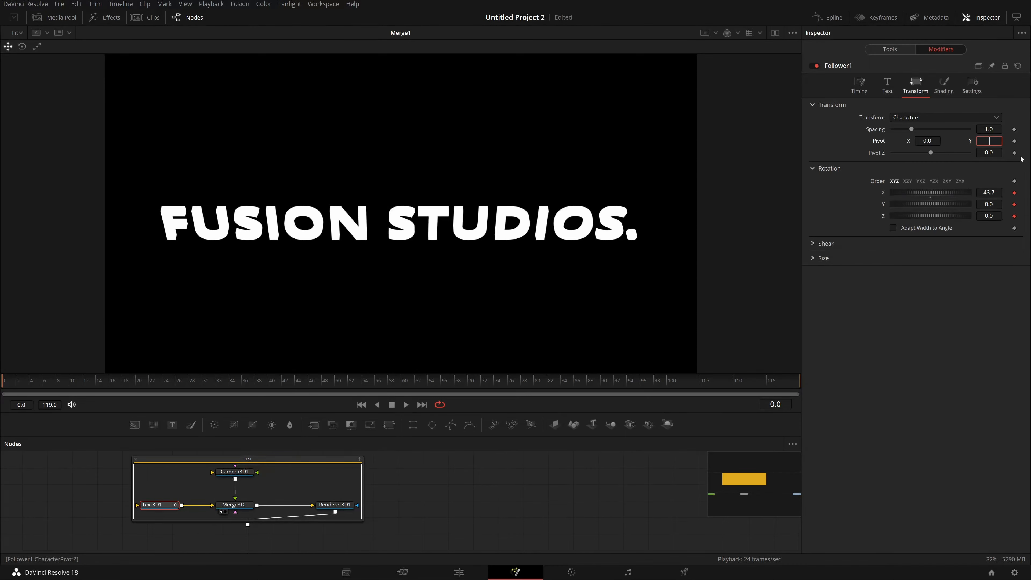
{"action": "type", "text": "0"}
{"action": "key", "text": "Tab"}
{"action": "left_click", "coordinate": [960, 317]}
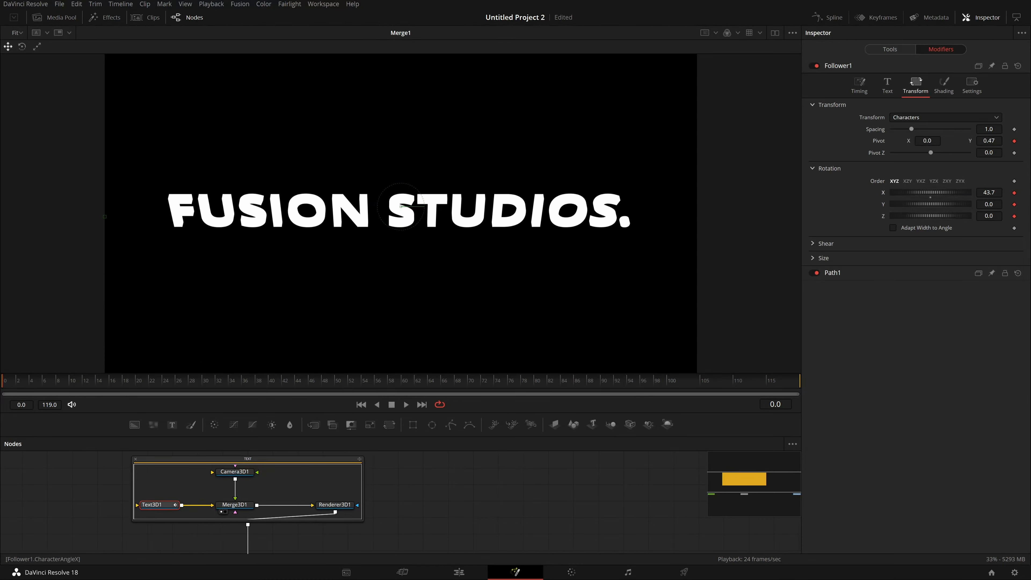
Step: Test different combinations of X rotation and Y pivot on the characters, ending at rotation 20 and pivot 0.254
{"action": "mouse_move", "coordinate": [930, 192]}
{"action": "left_mouse_down"}
{"action": "mouse_move", "coordinate": [987, 192]}
{"action": "mouse_move", "coordinate": [850, 193]}
{"action": "mouse_move", "coordinate": [1010, 192]}
{"action": "mouse_move", "coordinate": [846, 193]}
{"action": "mouse_move", "coordinate": [931, 193]}
{"action": "left_mouse_up"}
{"action": "left_click_drag", "start_coordinate": [988, 141], "coordinate": [970, 140]}
{"action": "left_click_drag", "start_coordinate": [930, 192], "coordinate": [840, 203]}
{"action": "left_click_drag", "start_coordinate": [989, 141], "coordinate": [985, 141]}
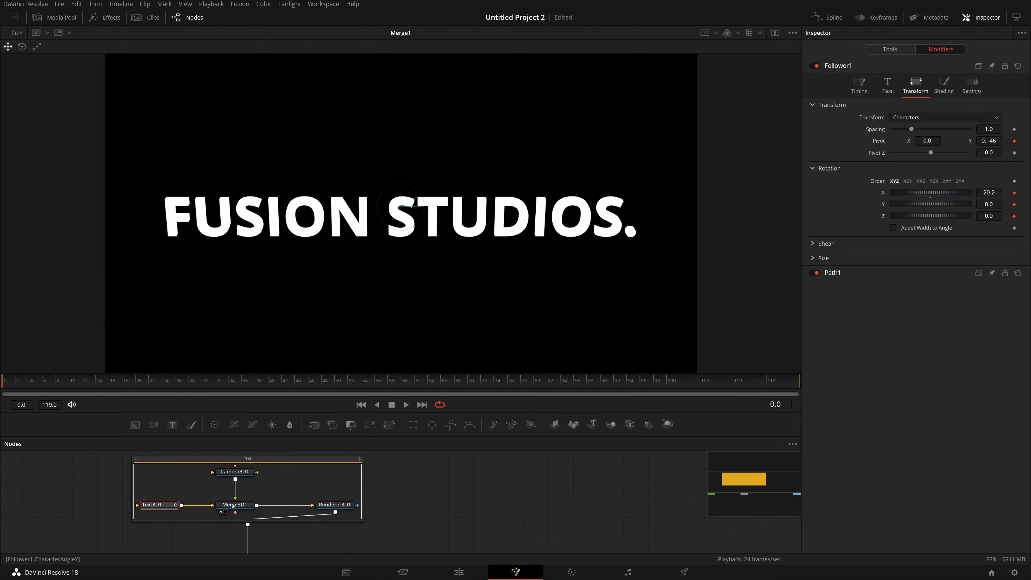
{"action": "left_click_drag", "start_coordinate": [921, 193], "coordinate": [452, 157]}
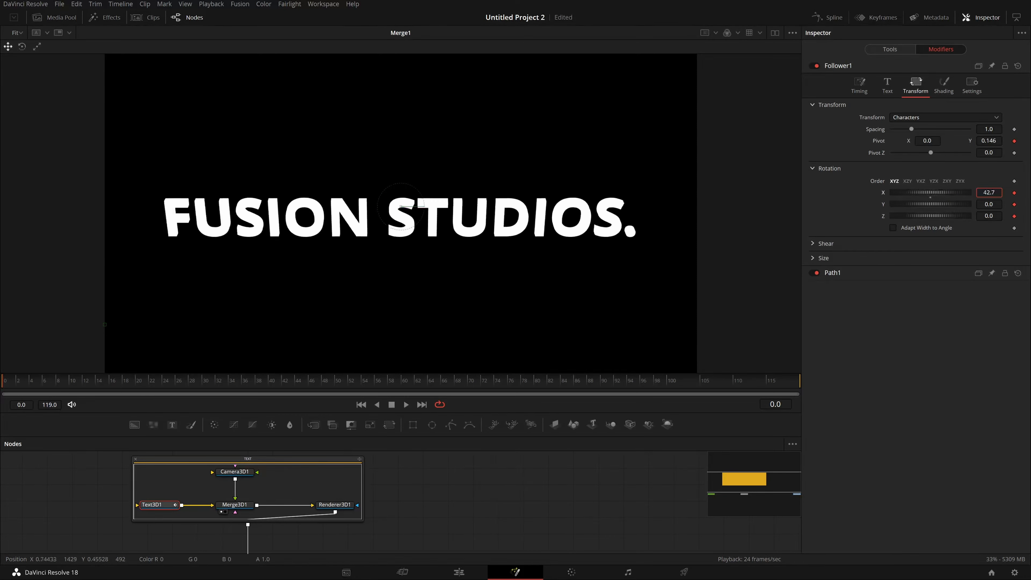
{"action": "left_click_drag", "start_coordinate": [546, 221], "coordinate": [419, 207]}
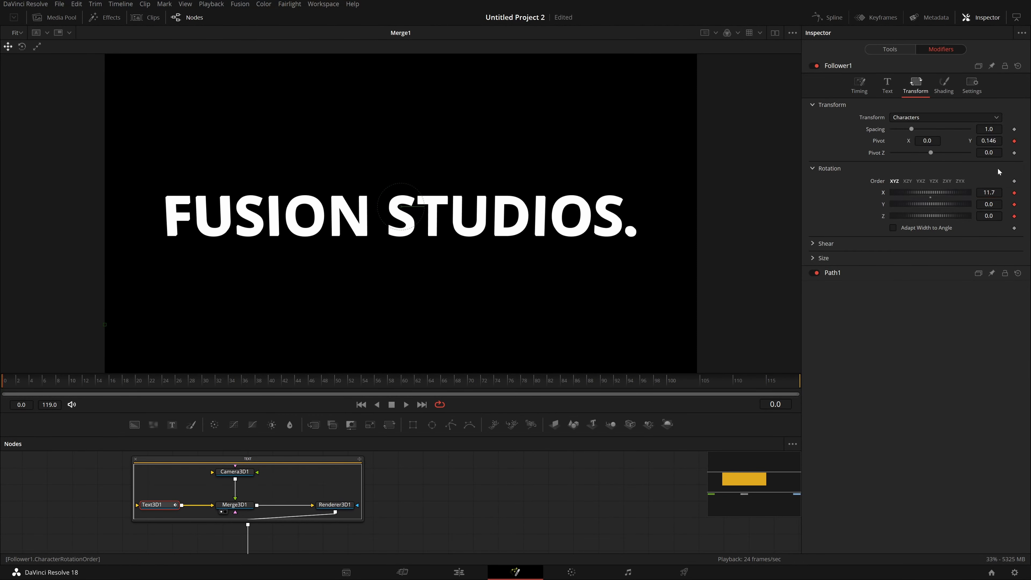
{"action": "left_click_drag", "start_coordinate": [989, 141], "coordinate": [1010, 140]}
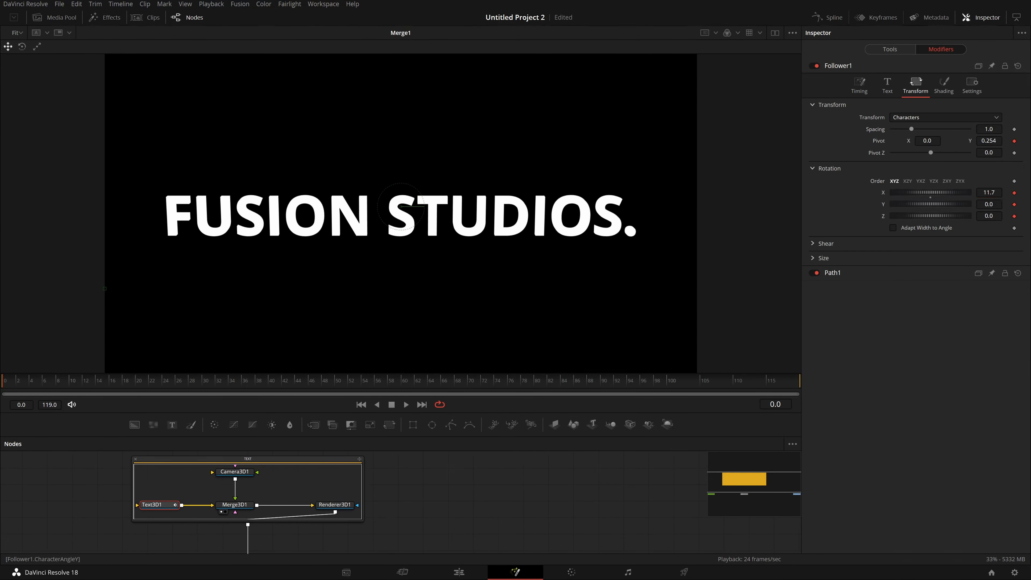
{"action": "mouse_move", "coordinate": [988, 192]}
{"action": "left_mouse_down"}
{"action": "mouse_move", "coordinate": [947, 193]}
{"action": "mouse_move", "coordinate": [1023, 192]}
{"action": "mouse_move", "coordinate": [588, 211]}
{"action": "mouse_move", "coordinate": [1024, 203]}
{"action": "mouse_move", "coordinate": [1023, 192]}
{"action": "mouse_move", "coordinate": [989, 193]}
{"action": "left_mouse_up"}
Step: Set the Follower characters' Y pivot to 0.25
{"action": "double_click", "coordinate": [996, 140]}
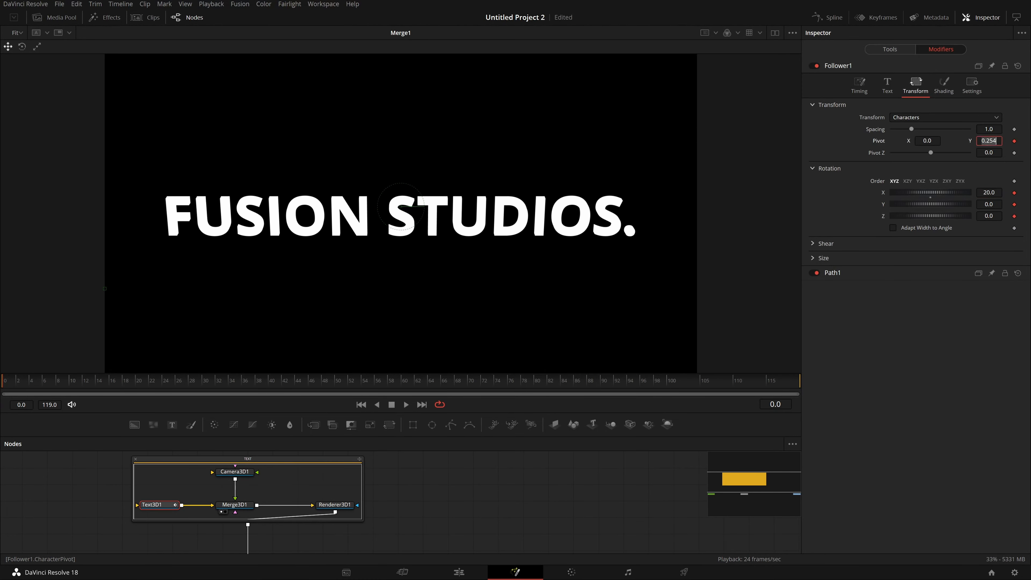
{"action": "type", "text": "0.25"}
{"action": "key", "text": "Tab"}
Step: Preview the X rotation around the new pivot, undo it back to 0, and remove the Y rotation keyframe
{"action": "left_click_drag", "start_coordinate": [989, 193], "coordinate": [274, 222]}
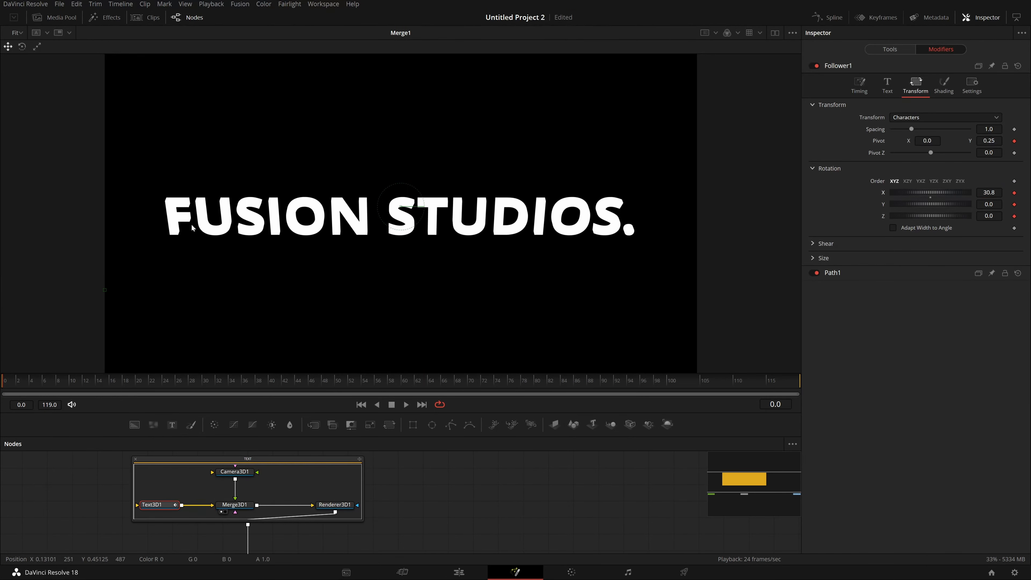
{"action": "key", "text": "ctrl+z"}
{"action": "left_click", "coordinate": [1014, 204]}
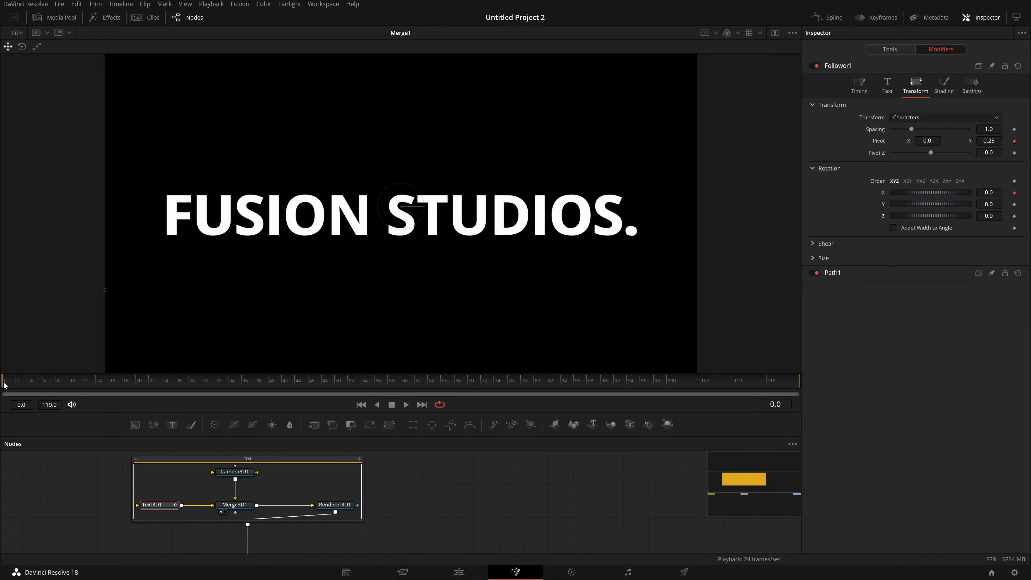
Step: Set the Follower's X rotation to 360 at frame 24, so the characters flip from frame 0
{"action": "left_click_drag", "start_coordinate": [69, 383], "coordinate": [0, 417]}
{"action": "left_click_drag", "start_coordinate": [0, 417], "coordinate": [145, 417]}
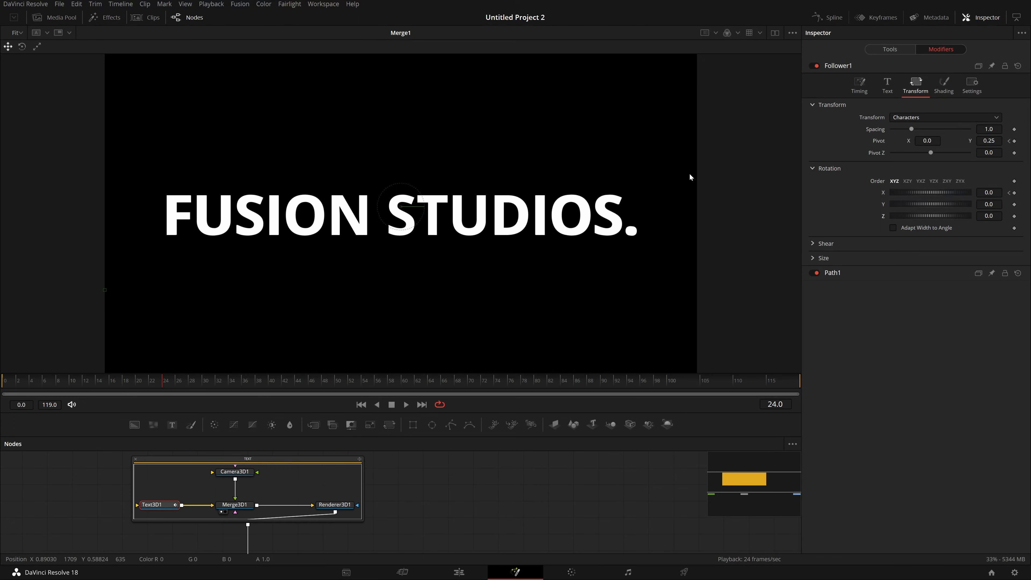
{"action": "left_click_drag", "start_coordinate": [988, 192], "coordinate": [1028, 192]}
{"action": "double_click", "coordinate": [989, 192]}
{"action": "type", "text": "3"}
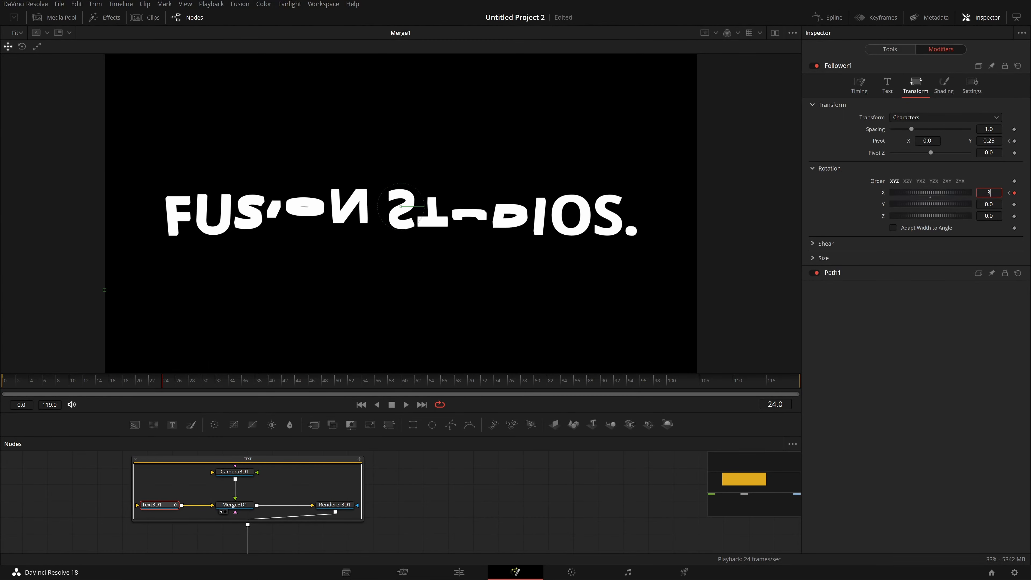
{"action": "type", "text": "60"}
{"action": "key", "text": "Tab"}
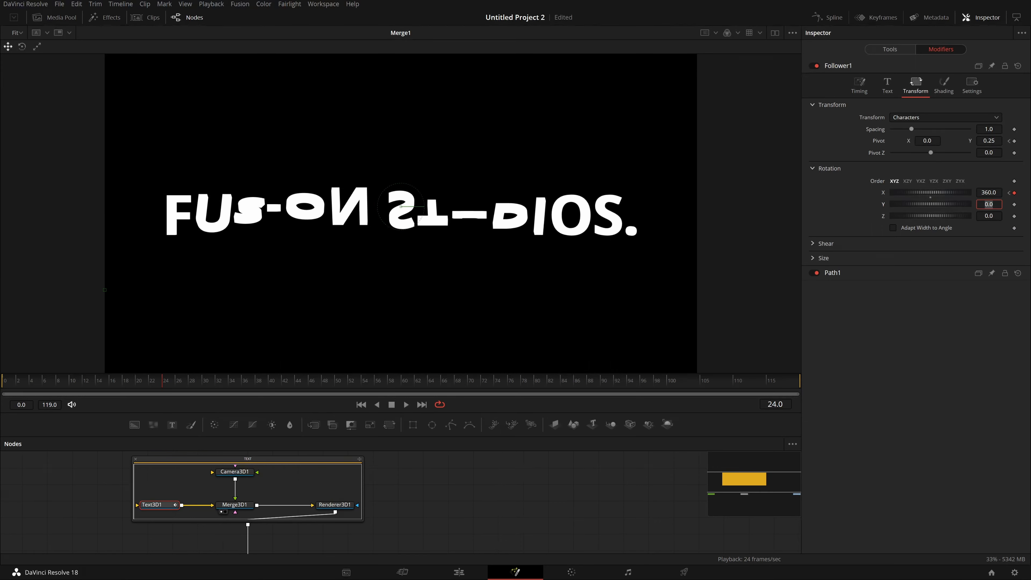
Step: Play and scrub the animation from frame 0 to examine how the letters flip one after another
{"action": "left_click", "coordinate": [947, 353]}
{"action": "left_click_drag", "start_coordinate": [117, 377], "coordinate": [2, 390]}
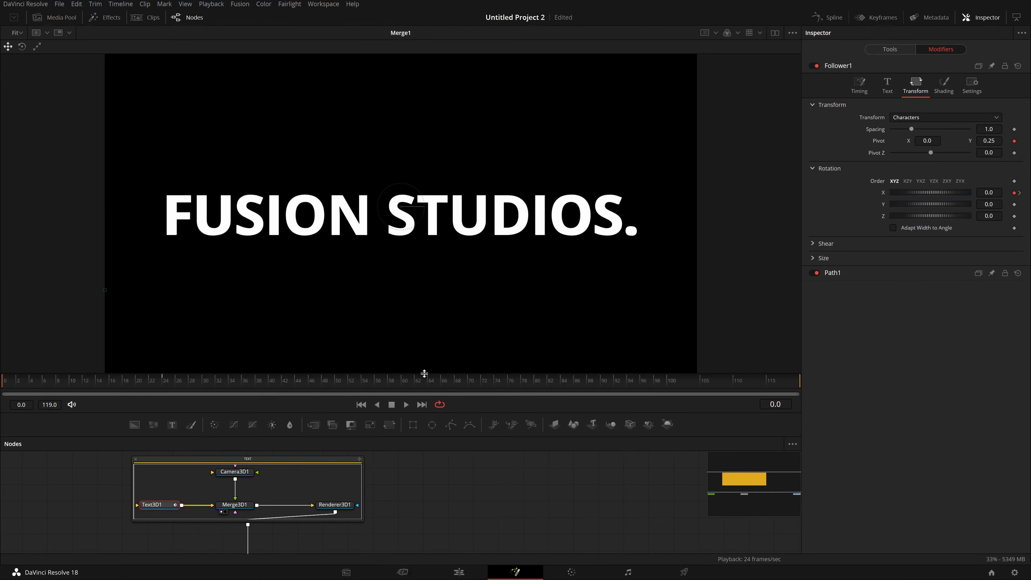
{"action": "key", "text": "space"}
{"action": "left_click", "coordinate": [116, 380]}
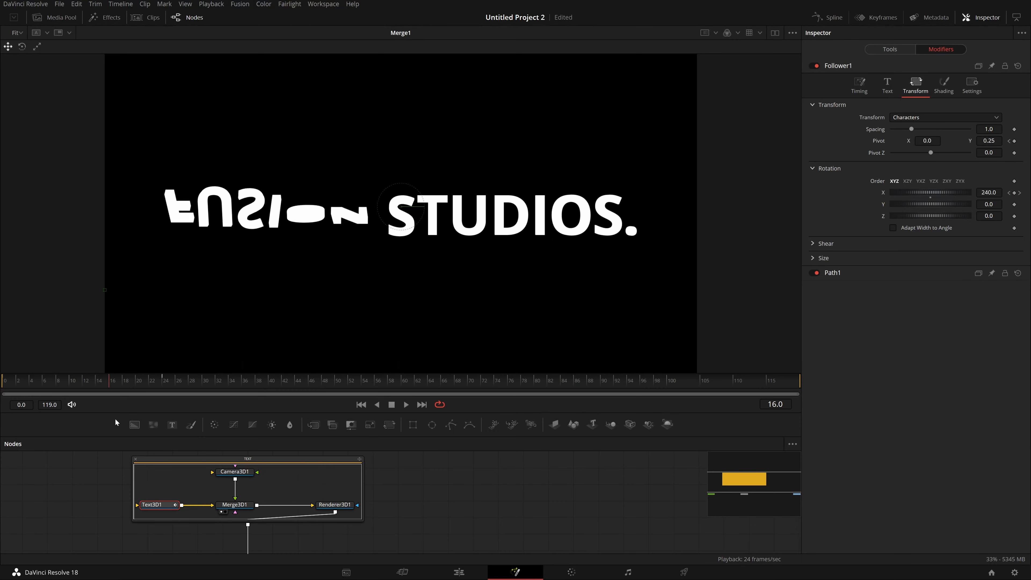
{"action": "left_click_drag", "start_coordinate": [116, 419], "coordinate": [53, 450]}
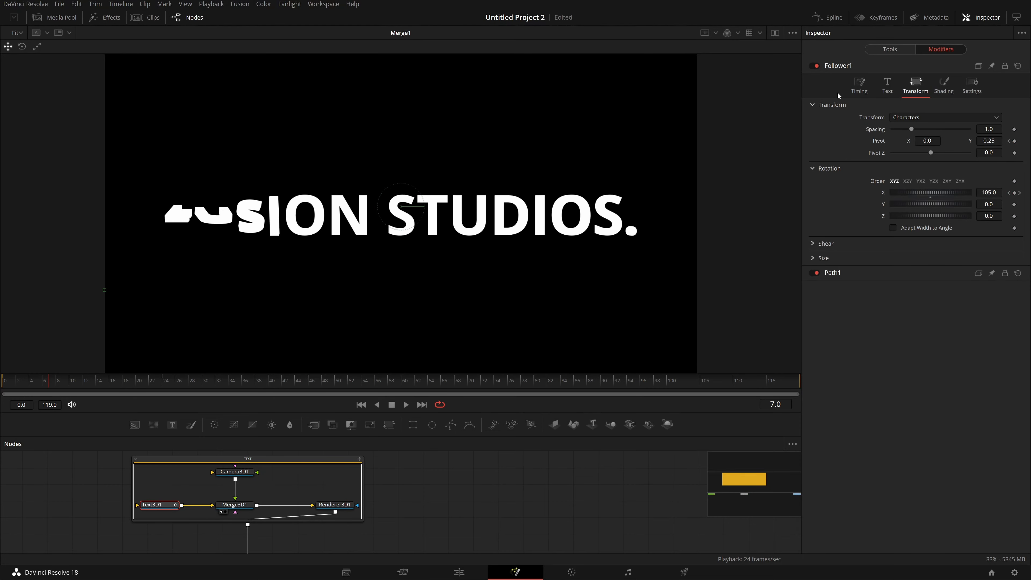
Step: Try a Follower delay of 1 between each character and preview the flip
{"action": "left_click", "coordinate": [856, 93]}
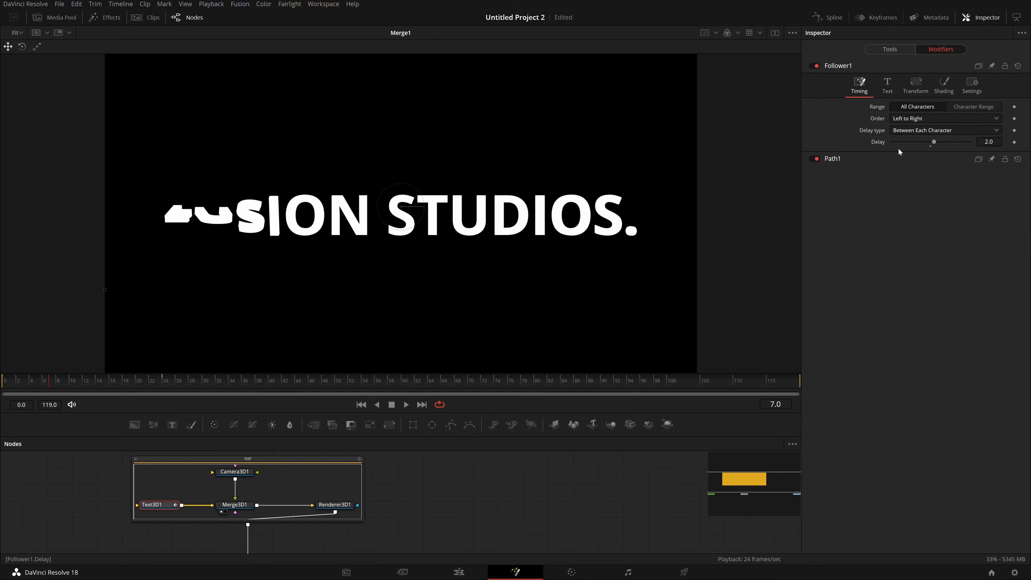
{"action": "left_click_drag", "start_coordinate": [992, 142], "coordinate": [984, 142]}
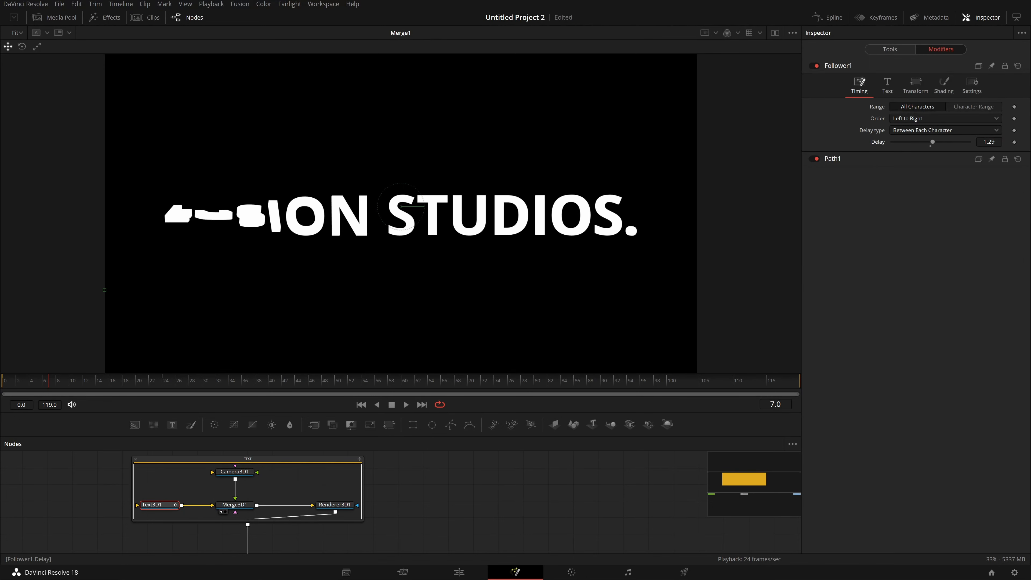
{"action": "double_click", "coordinate": [988, 142]}
{"action": "type", "text": "1"}
{"action": "key", "text": "Return"}
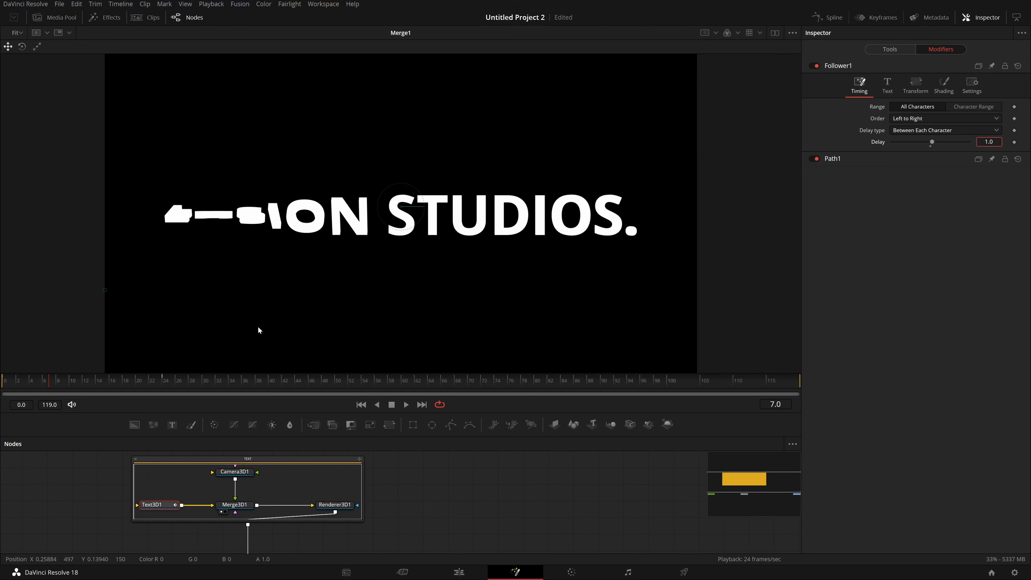
{"action": "left_click", "coordinate": [979, 401]}
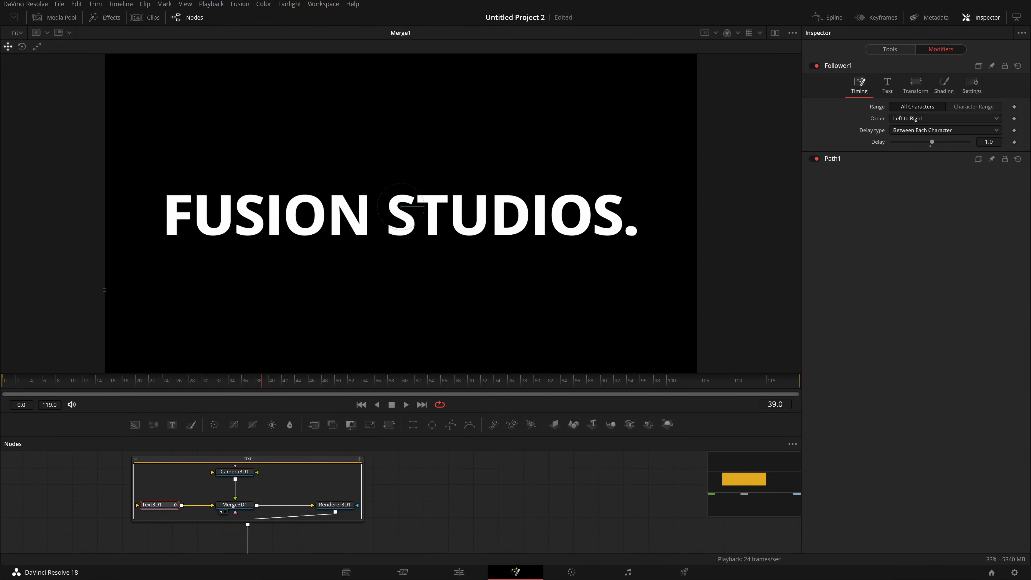
Step: Try a Follower delay of 10 between each character and play the animation from the first frame
{"action": "left_click", "coordinate": [998, 142]}
{"action": "type", "text": "10"}
{"action": "key", "text": "Return"}
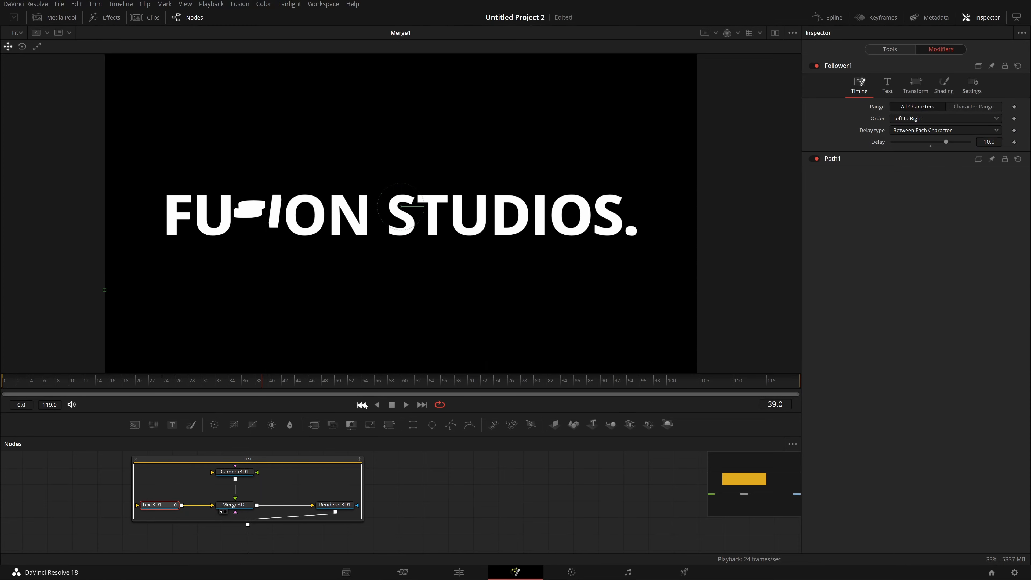
{"action": "left_click", "coordinate": [361, 404]}
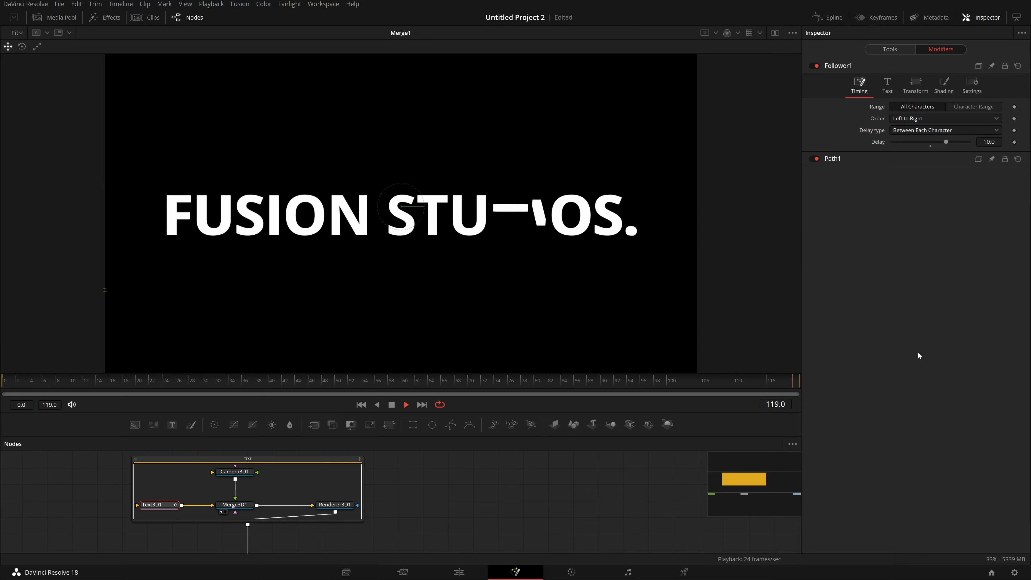
{"action": "key", "text": "space"}
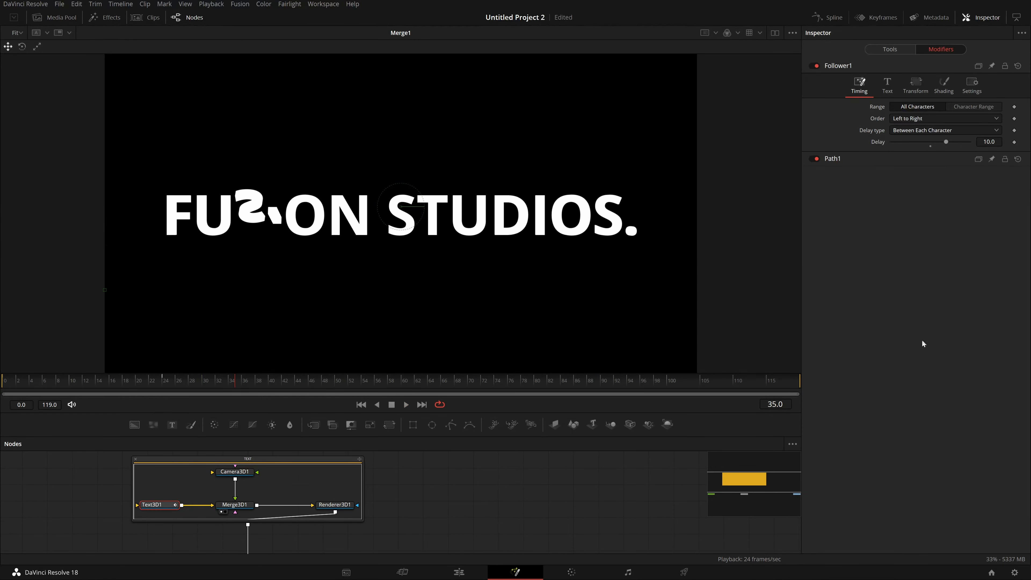
Step: Try a Follower delay of 3 between each character and play the result
{"action": "left_click", "coordinate": [989, 141]}
{"action": "type", "text": "3"}
{"action": "key", "text": "Return"}
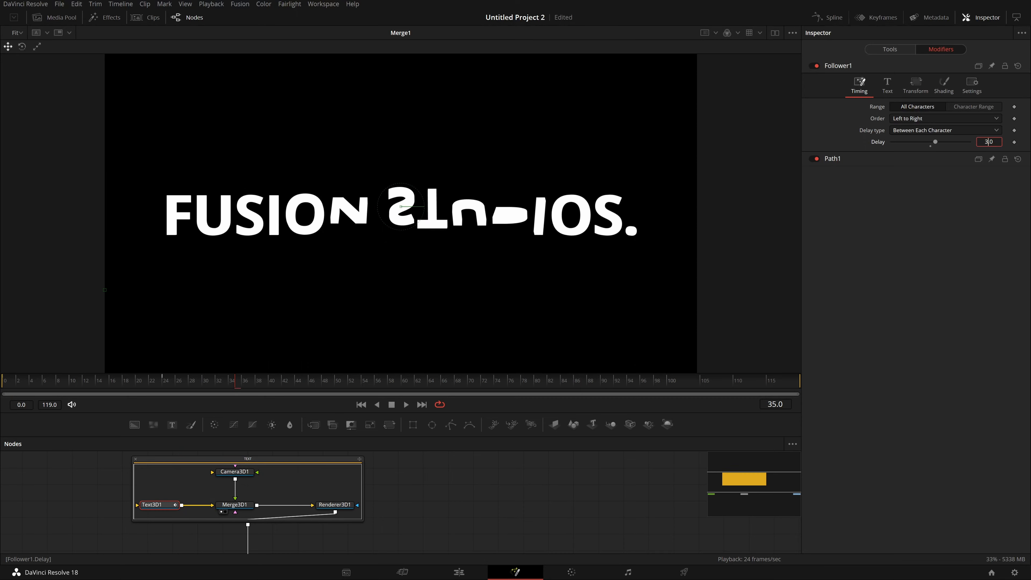
{"action": "key", "text": "space"}
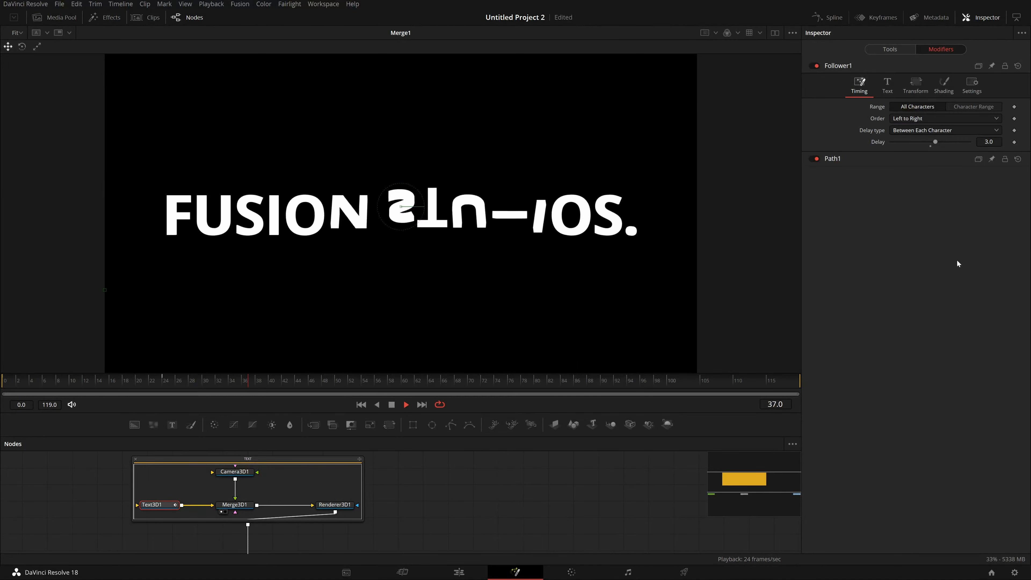
{"action": "key", "text": "space"}
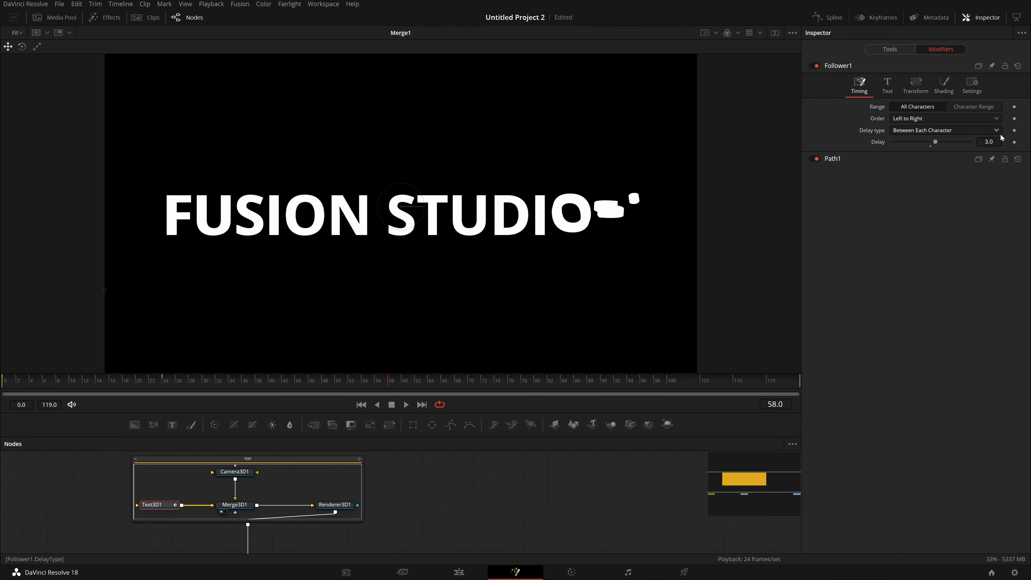
Step: Set the Follower's delay between each character to 2 and preview the flip from frame 0
{"action": "left_click", "coordinate": [989, 142]}
{"action": "type", "text": "2"}
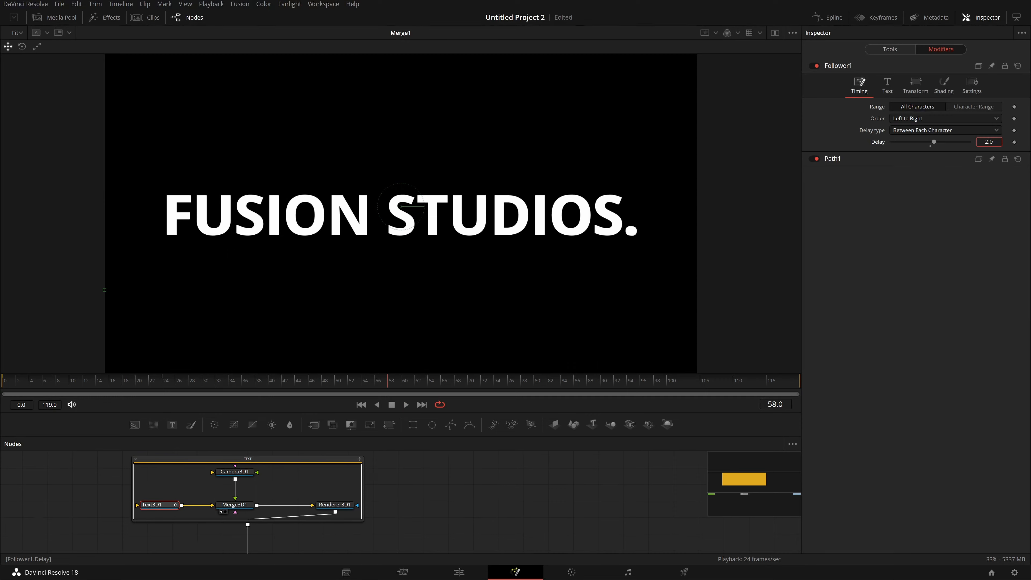
{"action": "key", "text": "Return"}
{"action": "key", "text": "space"}
{"action": "left_click_drag", "start_coordinate": [366, 380], "coordinate": [3, 417]}
{"action": "key", "text": "space"}
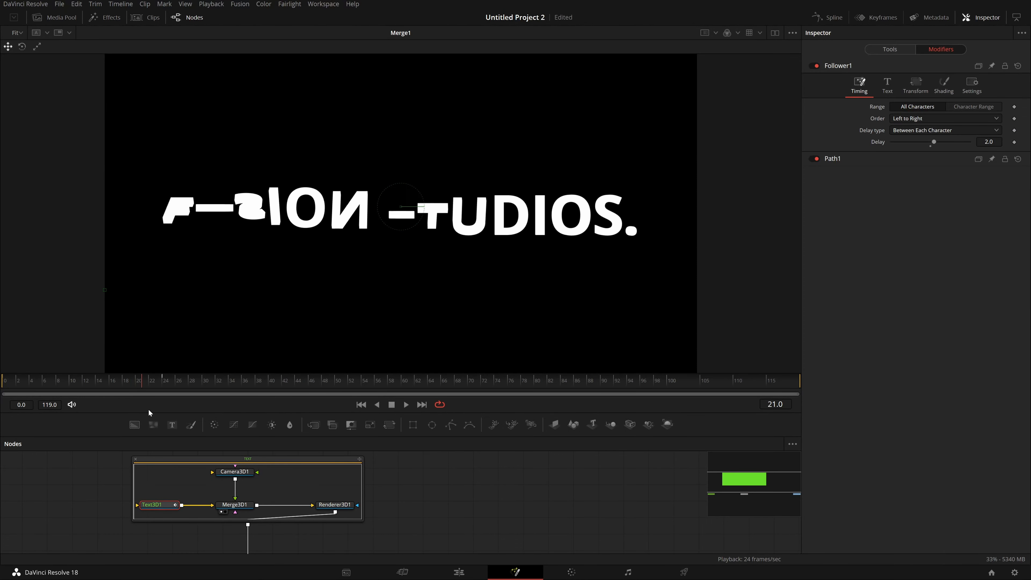
Step: Scrub through the opening frames to examine when each letter starts its rotation
{"action": "left_click_drag", "start_coordinate": [141, 414], "coordinate": [3, 442]}
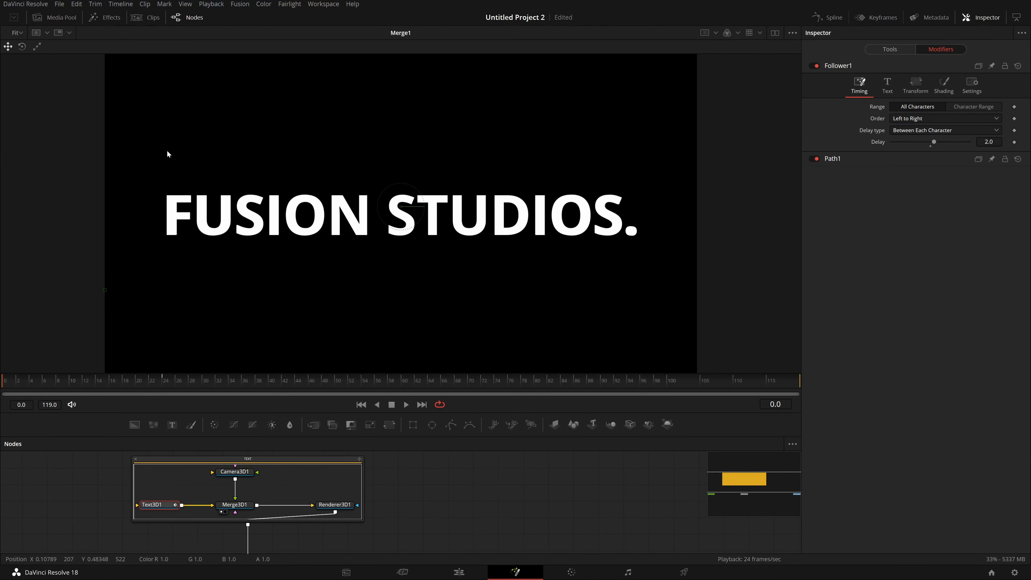
{"action": "mouse_move", "coordinate": [17, 390]}
{"action": "left_mouse_down"}
{"action": "mouse_move", "coordinate": [47, 386]}
{"action": "mouse_move", "coordinate": [21, 395]}
{"action": "left_mouse_up"}
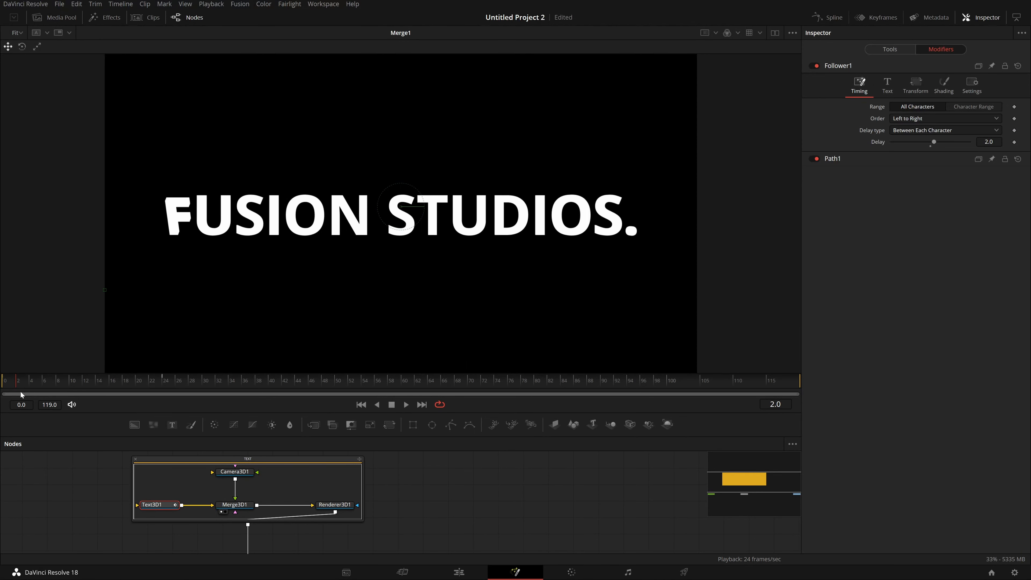
{"action": "left_click_drag", "start_coordinate": [23, 385], "coordinate": [127, 426]}
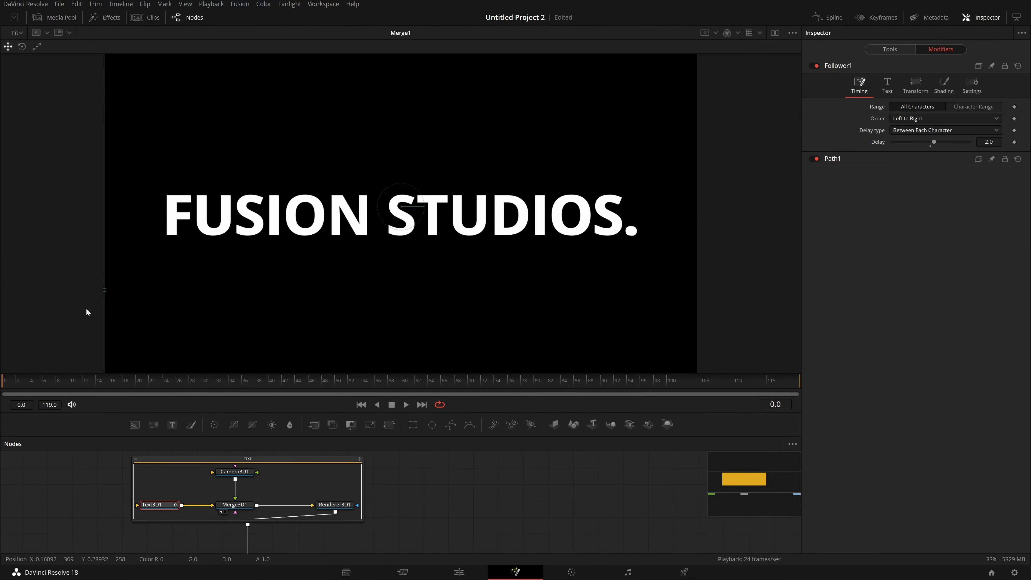
Step: Add a keyframe for the Follower's white shading fill colour at frame 0
{"action": "left_click_drag", "start_coordinate": [21, 386], "coordinate": [3, 389]}
{"action": "left_click", "coordinate": [941, 86]}
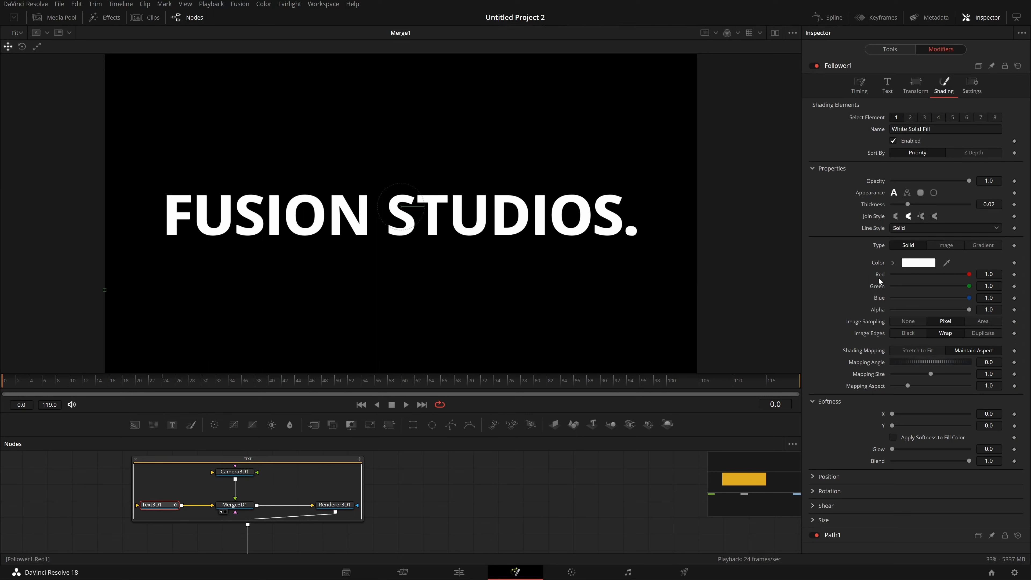
{"action": "left_click", "coordinate": [1015, 275]}
Step: Change the Follower's fill colour at frame 7 to orange with red 1.0, green 0.36 and blue 0.049, and scrub the transition
{"action": "left_click_drag", "start_coordinate": [8, 385], "coordinate": [53, 385]}
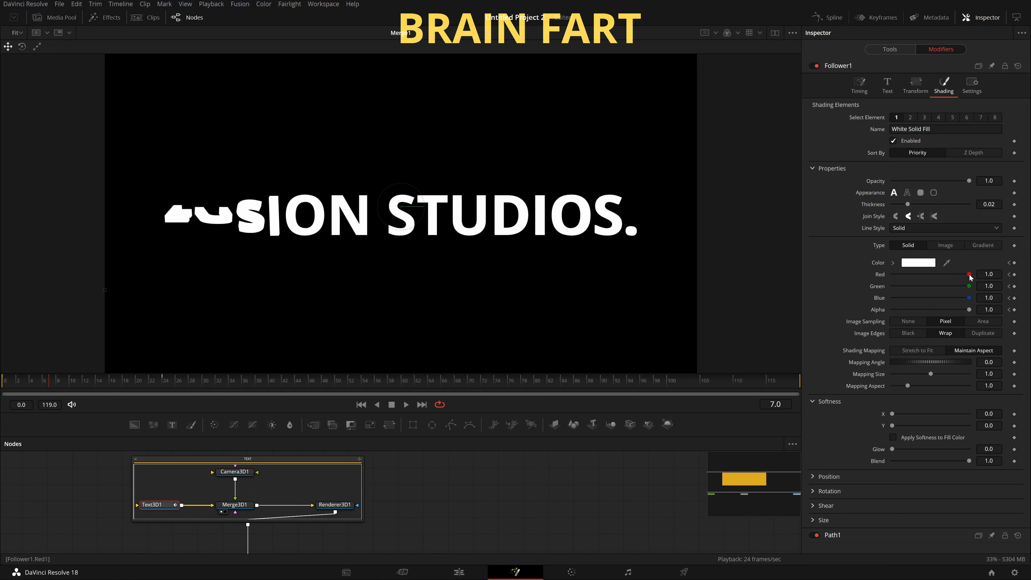
{"action": "left_click_drag", "start_coordinate": [969, 275], "coordinate": [903, 301]}
{"action": "left_click_drag", "start_coordinate": [970, 298], "coordinate": [892, 302]}
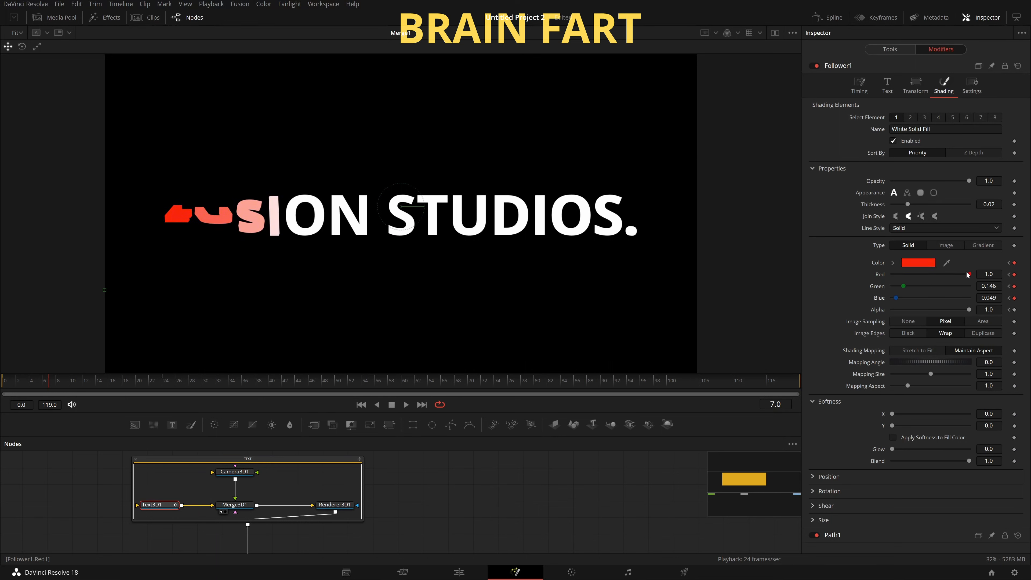
{"action": "left_click_drag", "start_coordinate": [956, 275], "coordinate": [973, 276]}
{"action": "left_click_drag", "start_coordinate": [904, 286], "coordinate": [923, 293]}
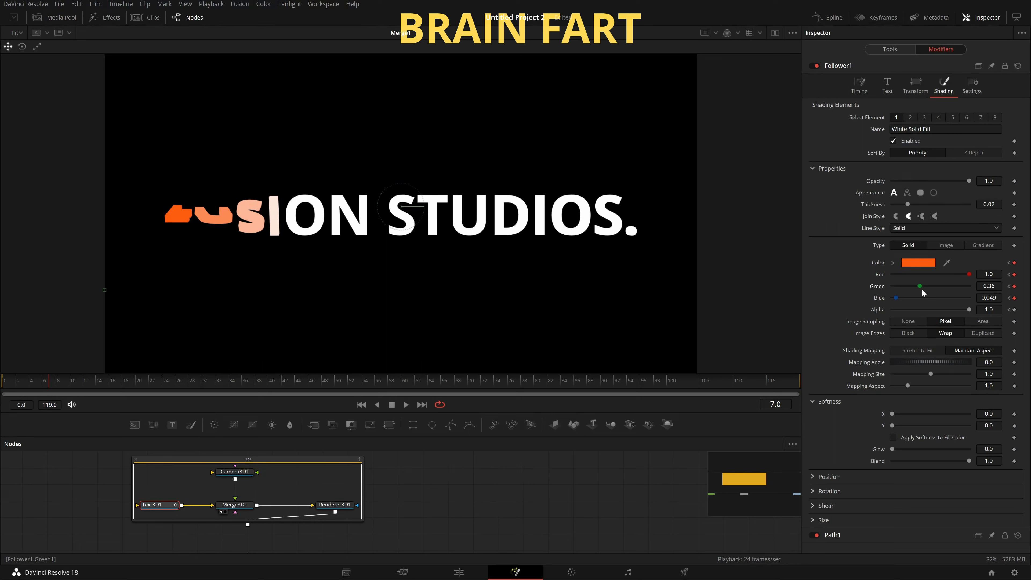
{"action": "left_click", "coordinate": [3, 389]}
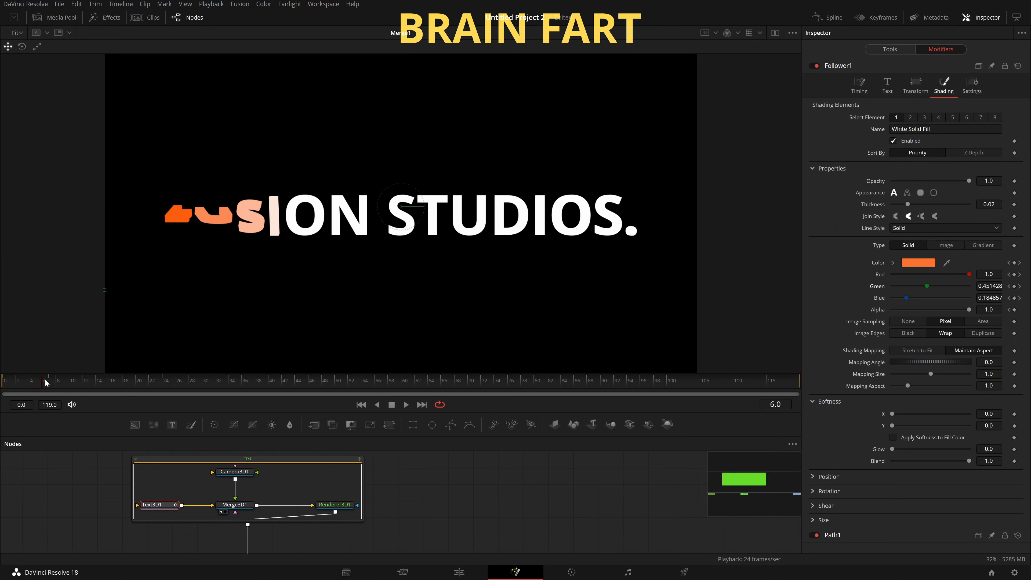
{"action": "left_click_drag", "start_coordinate": [2, 388], "coordinate": [48, 422]}
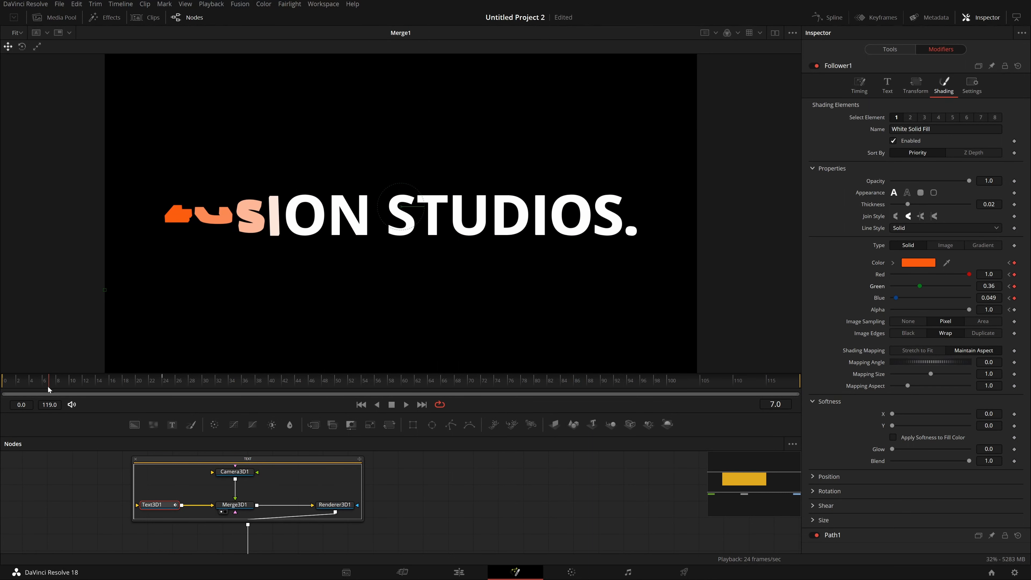
Step: Try a near-white colour keyframe at frame 6 with green 0.99 and blue 1.0
{"action": "mouse_move", "coordinate": [48, 386]}
{"action": "left_mouse_down"}
{"action": "mouse_move", "coordinate": [5, 385]}
{"action": "mouse_move", "coordinate": [69, 389]}
{"action": "mouse_move", "coordinate": [43, 386]}
{"action": "left_mouse_up"}
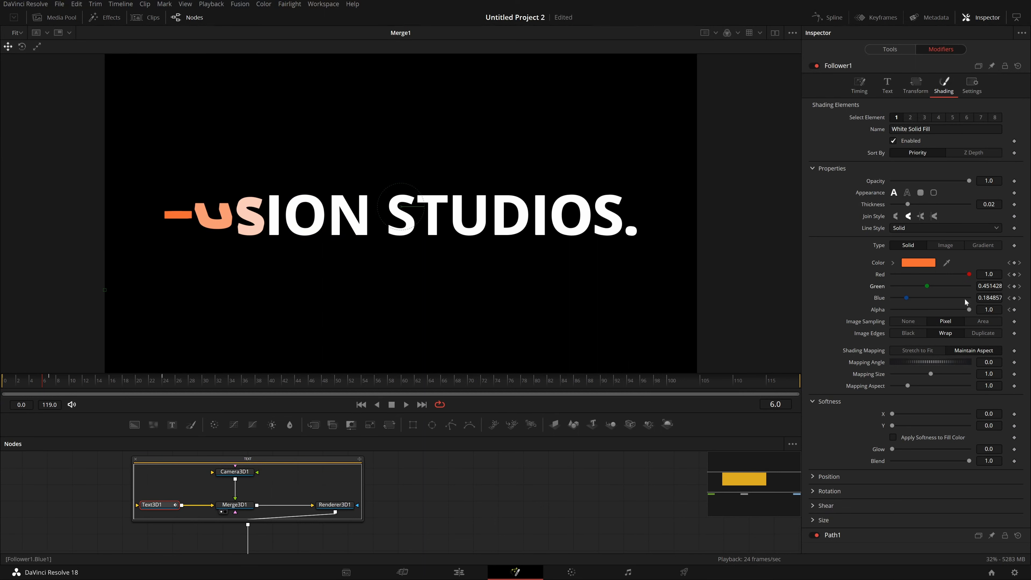
{"action": "left_click", "coordinate": [1014, 263]}
{"action": "left_click_drag", "start_coordinate": [927, 286], "coordinate": [968, 286]}
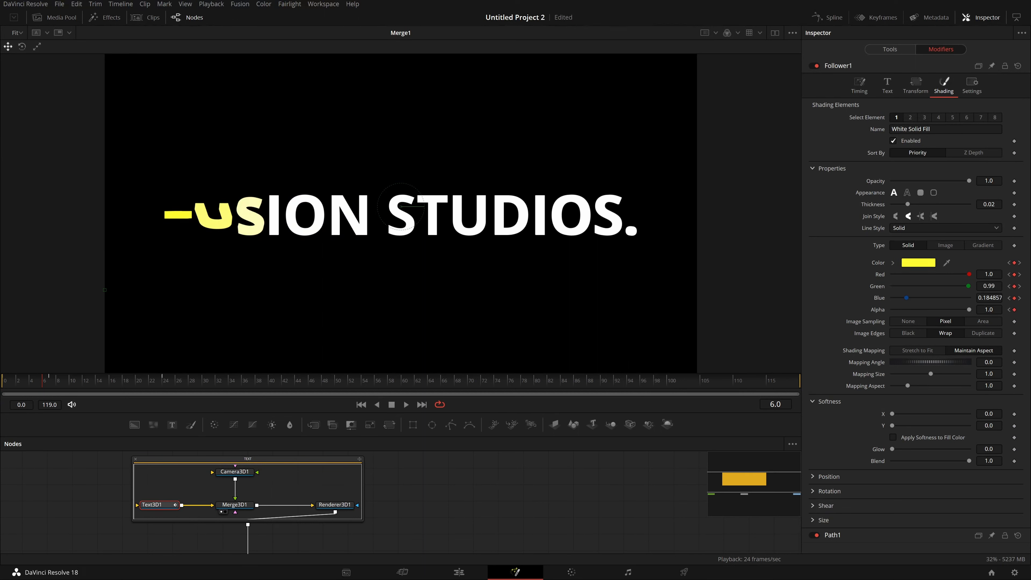
{"action": "left_click_drag", "start_coordinate": [905, 298], "coordinate": [969, 297]}
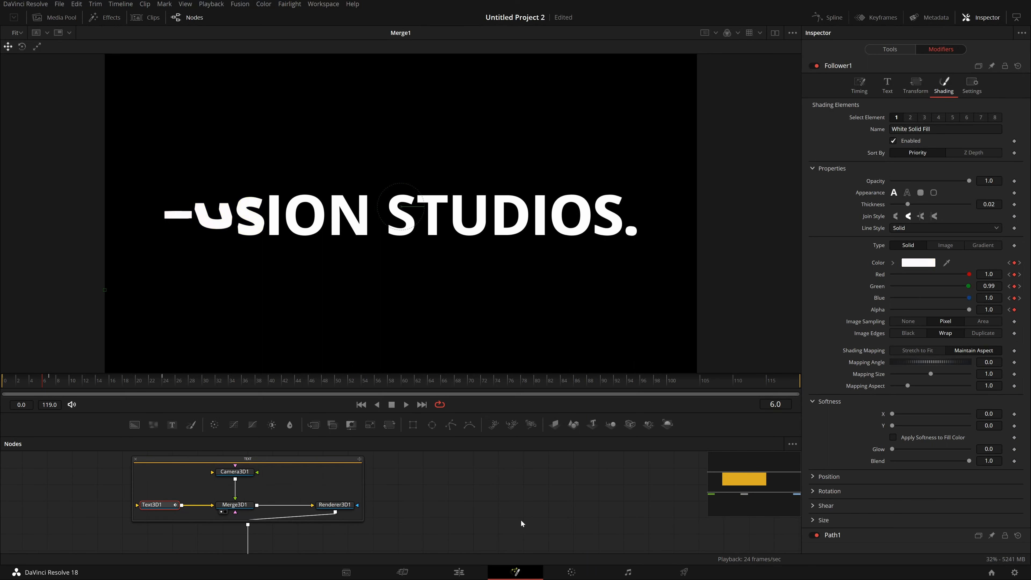
Step: Step frame by frame through the timeline around frame 6 to examine the letters' colour change
{"action": "key", "text": "Left"}
{"action": "key", "text": "Left"}
{"action": "key", "text": "Right"}
{"action": "key", "text": "Right"}
{"action": "key", "text": "Right"}
{"action": "key", "text": "Right"}
{"action": "key", "text": "Right"}
{"action": "key", "text": "Right"}
{"action": "key", "text": "Right"}
{"action": "key", "text": "Right"}
{"action": "key", "text": "Right"}
{"action": "key", "text": "Right"}
{"action": "key", "text": "Right"}
{"action": "key", "text": "Right"}
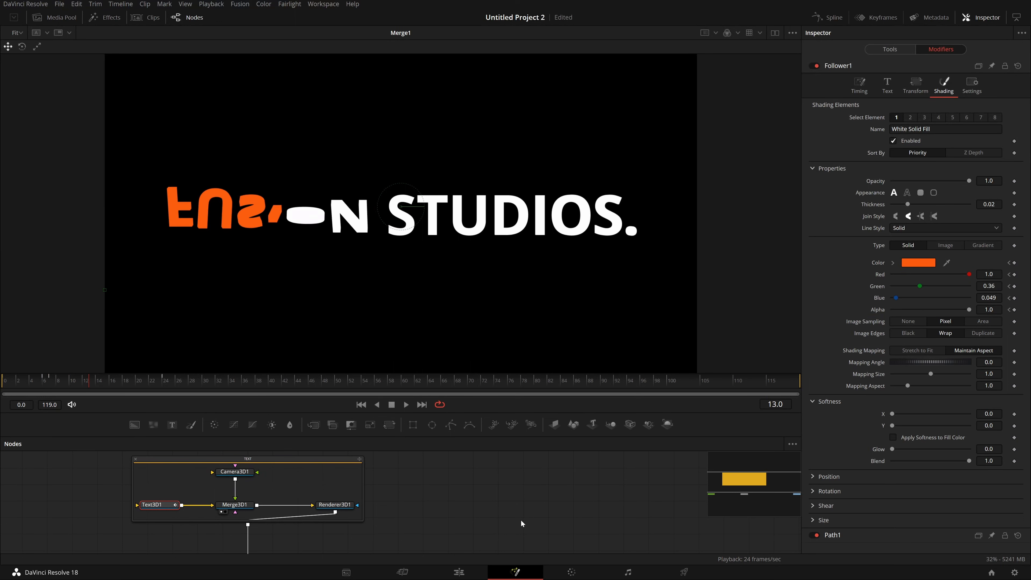
{"action": "key", "text": "Left"}
{"action": "key", "text": "Left"}
{"action": "key", "text": "Left"}
{"action": "key", "text": "Left"}
{"action": "key", "text": "Left"}
{"action": "key", "text": "Left"}
{"action": "key", "text": "Left"}
{"action": "key", "text": "Left"}
{"action": "key", "text": "Left"}
{"action": "key", "text": "Left"}
{"action": "key", "text": "Left"}
{"action": "key", "text": "Left"}
{"action": "key", "text": "Left"}
{"action": "key", "text": "Left"}
{"action": "key", "text": "Left"}
{"action": "key", "text": "Left"}
{"action": "key", "text": "Left"}
{"action": "key", "text": "Left"}
{"action": "key", "text": "Left"}
{"action": "key", "text": "Left"}
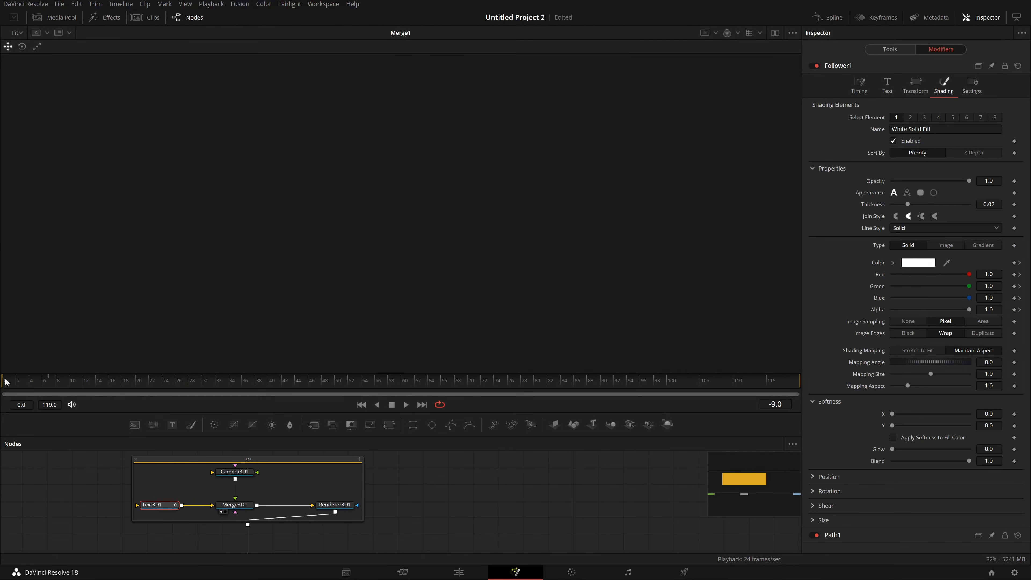
Step: Remove the Follower's fill colour keyframe at frame 6 and check the colour at frame 7
{"action": "left_click_drag", "start_coordinate": [6, 381], "coordinate": [44, 383]}
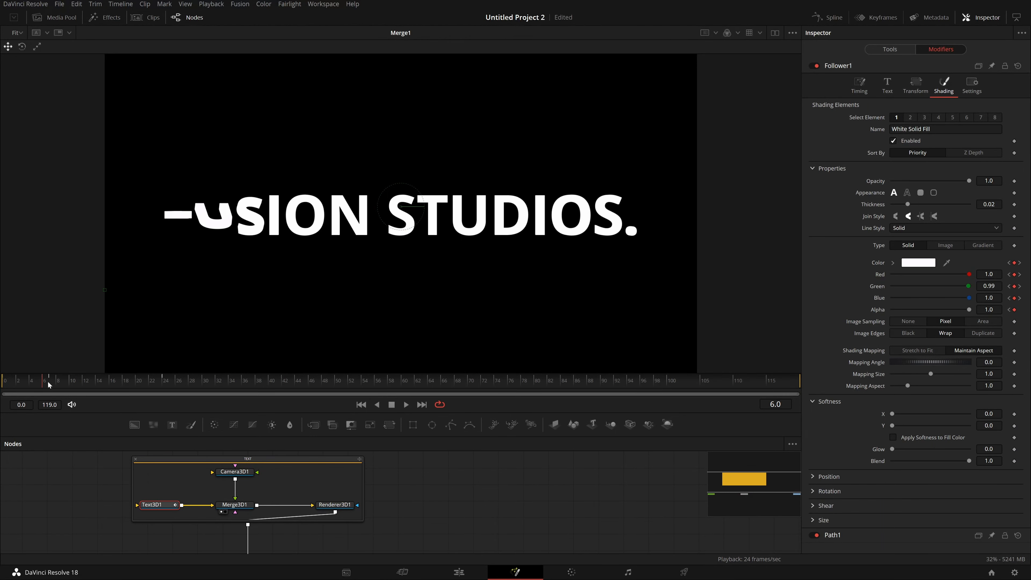
{"action": "left_click", "coordinate": [1015, 263]}
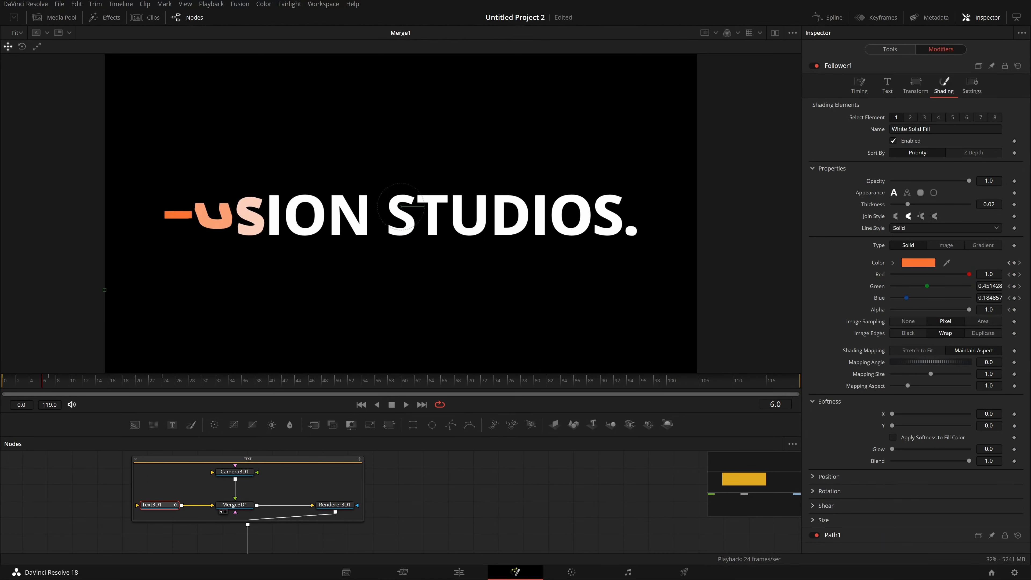
{"action": "left_click", "coordinate": [51, 382]}
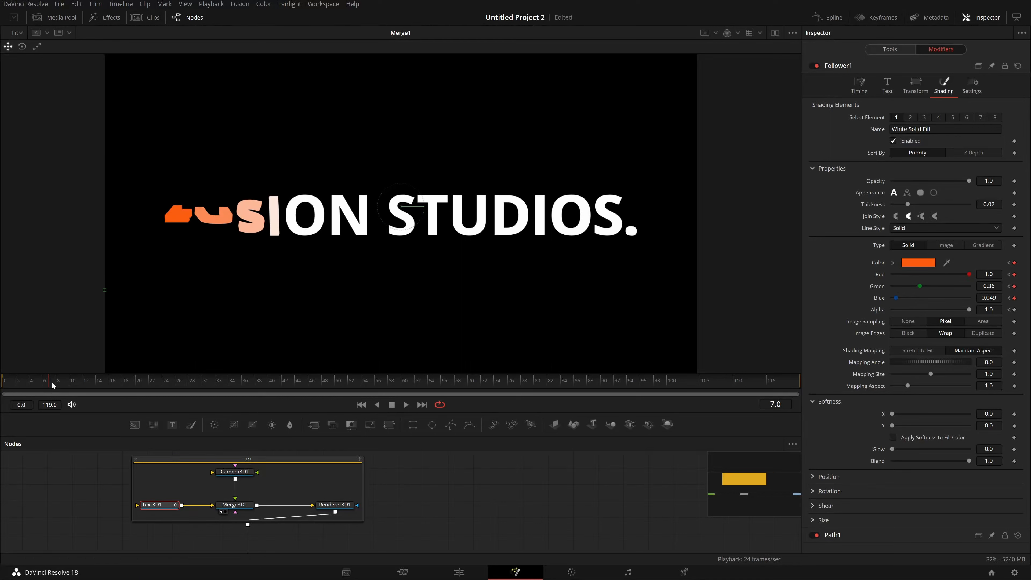
{"action": "left_click_drag", "start_coordinate": [51, 382], "coordinate": [52, 382]}
Step: Keyframe the Follower's fill colour as pure white at frame 6 by setting green and blue to 1
{"action": "left_click", "coordinate": [46, 384]}
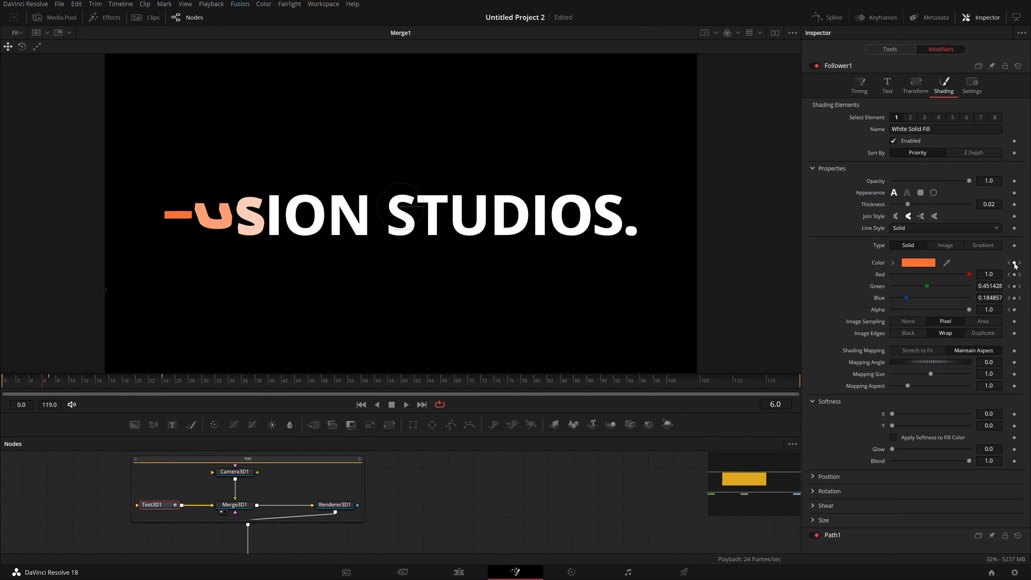
{"action": "double_click", "coordinate": [988, 286]}
{"action": "type", "text": "1"}
{"action": "key", "text": "Return"}
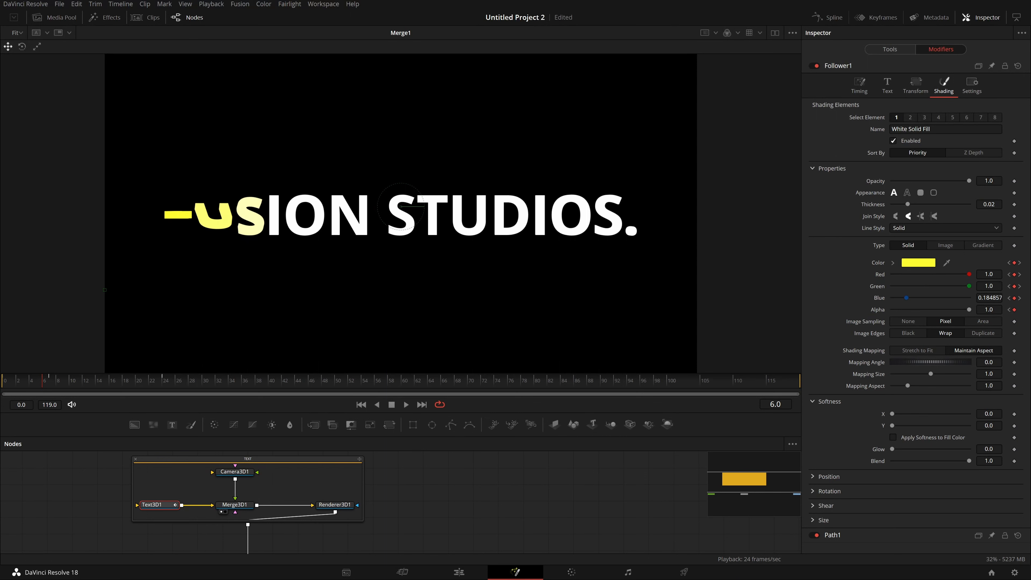
{"action": "double_click", "coordinate": [989, 298]}
{"action": "type", "text": "1"}
{"action": "key", "text": "Return"}
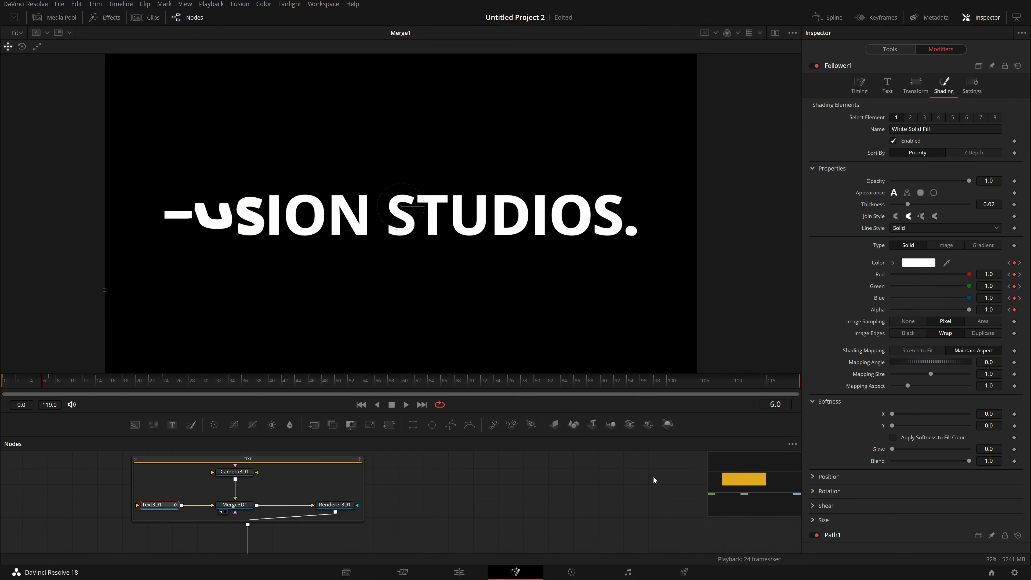
Step: Play the letter animation and scrub through it back to frame 0 to review the rotation and colour change
{"action": "key", "text": "space"}
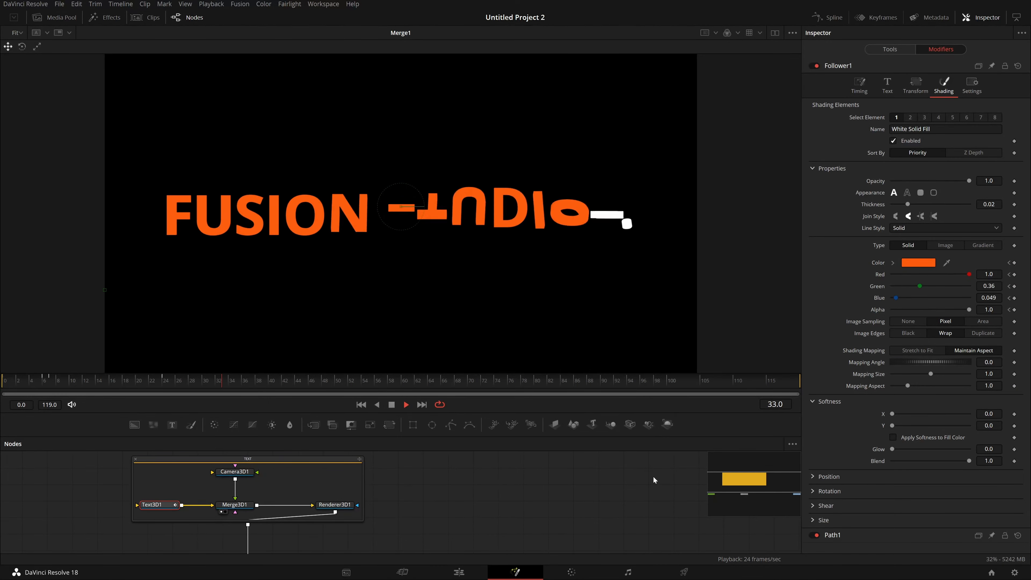
{"action": "key", "text": "space"}
{"action": "left_click_drag", "start_coordinate": [101, 382], "coordinate": [169, 464]}
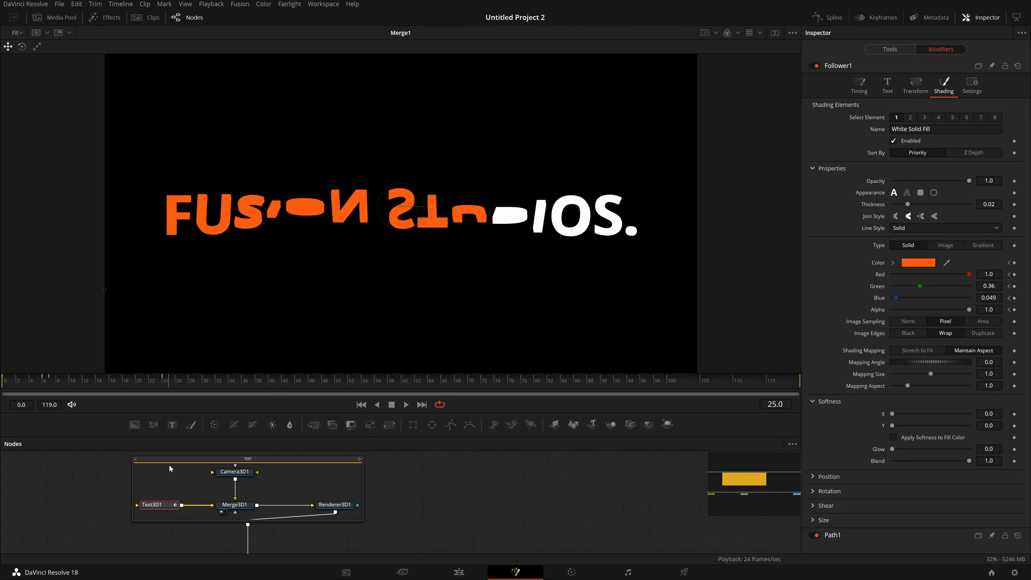
{"action": "left_click_drag", "start_coordinate": [17, 386], "coordinate": [4, 484]}
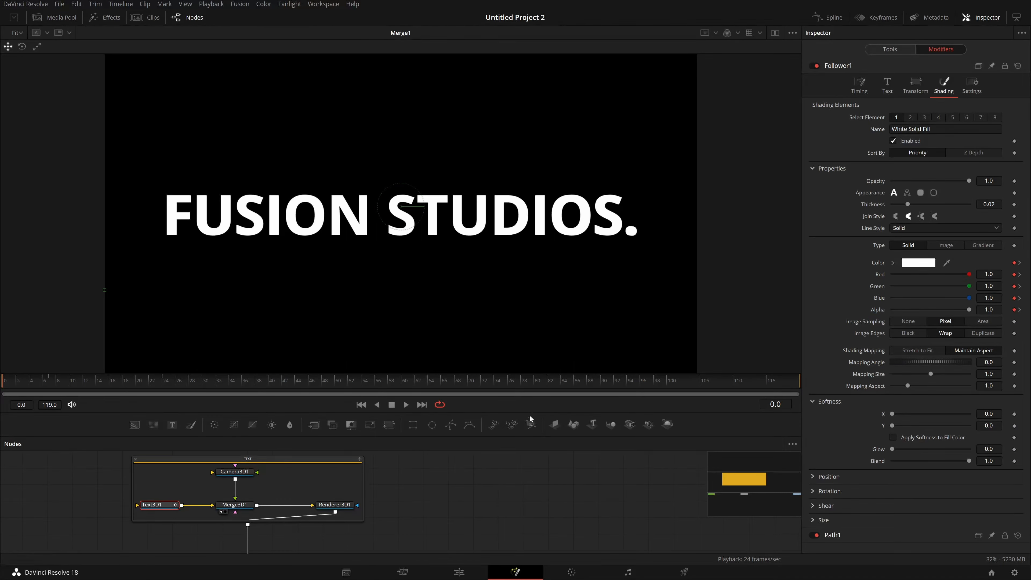
Step: Open the Spline editor in an enlarged lower area and display the Follower's Displacement and Character Angle X curves, fitted to view
{"action": "left_click_drag", "start_coordinate": [530, 412], "coordinate": [530, 317]}
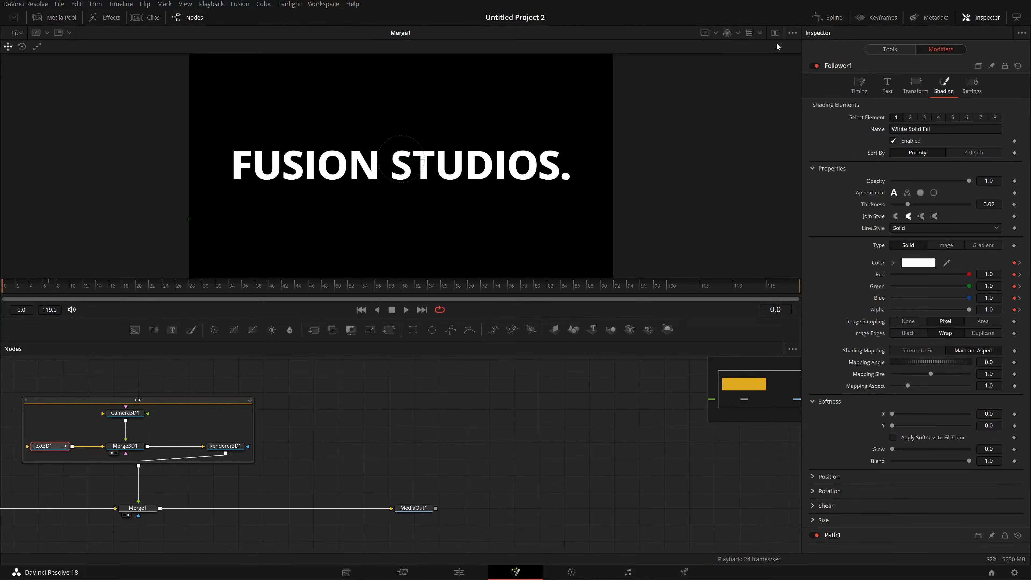
{"action": "left_click", "coordinate": [827, 19]}
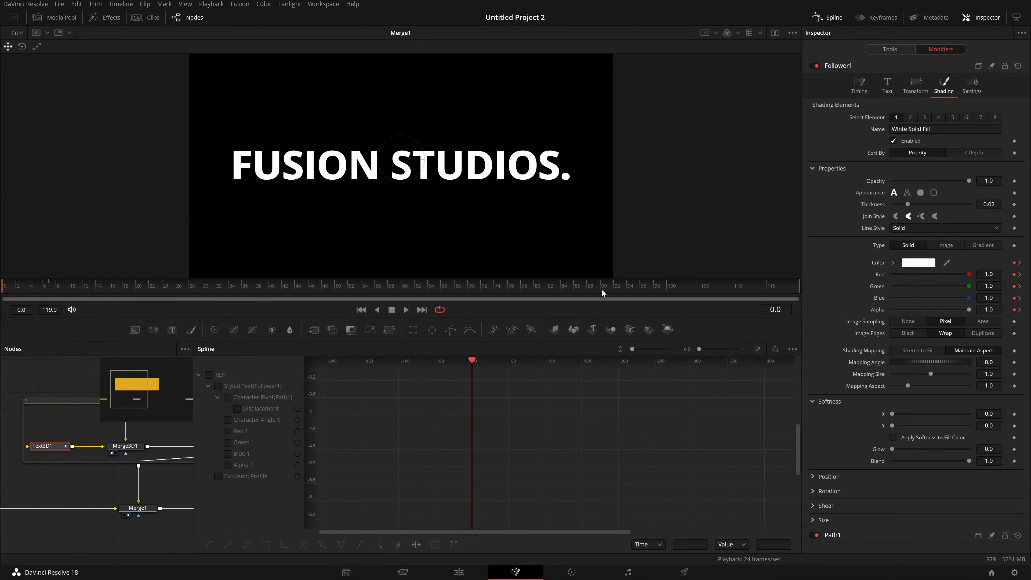
{"action": "left_click_drag", "start_coordinate": [32, 287], "coordinate": [1, 322]}
{"action": "left_click", "coordinate": [227, 396]}
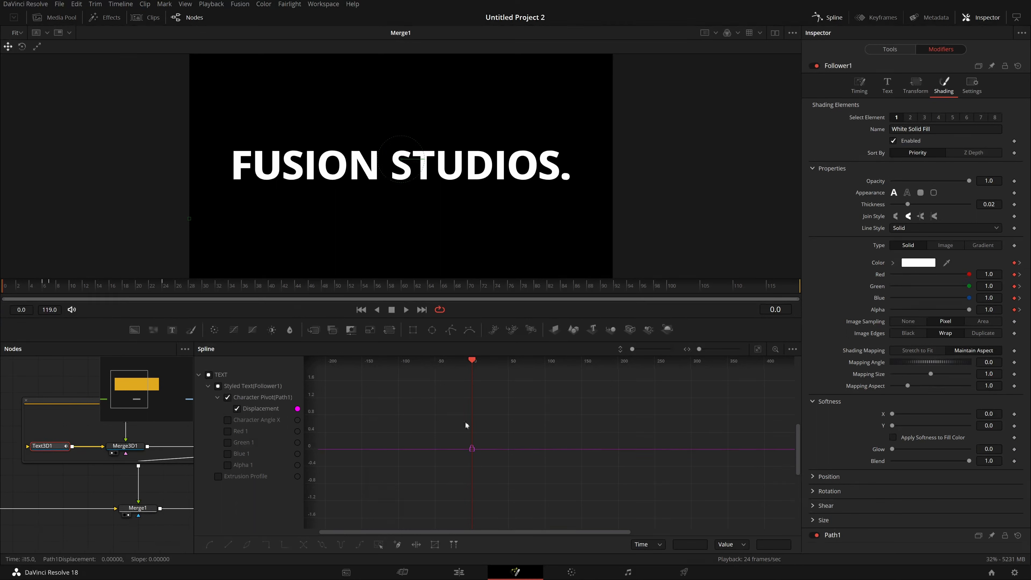
{"action": "left_click_drag", "start_coordinate": [564, 415], "coordinate": [516, 430]}
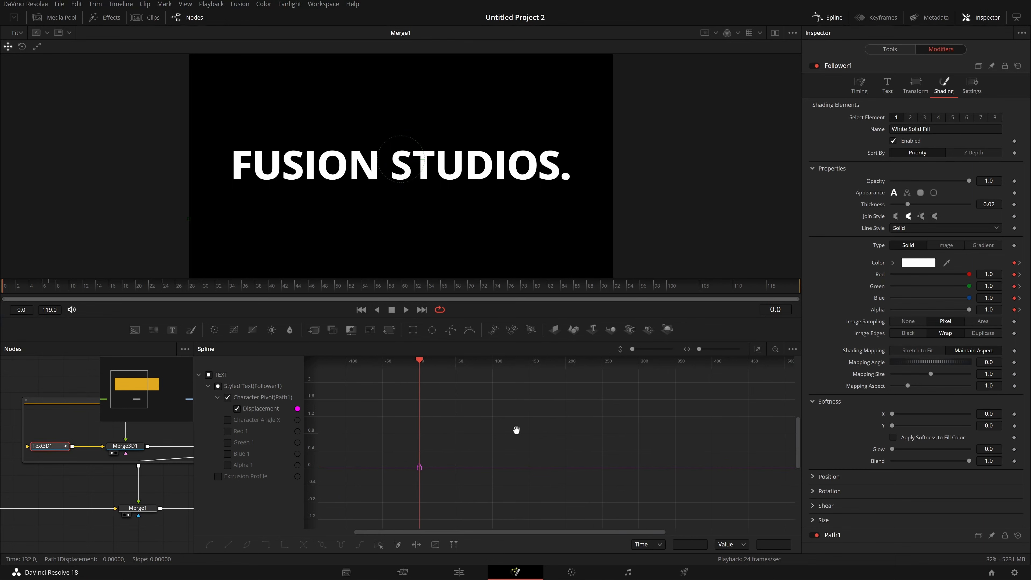
{"action": "left_click", "coordinate": [227, 420]}
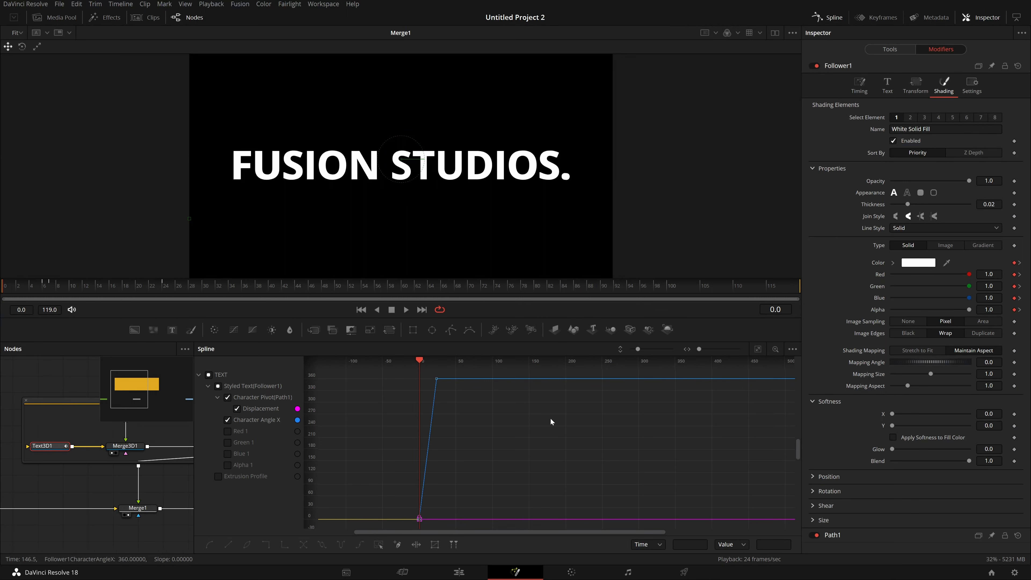
{"action": "left_click", "coordinate": [757, 352]}
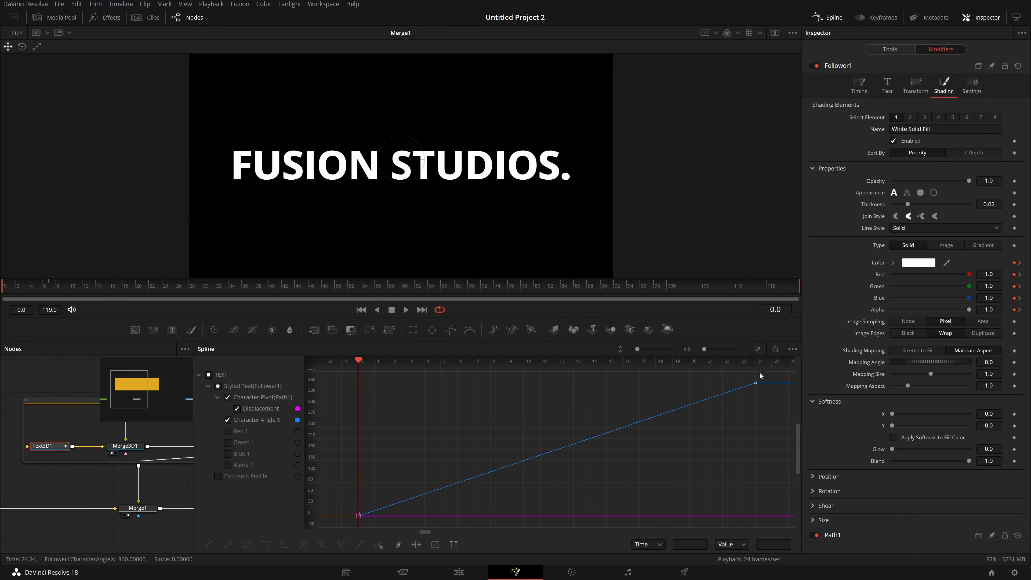
Step: Smooth the keyframes of the Character Angle X curve and play the animation from frame 0
{"action": "left_click_drag", "start_coordinate": [771, 375], "coordinate": [342, 530]}
{"action": "key", "text": "s"}
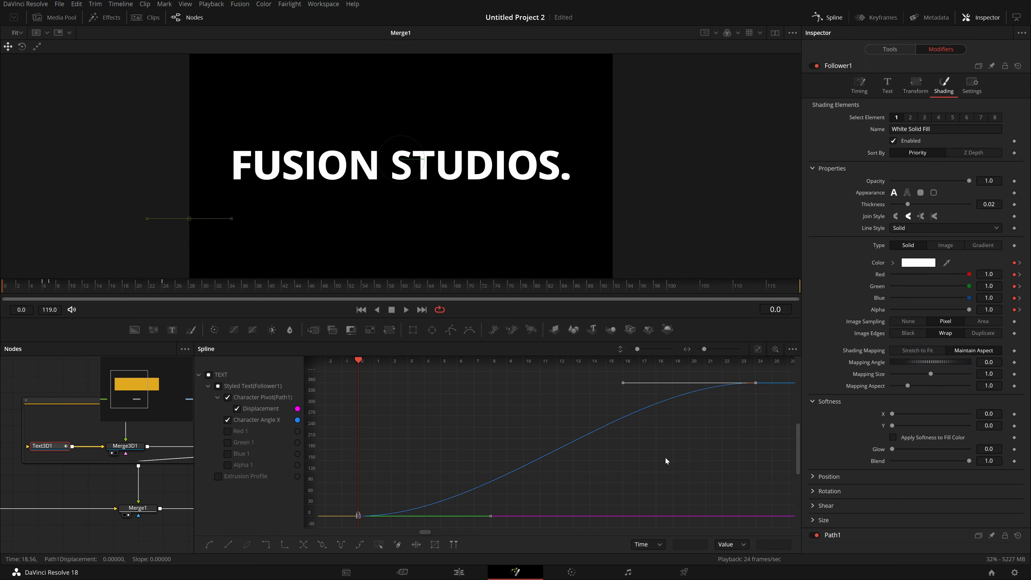
{"action": "left_click_drag", "start_coordinate": [56, 286], "coordinate": [1, 296]}
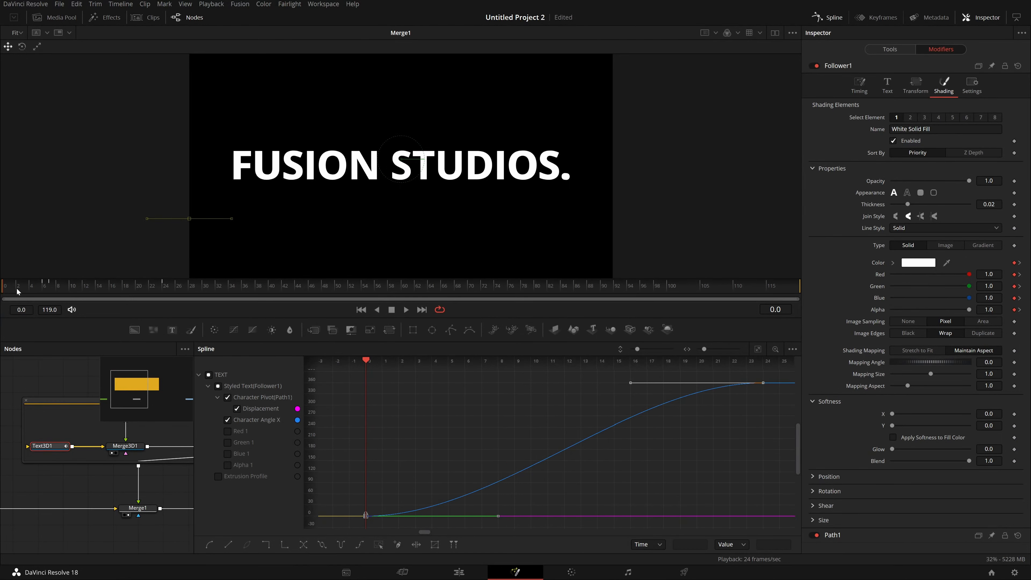
{"action": "key", "text": "space"}
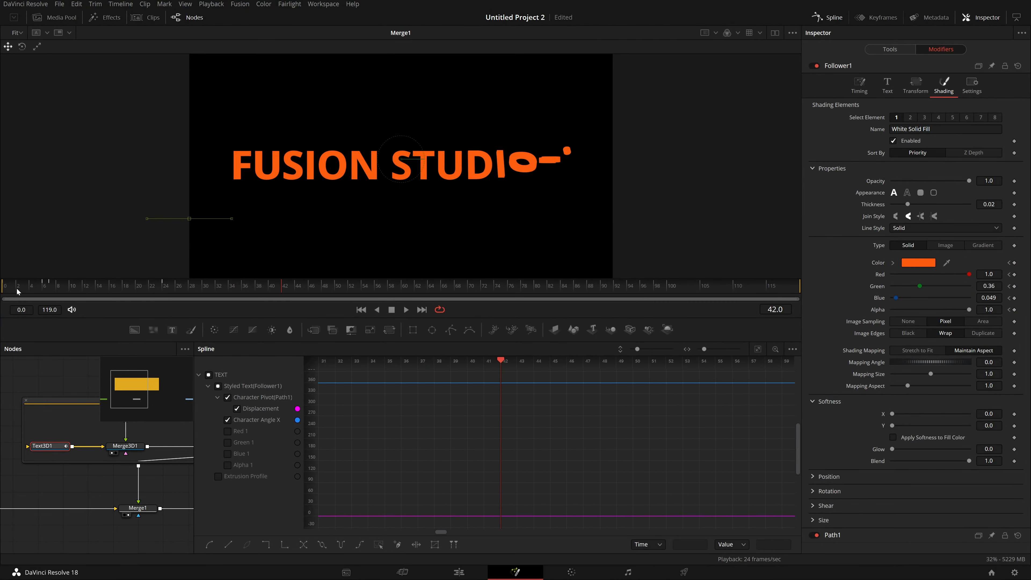
Step: Steepen the Character Angle X curve by stretching the end keyframe's handle to about frame 5 and the start keyframe's to about frame 21, and save
{"action": "left_click", "coordinate": [757, 349]}
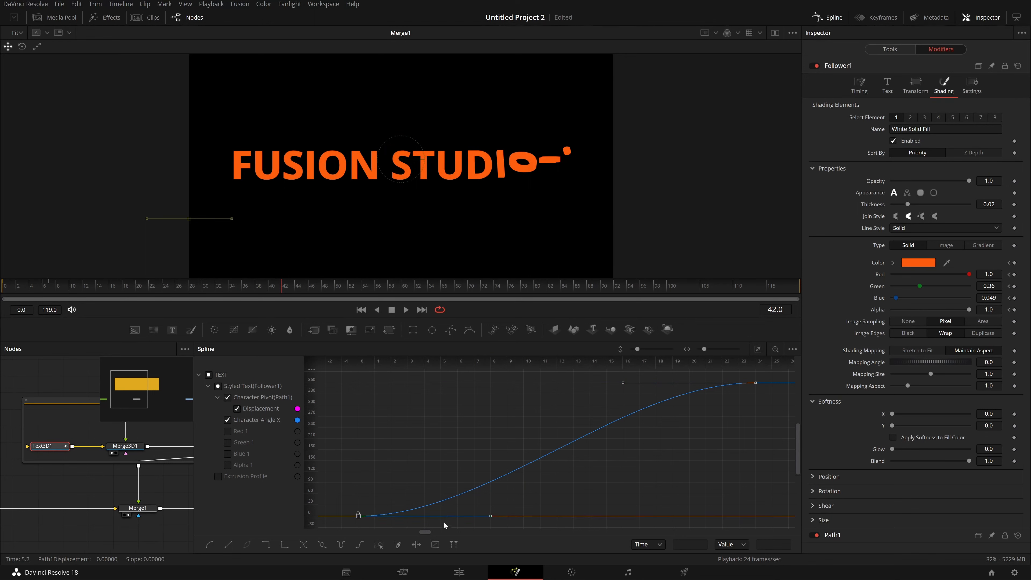
{"action": "left_click_drag", "start_coordinate": [779, 406], "coordinate": [734, 372]}
{"action": "left_click_drag", "start_coordinate": [765, 403], "coordinate": [726, 369]}
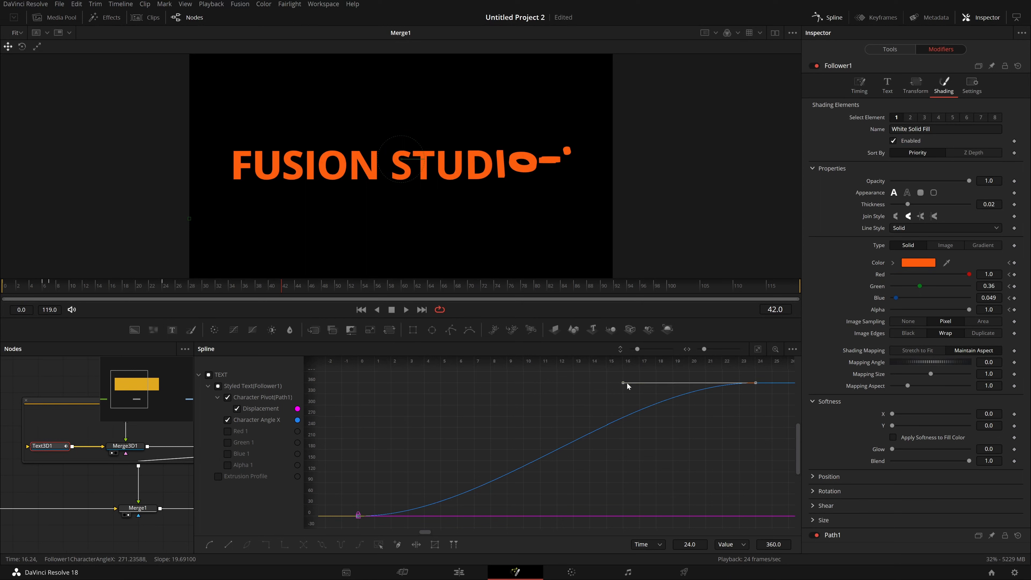
{"action": "left_click_drag", "start_coordinate": [623, 384], "coordinate": [442, 520]}
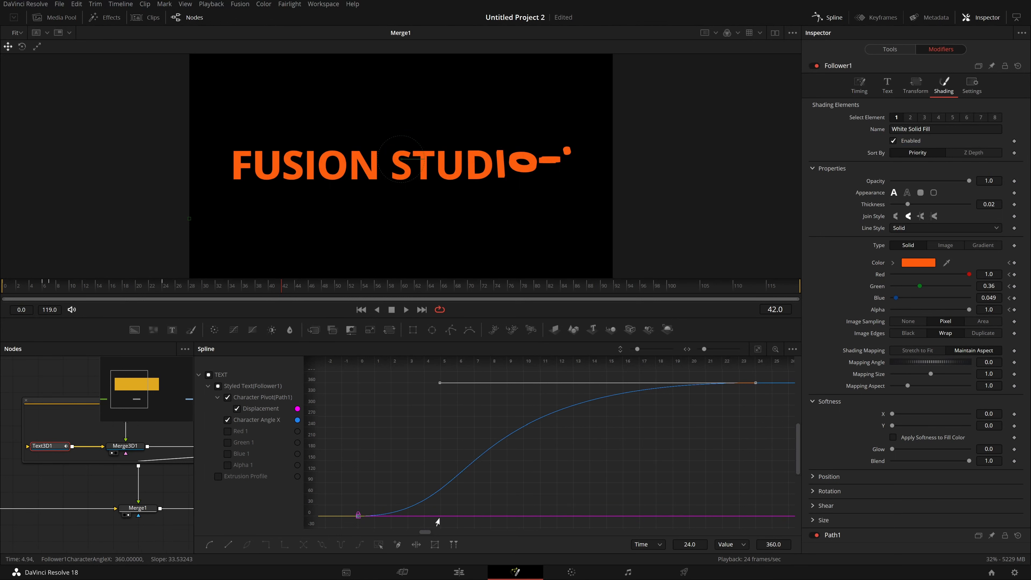
{"action": "left_click_drag", "start_coordinate": [402, 471], "coordinate": [340, 528]}
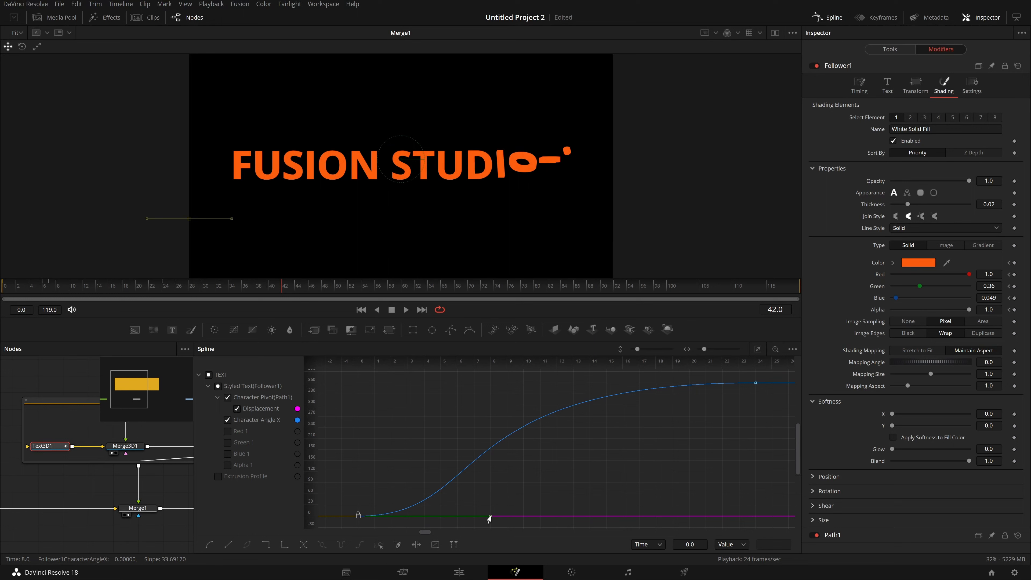
{"action": "left_click_drag", "start_coordinate": [490, 518], "coordinate": [711, 528]}
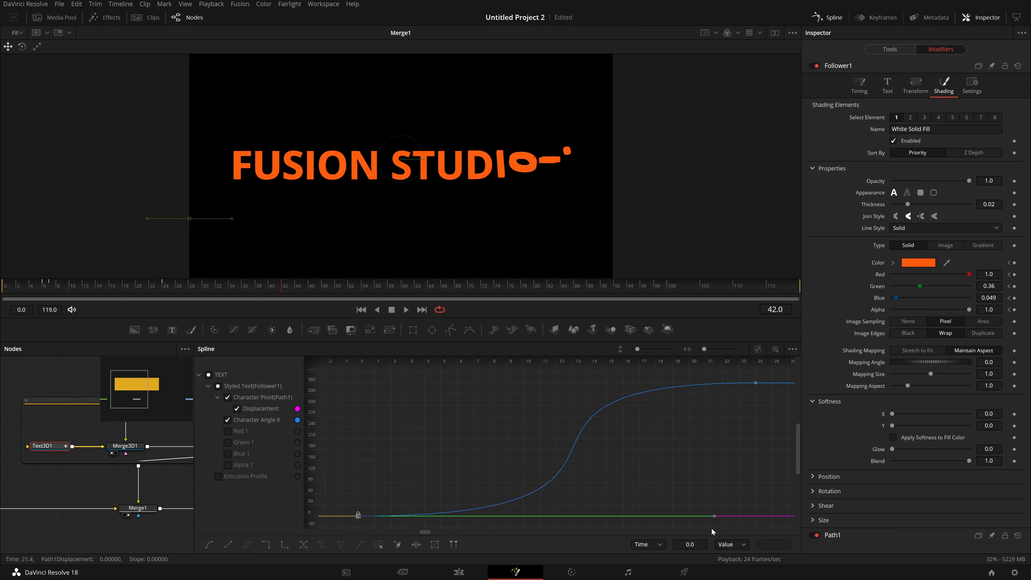
{"action": "key", "text": "ctrl+s"}
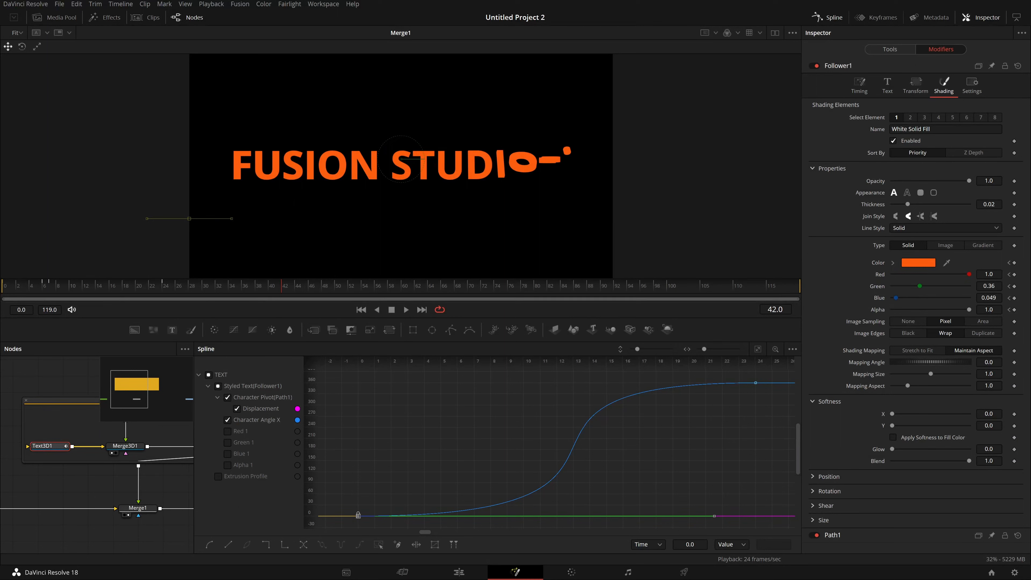
Step: Play the animation from frame 0 to examine the letters' eased rotation
{"action": "left_click_drag", "start_coordinate": [281, 285], "coordinate": [1, 305]}
{"action": "key", "text": "space"}
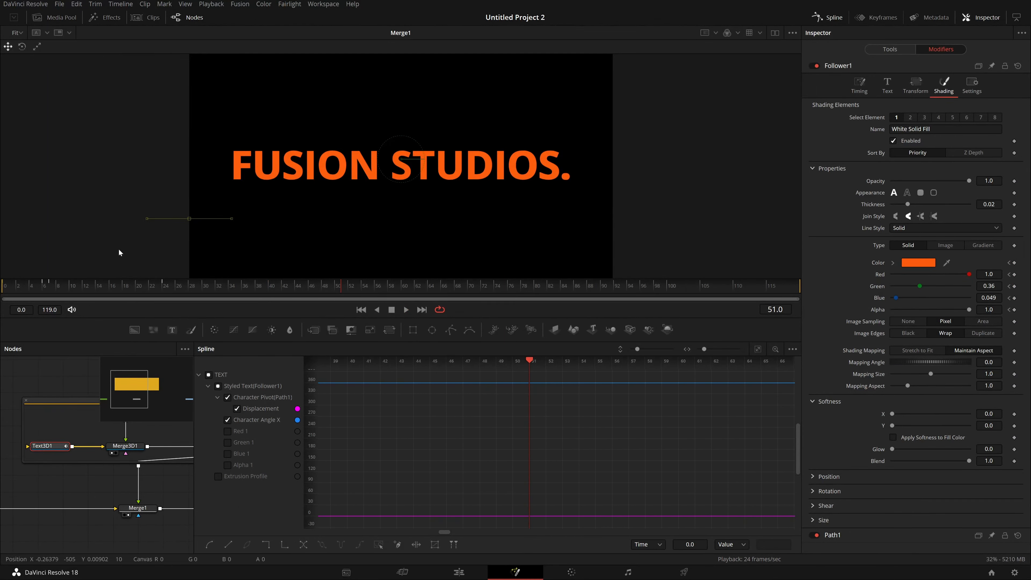
{"action": "key", "text": "space"}
{"action": "key", "text": "space"}
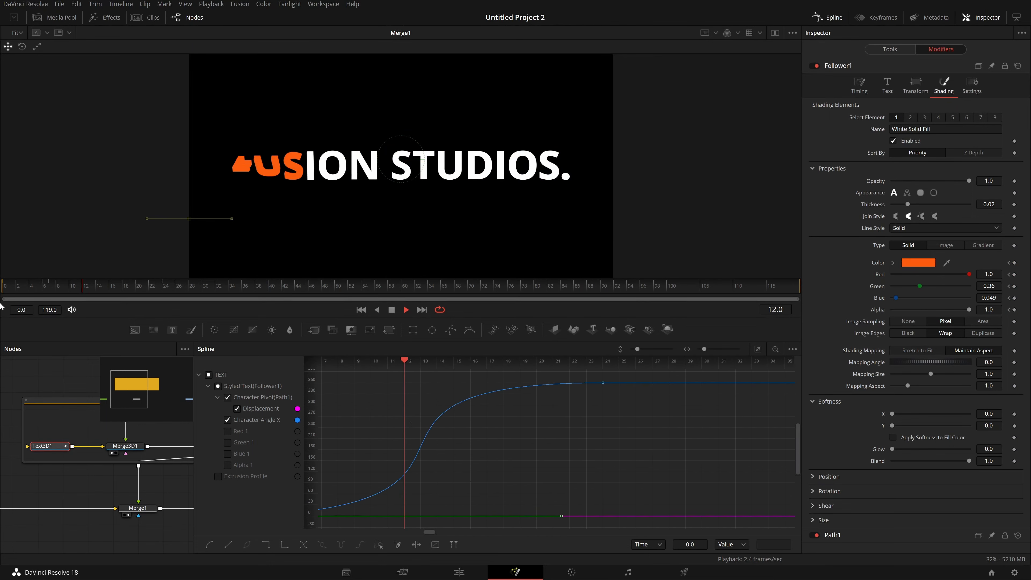
{"action": "key", "text": "space"}
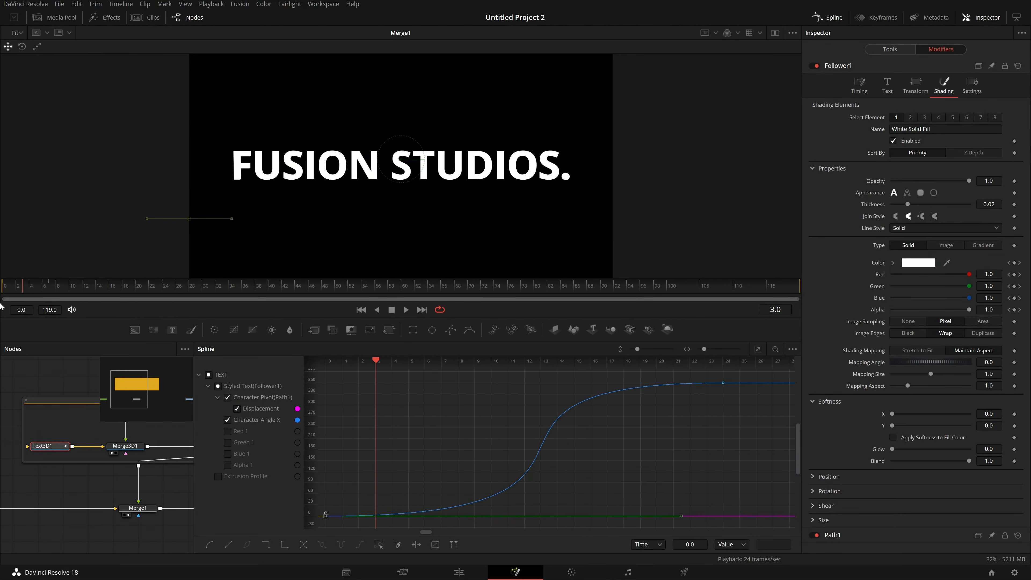
Step: Soften the Character Angle X easing by shortening the start handle to about frame 17 and the end handle to about frame 8, and preview it
{"action": "left_click", "coordinate": [416, 480]}
{"action": "left_click", "coordinate": [680, 516]}
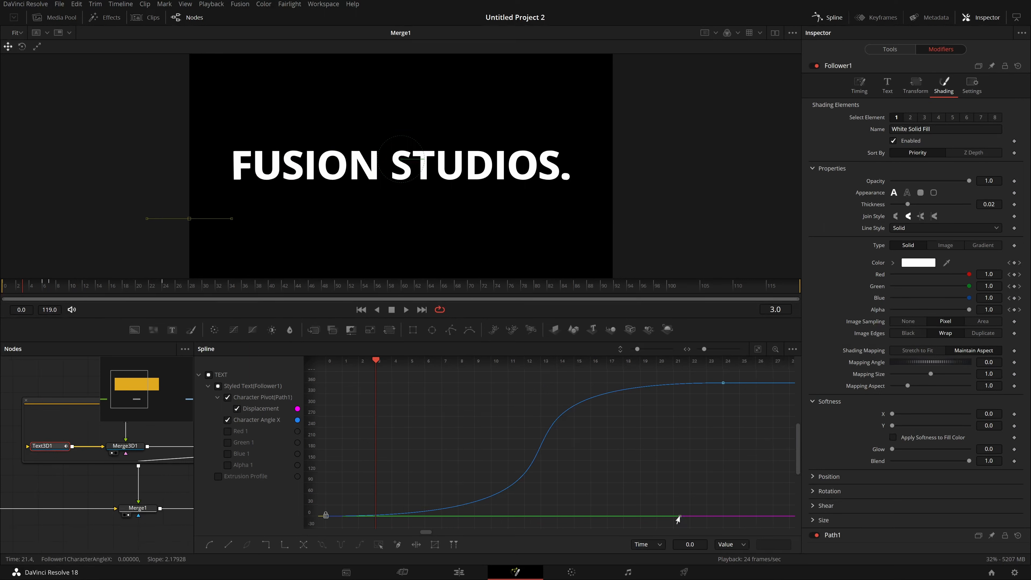
{"action": "left_click_drag", "start_coordinate": [677, 517], "coordinate": [613, 517]}
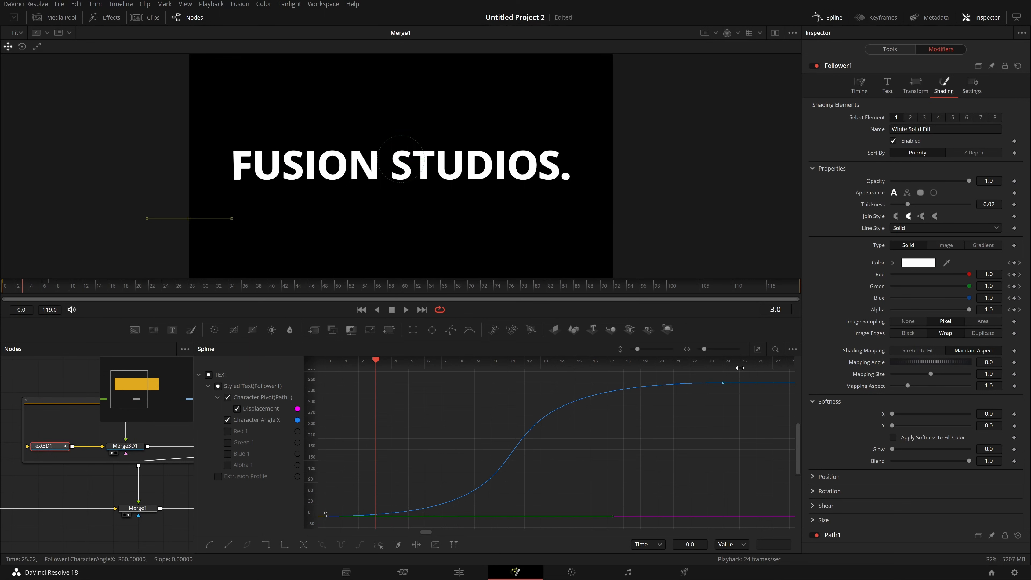
{"action": "left_click_drag", "start_coordinate": [740, 368], "coordinate": [532, 365]}
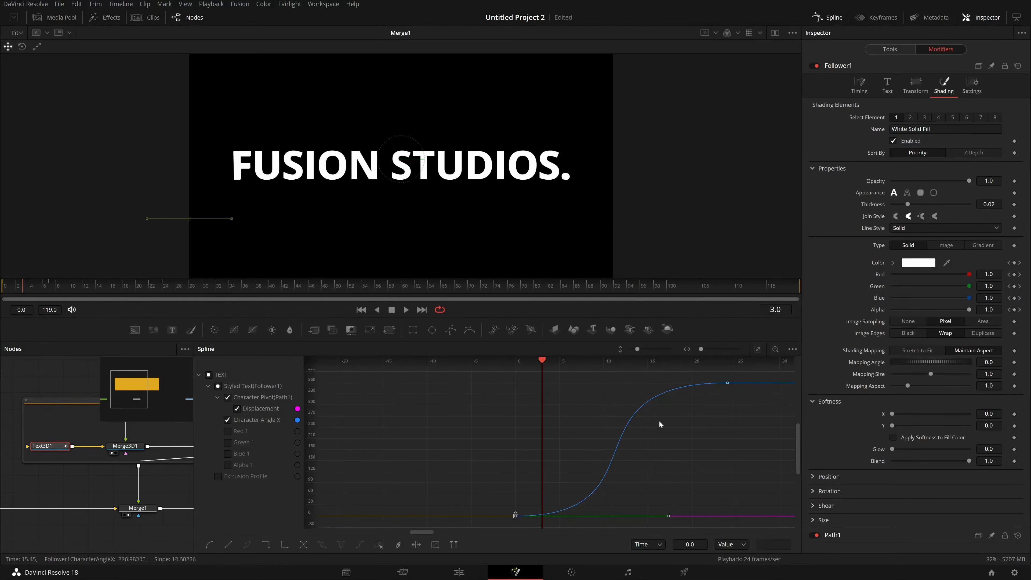
{"action": "left_click_drag", "start_coordinate": [697, 430], "coordinate": [570, 430]}
{"action": "left_click", "coordinate": [599, 382]}
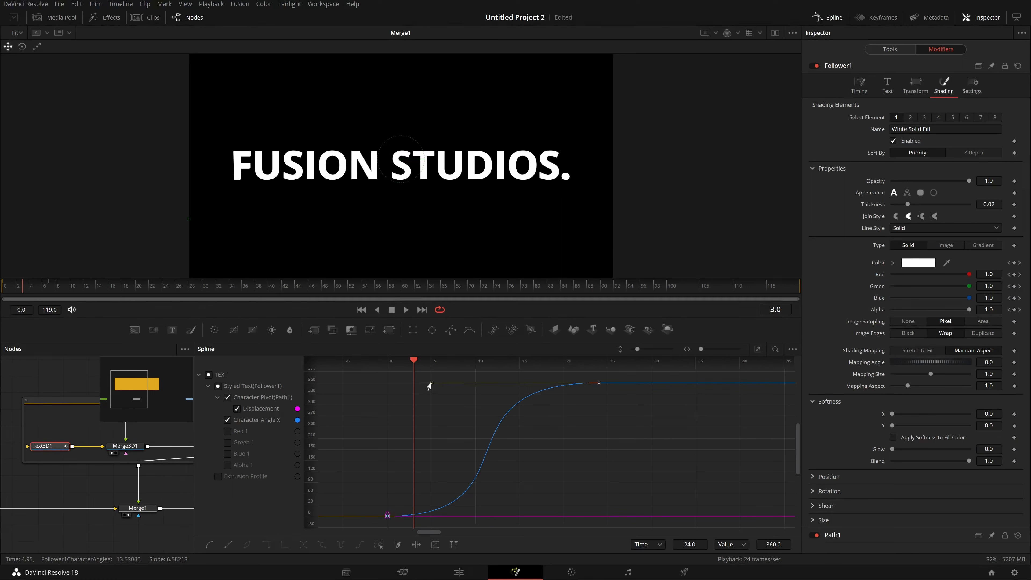
{"action": "left_click_drag", "start_coordinate": [429, 386], "coordinate": [457, 431]}
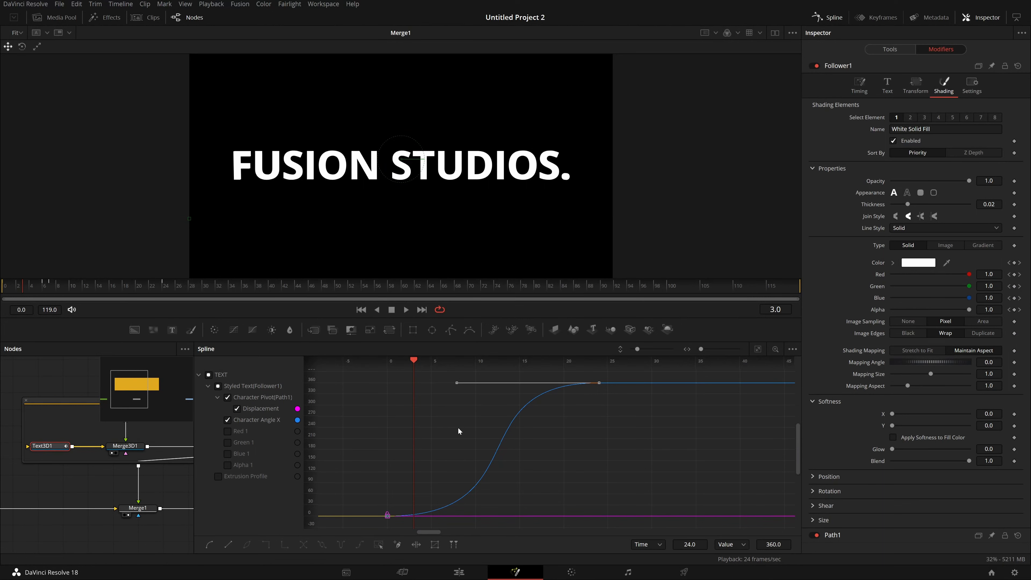
{"action": "key", "text": "space"}
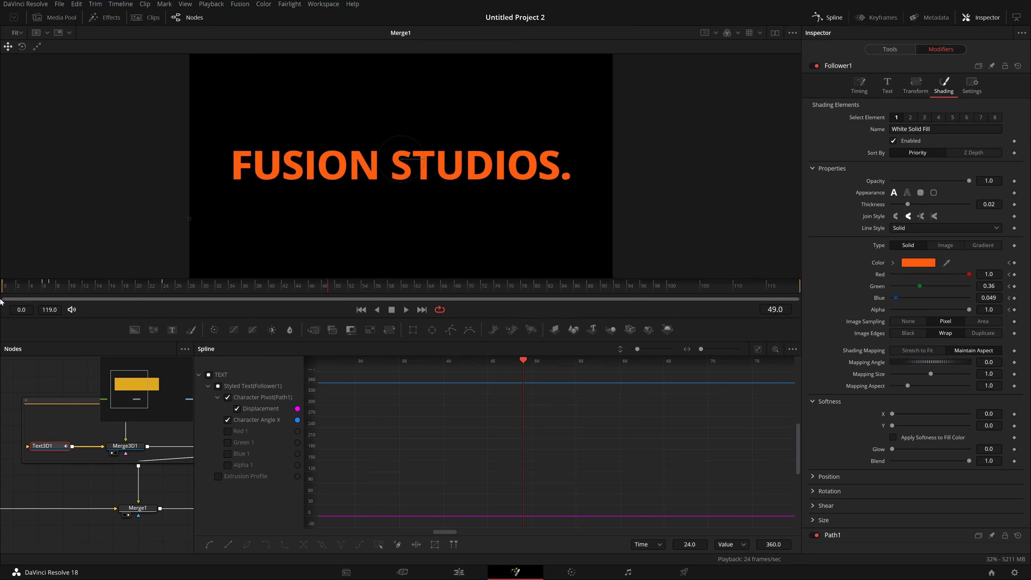
{"action": "left_click_drag", "start_coordinate": [44, 292], "coordinate": [3, 352]}
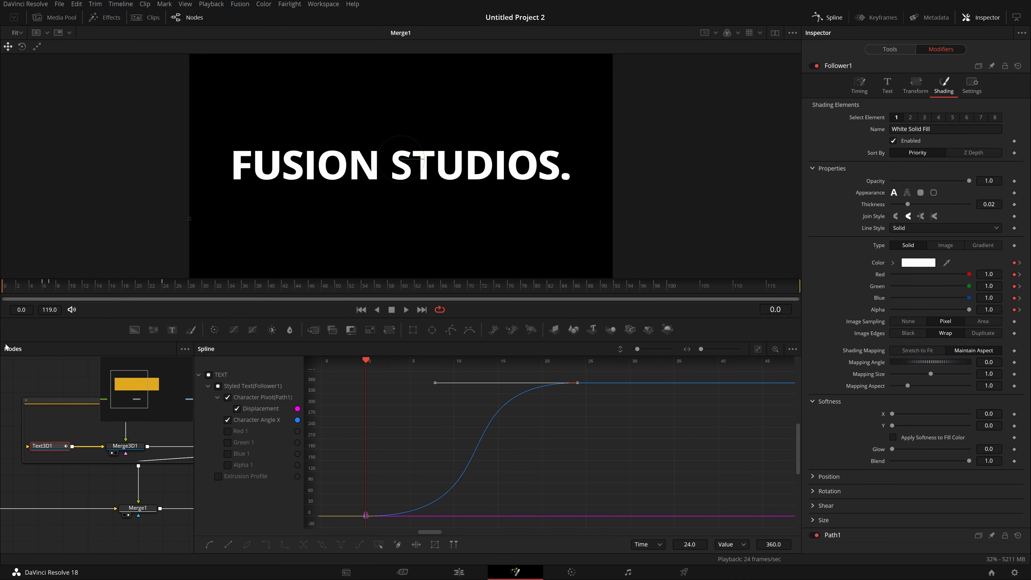
Step: Show the Red, Green, Blue and Alpha curves in the Spline editor, keeping Character Angle X as a dimmed reference
{"action": "left_click", "coordinate": [227, 420]}
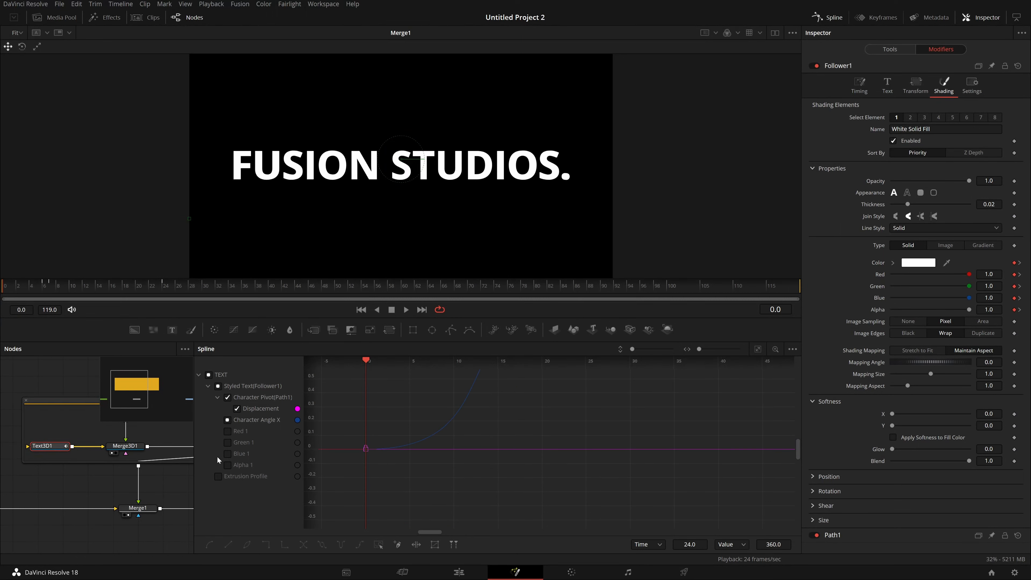
{"action": "left_click", "coordinate": [227, 431]}
{"action": "left_click", "coordinate": [227, 442]}
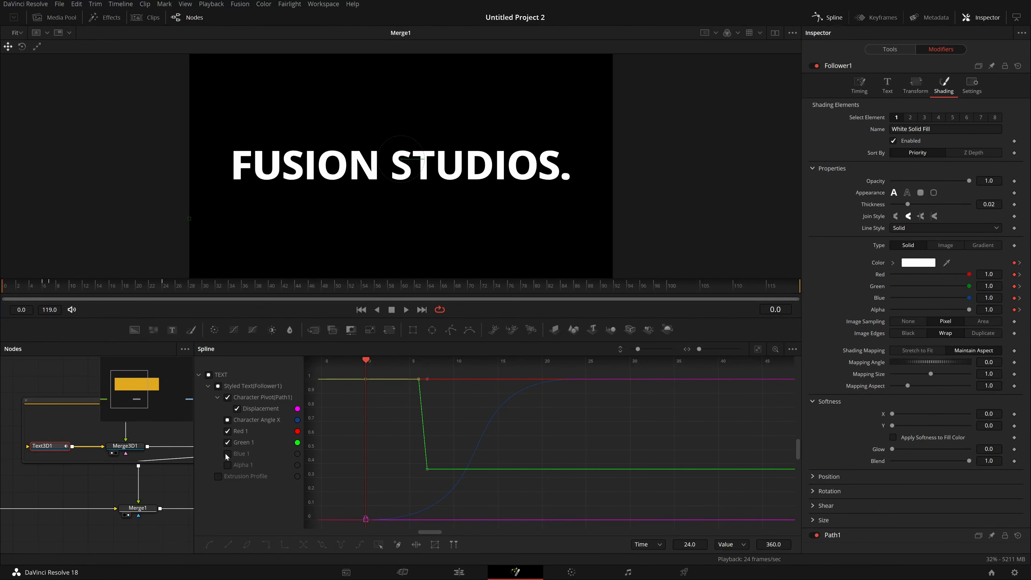
{"action": "left_click", "coordinate": [226, 453]}
{"action": "left_click", "coordinate": [228, 464]}
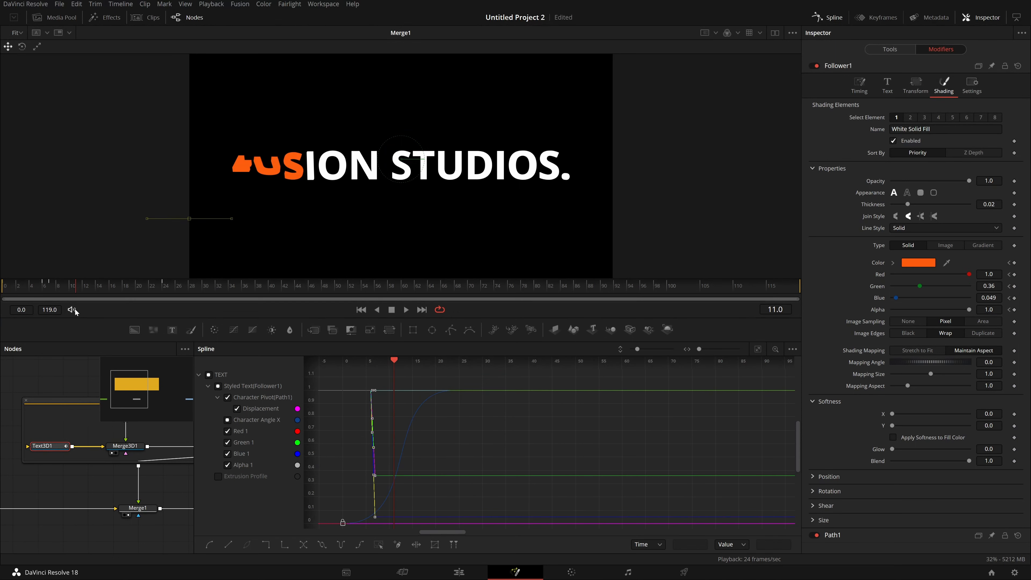
Step: Shift the Follower's white and orange colour keyframes to frames 10 and 11, and step back to frame 8 to check
{"action": "left_click_drag", "start_coordinate": [73, 289], "coordinate": [78, 292]}
{"action": "left_click_drag", "start_coordinate": [384, 422], "coordinate": [436, 536]}
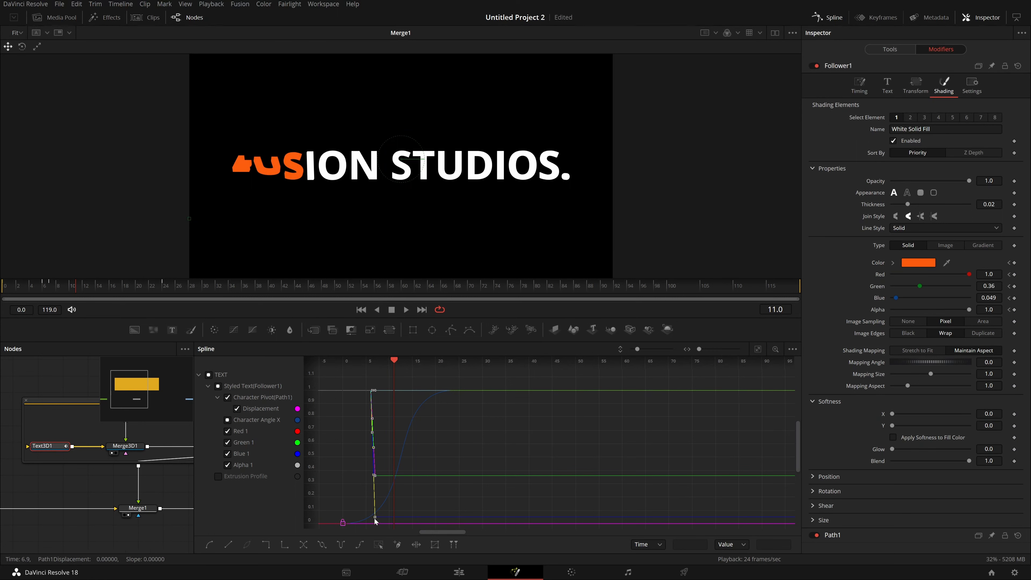
{"action": "scroll", "coordinate": [373, 517], "scroll_direction": "up", "scroll_amount": 8}
{"action": "left_click_drag", "start_coordinate": [517, 439], "coordinate": [541, 465]}
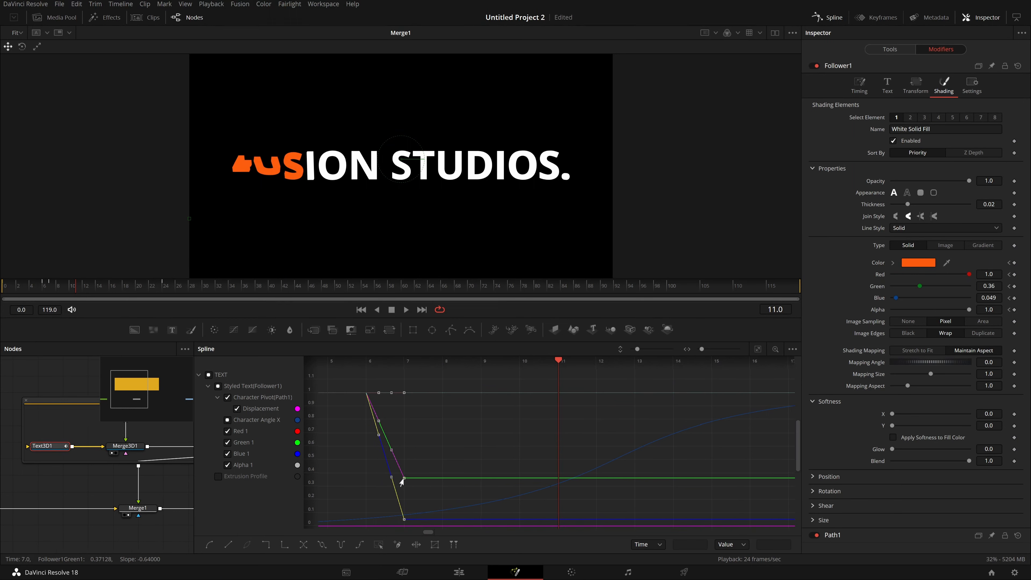
{"action": "left_click_drag", "start_coordinate": [391, 477], "coordinate": [546, 476]}
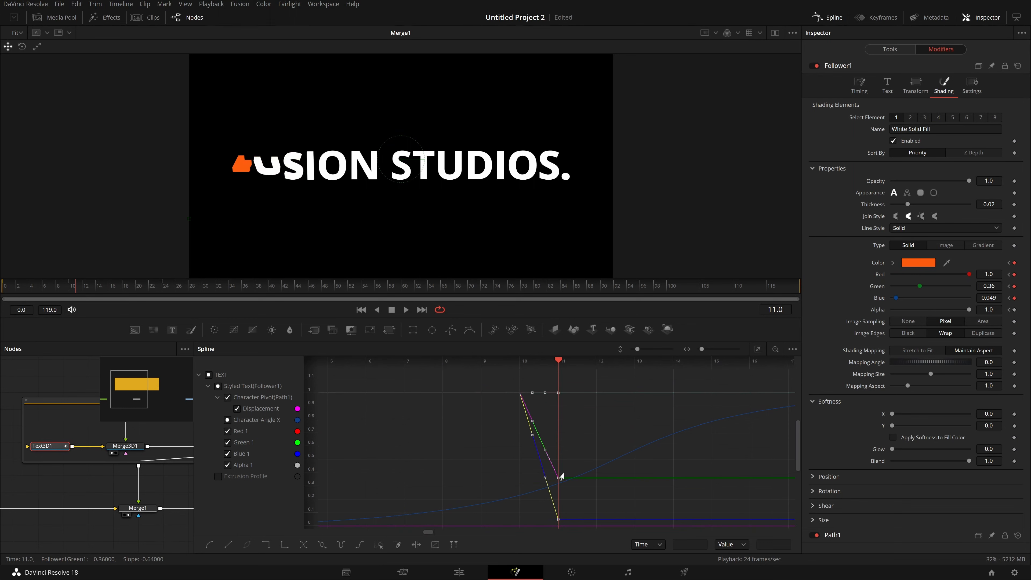
{"action": "key", "text": "Left"}
{"action": "key", "text": "Left"}
{"action": "key", "text": "Left"}
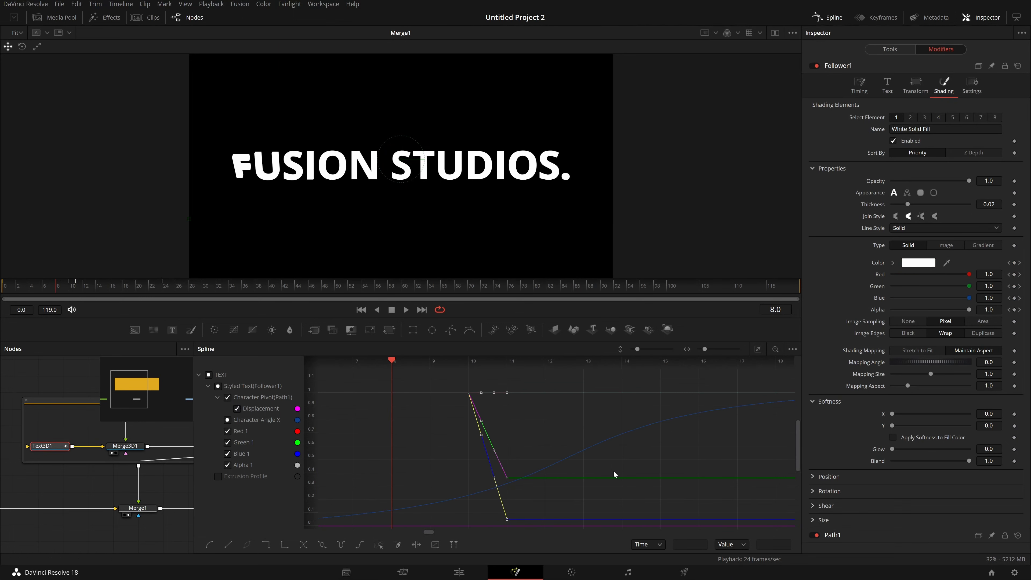
Step: Step back and forth between frames 6 and 15 to examine the timing of each letter's colour change against its rotation
{"action": "key", "text": "Right"}
{"action": "key", "text": "Right"}
{"action": "key", "text": "Right"}
{"action": "key", "text": "Right"}
{"action": "key", "text": "Down"}
{"action": "key", "text": "Left"}
{"action": "key", "text": "Left"}
{"action": "key", "text": "Left"}
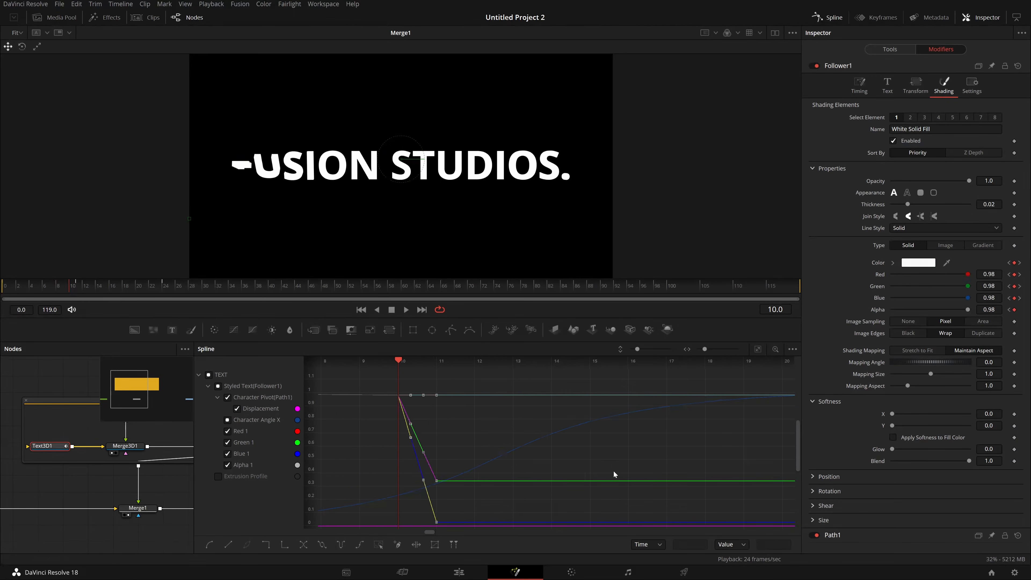
{"action": "key", "text": "Right"}
{"action": "key", "text": "Right"}
{"action": "key", "text": "Left"}
{"action": "key", "text": "Left"}
{"action": "key", "text": "Left"}
{"action": "key", "text": "Left"}
{"action": "key", "text": "Left"}
{"action": "key", "text": "Left"}
{"action": "key", "text": "Left"}
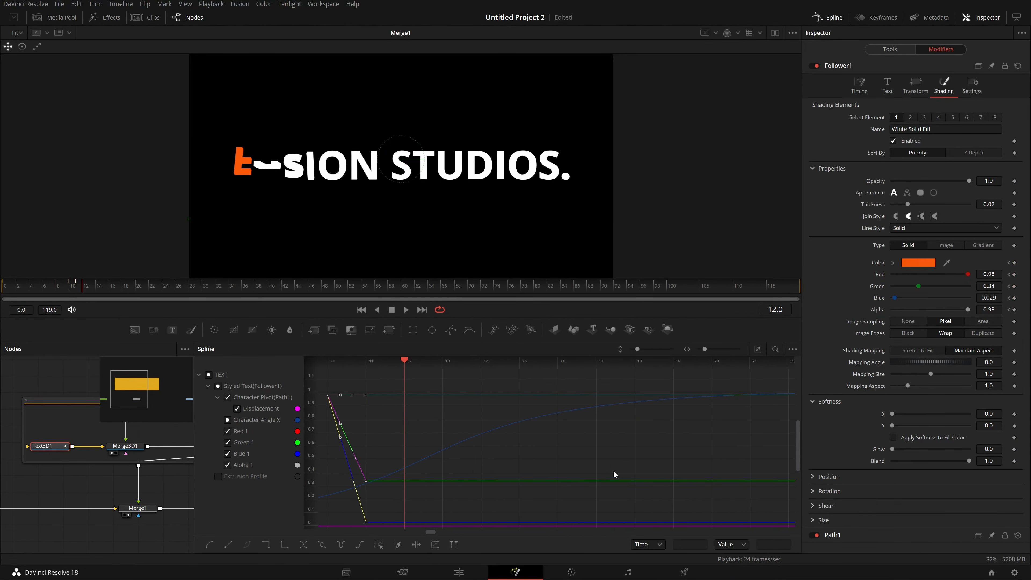
{"action": "key", "text": "Right"}
{"action": "key", "text": "Right"}
{"action": "key", "text": "Right"}
{"action": "key", "text": "Right"}
{"action": "key", "text": "Right"}
{"action": "key", "text": "Right"}
{"action": "key", "text": "Right"}
{"action": "key", "text": "Right"}
{"action": "key", "text": "Right"}
{"action": "key", "text": "Right"}
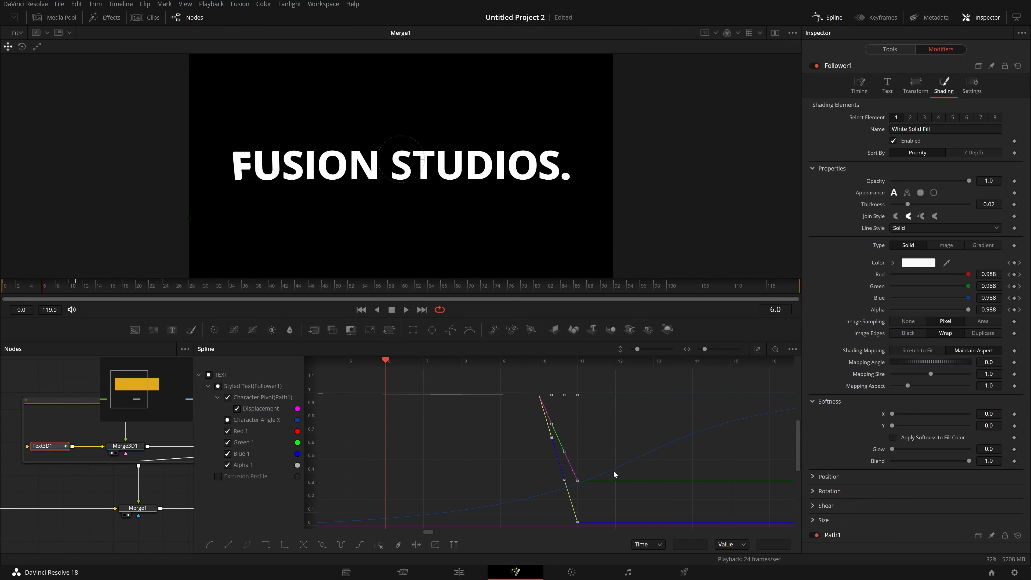
{"action": "key", "text": "Left"}
{"action": "key", "text": "Left"}
{"action": "key", "text": "Left"}
{"action": "key", "text": "Left"}
{"action": "key", "text": "Left"}
{"action": "key", "text": "Left"}
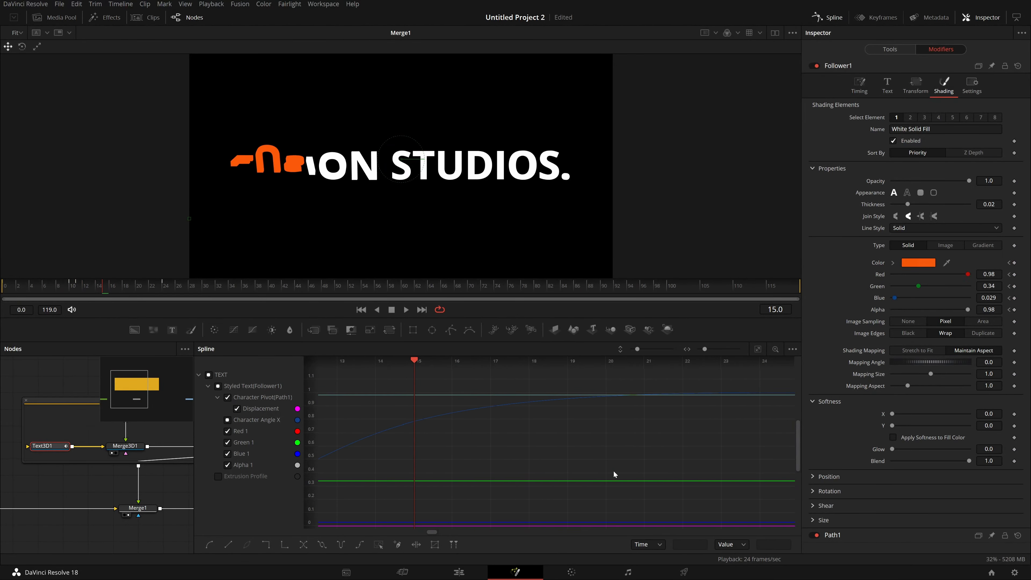
{"action": "key", "text": "Right"}
{"action": "key", "text": "Right"}
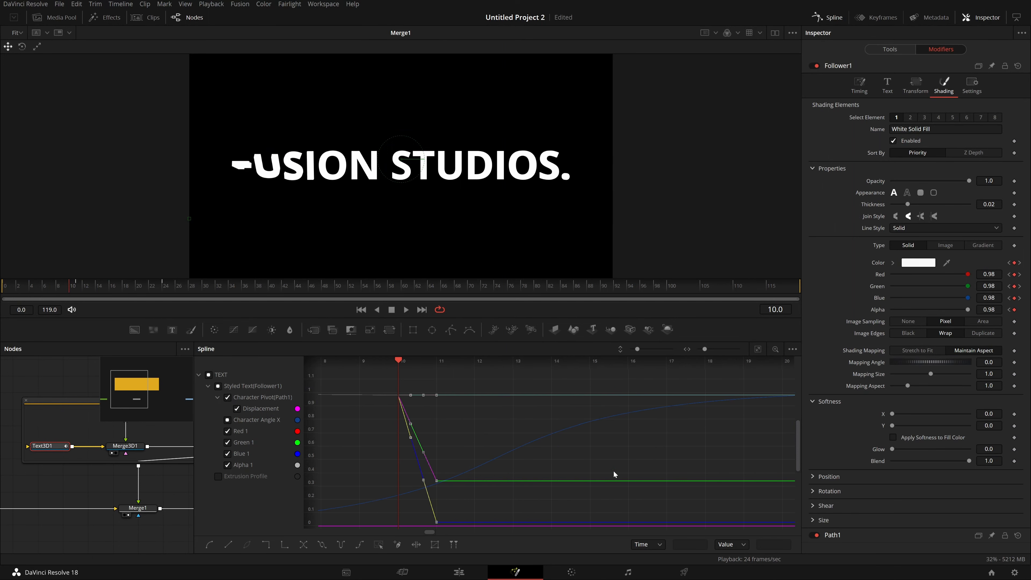
Step: Play the animation repeatedly from frame 0 to review the combined rotation and colour change, and return to frame 0
{"action": "left_click_drag", "start_coordinate": [24, 290], "coordinate": [0, 309]}
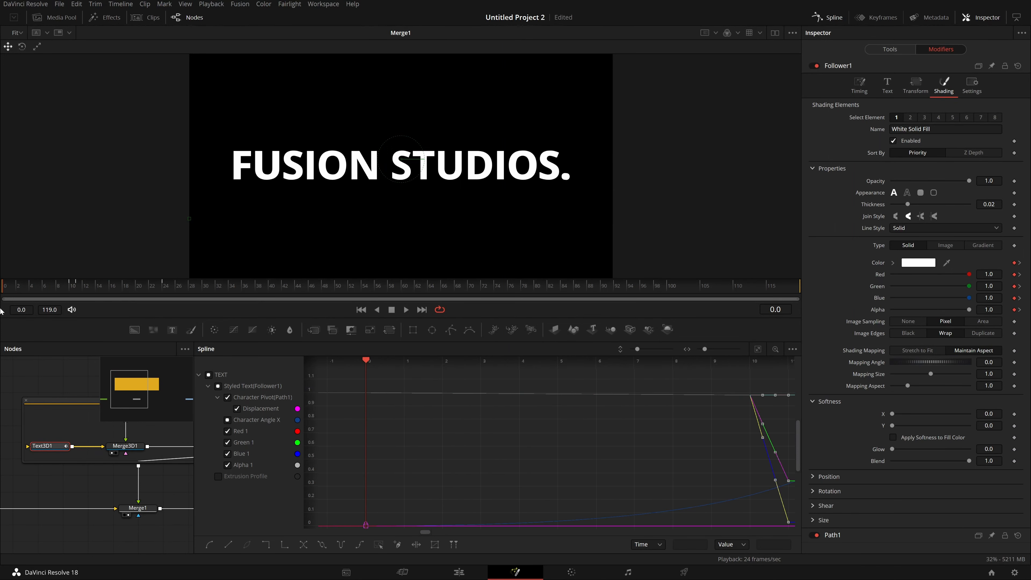
{"action": "key", "text": "space"}
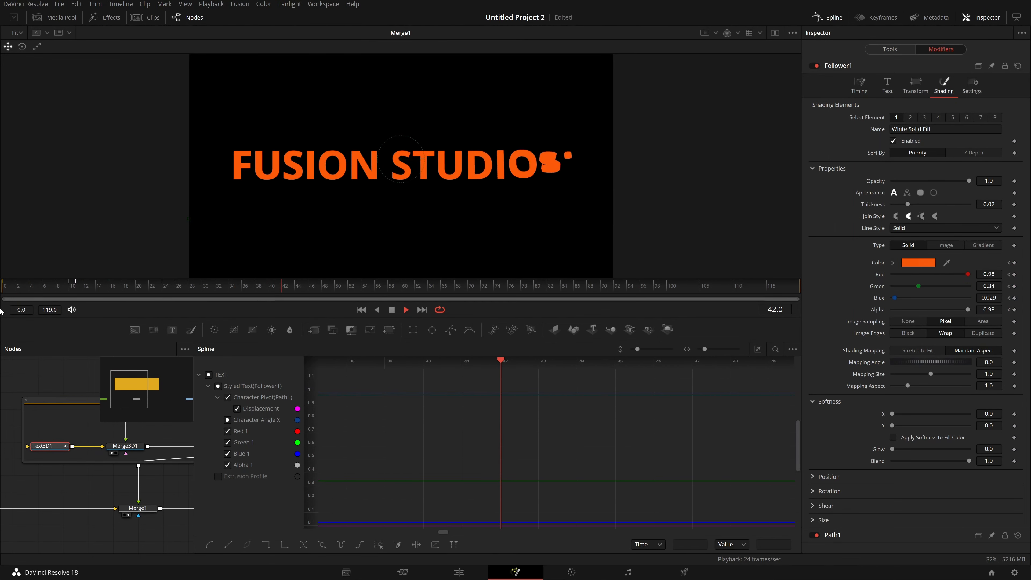
{"action": "key", "text": "space"}
{"action": "left_click_drag", "start_coordinate": [25, 290], "coordinate": [1, 299]}
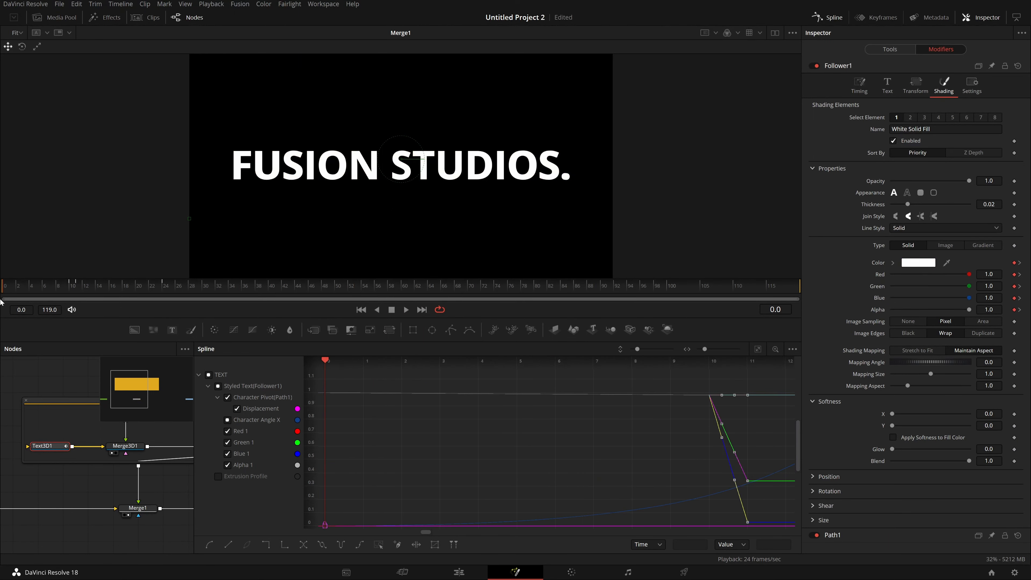
{"action": "key", "text": "space"}
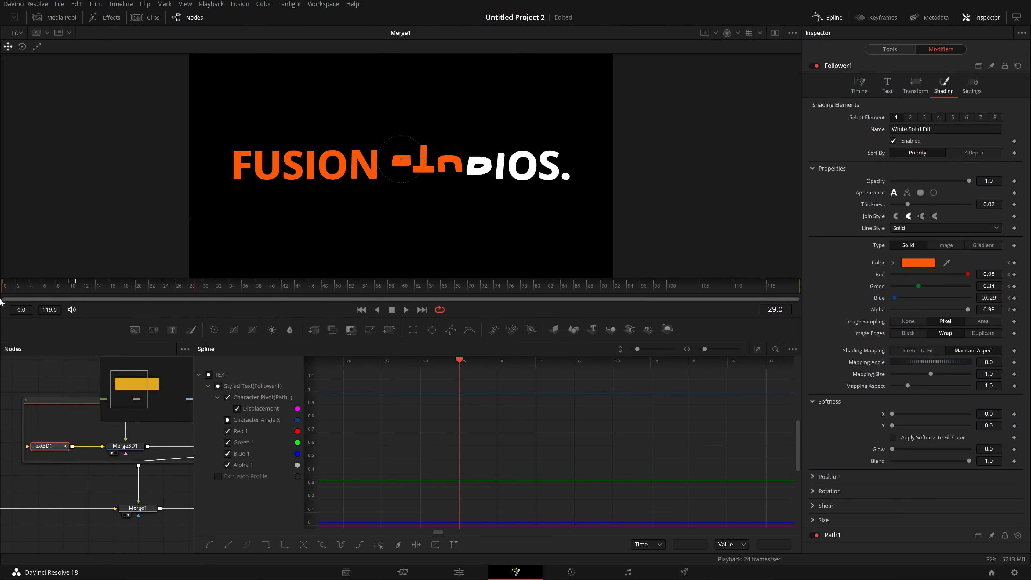
{"action": "key", "text": "space"}
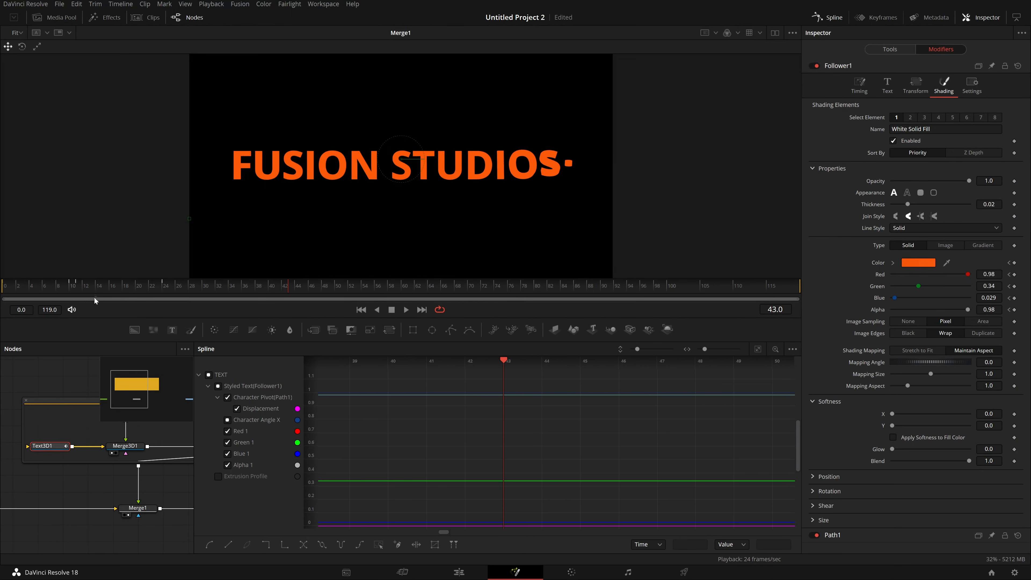
{"action": "left_click_drag", "start_coordinate": [96, 301], "coordinate": [1, 300]}
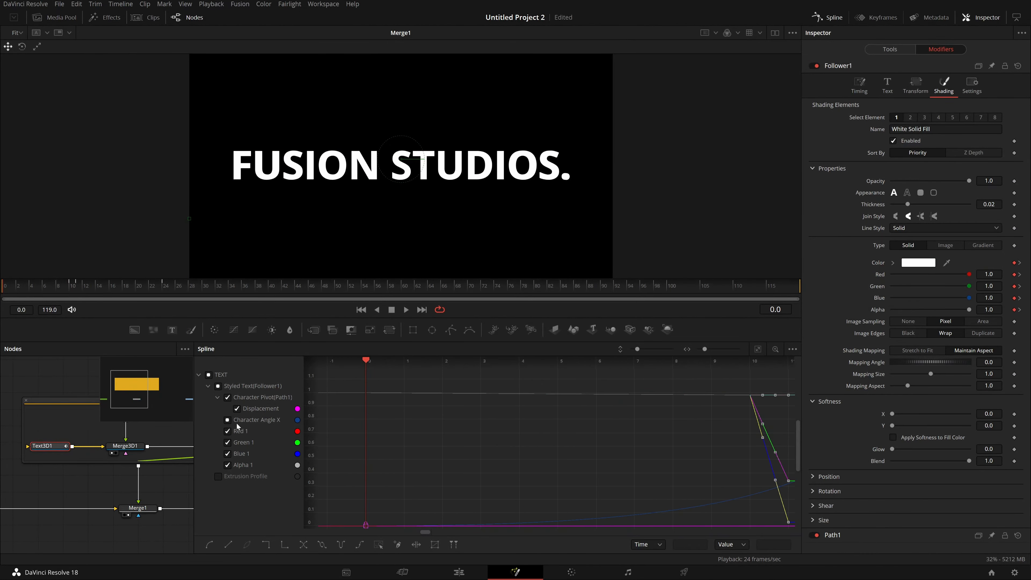
Step: Make Character Angle X the editable curve in the Spline editor, dimming the Red, Green, Blue and Alpha curves to references
{"action": "left_click", "coordinate": [227, 442]}
{"action": "left_click", "coordinate": [228, 454]}
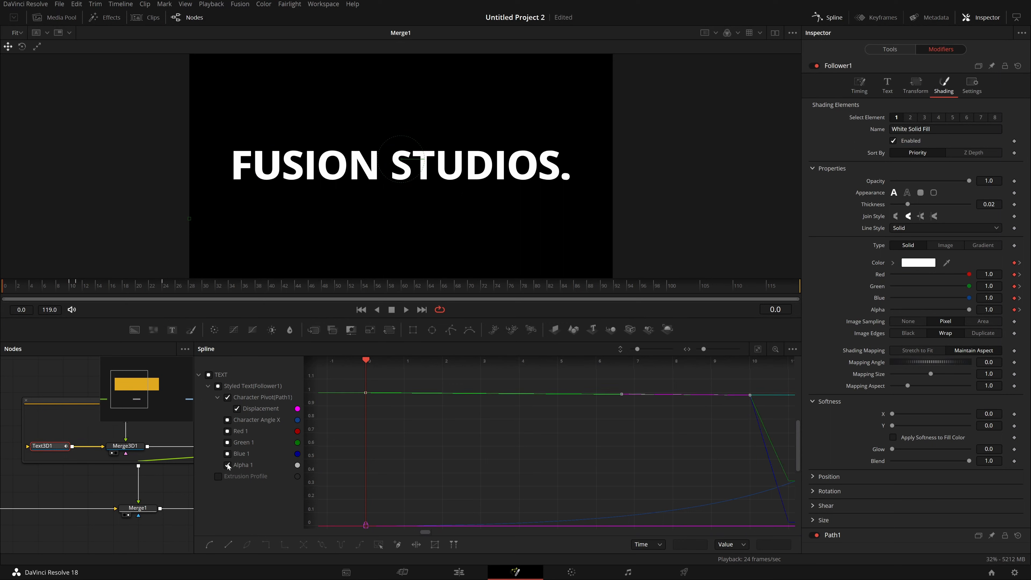
{"action": "left_click", "coordinate": [228, 464]}
{"action": "left_click", "coordinate": [228, 420]}
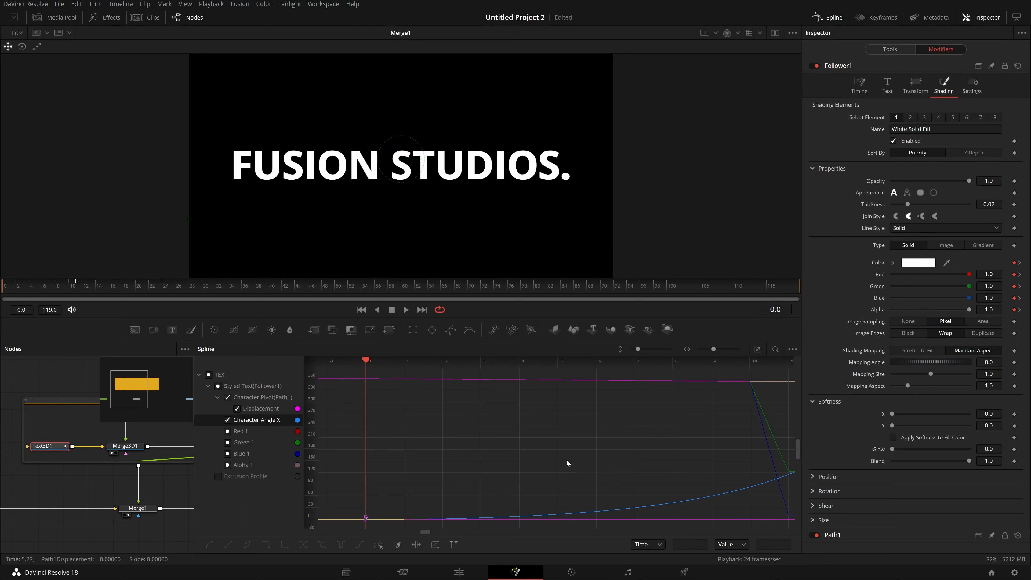
{"action": "scroll", "coordinate": [566, 460], "scroll_direction": "right", "scroll_amount": 5}
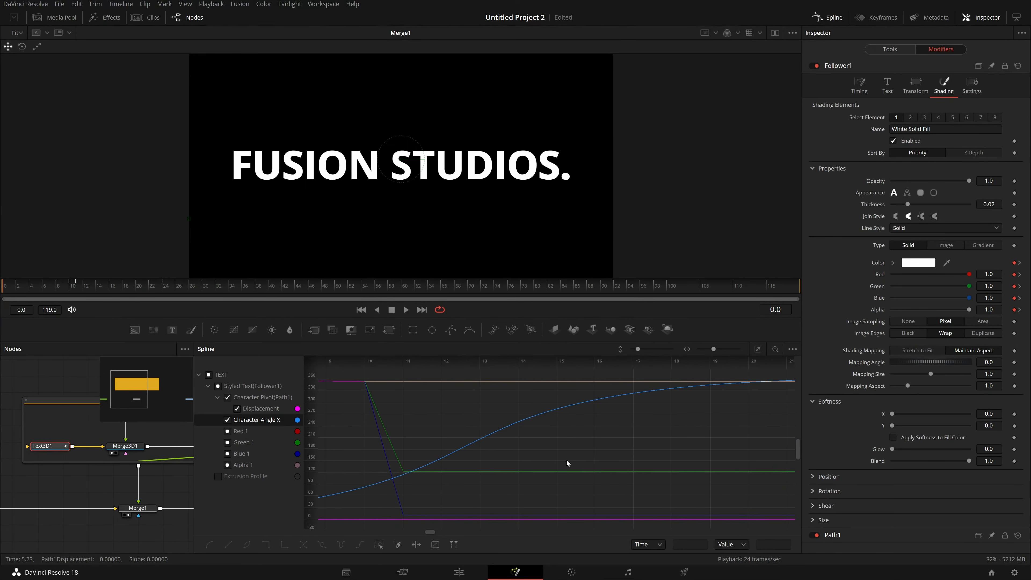
{"action": "key", "text": "ctrl+f"}
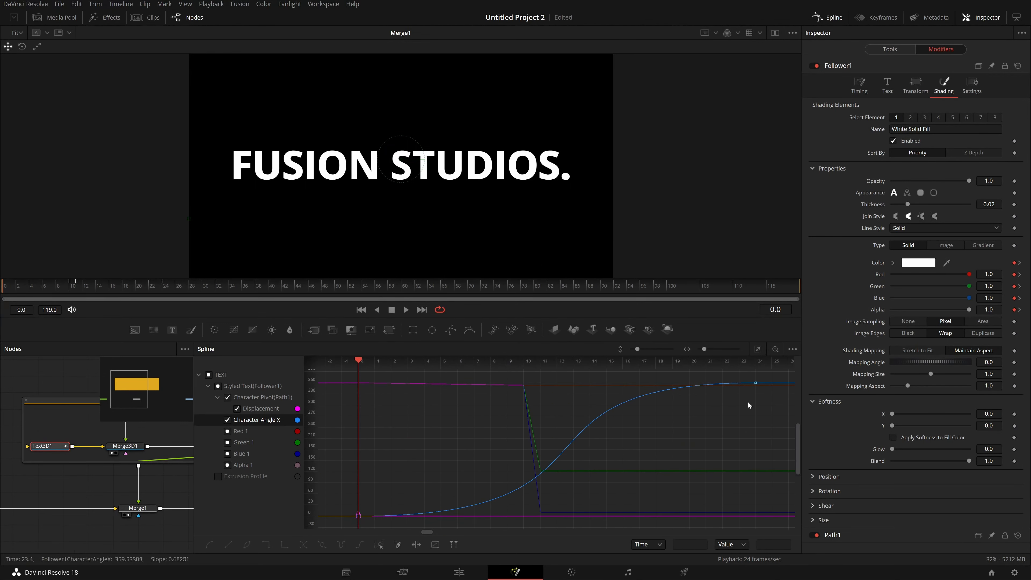
Step: Set both Character Angle X keyframes to repeat with the Loop option, and play the animation to preview the looping rotation
{"action": "left_click_drag", "start_coordinate": [766, 381], "coordinate": [340, 528]}
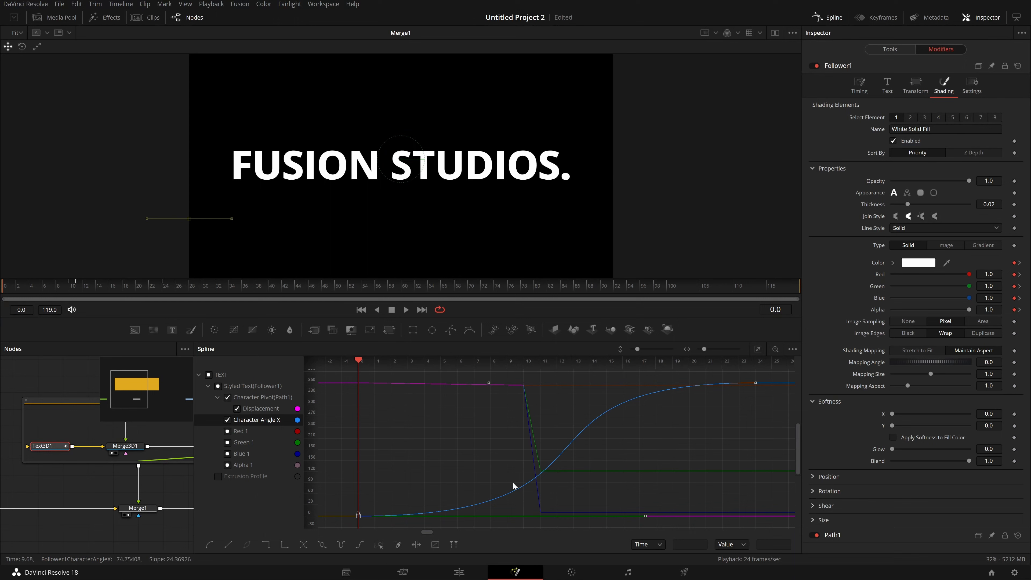
{"action": "right_click", "coordinate": [550, 461]}
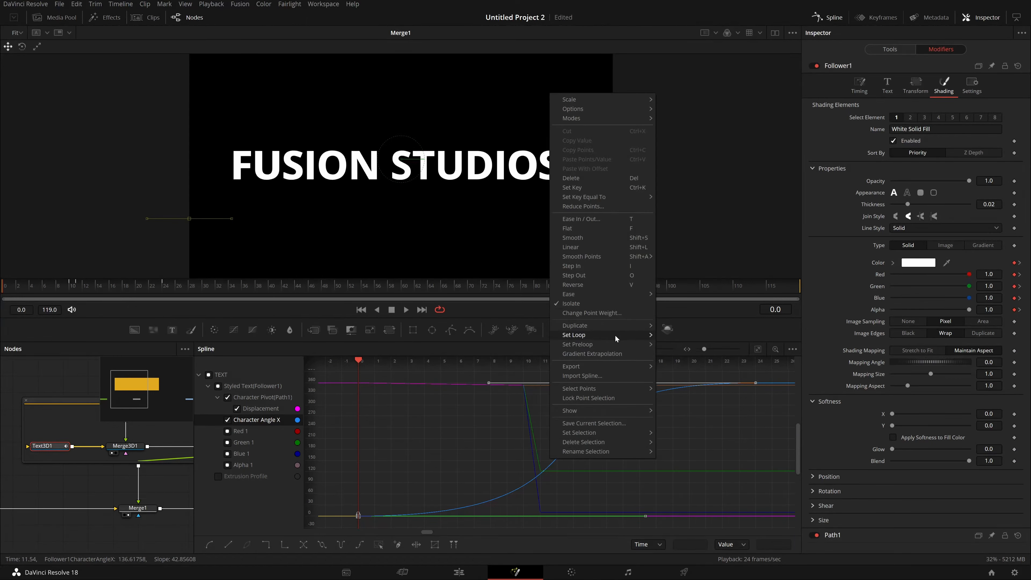
{"action": "mouse_move", "coordinate": [615, 336]}
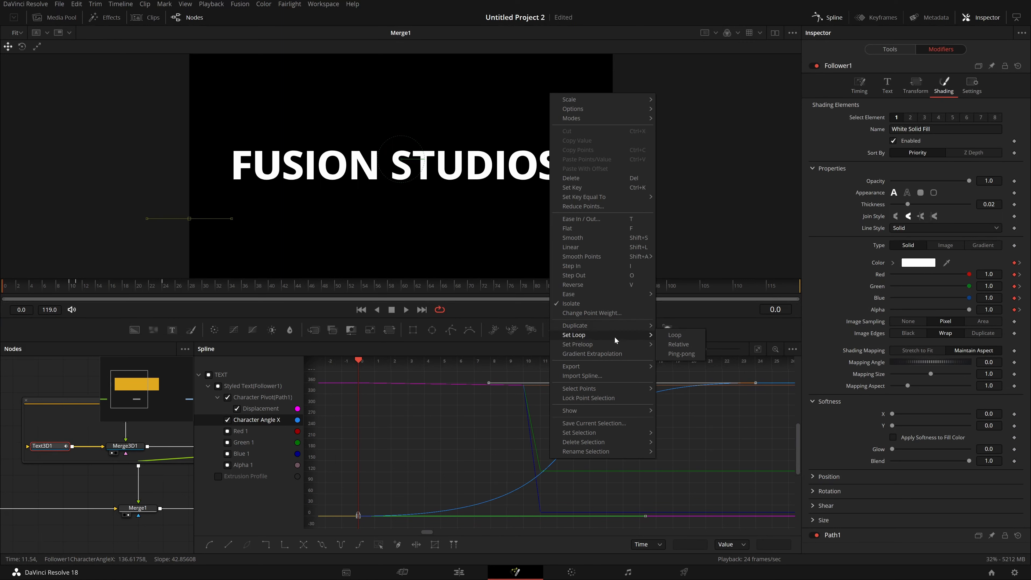
{"action": "left_click", "coordinate": [677, 337]}
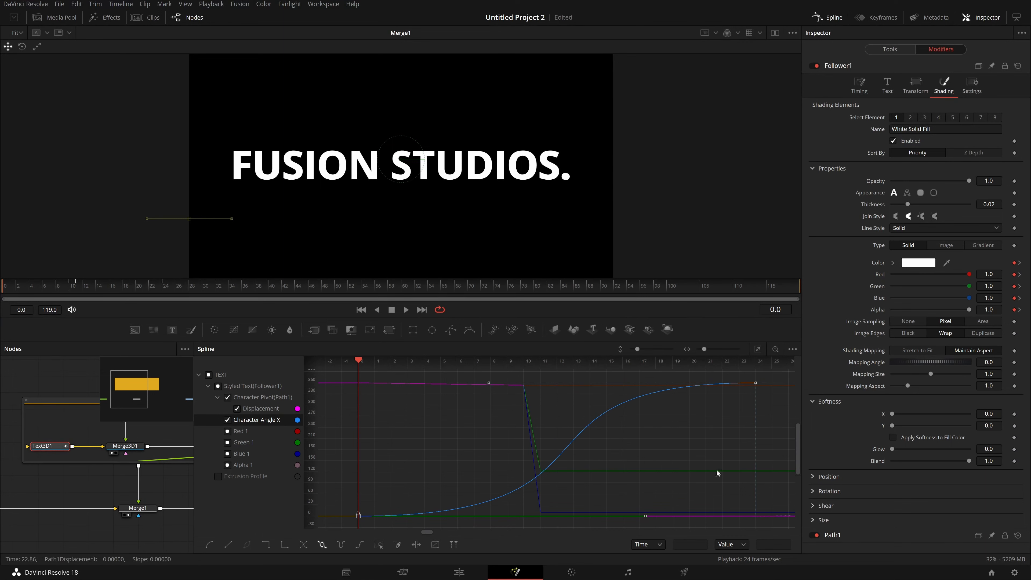
{"action": "key", "text": "space"}
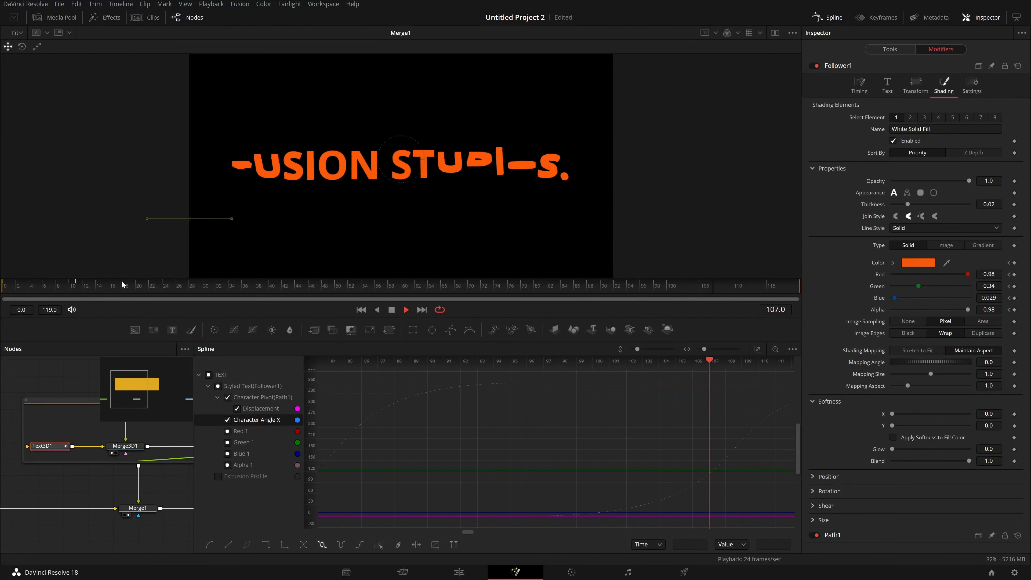
{"action": "key", "text": "space"}
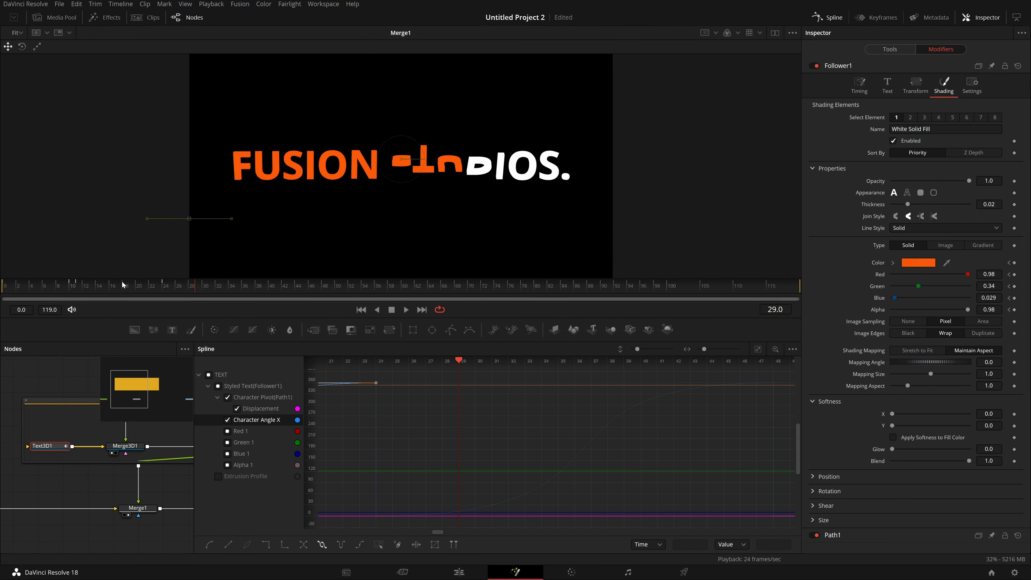
Step: Move the ending Character Angle X keyframe to frame 36, keeping its value at 360, and save the project
{"action": "left_click", "coordinate": [757, 348]}
{"action": "left_click_drag", "start_coordinate": [715, 423], "coordinate": [538, 450]}
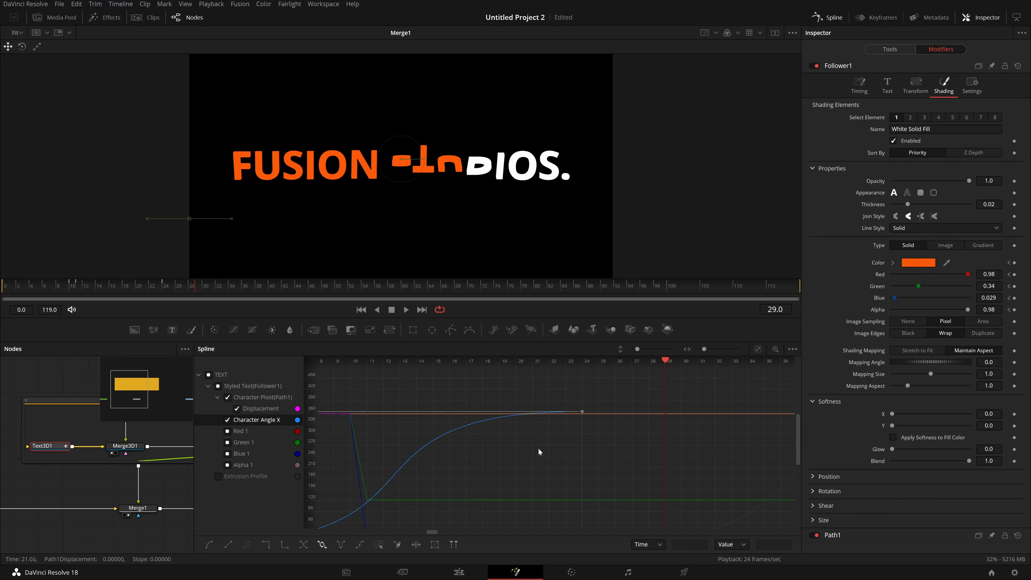
{"action": "left_click_drag", "start_coordinate": [626, 390], "coordinate": [543, 454]}
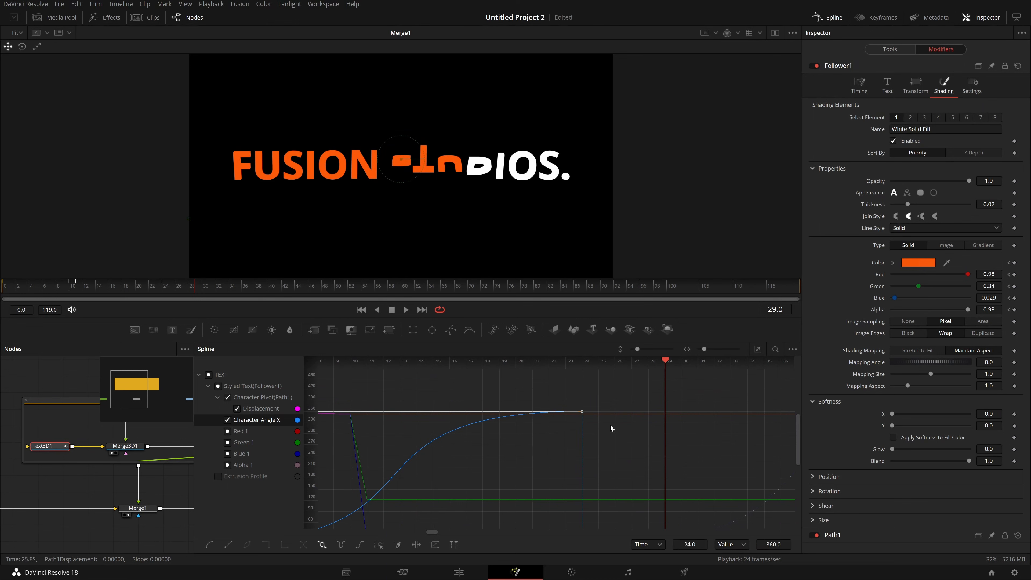
{"action": "left_click", "coordinate": [581, 413]}
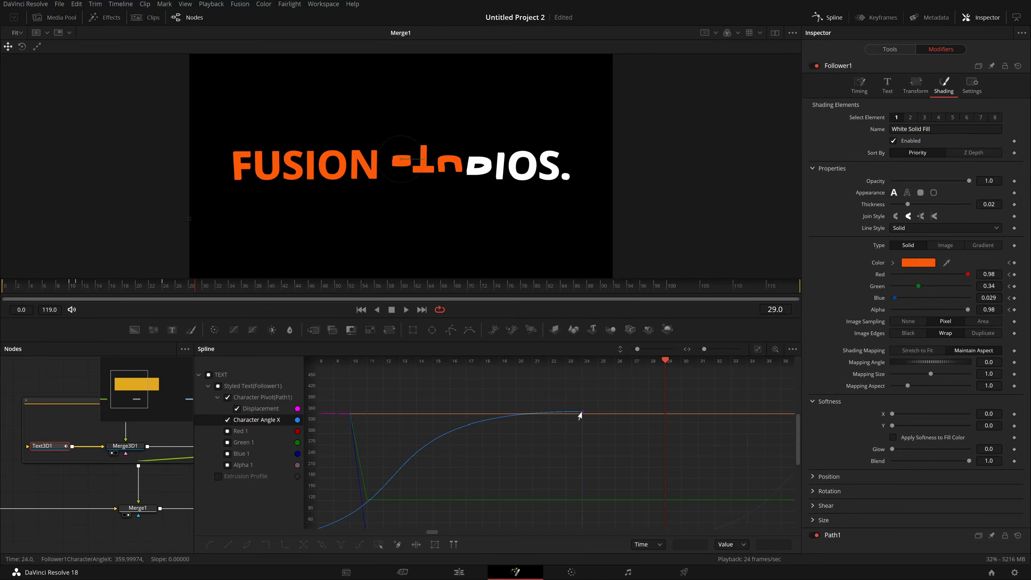
{"action": "mouse_move", "coordinate": [582, 412]}
{"action": "left_mouse_down"}
{"action": "mouse_move", "coordinate": [555, 417]}
{"action": "mouse_move", "coordinate": [575, 414]}
{"action": "left_mouse_up"}
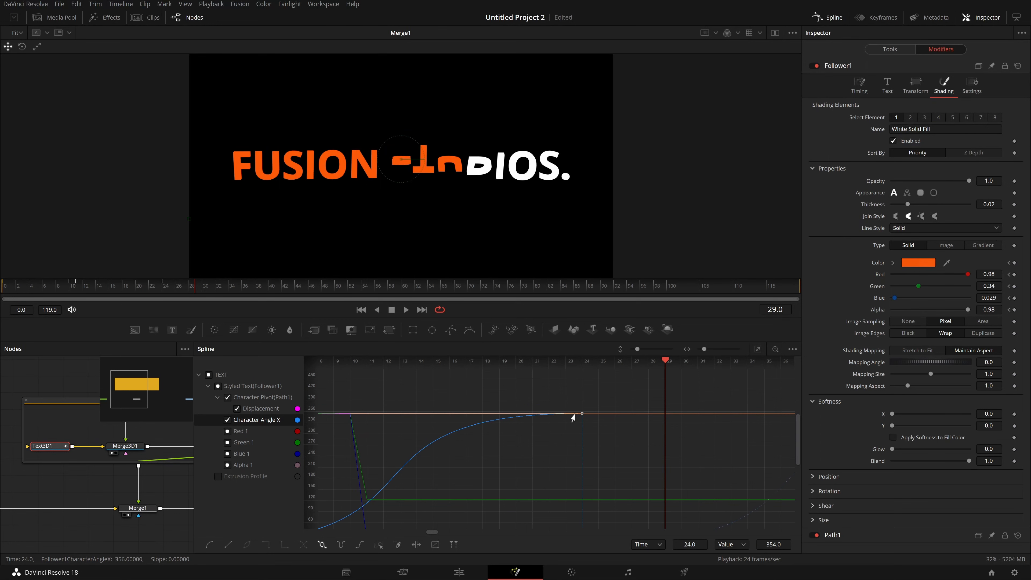
{"action": "key", "text": "ctrl+z"}
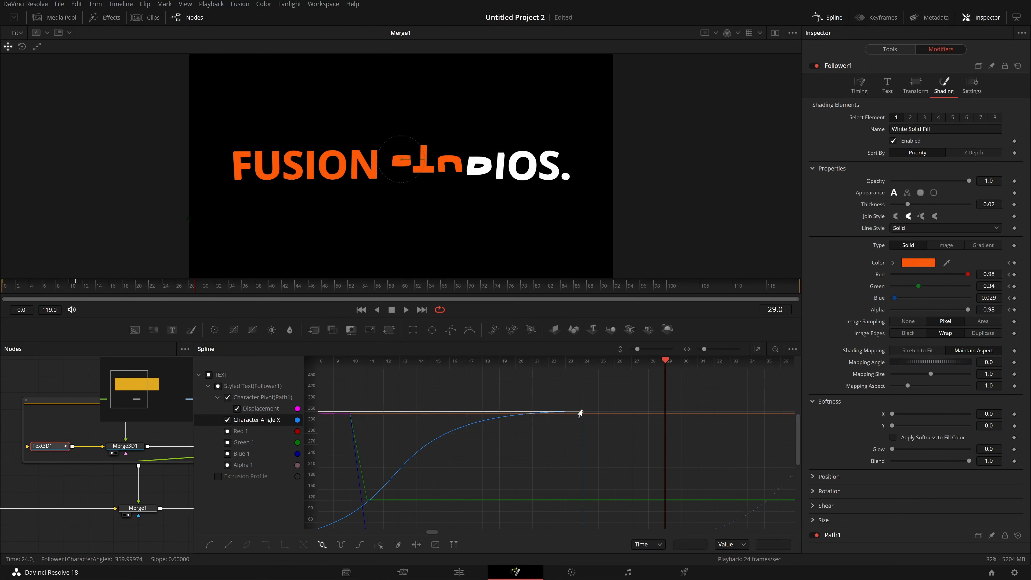
{"action": "left_click_drag", "start_coordinate": [580, 414], "coordinate": [776, 436]}
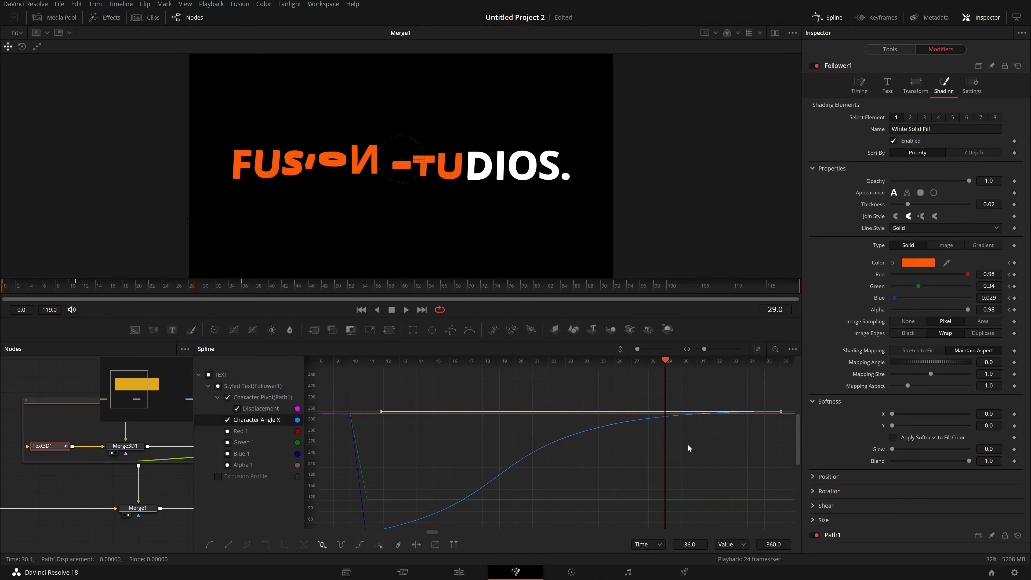
{"action": "key", "text": "ctrl+s"}
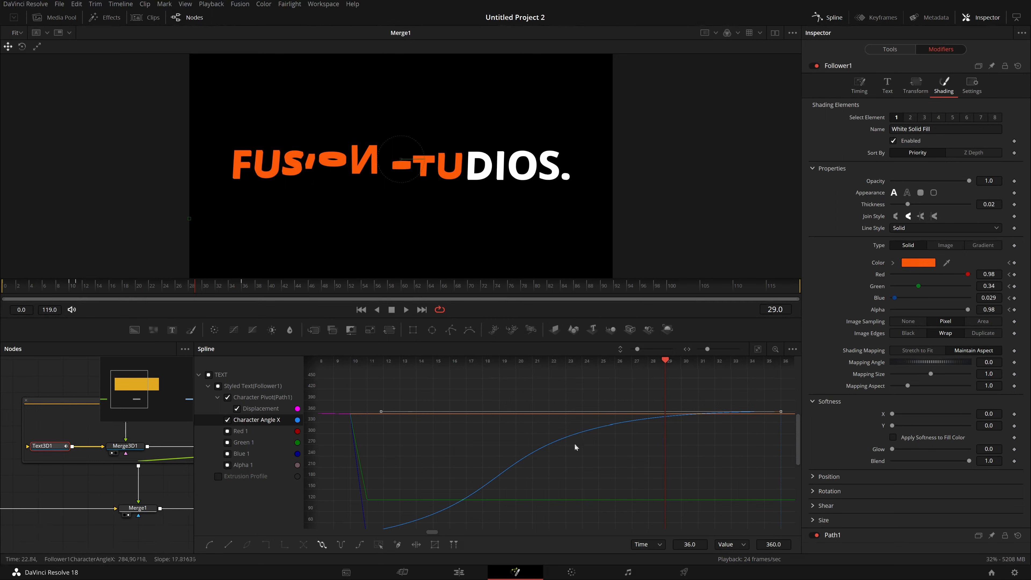
Step: Lengthen the ending Character Angle X keyframe's handle to about frame 6, save the project and return to frame 0
{"action": "left_click", "coordinate": [757, 349]}
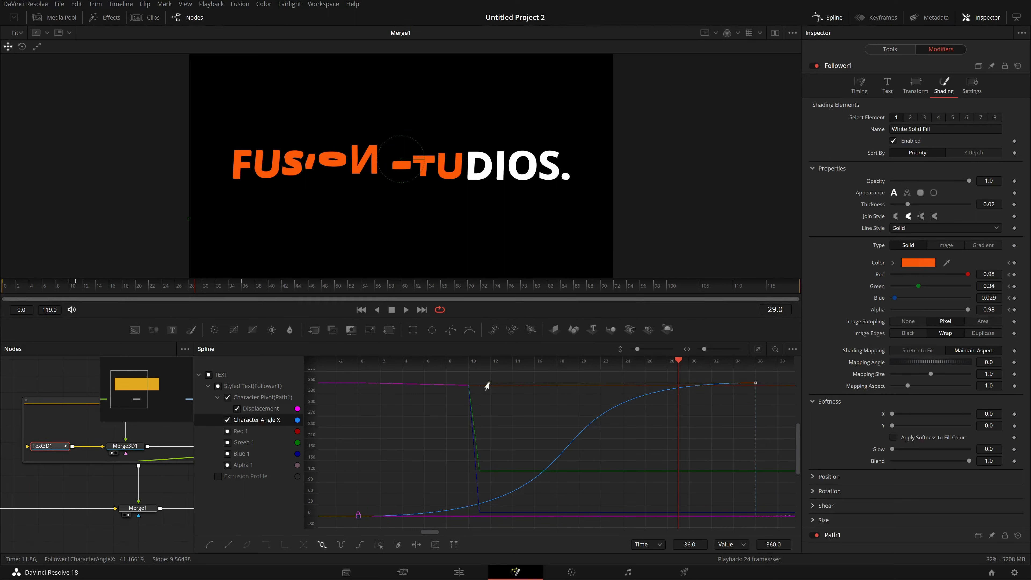
{"action": "left_click_drag", "start_coordinate": [487, 386], "coordinate": [426, 385]}
{"action": "key", "text": "ctrl+s"}
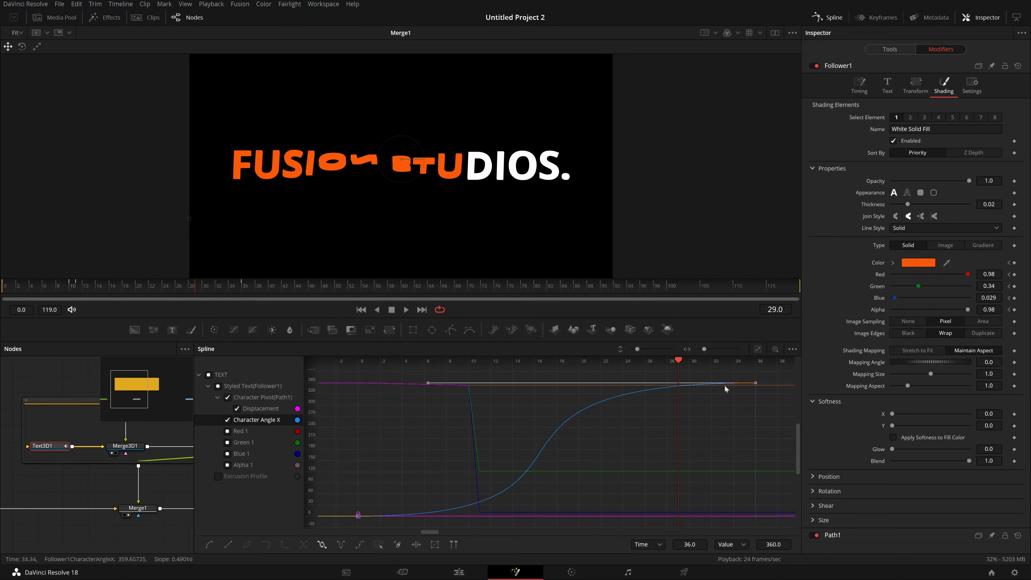
{"action": "left_click_drag", "start_coordinate": [71, 288], "coordinate": [1, 290]}
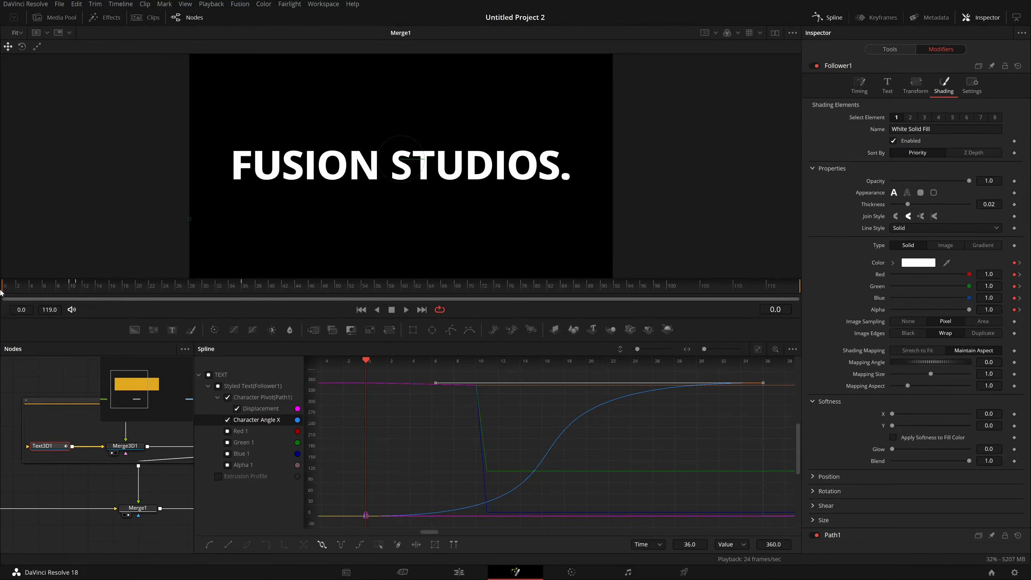
Step: Play back the text flip animation and undo the last change to the spline curves
{"action": "key", "text": "space"}
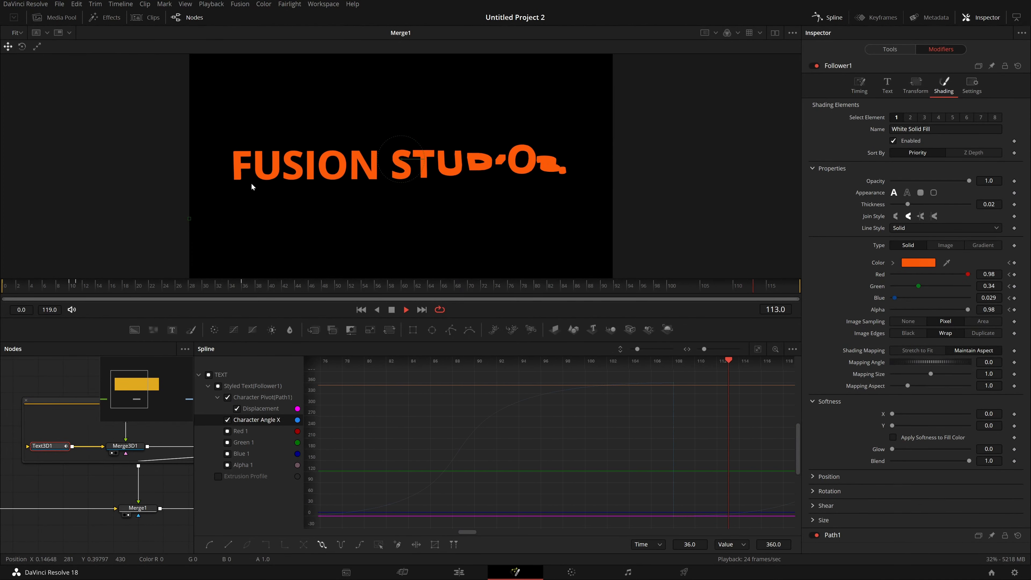
{"action": "key", "text": "space"}
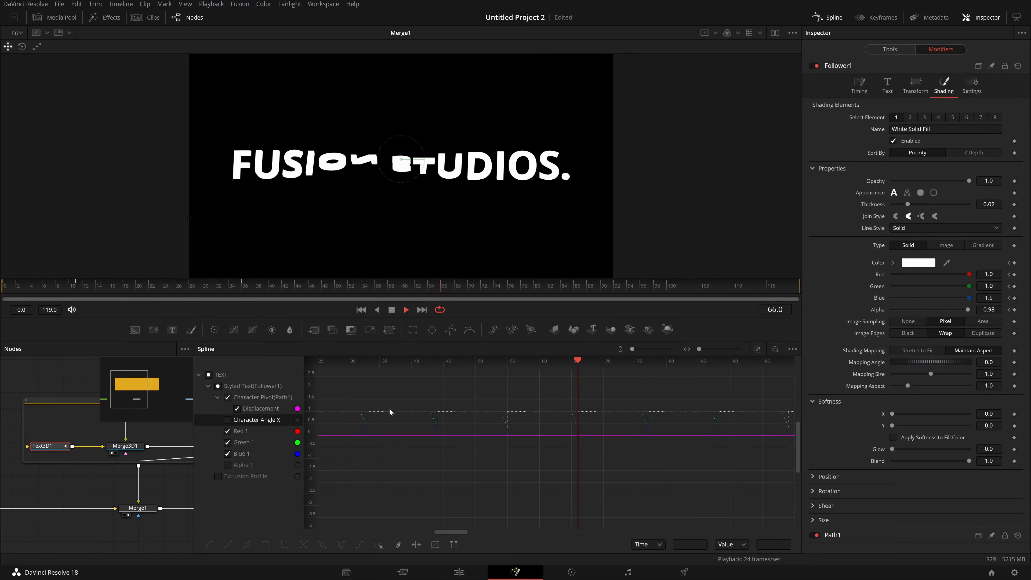
{"action": "key", "text": "space"}
{"action": "key", "text": "ctrl+z"}
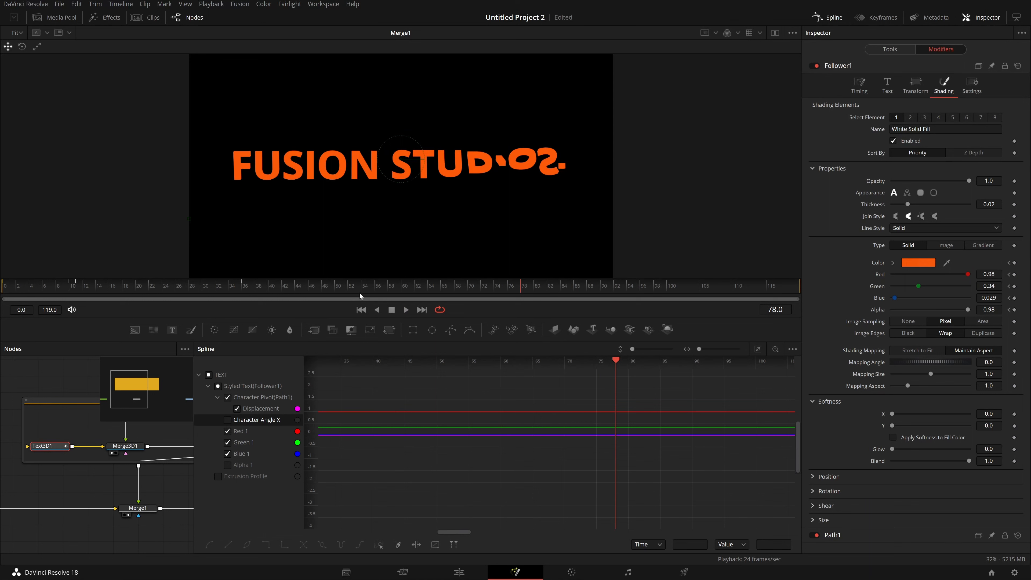
Step: Move the orange fill colour's hold keyframe from frame 50 to frame 51
{"action": "left_click_drag", "start_coordinate": [359, 289], "coordinate": [340, 291]}
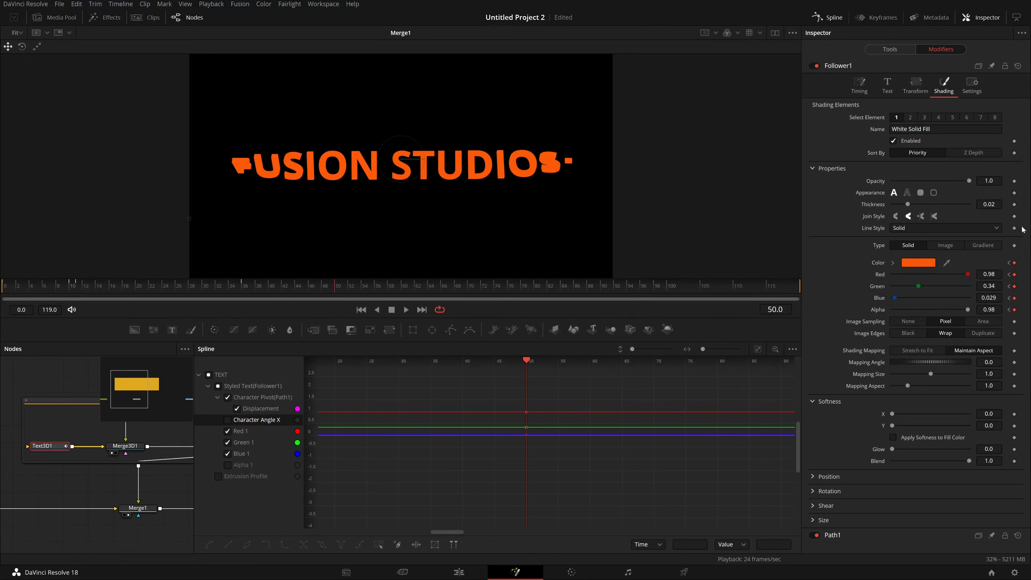
{"action": "left_click", "coordinate": [340, 289]}
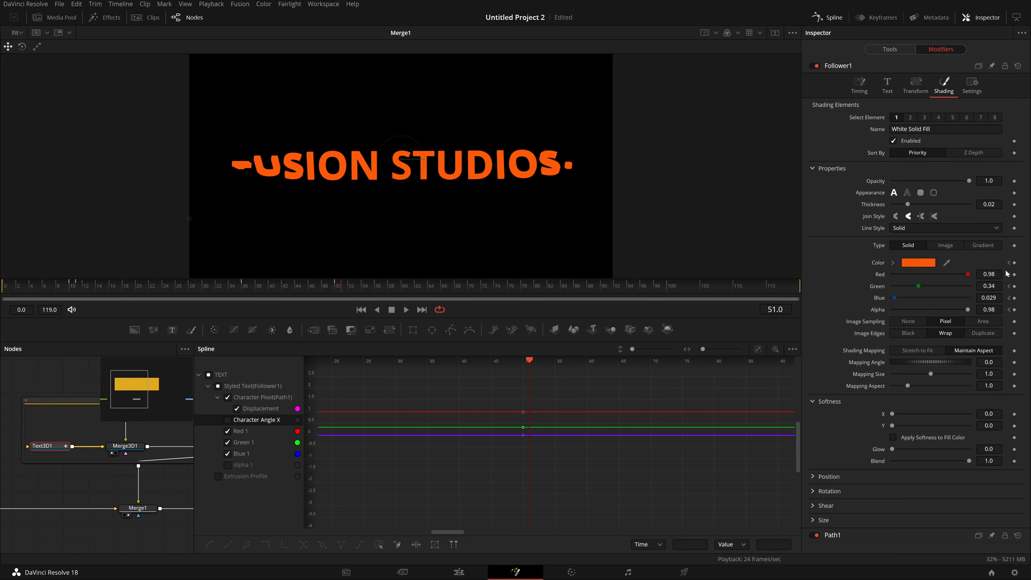
{"action": "left_click", "coordinate": [1009, 263]}
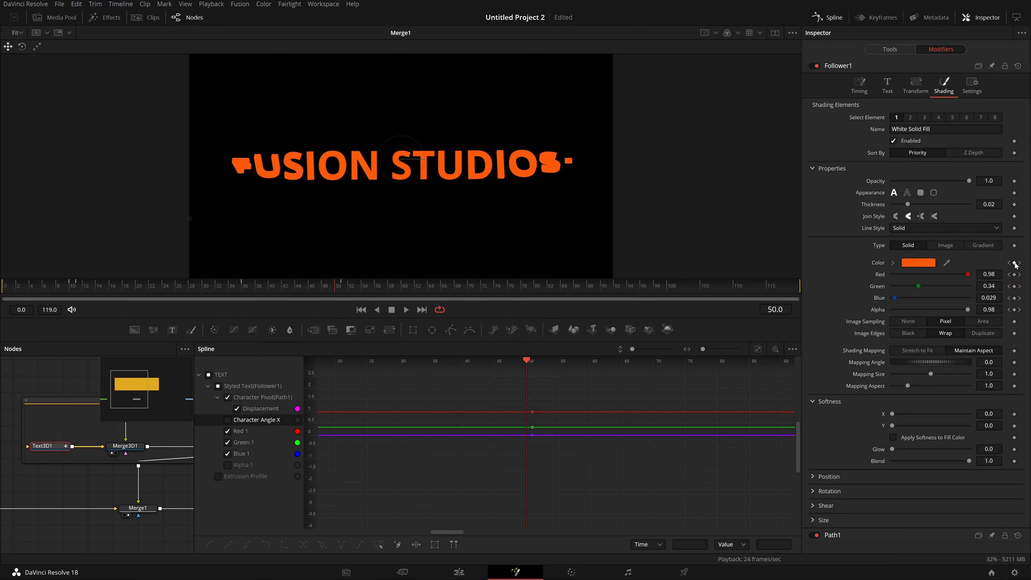
Step: Keyframe the fill colour to light blue at frame 52 with red 0.244, green 0.683 and blue 0.945, and preview it
{"action": "left_click", "coordinate": [351, 286]}
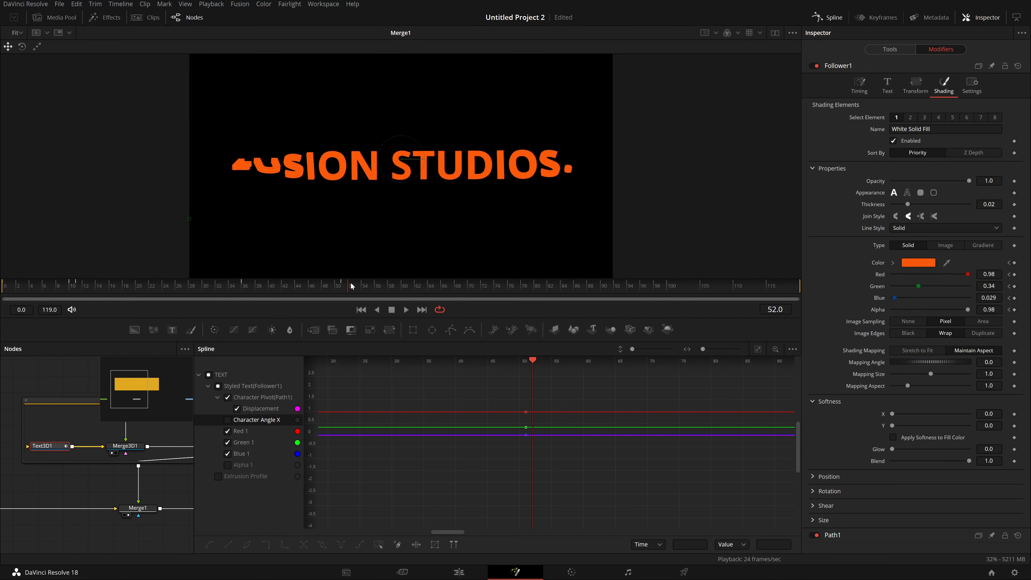
{"action": "left_click_drag", "start_coordinate": [968, 274], "coordinate": [980, 303]}
{"action": "left_click_drag", "start_coordinate": [900, 286], "coordinate": [949, 288]}
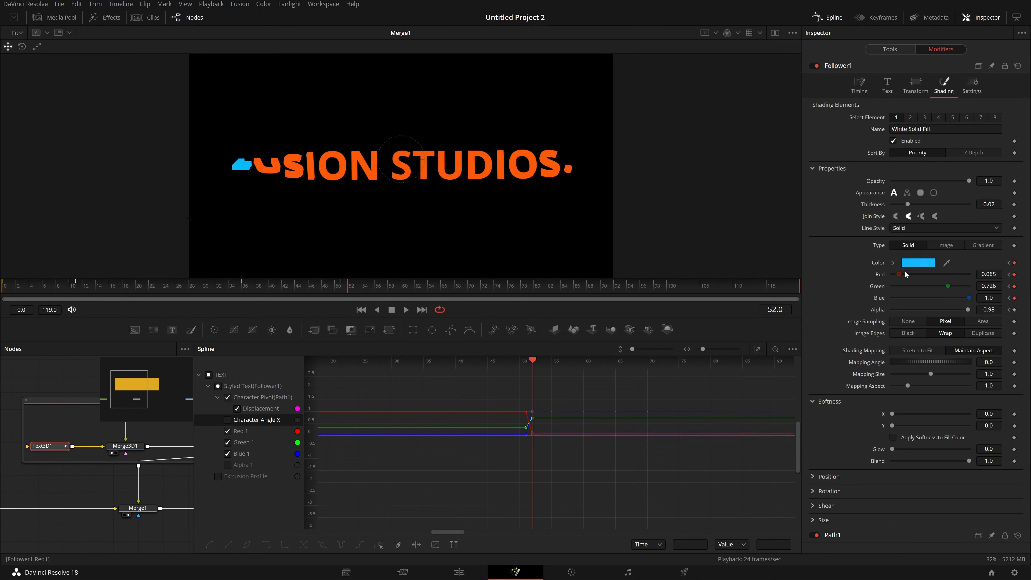
{"action": "left_click_drag", "start_coordinate": [906, 275], "coordinate": [910, 275]}
{"action": "key", "text": "space"}
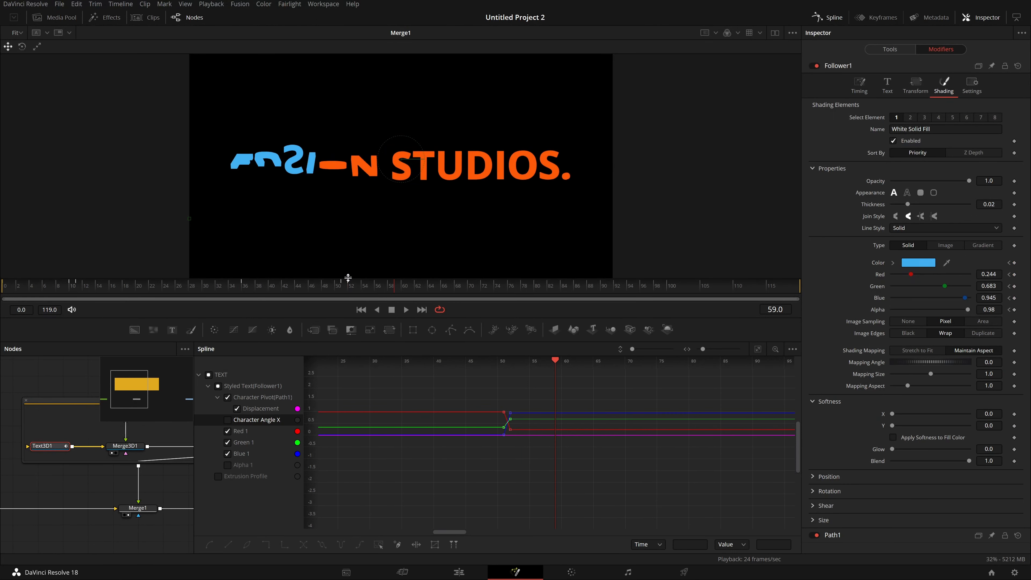
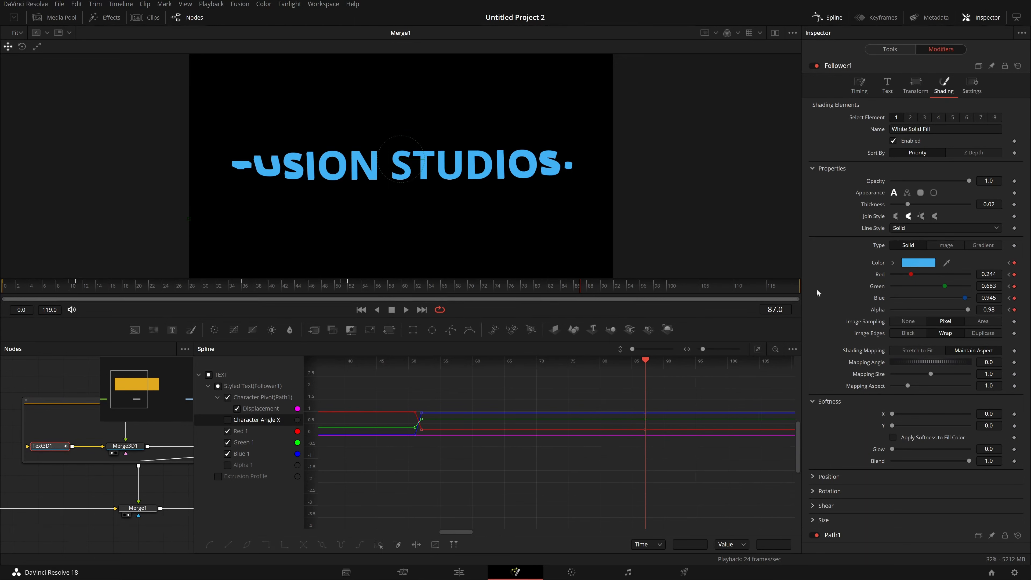
Step: Keyframe the fill colour to amber at frame 88 with red 1.0, green 0.707 and blue 0.0
{"action": "key", "text": "Right"}
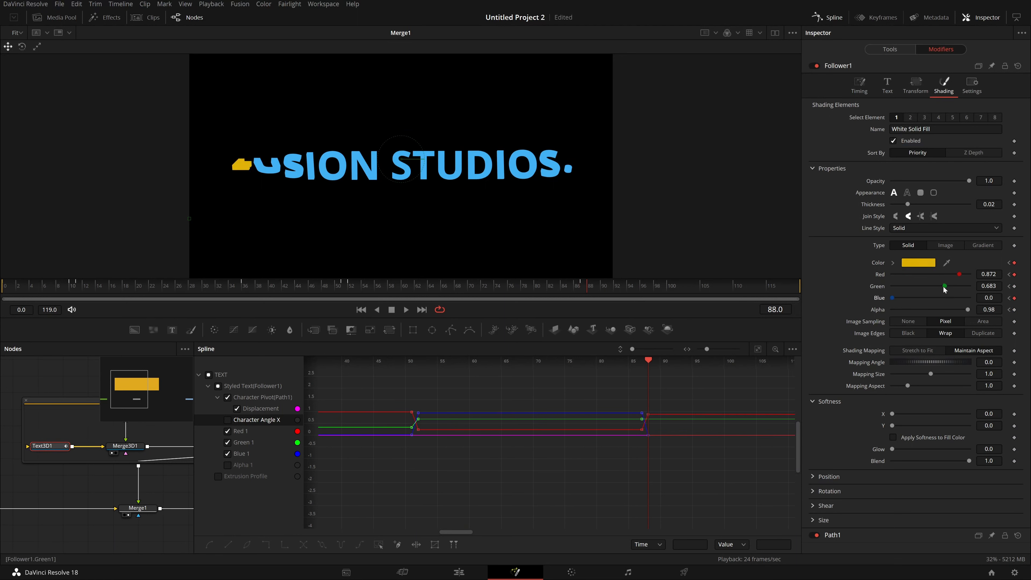
{"action": "mouse_move", "coordinate": [945, 287]}
{"action": "left_mouse_down"}
{"action": "mouse_move", "coordinate": [922, 287]}
{"action": "mouse_move", "coordinate": [947, 287]}
{"action": "left_mouse_up"}
Step: Close the spline editor and collapse the TEXT group in the node graph
{"action": "left_click", "coordinate": [833, 18]}
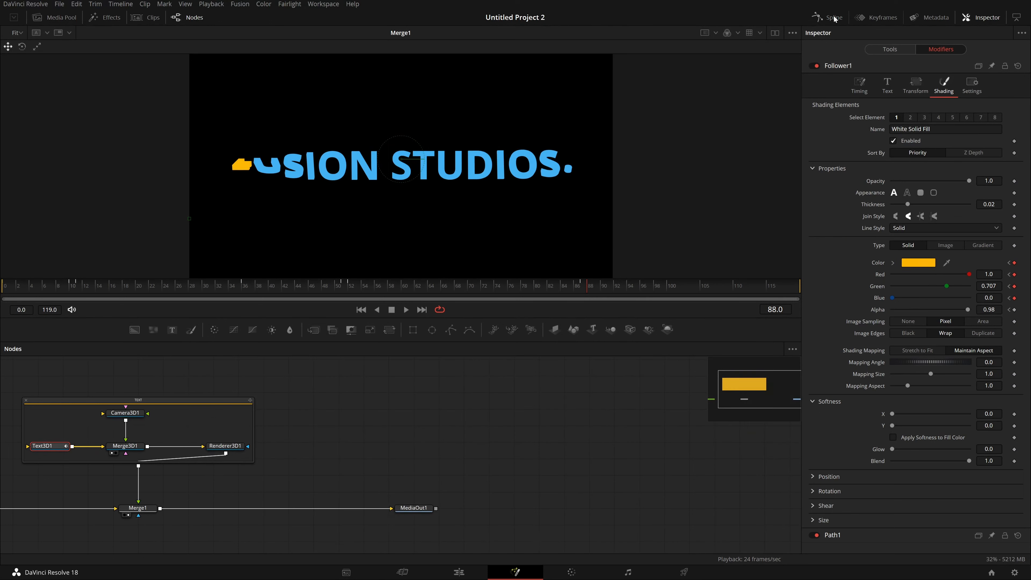
{"action": "left_click_drag", "start_coordinate": [481, 401], "coordinate": [615, 391]}
{"action": "left_click_drag", "start_coordinate": [499, 426], "coordinate": [525, 426]}
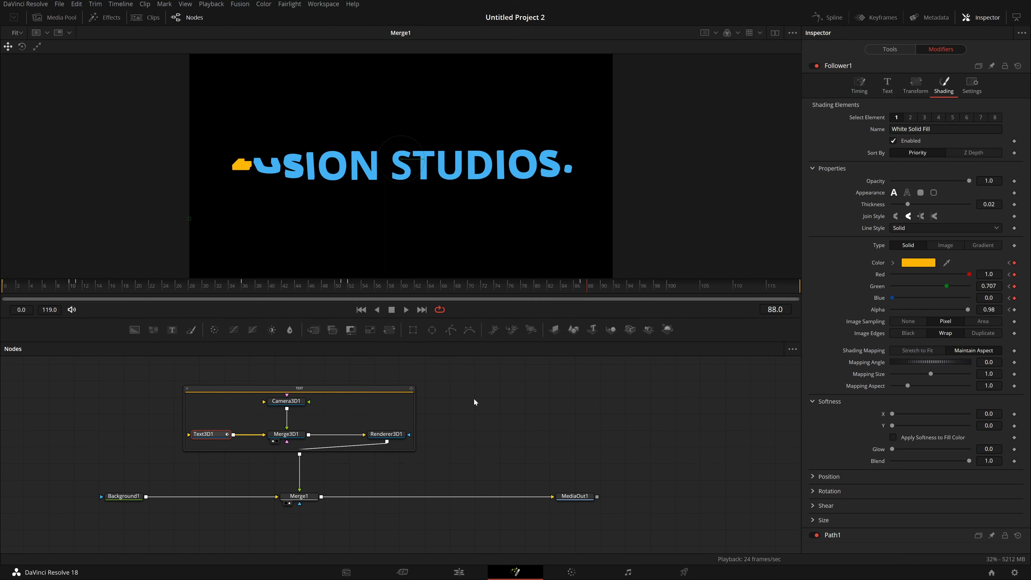
{"action": "double_click", "coordinate": [363, 388]}
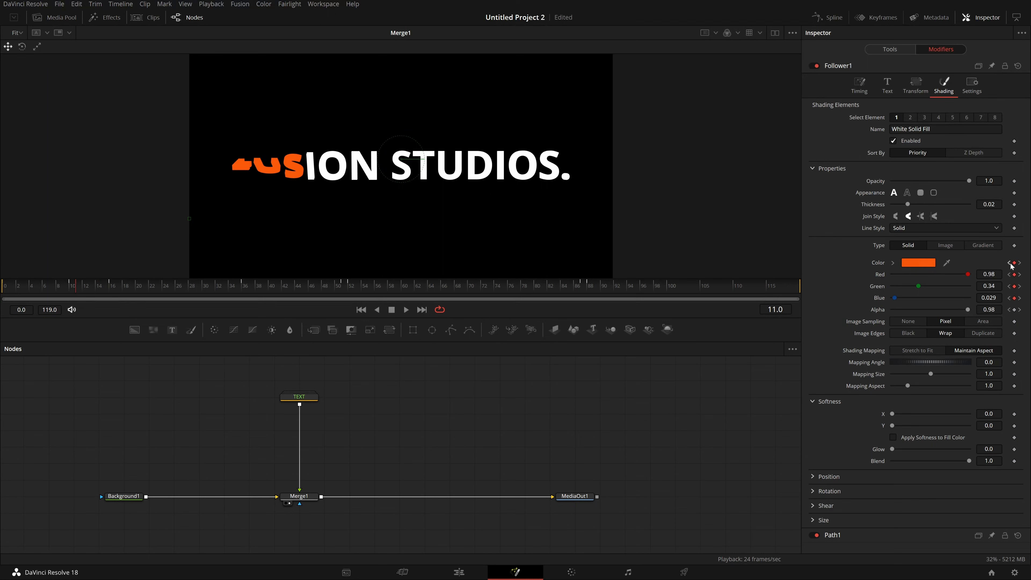
Step: Keyframe the fill colour to white at frame 15, with red, green and blue at 1.0
{"action": "left_click", "coordinate": [110, 290]}
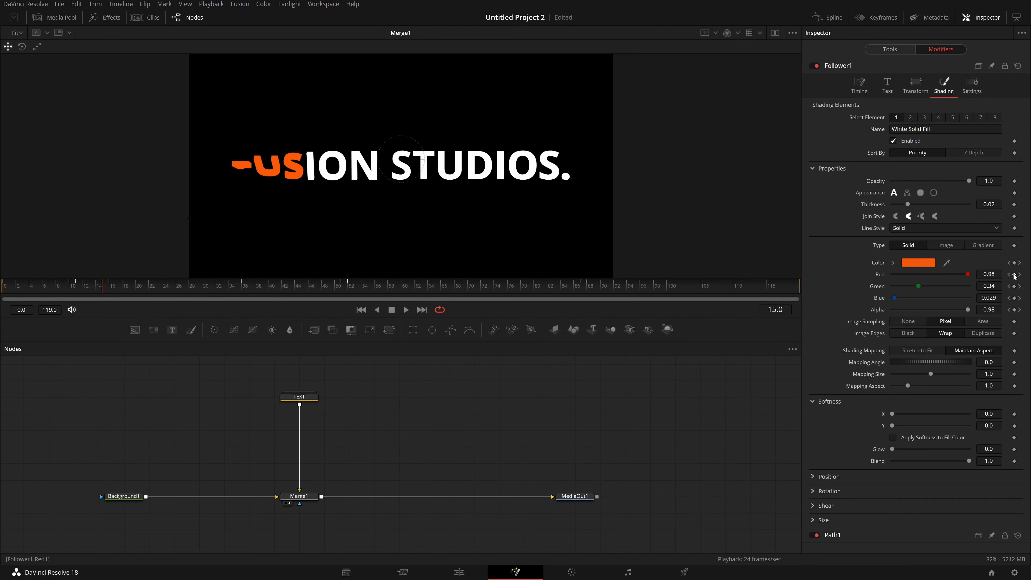
{"action": "left_click", "coordinate": [1014, 263]}
{"action": "left_click_drag", "start_coordinate": [988, 274], "coordinate": [959, 286]}
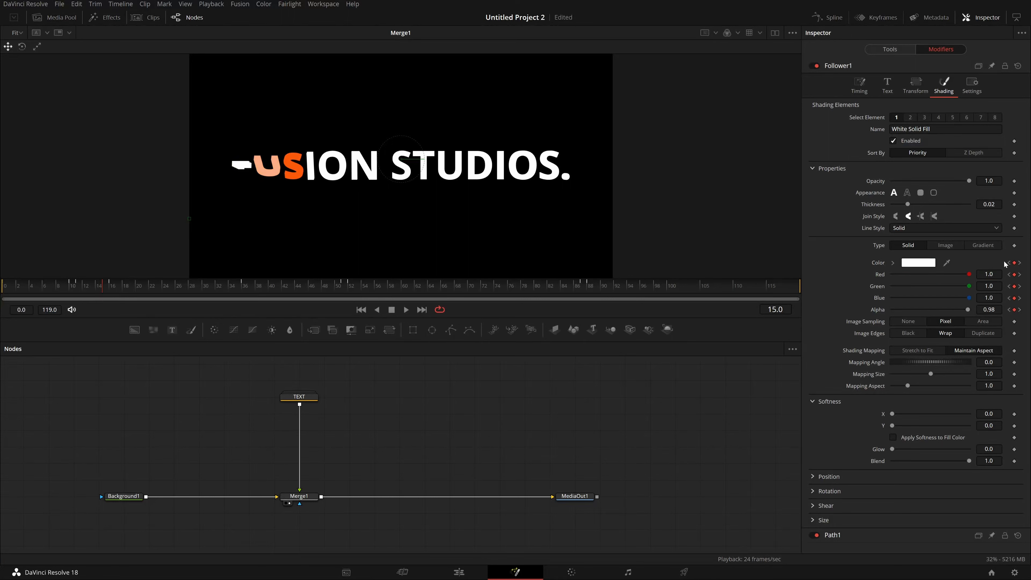
Step: Remove the fill colour keyframes at frames 10 and 11
{"action": "left_click", "coordinate": [1010, 263]}
{"action": "left_click", "coordinate": [1009, 263]}
{"action": "left_click", "coordinate": [1013, 263]}
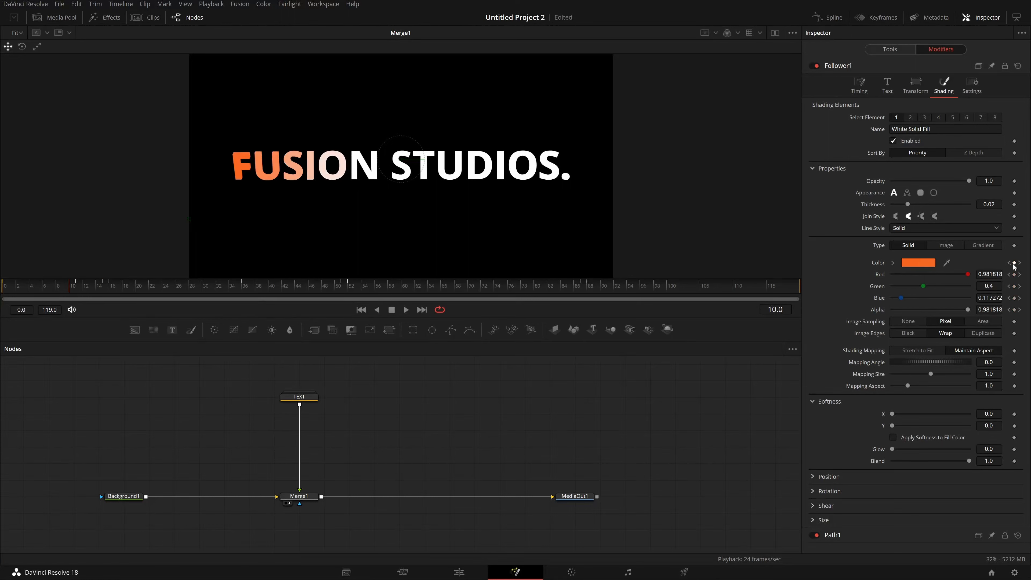
{"action": "left_click", "coordinate": [1010, 263]}
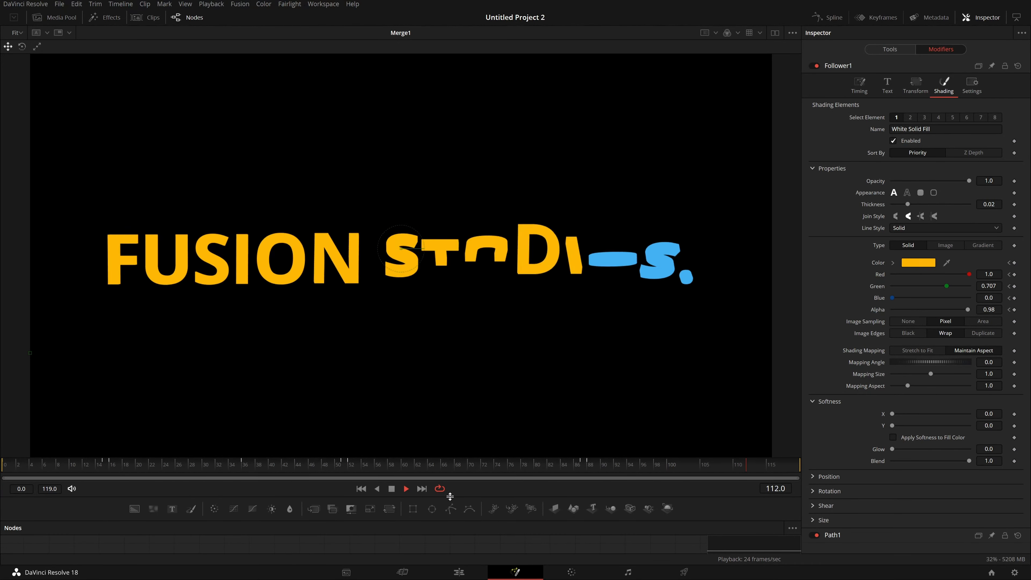
Step: Stop playback, enlarge the node graph and move the Merge1 and TEXT nodes closer to Background1
{"action": "key", "text": "space"}
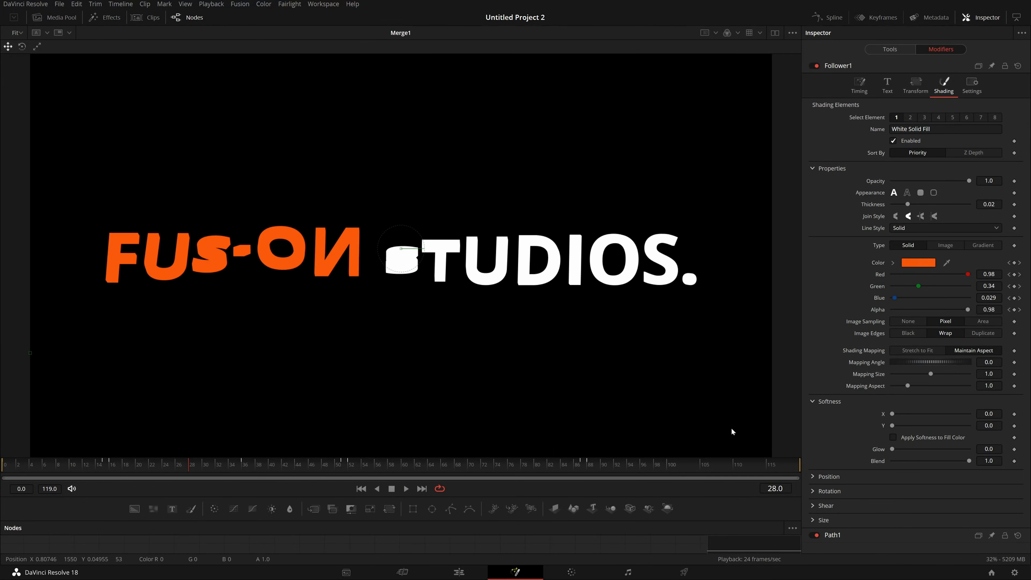
{"action": "left_click_drag", "start_coordinate": [582, 496], "coordinate": [581, 288]}
{"action": "left_click", "coordinate": [299, 470]}
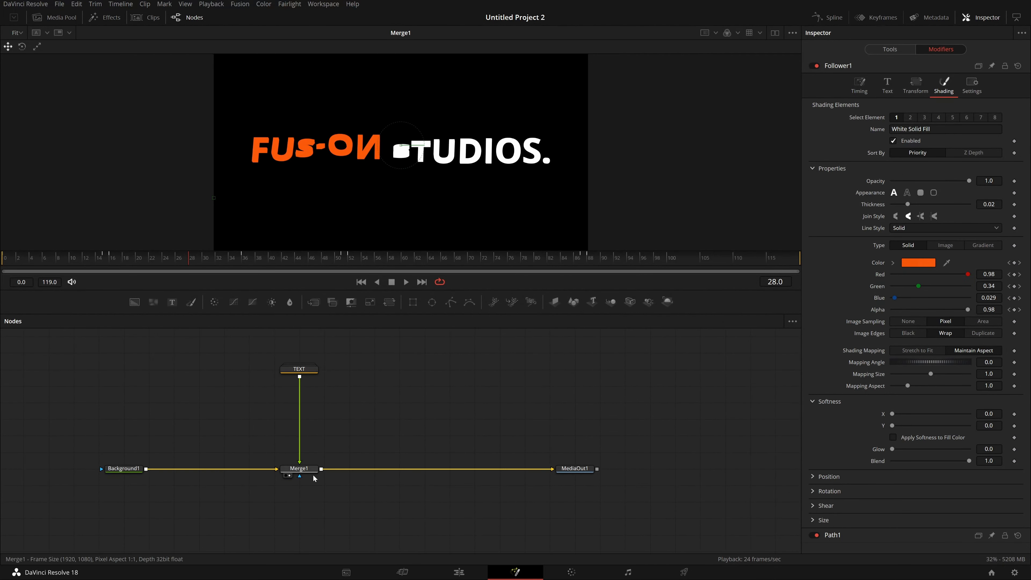
{"action": "left_click_drag", "start_coordinate": [299, 469], "coordinate": [248, 468]}
{"action": "left_click_drag", "start_coordinate": [295, 365], "coordinate": [243, 395]}
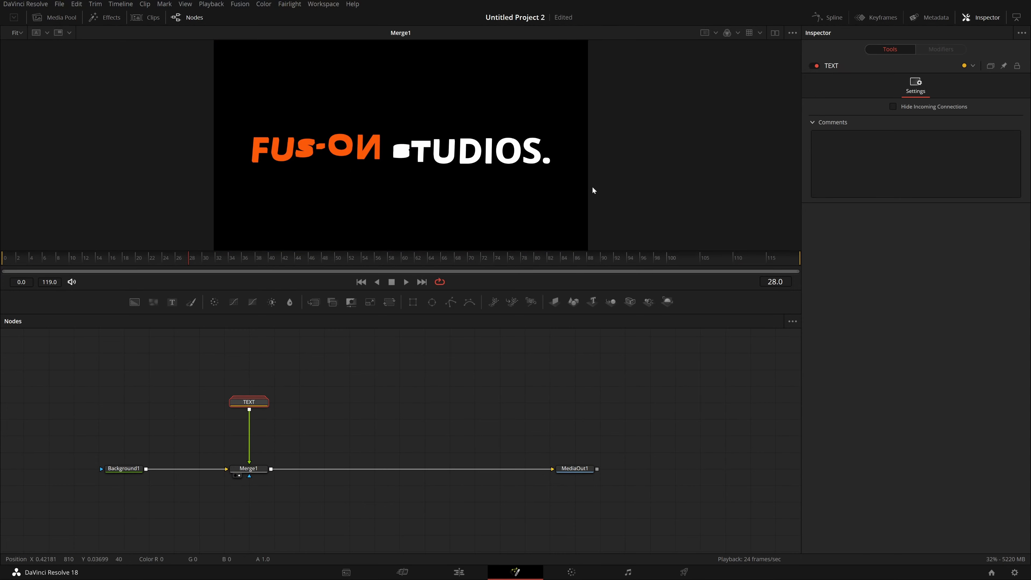
Step: Add a Glow node after Merge1 and show the MediaOut1 output in the viewer at frame 31
{"action": "left_click_drag", "start_coordinate": [193, 260], "coordinate": [209, 285]}
{"action": "left_click", "coordinate": [259, 472]}
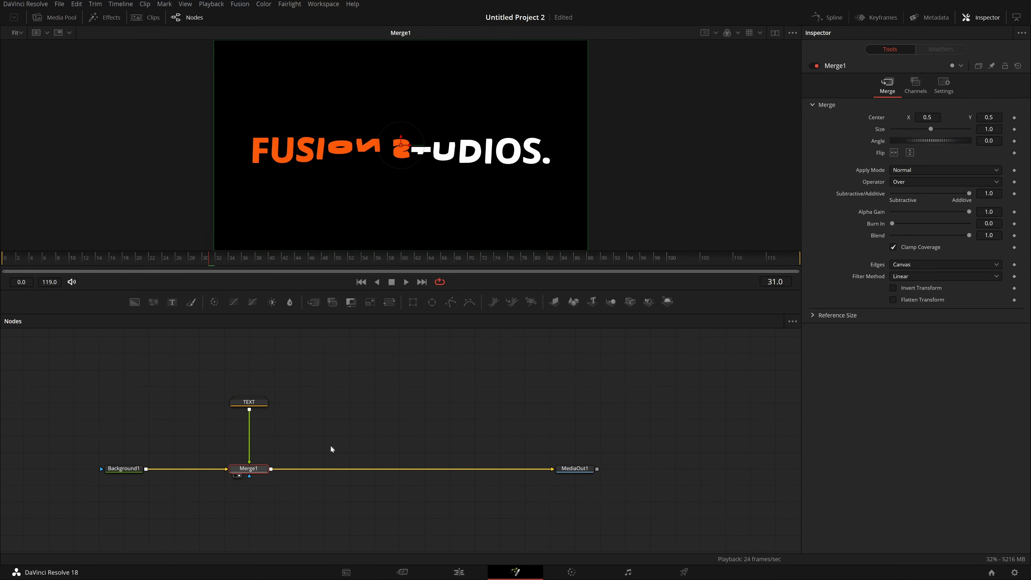
{"action": "key", "text": "shift+space"}
{"action": "key", "text": "Escape"}
{"action": "key", "text": "shift+space"}
{"action": "type", "text": "GLO"}
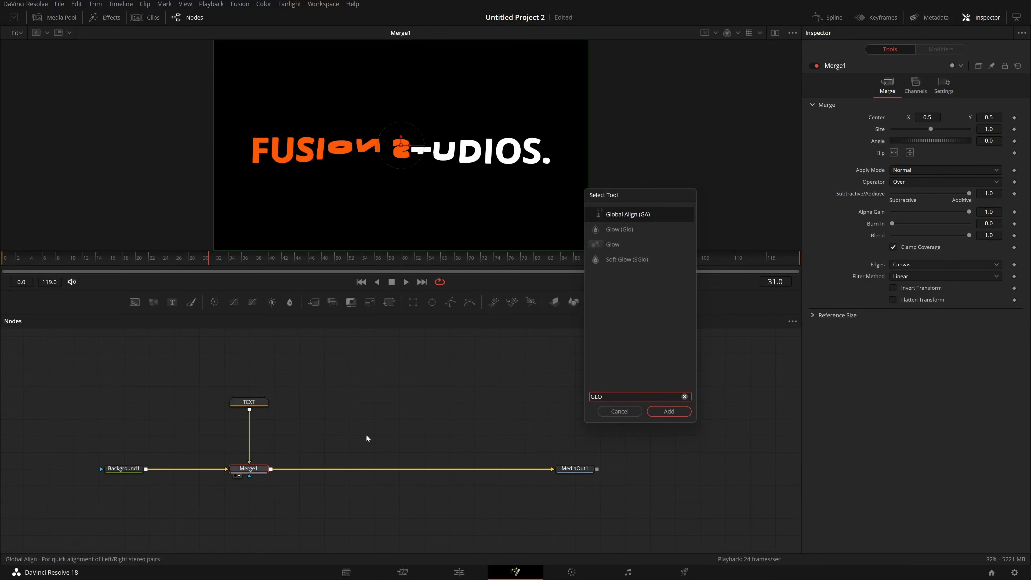
{"action": "key", "text": "Down"}
{"action": "key", "text": "Return"}
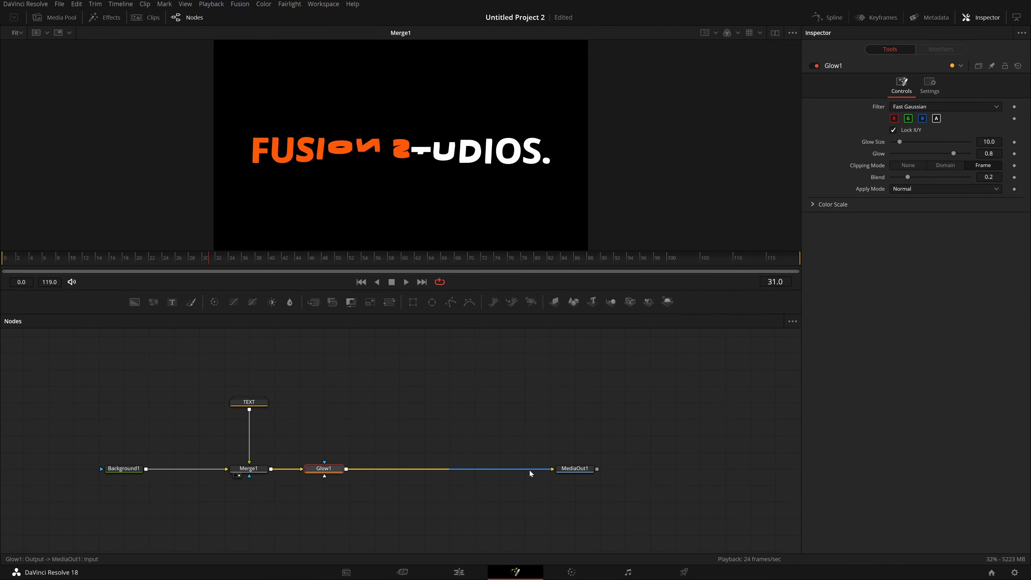
{"action": "left_click_drag", "start_coordinate": [578, 470], "coordinate": [501, 153]}
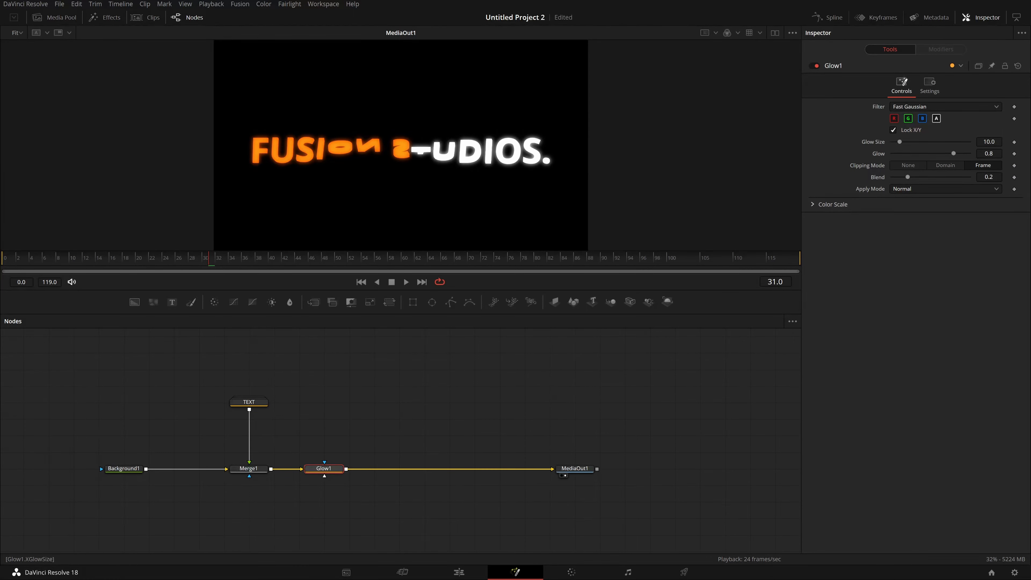
Step: Set the Glow node's glow size to 12 and its glow strength to 0.74
{"action": "left_click_drag", "start_coordinate": [989, 142], "coordinate": [1025, 142]}
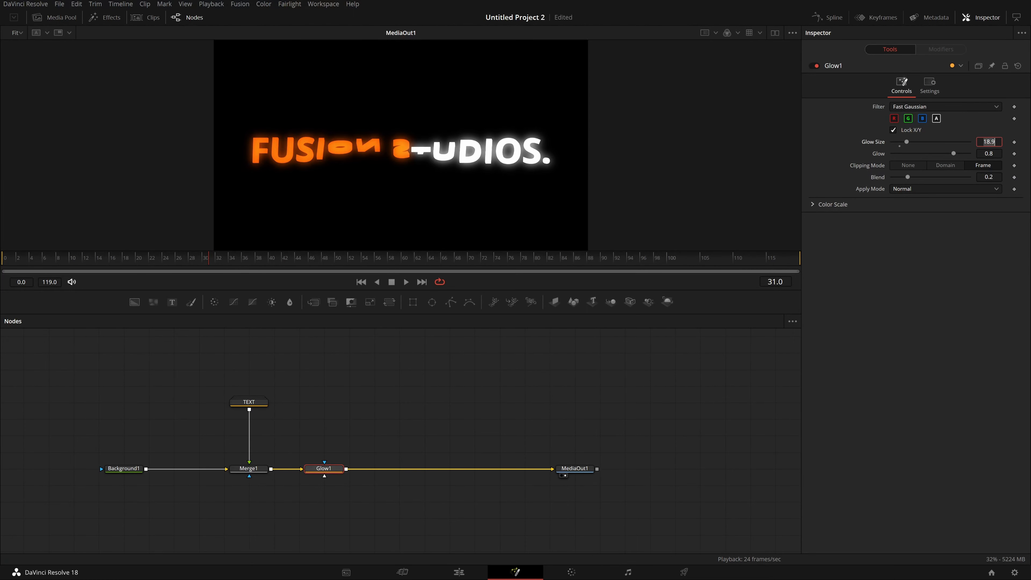
{"action": "type", "text": "12"}
{"action": "key", "text": "Tab"}
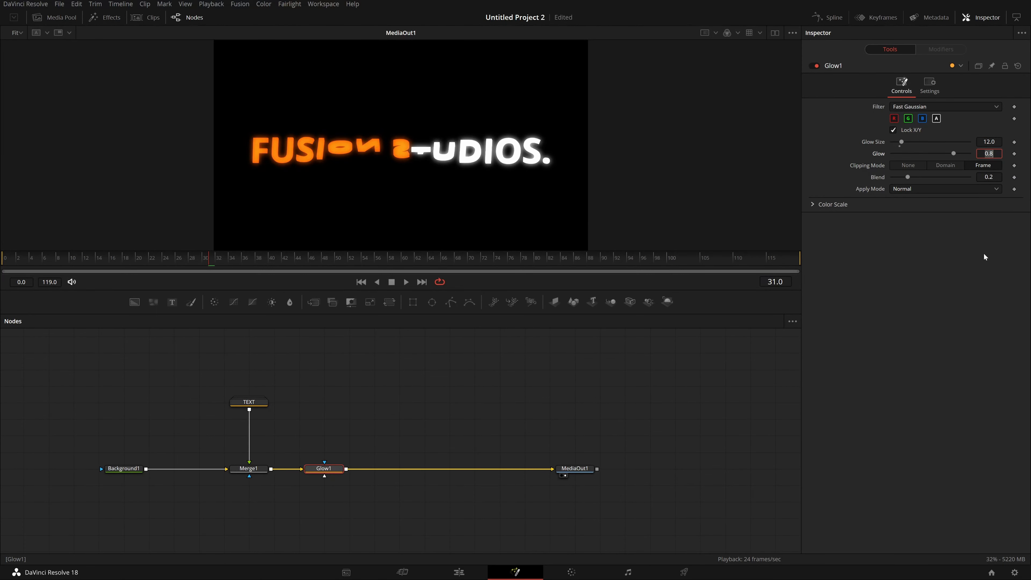
{"action": "left_click_drag", "start_coordinate": [989, 154], "coordinate": [982, 154]}
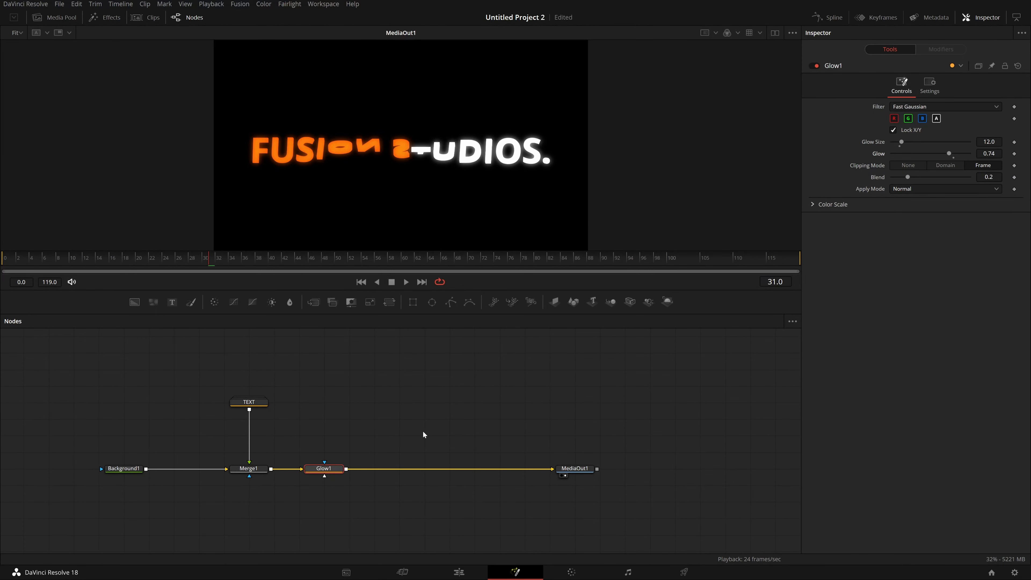
Step: Add a Soft Glow node after the Glow1 node
{"action": "key", "text": "shift+space"}
{"action": "type", "text": "SOFT"}
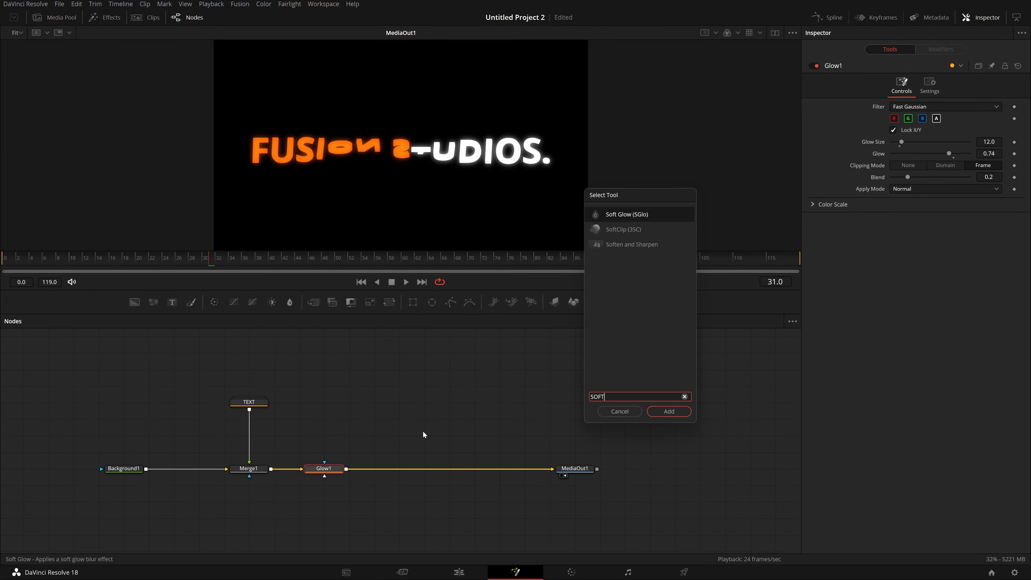
{"action": "key", "text": "Return"}
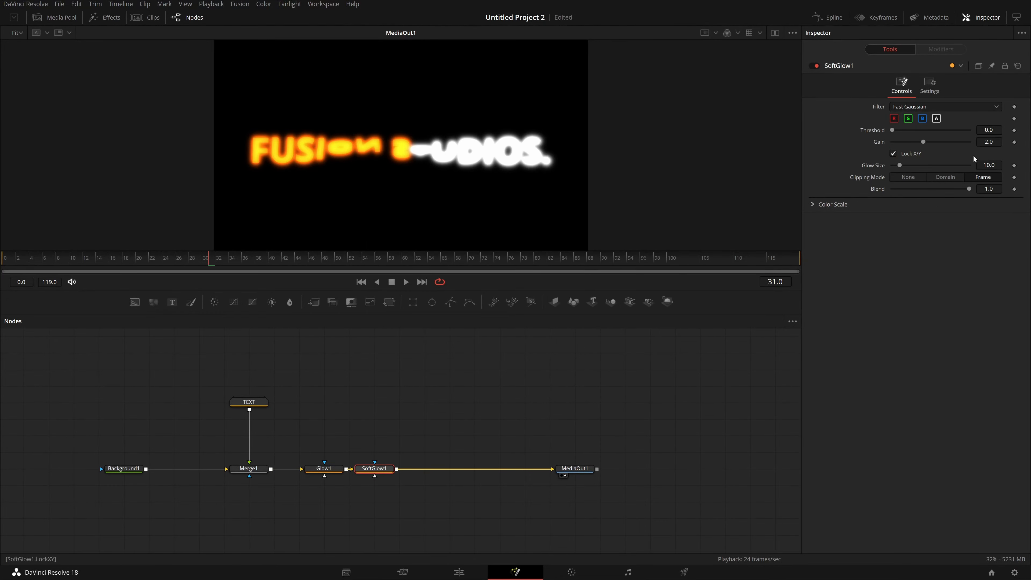
Step: Set the Soft Glow's threshold to 0.276, gain to 0.326, glow size to 12 and blend to 0.61
{"action": "left_click_drag", "start_coordinate": [989, 142], "coordinate": [567, 153]}
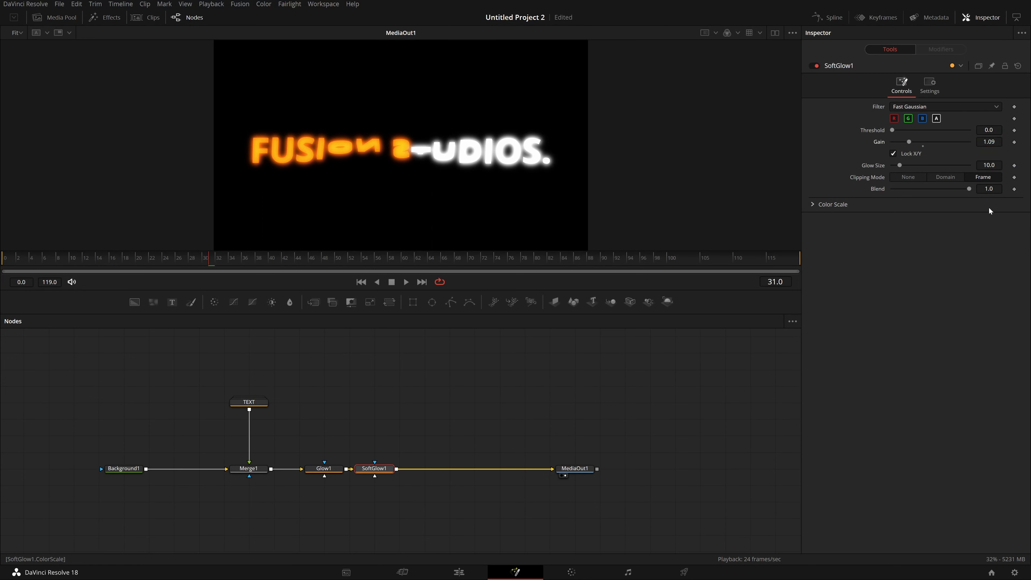
{"action": "left_click_drag", "start_coordinate": [970, 188], "coordinate": [939, 188]}
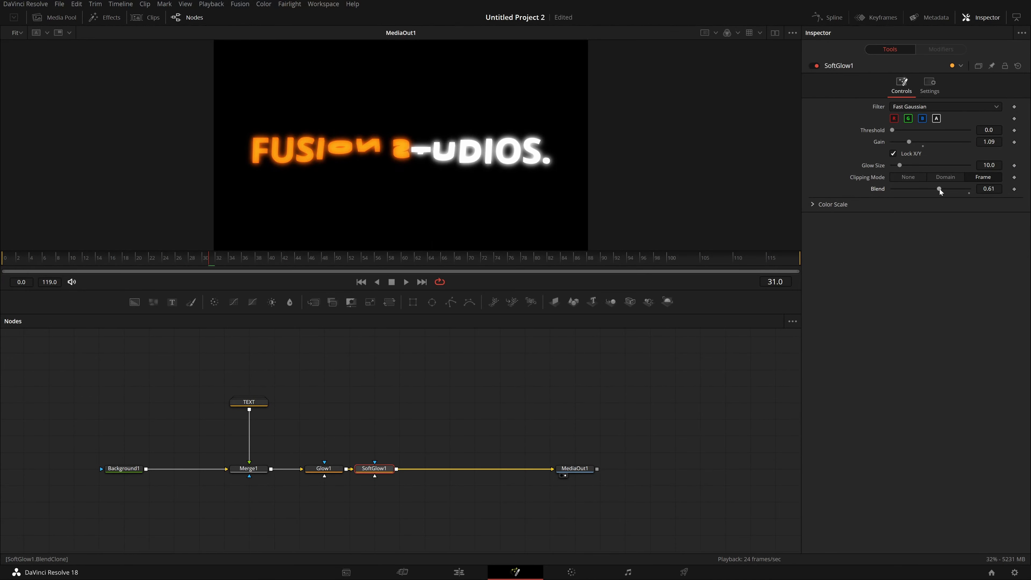
{"action": "left_click_drag", "start_coordinate": [989, 130], "coordinate": [930, 142]}
{"action": "left_click", "coordinate": [900, 169]}
{"action": "type", "text": "2"}
{"action": "key", "text": "Tab"}
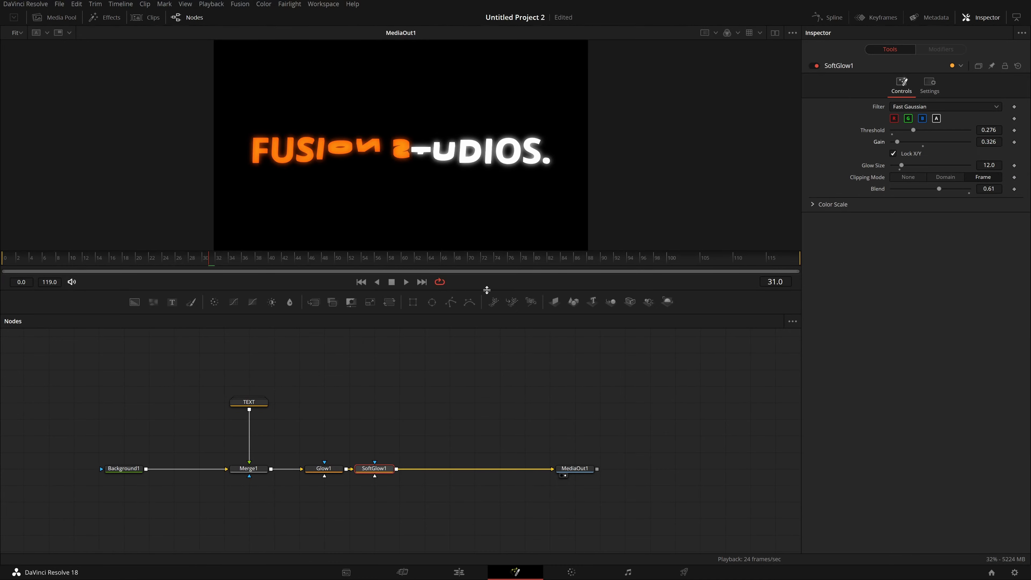
Step: Enlarge the viewer, play back the glowing text animation and scrub back to frame 26
{"action": "key", "text": "space"}
{"action": "left_click_drag", "start_coordinate": [487, 289], "coordinate": [455, 486]}
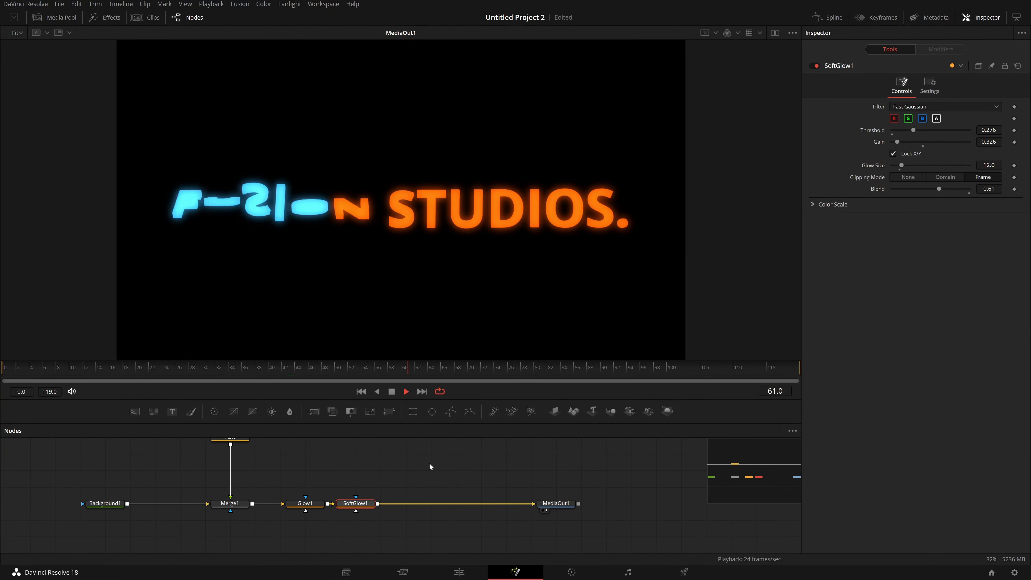
{"action": "key", "text": "space"}
{"action": "left_click_drag", "start_coordinate": [450, 367], "coordinate": [178, 365]}
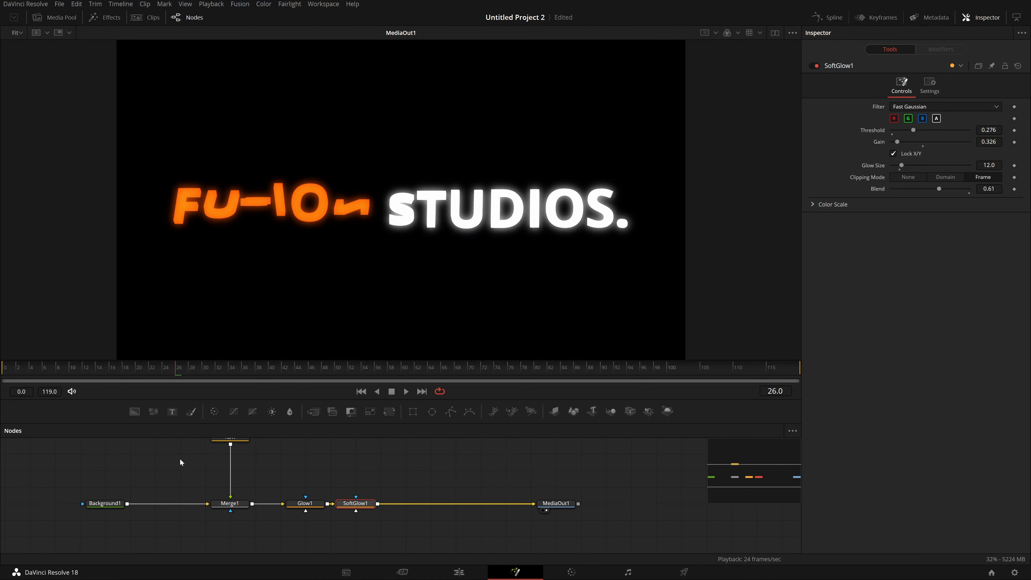
Step: Add a Prism Blur node after the SoftGlow1 node
{"action": "key", "text": "shift+space"}
{"action": "type", "text": "PRIS"}
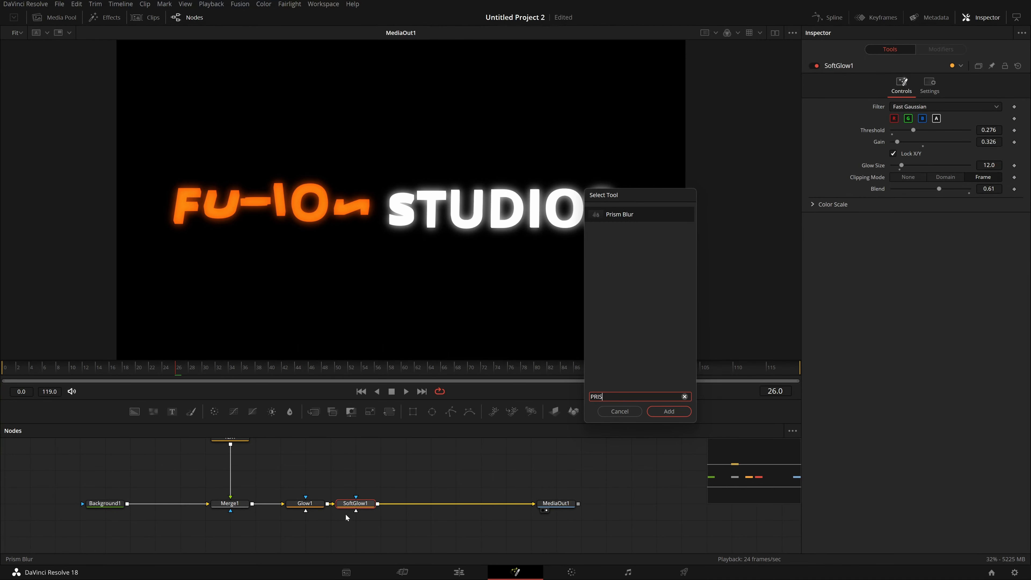
{"action": "key", "text": "Return"}
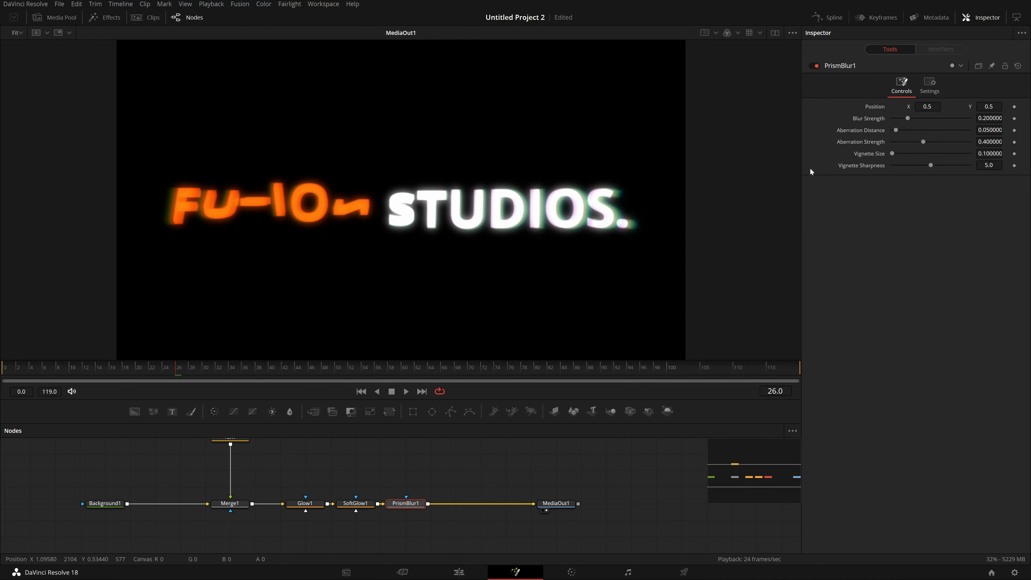
Step: Set the Prism Blur's blur strength to 0, aberration strength to 1.0 and aberration distance to 0.014
{"action": "mouse_move", "coordinate": [989, 119]}
{"action": "left_mouse_down"}
{"action": "mouse_move", "coordinate": [973, 118]}
{"action": "mouse_move", "coordinate": [1015, 142]}
{"action": "mouse_move", "coordinate": [974, 129]}
{"action": "left_mouse_up"}
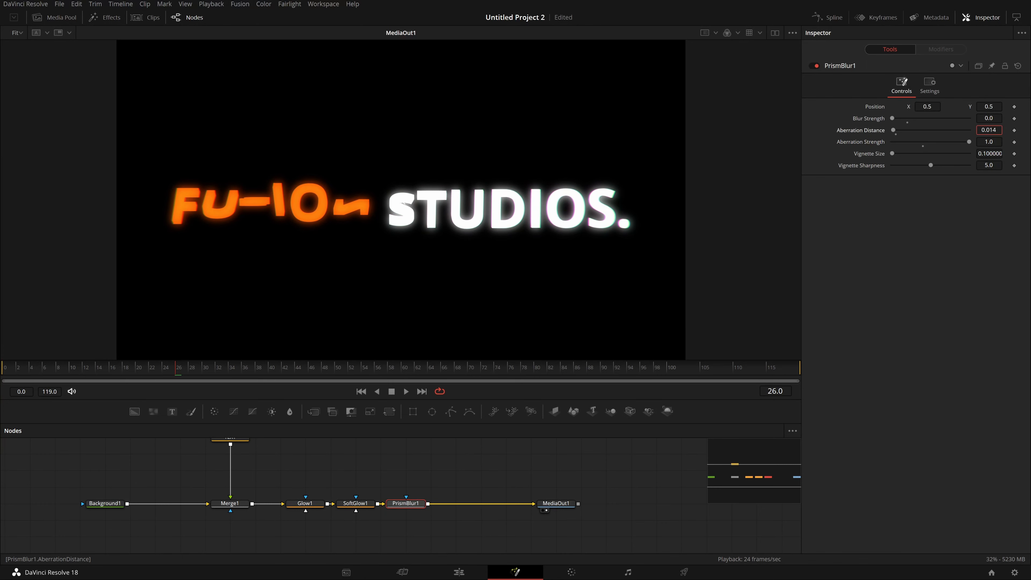
{"action": "left_click_drag", "start_coordinate": [989, 130], "coordinate": [993, 130]}
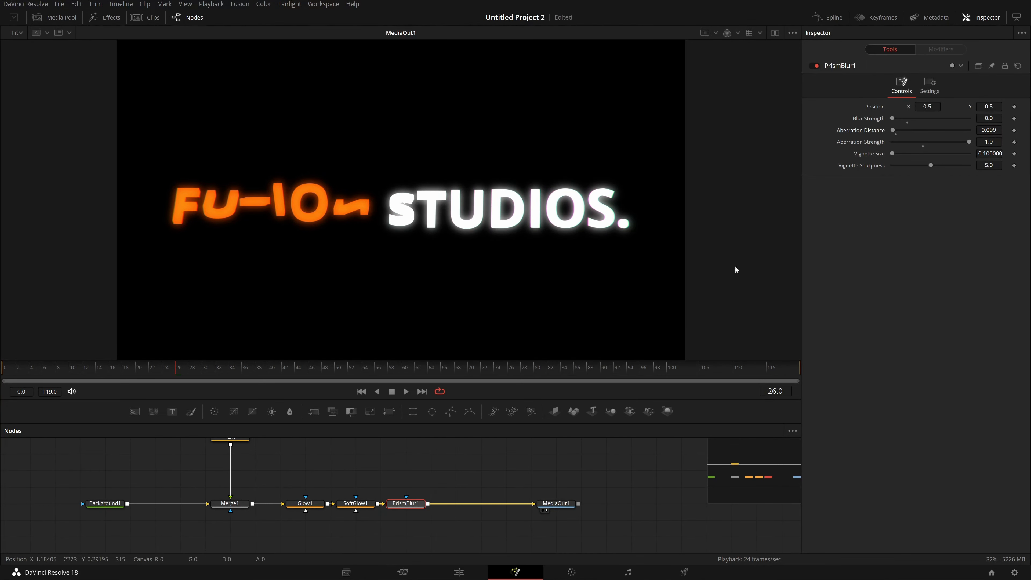
{"action": "left_click_drag", "start_coordinate": [587, 399], "coordinate": [568, 472]}
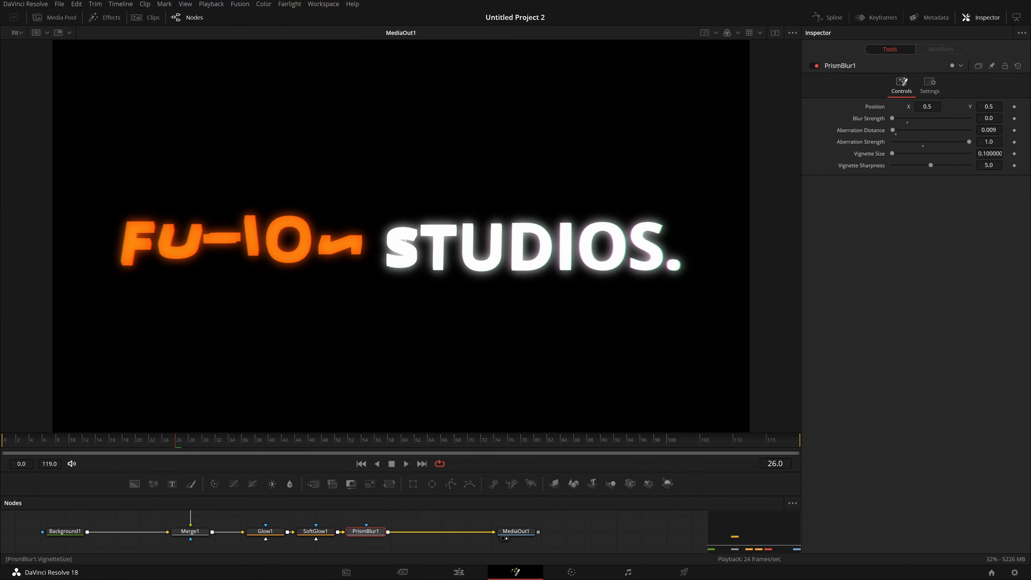
{"action": "left_click_drag", "start_coordinate": [988, 154], "coordinate": [951, 159]}
{"action": "left_click_drag", "start_coordinate": [988, 130], "coordinate": [1001, 133]}
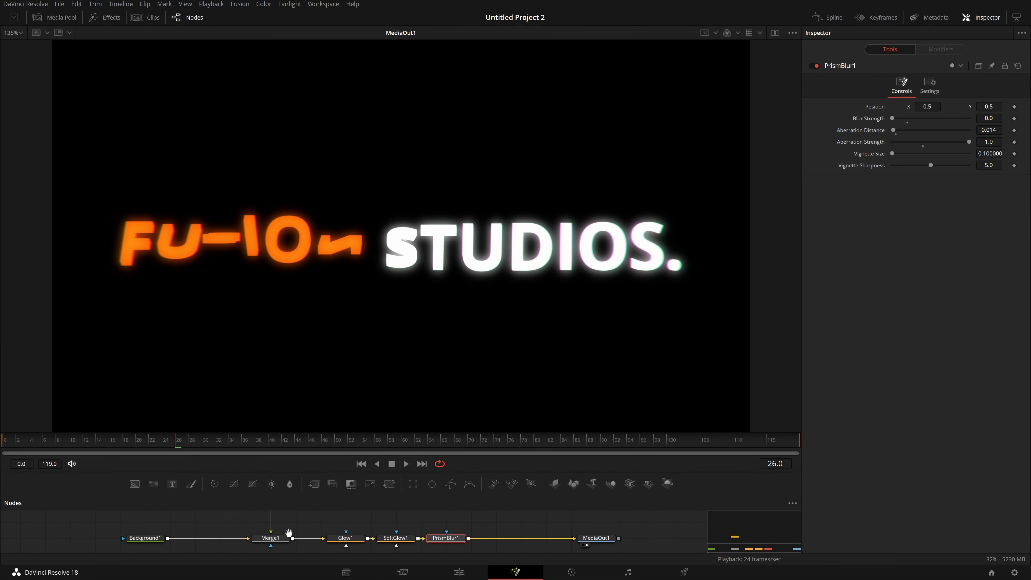
Step: Expand the TEXT group to show its 3D nodes and place it clear of the main node chain
{"action": "left_click_drag", "start_coordinate": [288, 533], "coordinate": [290, 550]}
{"action": "double_click", "coordinate": [276, 514]}
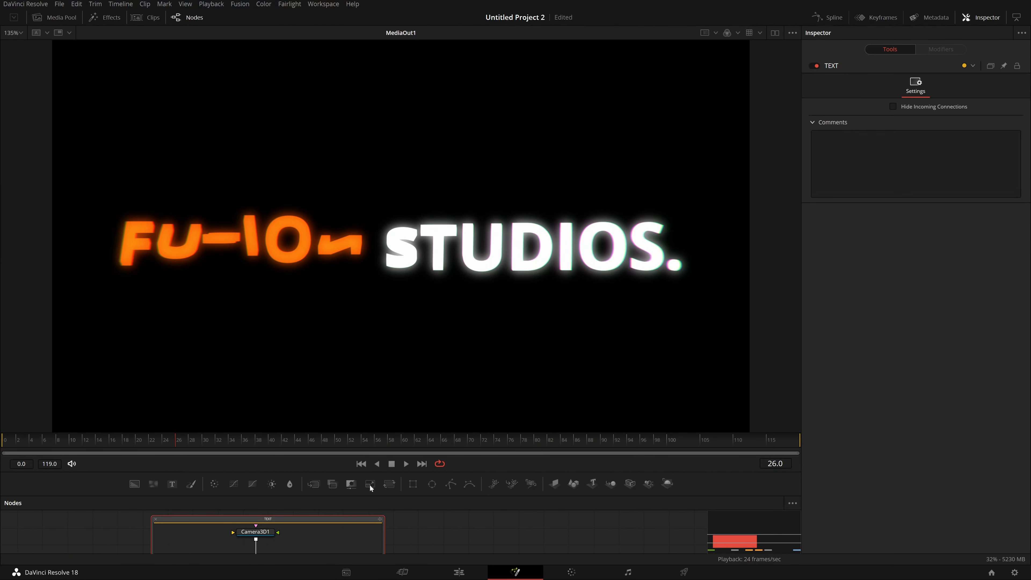
{"action": "left_click_drag", "start_coordinate": [367, 472], "coordinate": [391, 301]}
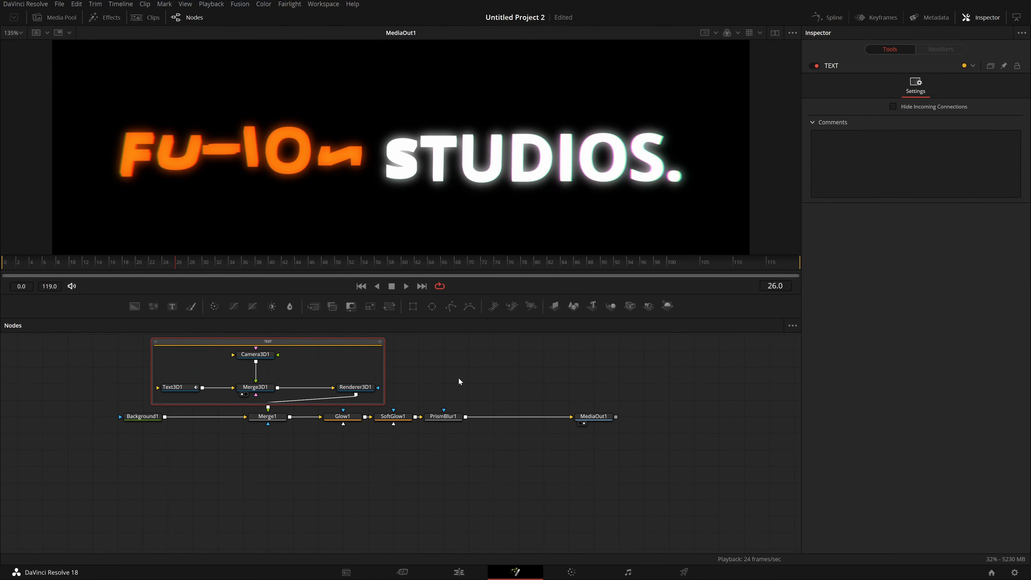
{"action": "left_click_drag", "start_coordinate": [458, 381], "coordinate": [431, 434]}
{"action": "left_click_drag", "start_coordinate": [289, 395], "coordinate": [334, 365]}
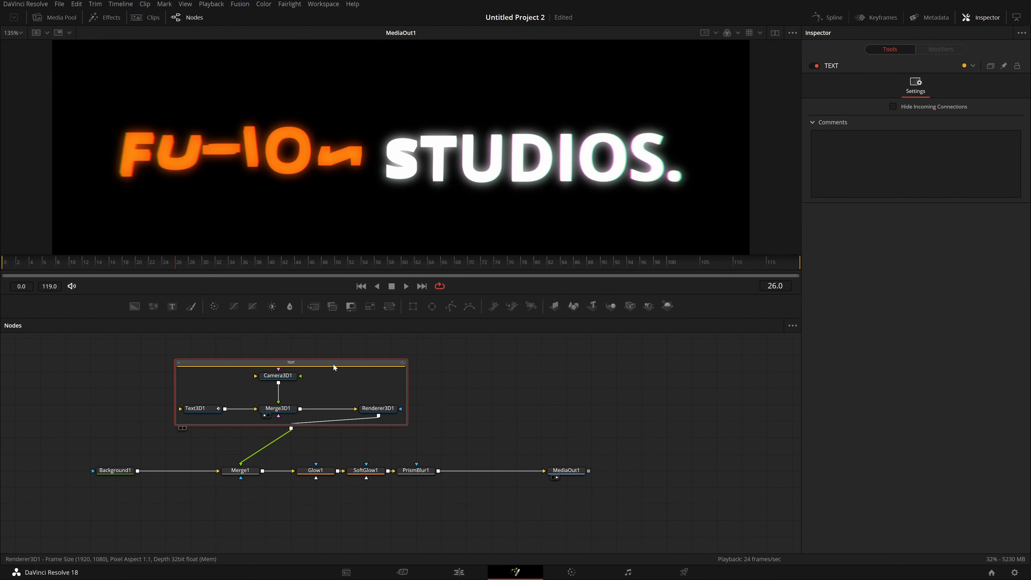
Step: Review the nodes inside the TEXT group and try enabling lighting on Renderer3D1, switching it back off
{"action": "left_click", "coordinate": [271, 410]}
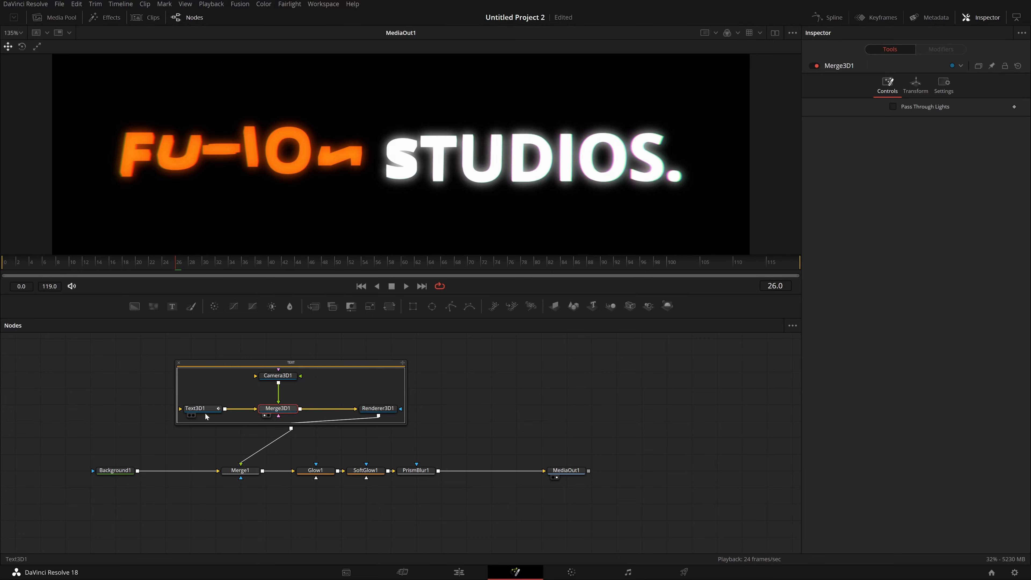
{"action": "left_click", "coordinate": [205, 412]}
{"action": "left_click", "coordinate": [291, 411]}
{"action": "left_click", "coordinate": [377, 408]}
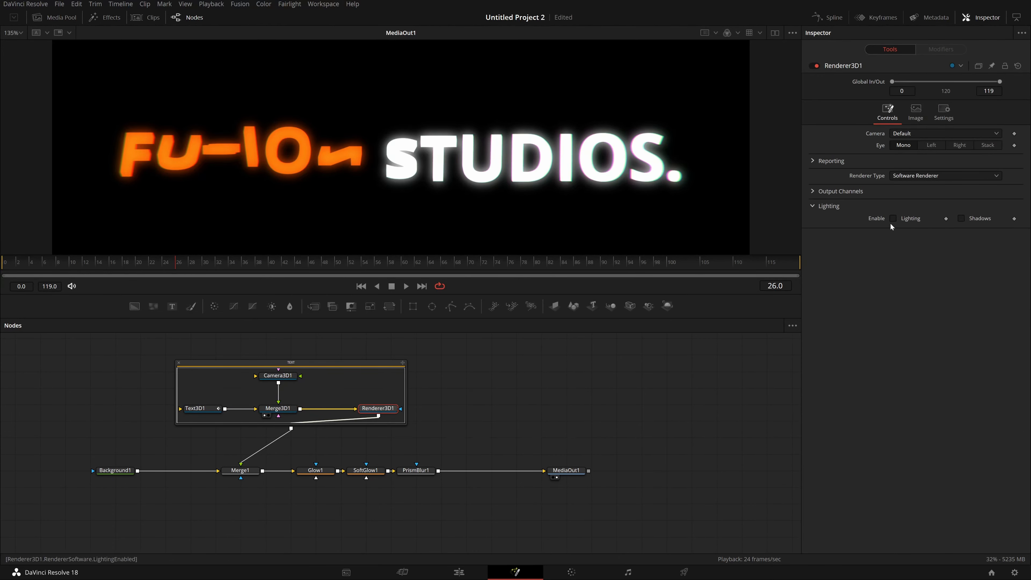
{"action": "left_click", "coordinate": [908, 220]}
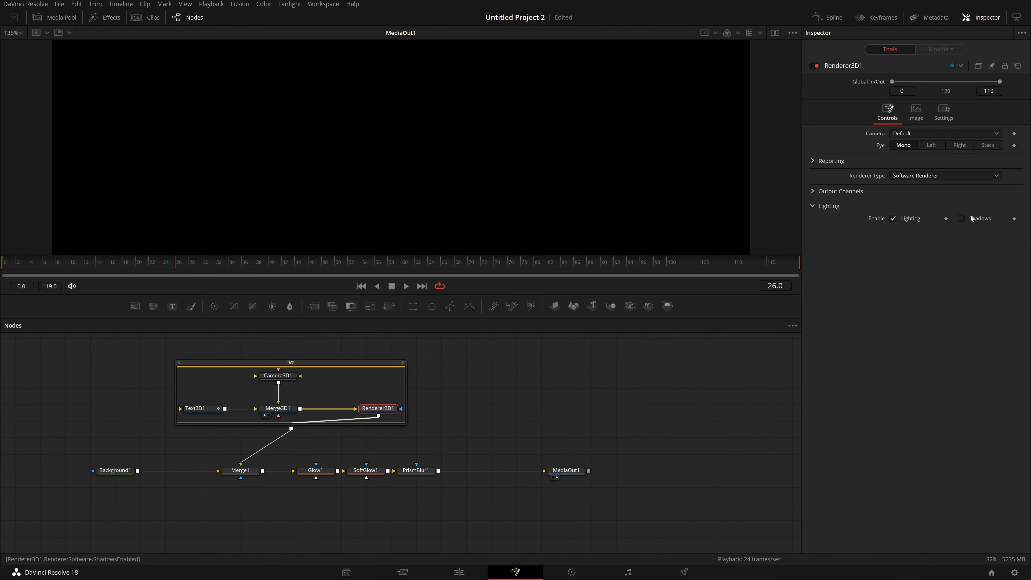
{"action": "left_click", "coordinate": [908, 219]}
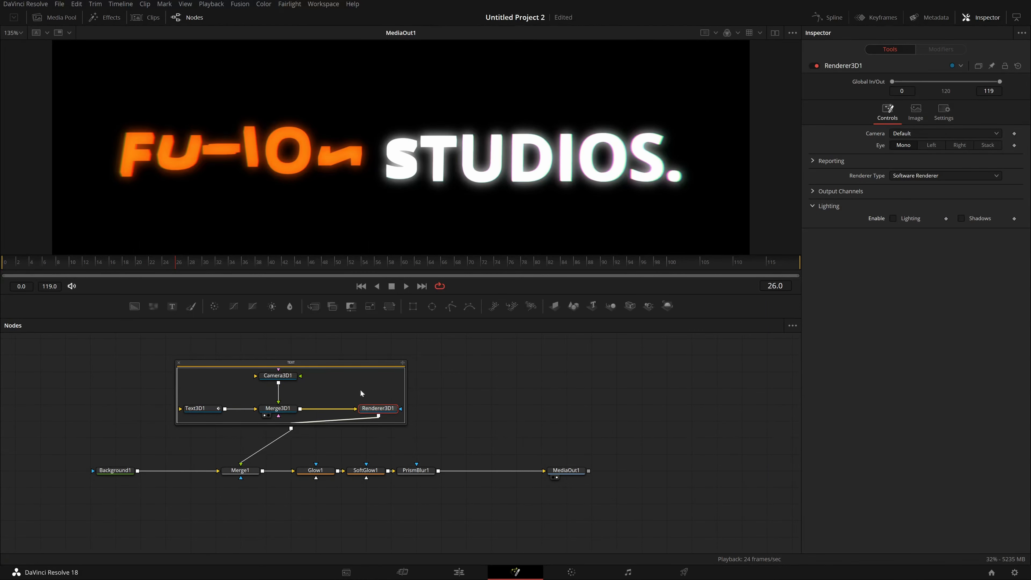
Step: Collapse the TEXT group, align it directly above Merge1 and enlarge the viewer
{"action": "left_click", "coordinate": [179, 364]}
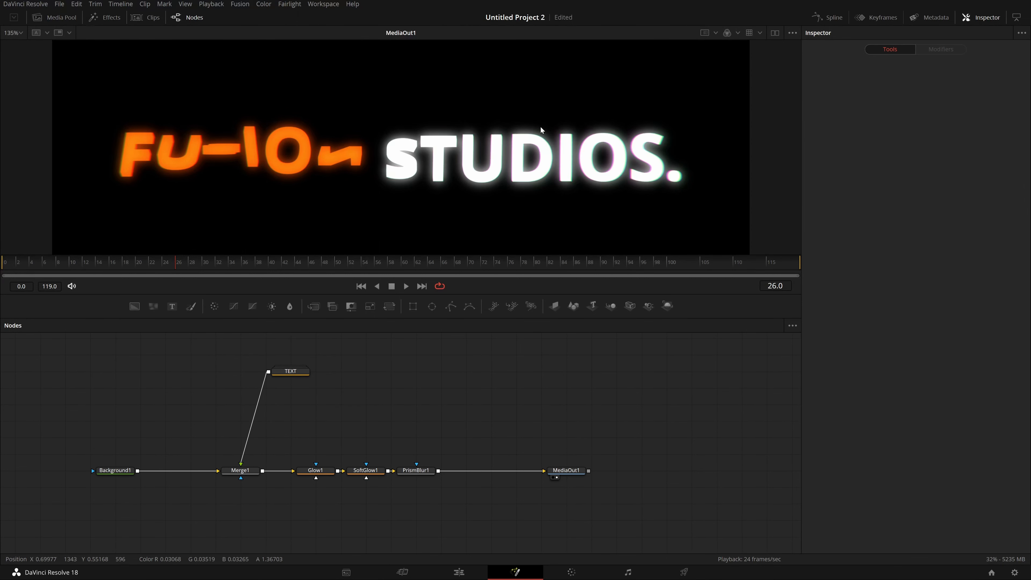
{"action": "left_click_drag", "start_coordinate": [290, 371], "coordinate": [240, 420]}
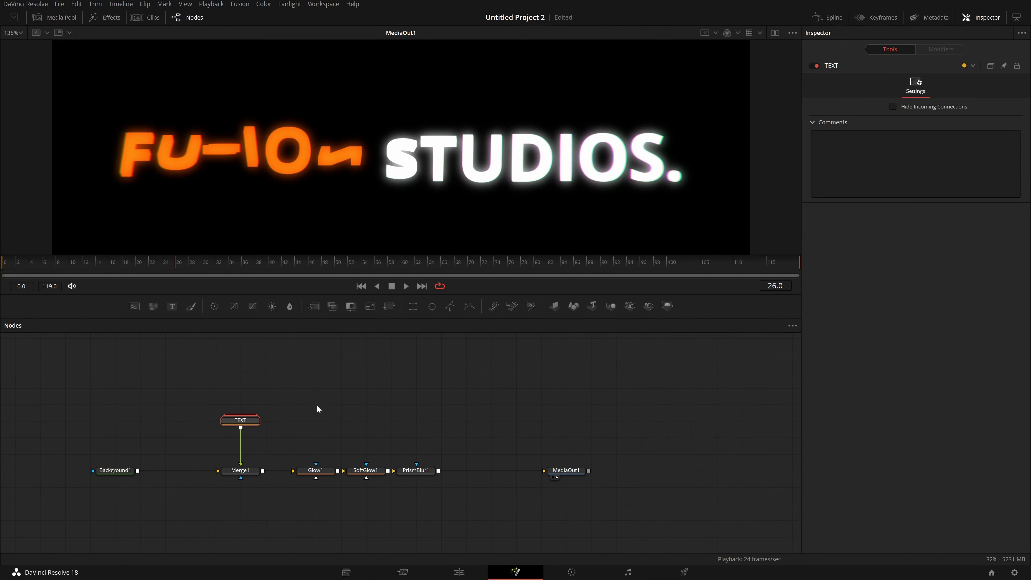
{"action": "left_click_drag", "start_coordinate": [325, 402], "coordinate": [311, 392]}
{"action": "left_click_drag", "start_coordinate": [499, 291], "coordinate": [499, 408]}
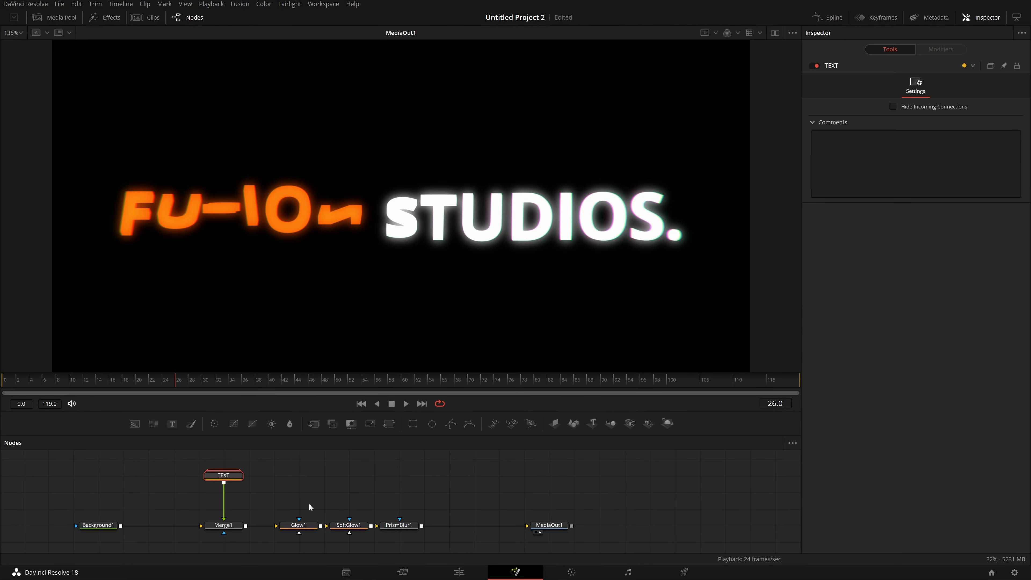
Step: Move Background1 farther from Merge1 and insert a new Merge node between them
{"action": "left_click", "coordinate": [140, 502]}
{"action": "left_click", "coordinate": [108, 527]}
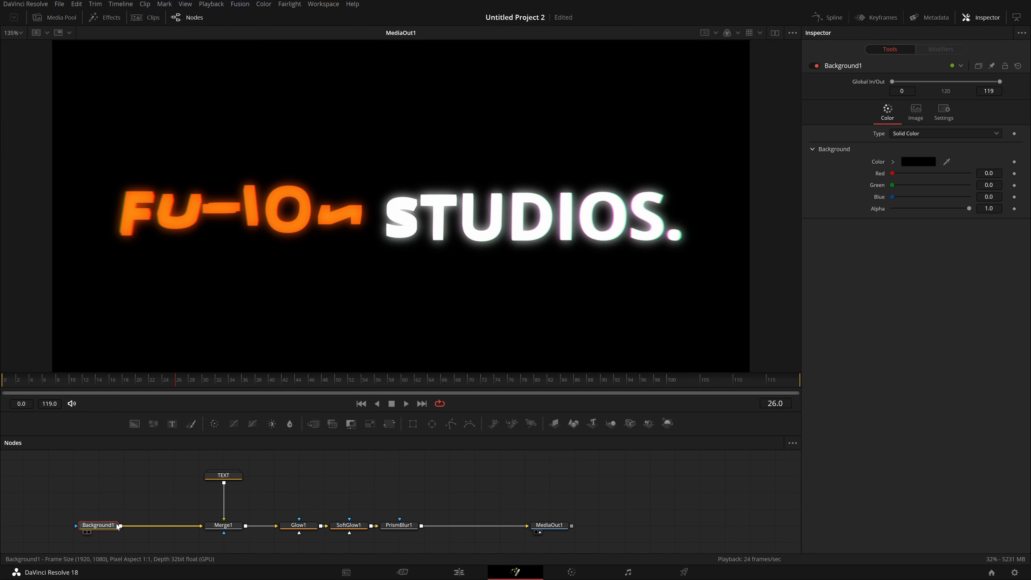
{"action": "left_click_drag", "start_coordinate": [98, 525], "coordinate": [48, 525]}
{"action": "left_click", "coordinate": [314, 426]}
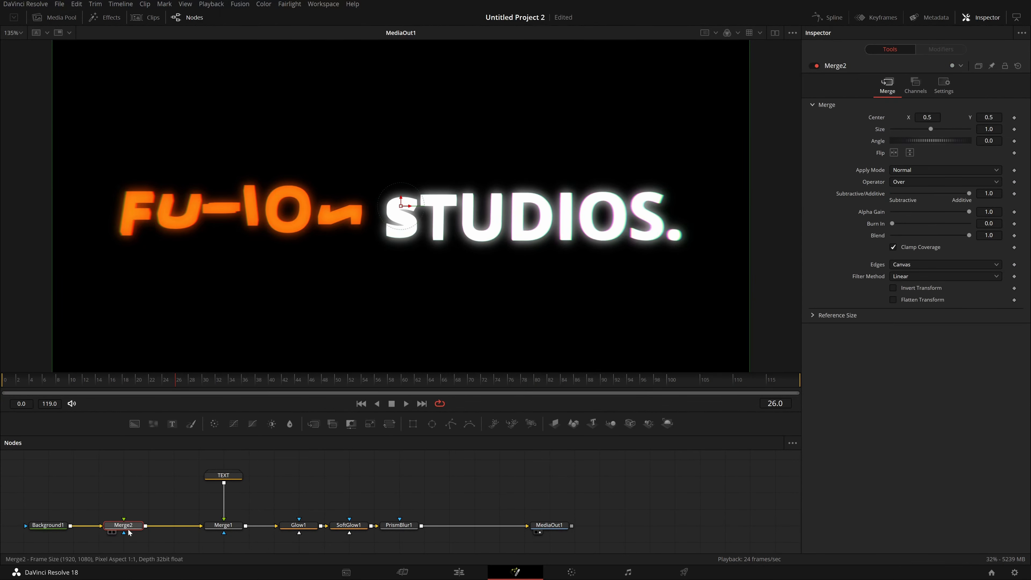
Step: Look through the Media Pool, close it again and fit the image to the viewer
{"action": "left_click", "coordinate": [49, 19]}
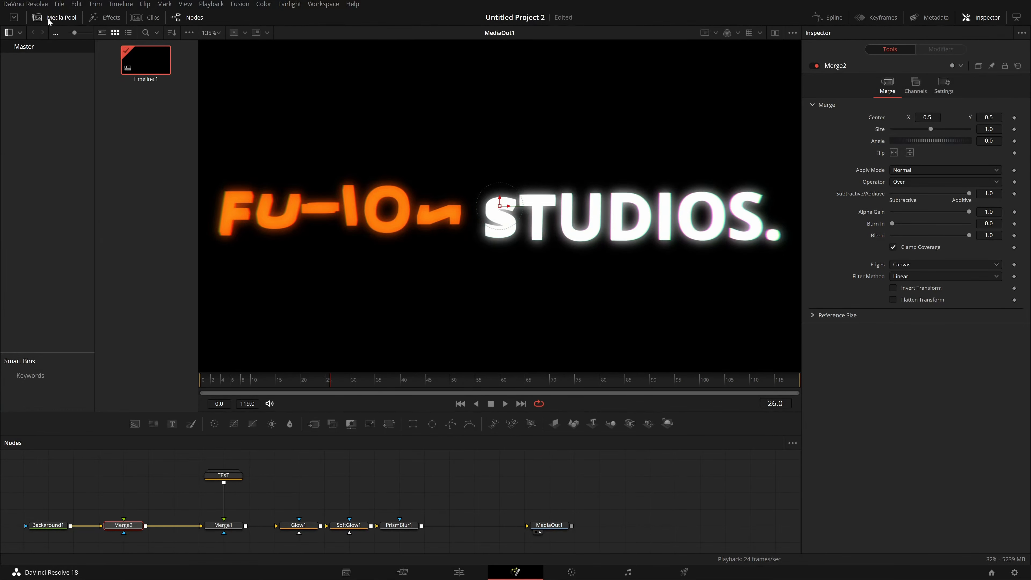
{"action": "left_click", "coordinate": [49, 20]}
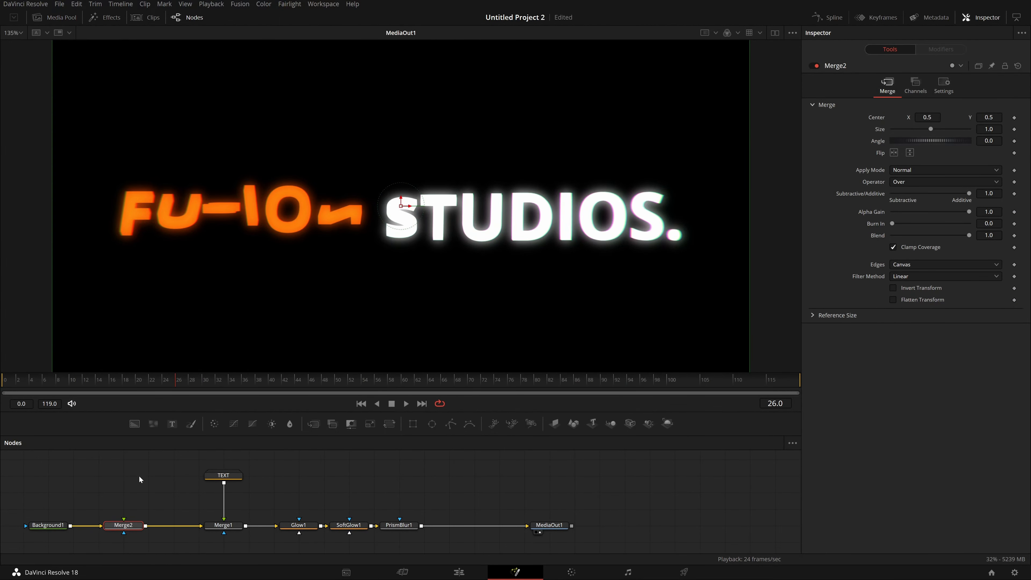
{"action": "key", "text": "ctrl+f"}
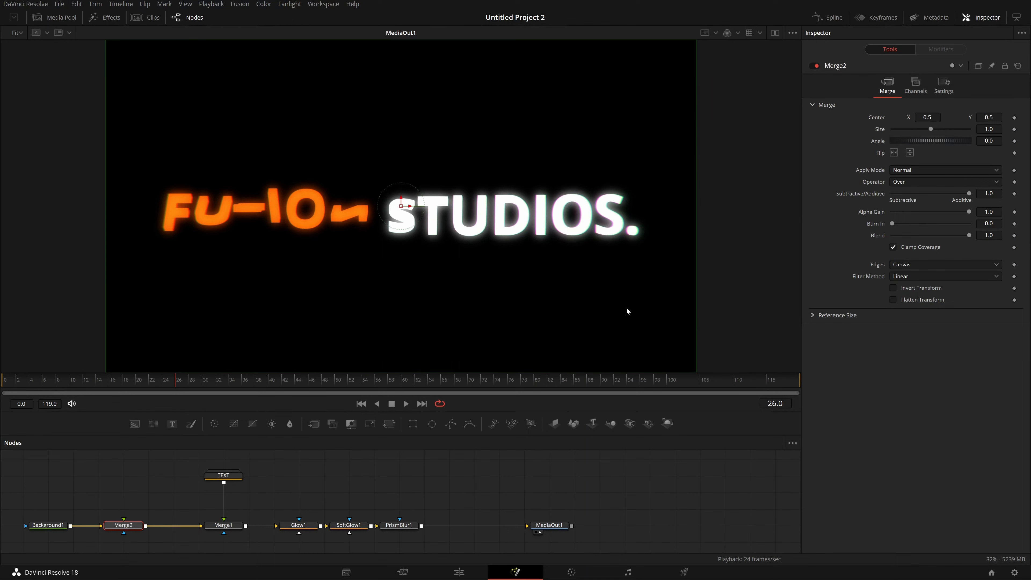
Step: Add a Film Grain node after PrismBlur1 with opacity 1.0, and set its texture and softness to 0
{"action": "left_click_drag", "start_coordinate": [356, 499], "coordinate": [286, 497]}
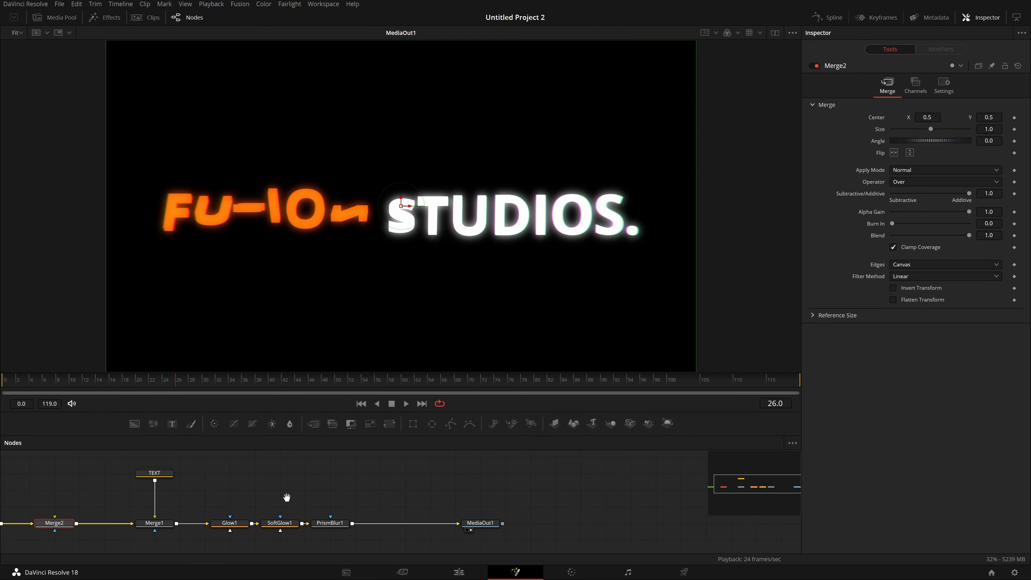
{"action": "left_click", "coordinate": [330, 523]}
{"action": "key", "text": "shift+space"}
{"action": "type", "text": "F"}
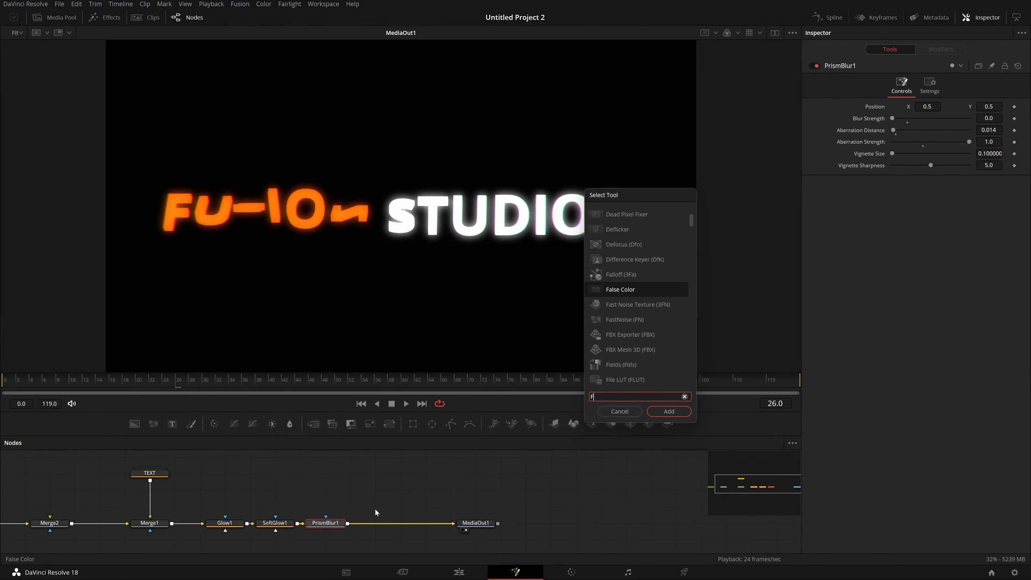
{"action": "type", "text": "ILM"}
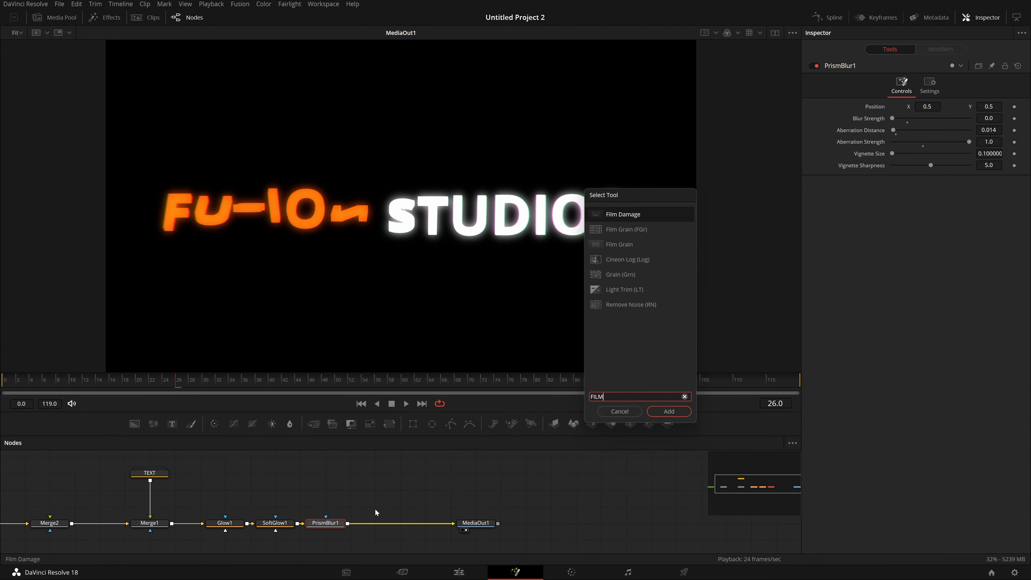
{"action": "key", "text": "Down"}
{"action": "key", "text": "Down"}
{"action": "key", "text": "Return"}
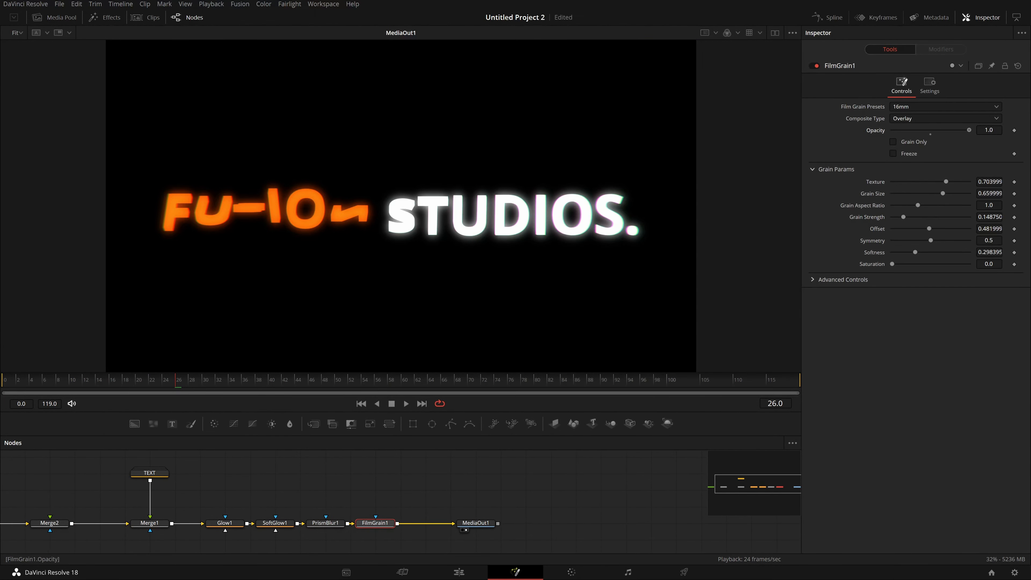
{"action": "left_click_drag", "start_coordinate": [946, 181], "coordinate": [892, 182]}
{"action": "left_click_drag", "start_coordinate": [915, 252], "coordinate": [892, 252]}
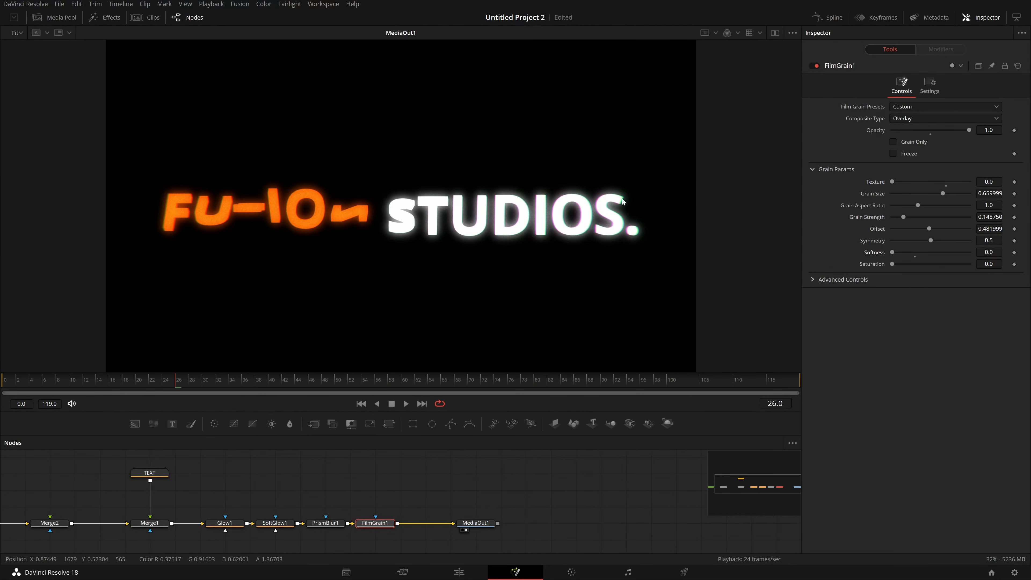
Step: Zoom the viewer to 400% and play the animation to check the grain on the letters
{"action": "left_click", "coordinate": [17, 33]}
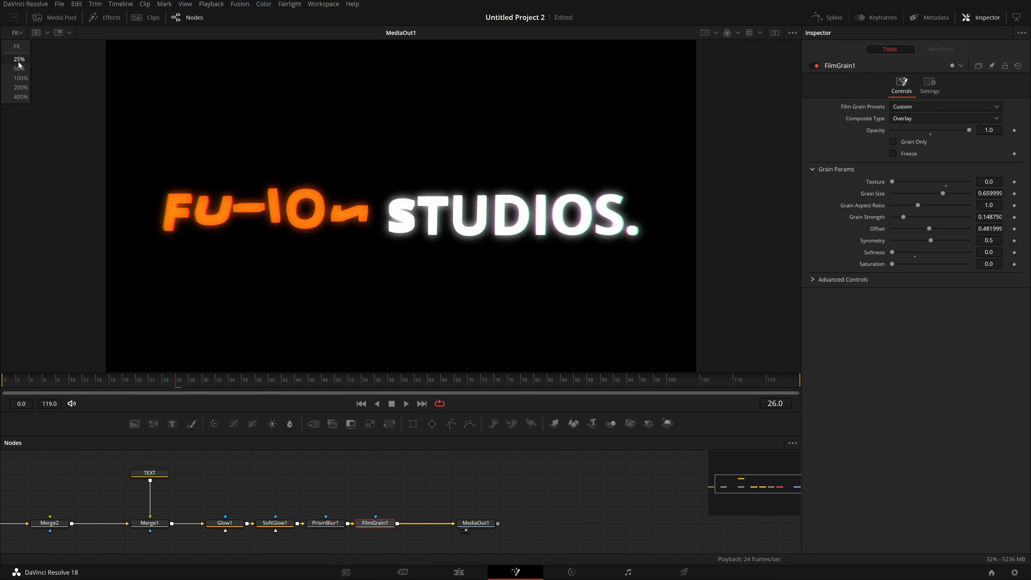
{"action": "left_click", "coordinate": [17, 62]}
{"action": "left_click", "coordinate": [406, 403]}
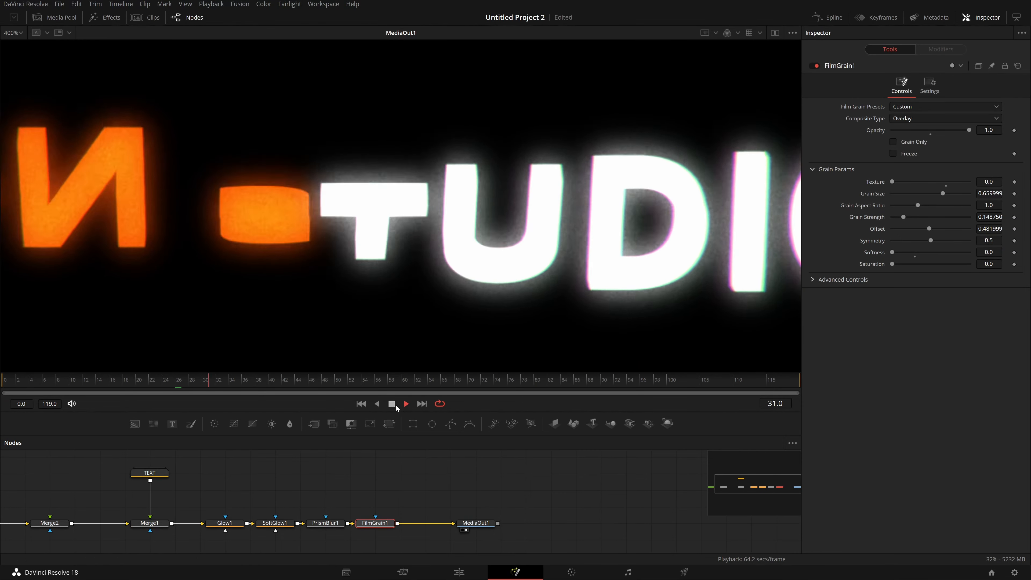
{"action": "left_click", "coordinate": [392, 404]}
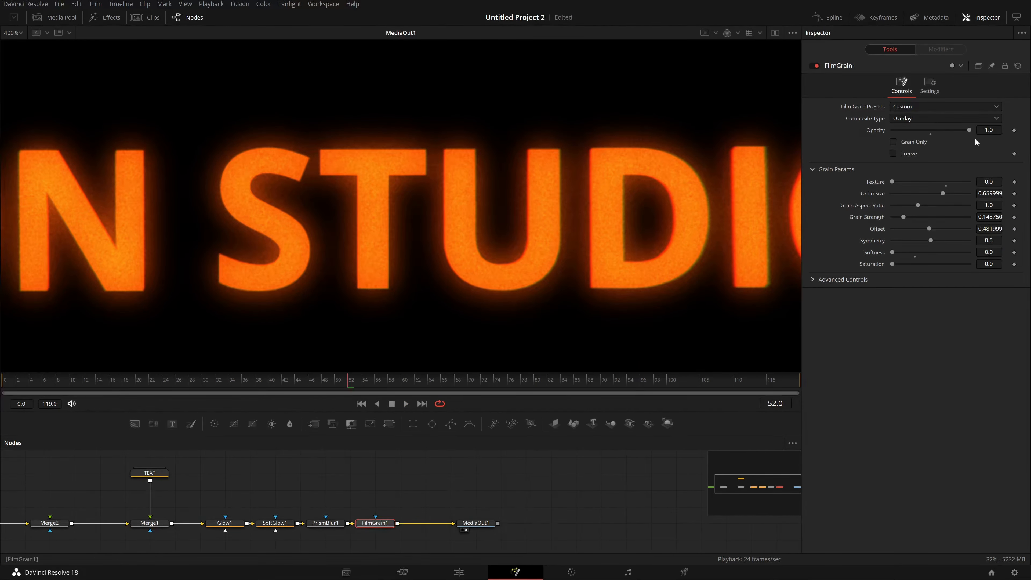
Step: Play the film grain on its own with Grain Only, then switch back and play the grained text
{"action": "left_click", "coordinate": [911, 142]}
{"action": "left_click", "coordinate": [406, 404]}
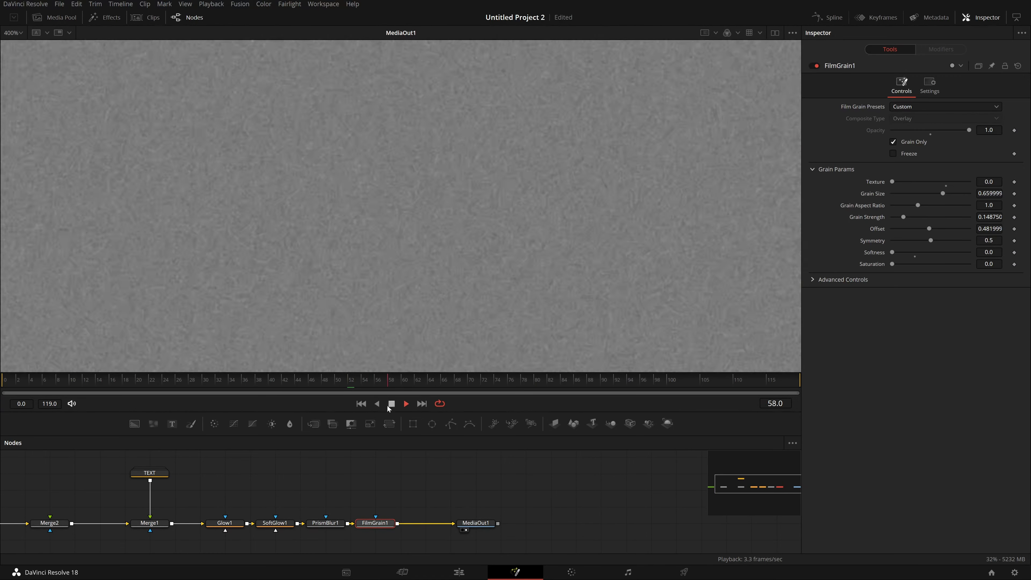
{"action": "left_click", "coordinate": [391, 403]}
{"action": "left_click", "coordinate": [917, 142]}
{"action": "left_click", "coordinate": [406, 403]}
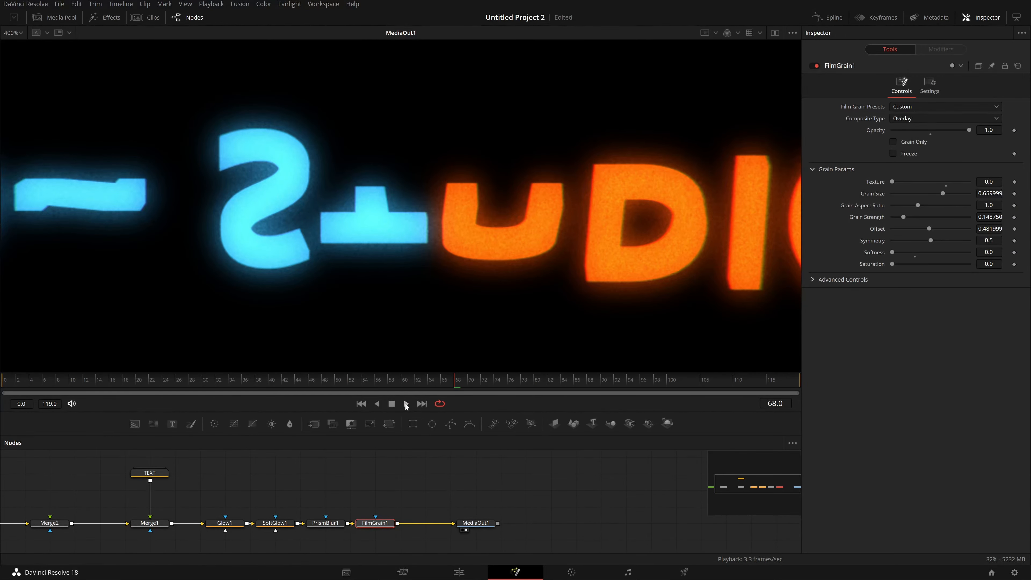
{"action": "left_click", "coordinate": [394, 406]}
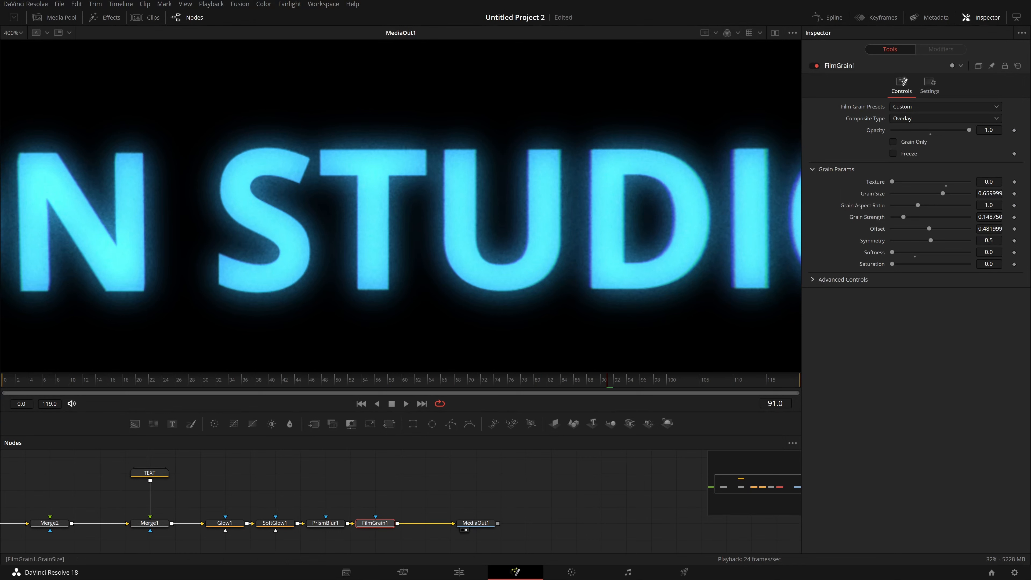
Step: Set the Film Grain's grain size to 0.63 and grain strength to 0.25
{"action": "mouse_move", "coordinate": [943, 193]}
{"action": "left_mouse_down"}
{"action": "mouse_move", "coordinate": [891, 193]}
{"action": "mouse_move", "coordinate": [936, 193]}
{"action": "left_mouse_up"}
{"action": "type", "text": "0.66"}
{"action": "key", "text": "Return"}
{"action": "left_click_drag", "start_coordinate": [988, 220], "coordinate": [1023, 220]}
{"action": "type", "text": "0.25"}
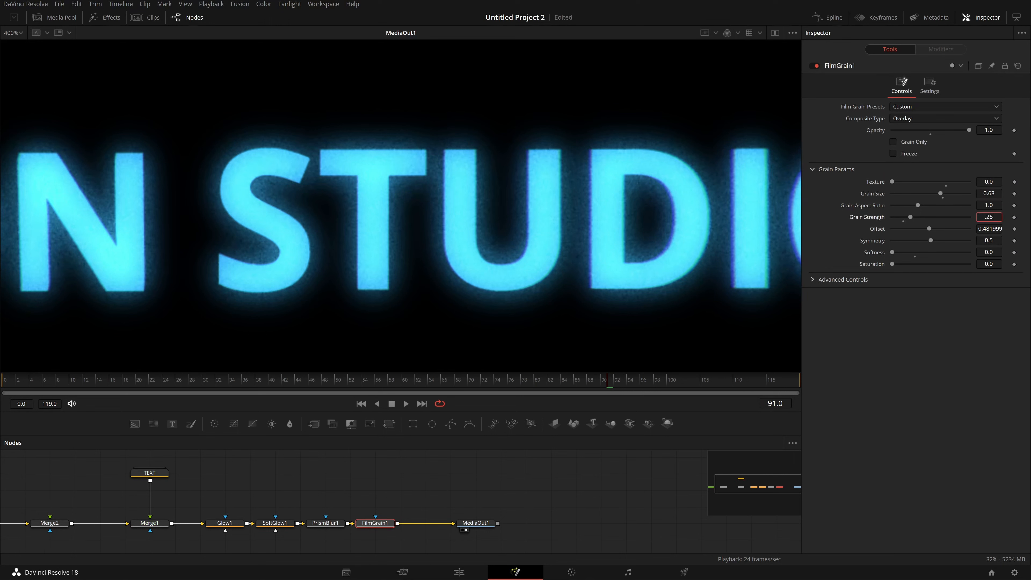
{"action": "key", "text": "Tab"}
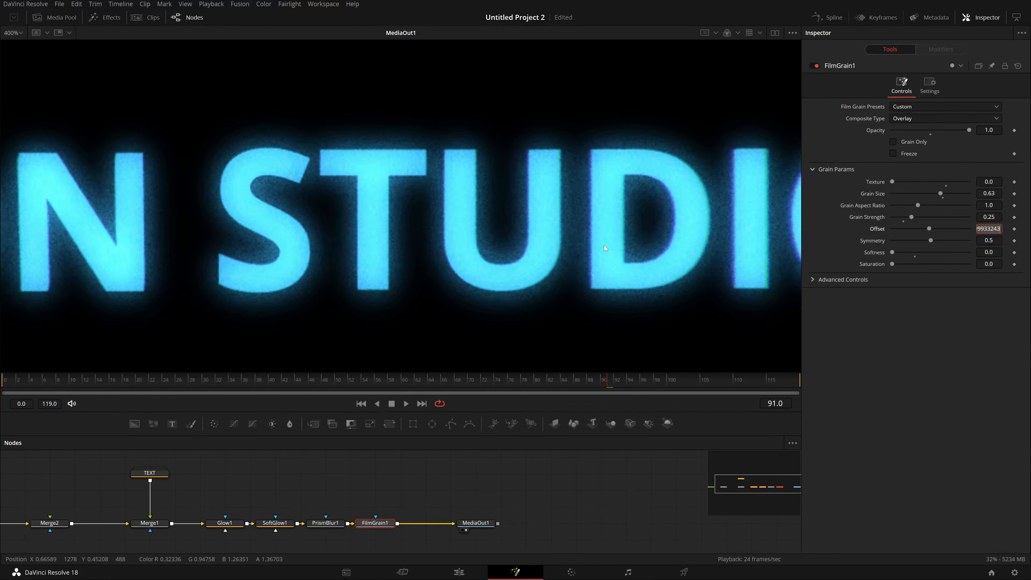
{"action": "key", "text": "BackSpace"}
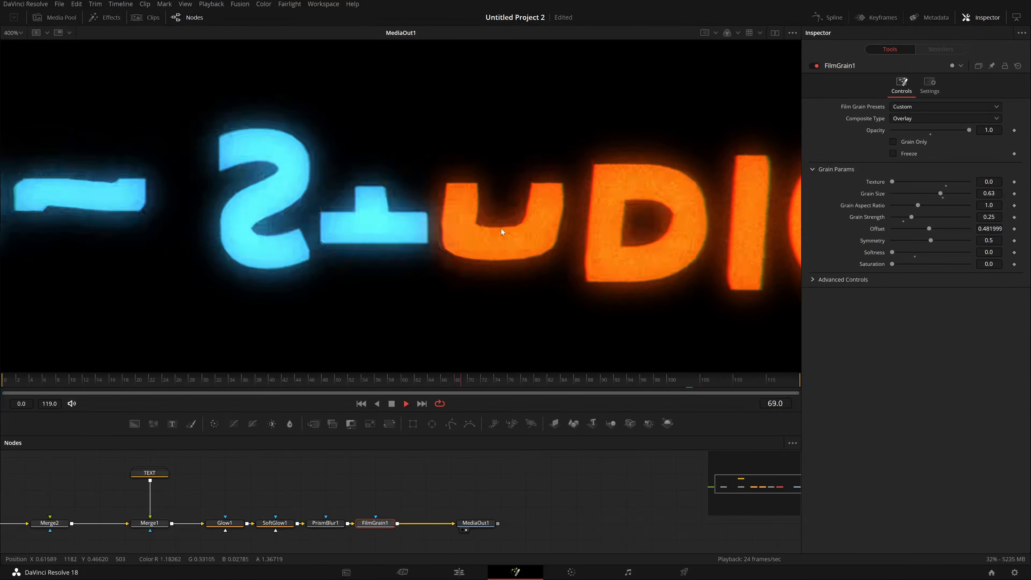
Step: Fit the image to the viewer, stop playback and add an Aperture Diffraction node after FilmGrain1
{"action": "key", "text": "ctrl+f"}
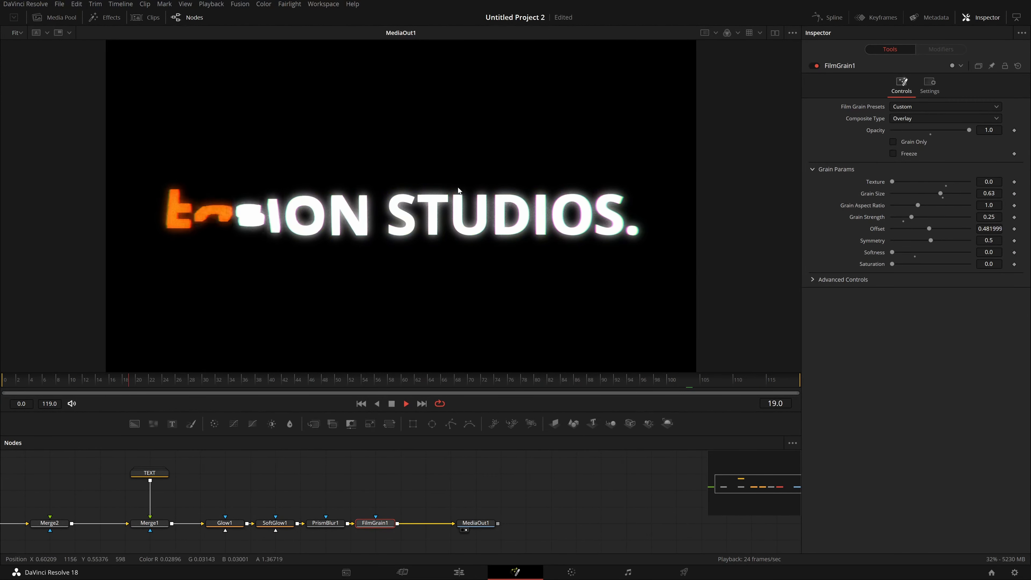
{"action": "left_click_drag", "start_coordinate": [428, 494], "coordinate": [404, 469]}
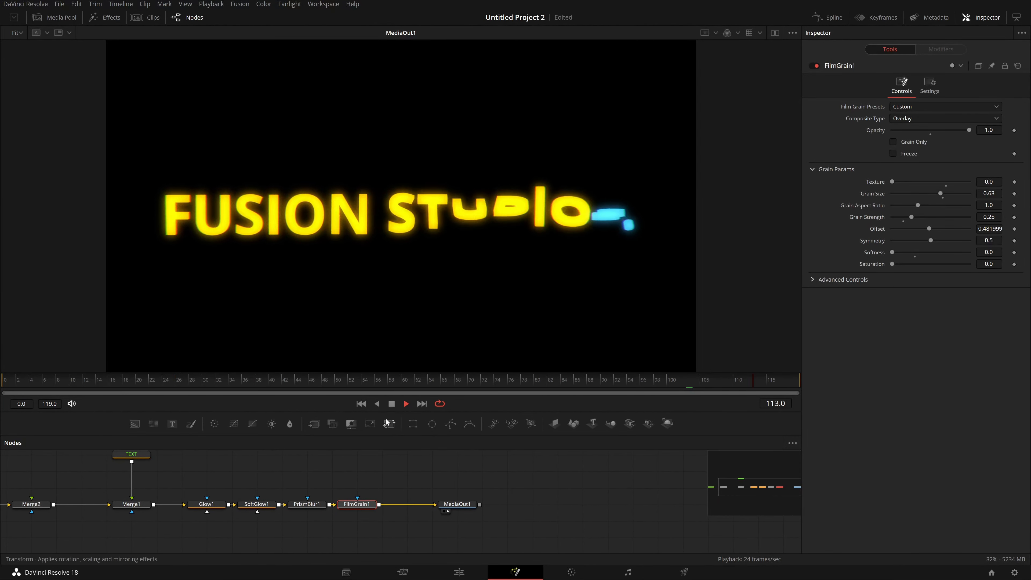
{"action": "left_click", "coordinate": [390, 404]}
{"action": "key", "text": "shift+space"}
{"action": "type", "text": "FILM"}
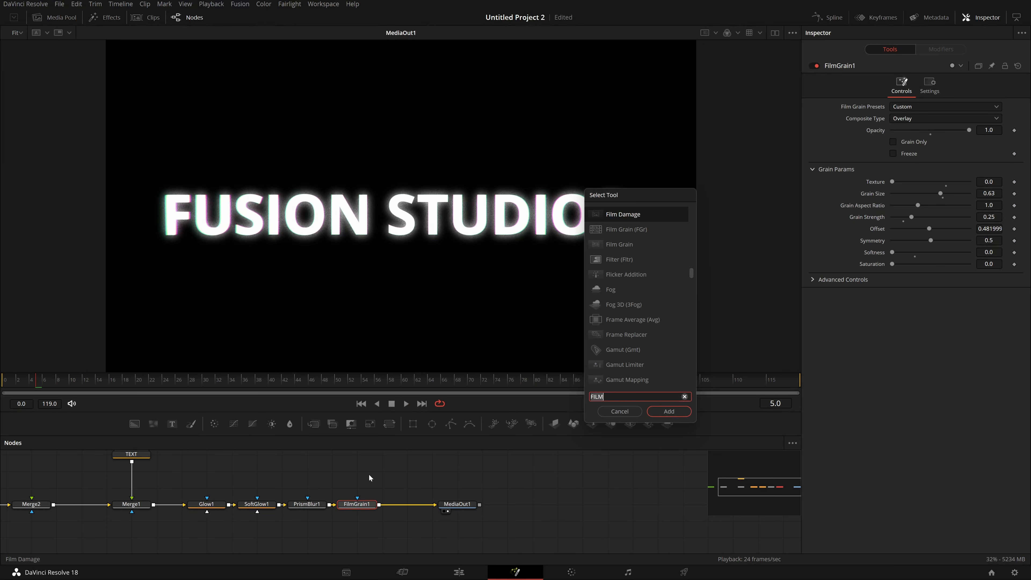
{"action": "key", "text": "BackSpace"}
{"action": "key", "text": "BackSpace"}
{"action": "key", "text": "BackSpace"}
{"action": "key", "text": "BackSpace"}
{"action": "type", "text": "APER"}
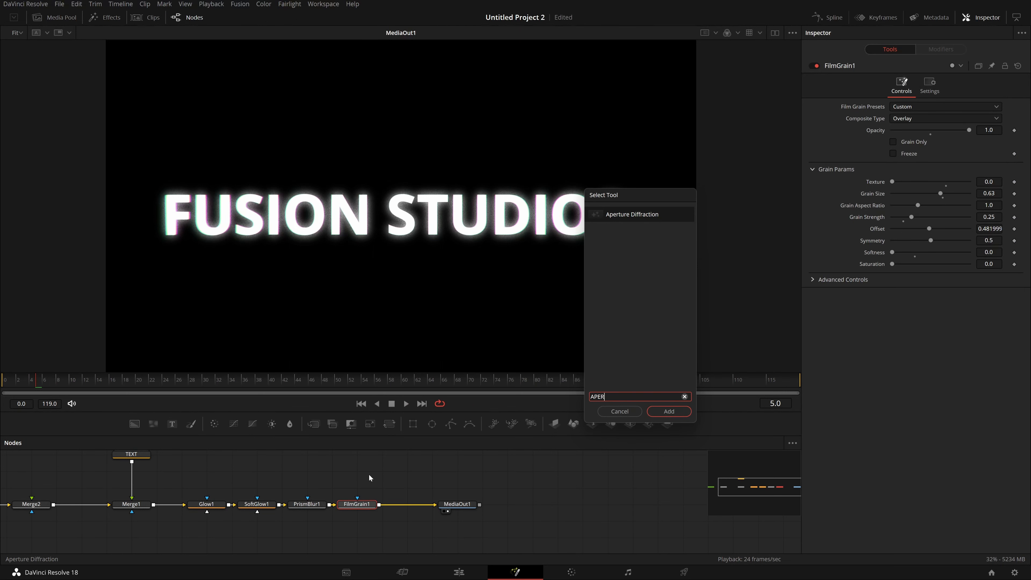
{"action": "key", "text": "Return"}
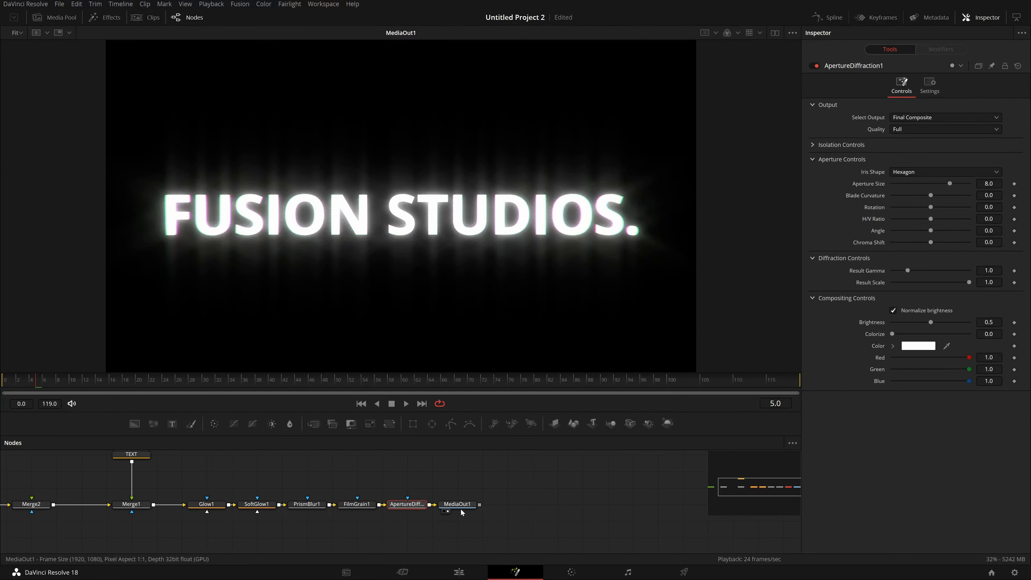
Step: Reorder the nodes so Aperture Diffraction sits before FilmGrain1, and space out MediaOut1 to leave room after the grain
{"action": "left_click_drag", "start_coordinate": [457, 506], "coordinate": [532, 506]}
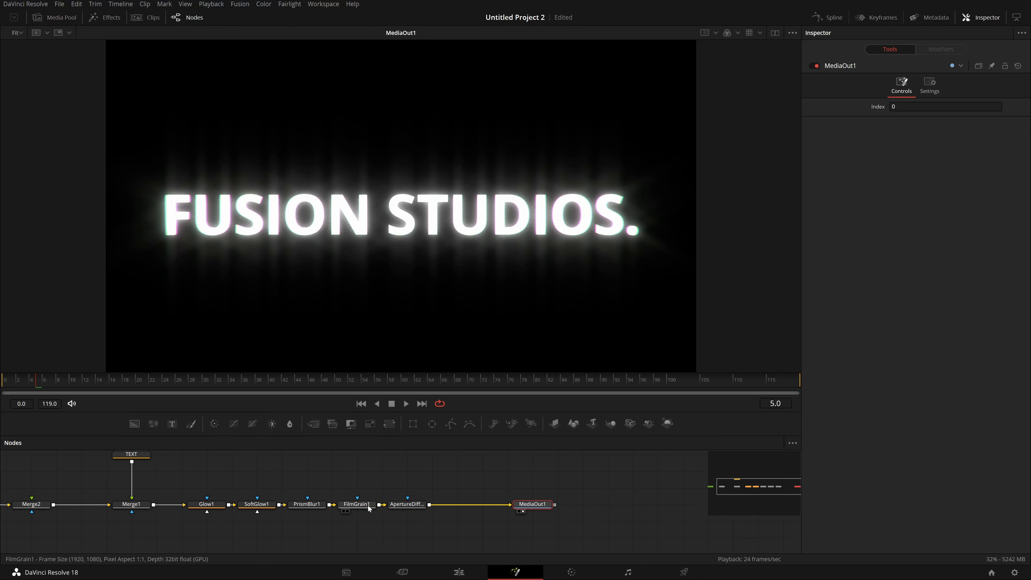
{"action": "mouse_move", "coordinate": [369, 507]}
{"action": "left_mouse_down"}
{"action": "mouse_move", "coordinate": [488, 508]}
{"action": "mouse_move", "coordinate": [399, 515]}
{"action": "mouse_move", "coordinate": [383, 506]}
{"action": "left_mouse_up"}
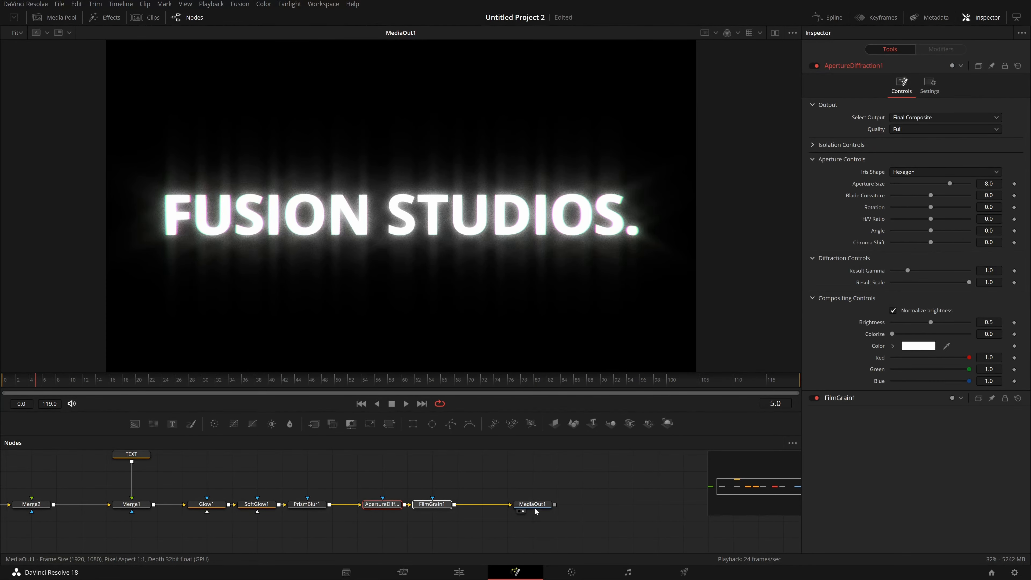
{"action": "left_click_drag", "start_coordinate": [535, 508], "coordinate": [510, 508]}
{"action": "left_click_drag", "start_coordinate": [479, 488], "coordinate": [675, 507]}
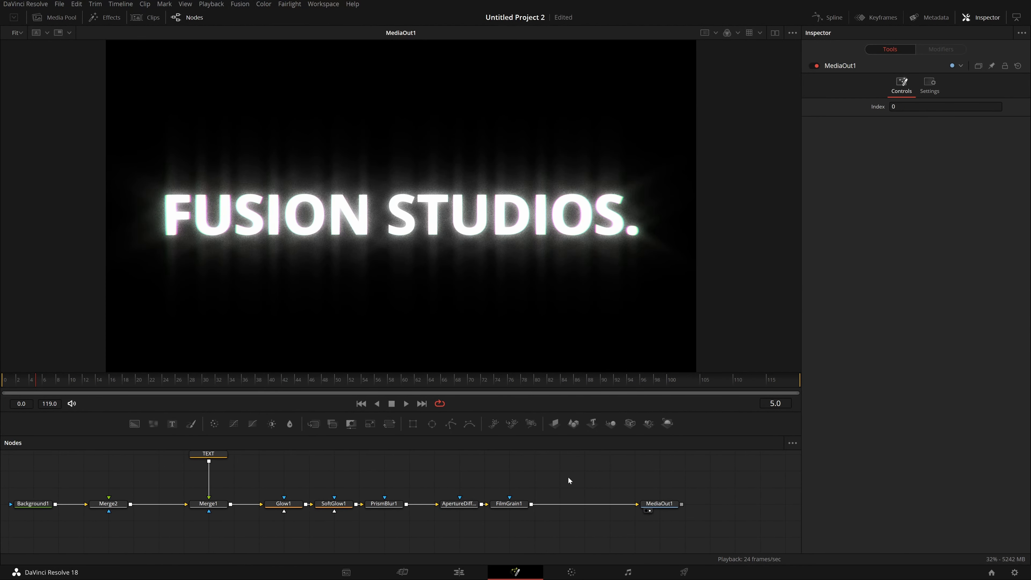
{"action": "left_click_drag", "start_coordinate": [568, 476], "coordinate": [529, 493]}
Step: Give the Aperture Diffraction a Square iris, aperture size 10, result gamma 0.759, result scale 0.8198 and brightness 0.312
{"action": "left_click", "coordinate": [420, 519]}
{"action": "left_click", "coordinate": [938, 174]}
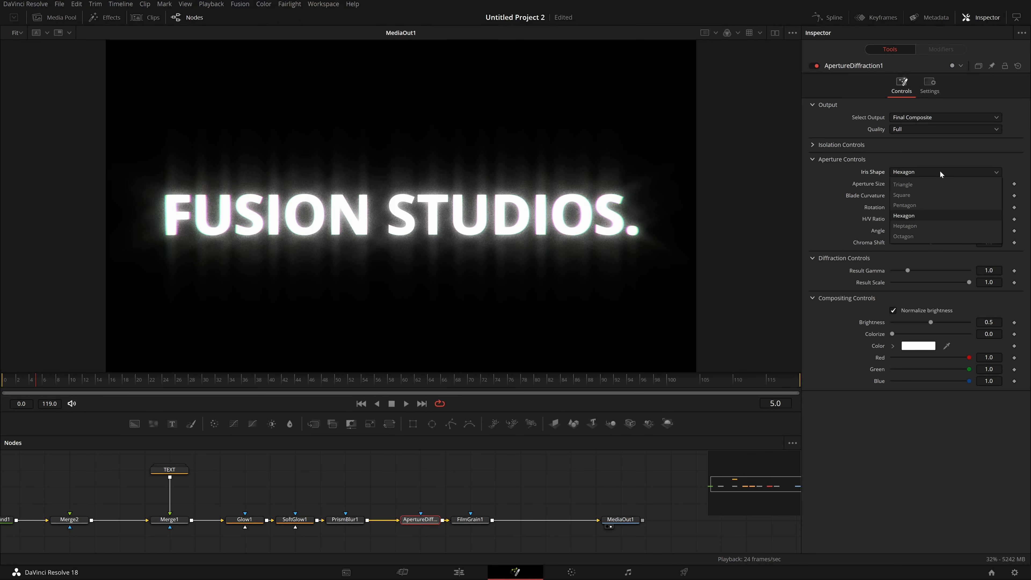
{"action": "left_click", "coordinate": [934, 195]}
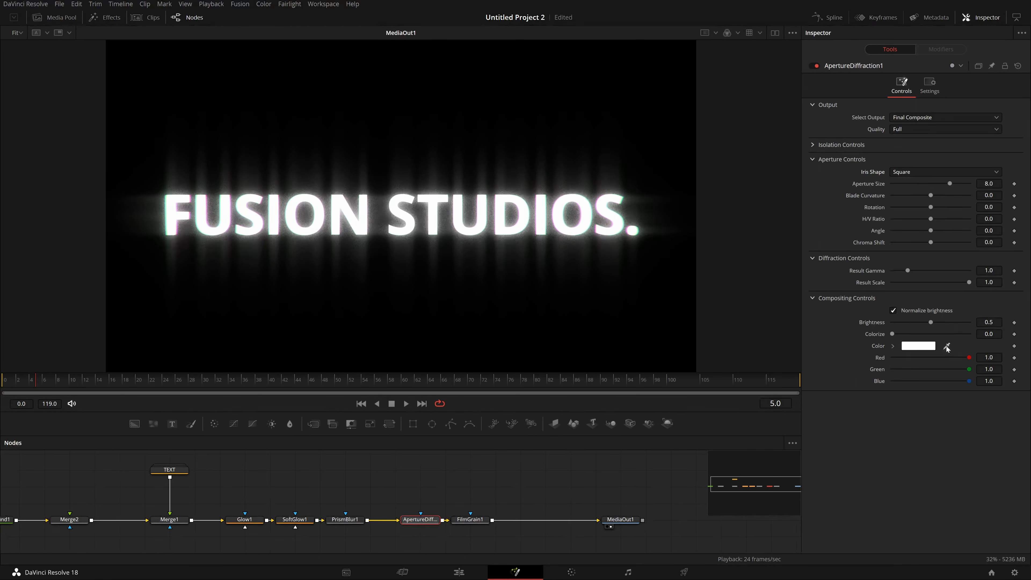
{"action": "left_click_drag", "start_coordinate": [950, 183], "coordinate": [972, 185]}
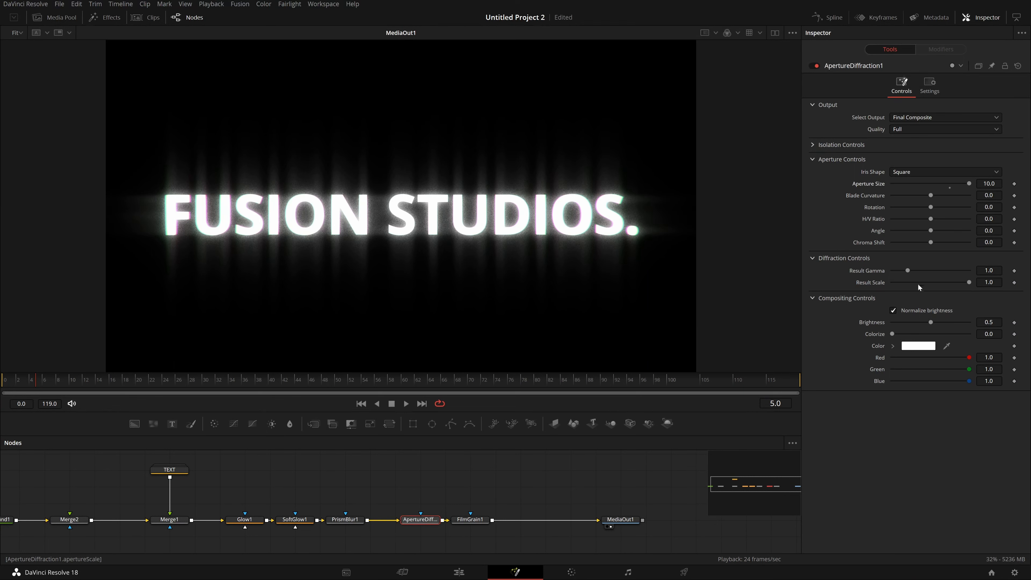
{"action": "mouse_move", "coordinate": [997, 282]}
{"action": "left_mouse_down"}
{"action": "mouse_move", "coordinate": [985, 282]}
{"action": "mouse_move", "coordinate": [1027, 270]}
{"action": "mouse_move", "coordinate": [980, 270]}
{"action": "mouse_move", "coordinate": [991, 282]}
{"action": "left_mouse_up"}
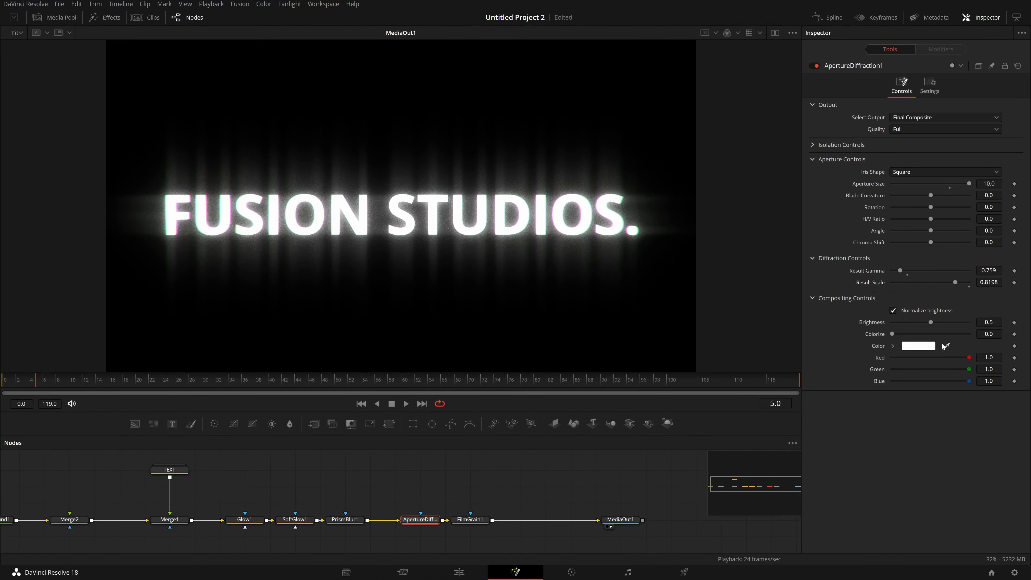
{"action": "mouse_move", "coordinate": [930, 322]}
{"action": "left_mouse_down"}
{"action": "mouse_move", "coordinate": [907, 321]}
{"action": "mouse_move", "coordinate": [916, 322]}
{"action": "left_mouse_up"}
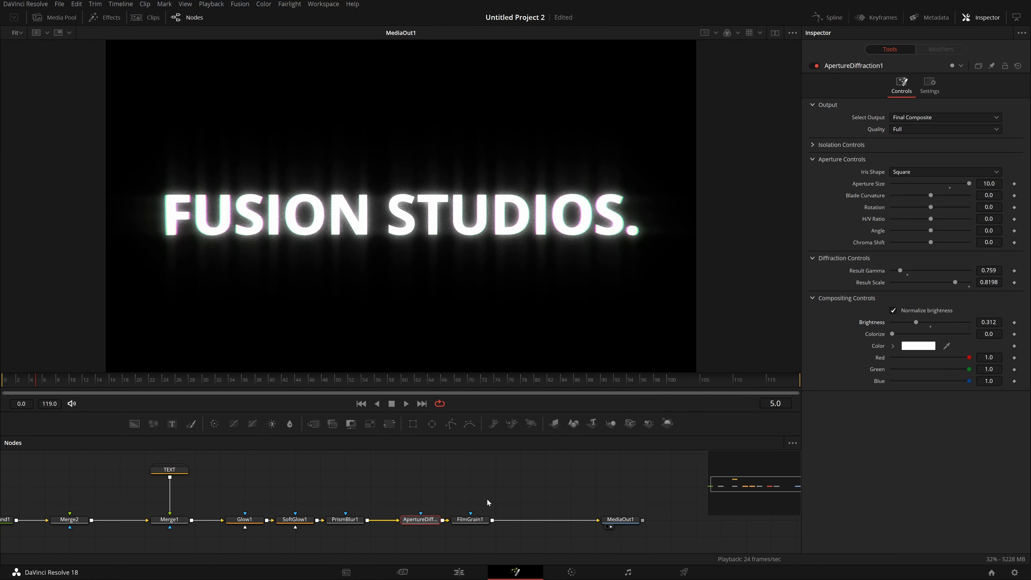
Step: Add a Color Corrector node after FilmGrain1 and position it between the grain and MediaOut1
{"action": "left_click", "coordinate": [484, 521]}
{"action": "key", "text": "shift+space"}
{"action": "type", "text": "APER"}
{"action": "key", "text": "BackSpace"}
{"action": "key", "text": "BackSpace"}
{"action": "key", "text": "BackSpace"}
{"action": "key", "text": "BackSpace"}
{"action": "type", "text": "C"}
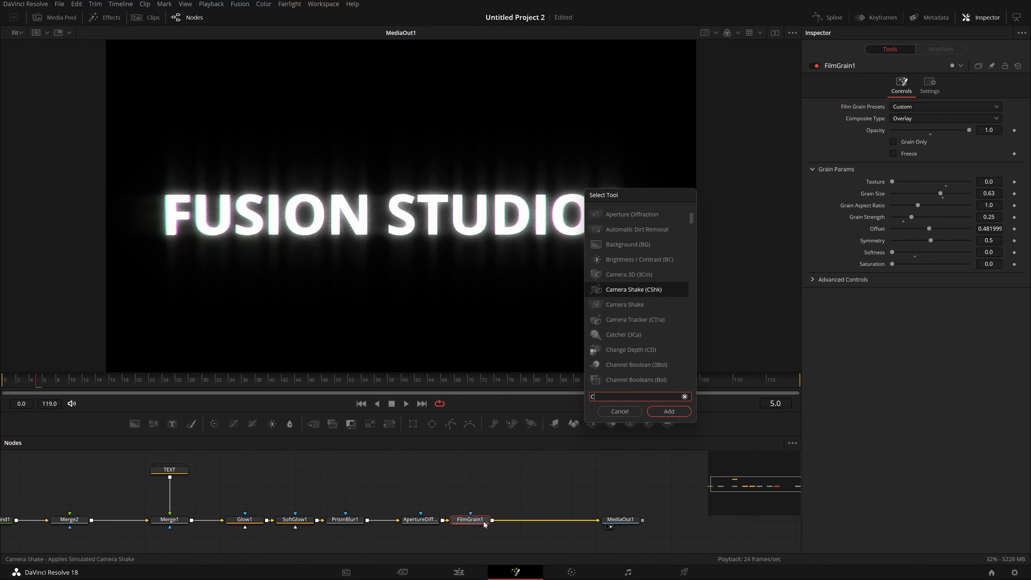
{"action": "type", "text": "OLOR"}
{"action": "key", "text": "Down"}
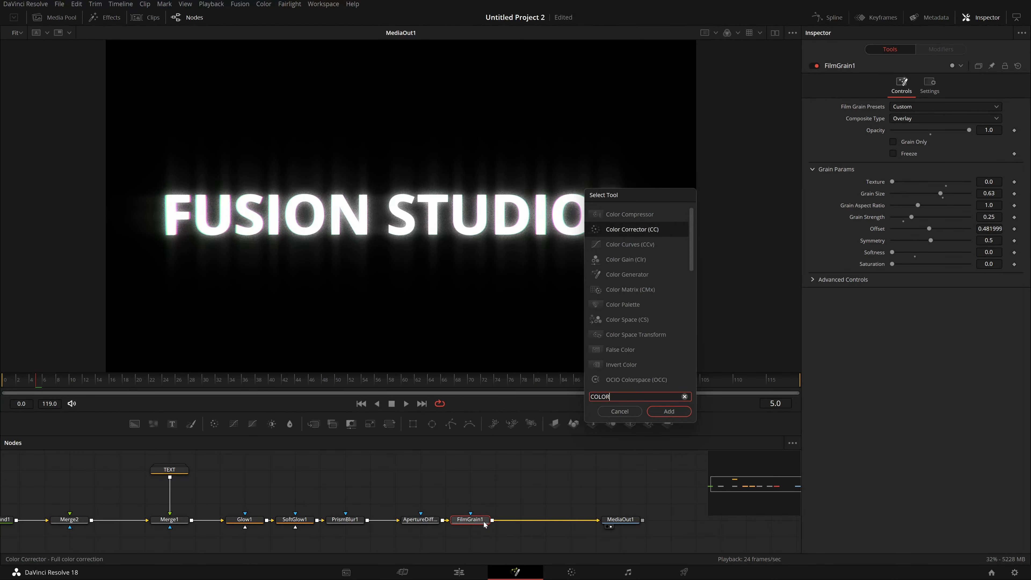
{"action": "key", "text": "Return"}
{"action": "left_click_drag", "start_coordinate": [533, 524], "coordinate": [558, 524]}
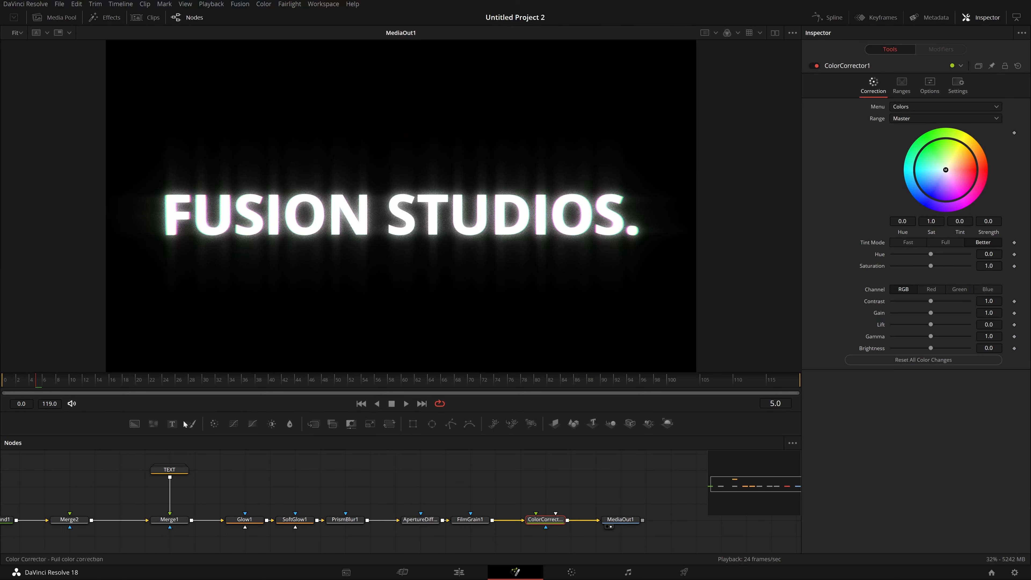
{"action": "left_click_drag", "start_coordinate": [564, 504], "coordinate": [511, 499]}
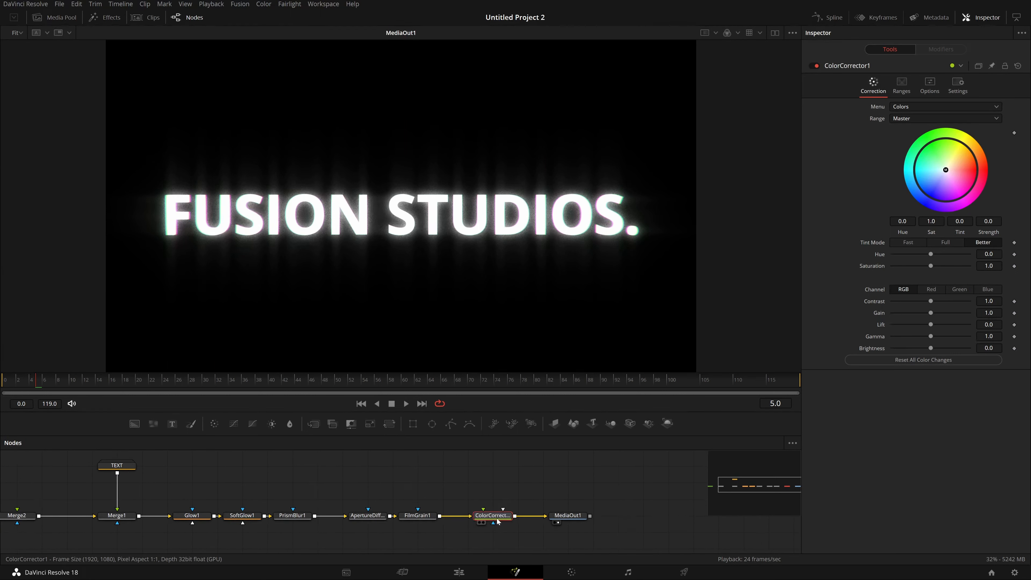
Step: Set the Color Corrector's contrast to 1.12, gain to 0.71, lift to 0.044, gamma to 1.179 and brightness to -0.017
{"action": "left_click_drag", "start_coordinate": [929, 306], "coordinate": [935, 326]}
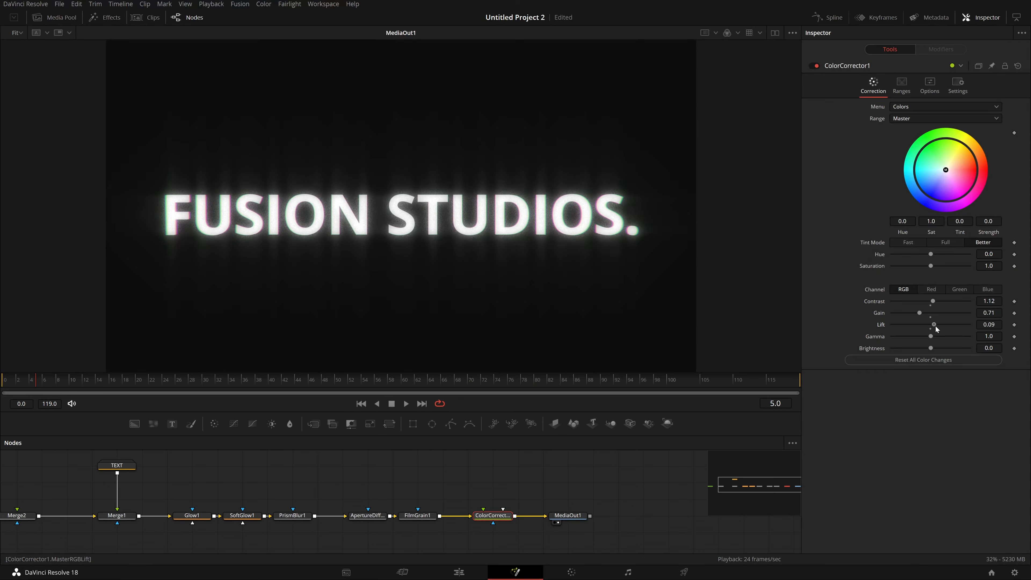
{"action": "left_click_drag", "start_coordinate": [998, 325], "coordinate": [987, 348]}
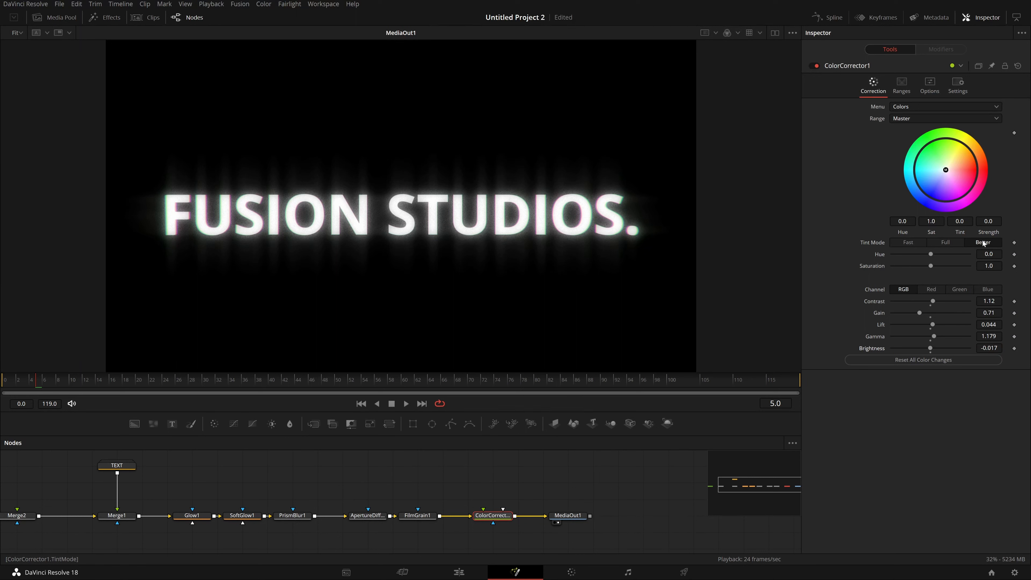
Step: Try a saturation of 0 on the Color Corrector at frame 26, and reset it to the default
{"action": "left_click_drag", "start_coordinate": [988, 265], "coordinate": [136, 282]}
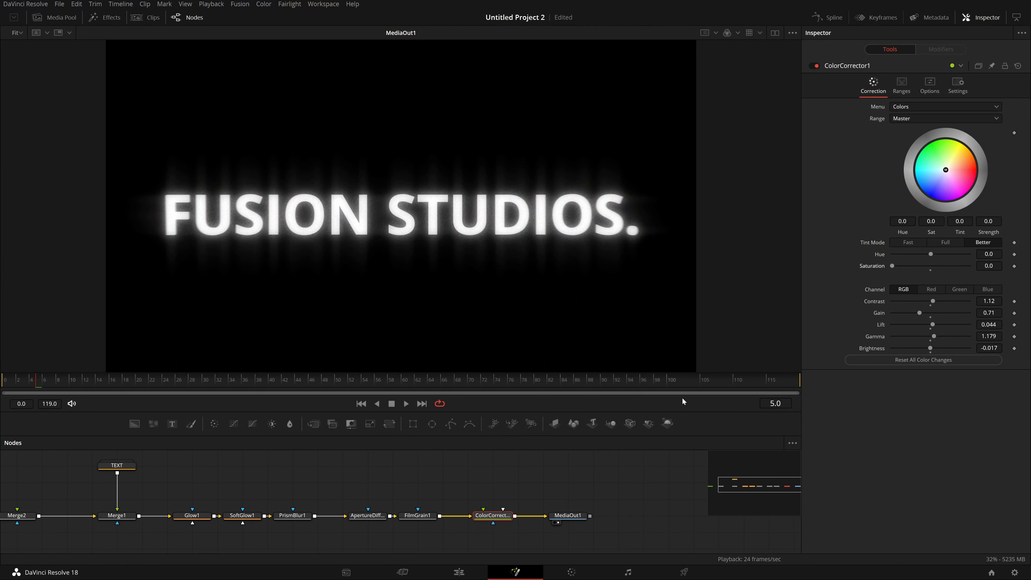
{"action": "left_click", "coordinate": [177, 384]}
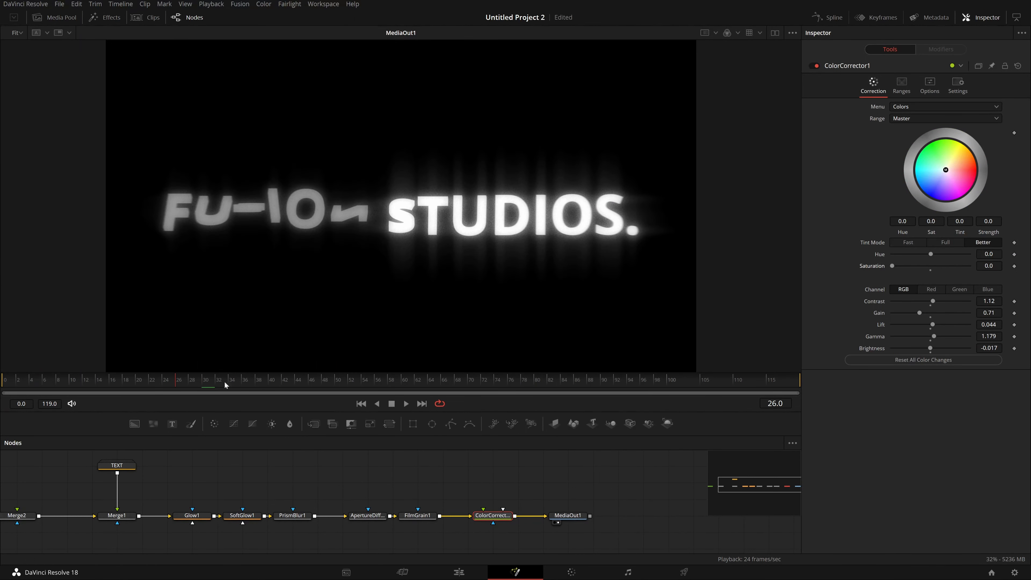
{"action": "left_click", "coordinate": [931, 270]}
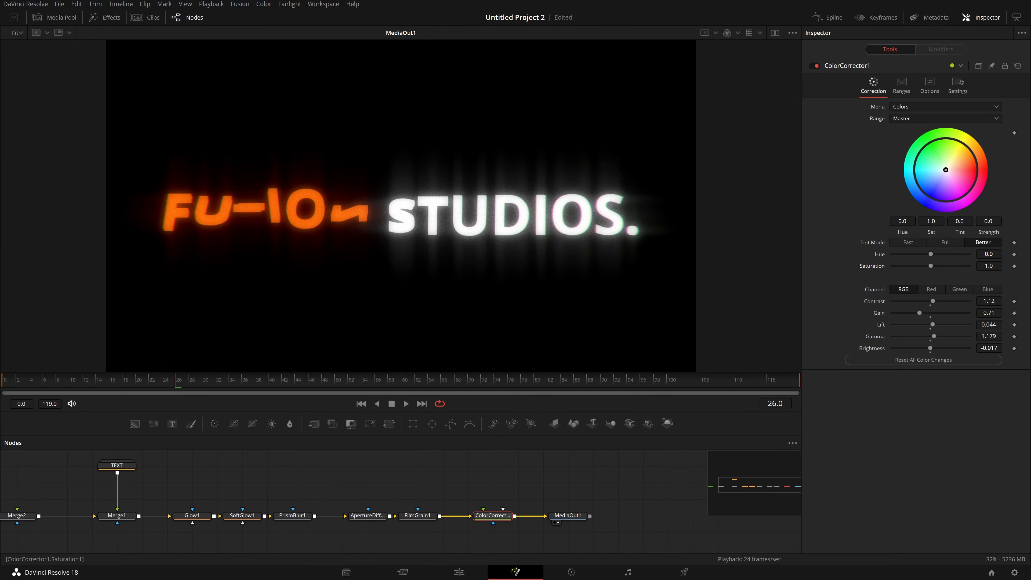
Step: Set the Color Corrector's saturation to 0.85 and save the project
{"action": "left_click_drag", "start_coordinate": [931, 266], "coordinate": [913, 265]}
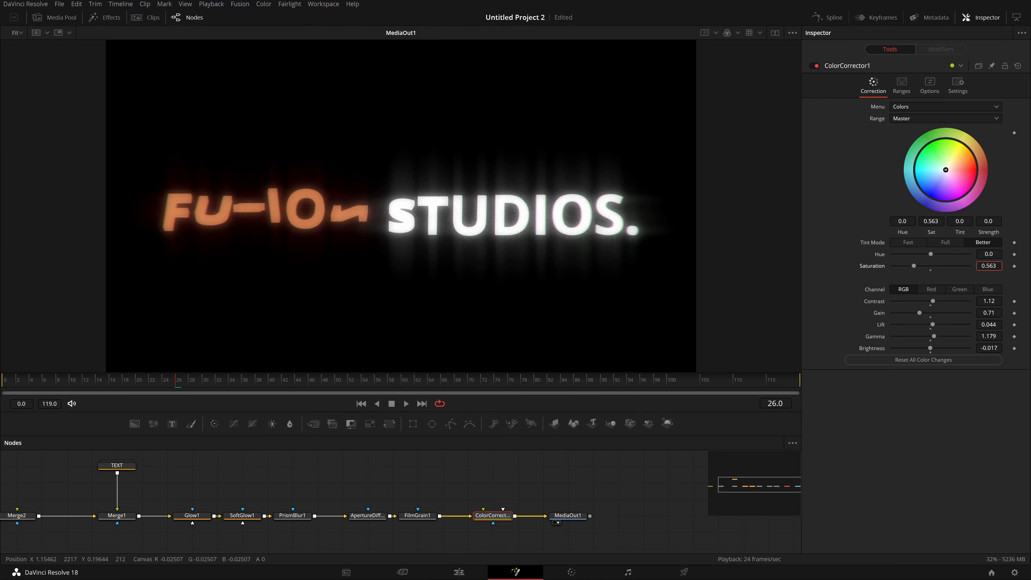
{"action": "double_click", "coordinate": [988, 265]}
{"action": "type", "text": ".85"}
{"action": "key", "text": "Tab"}
{"action": "left_click", "coordinate": [906, 453]}
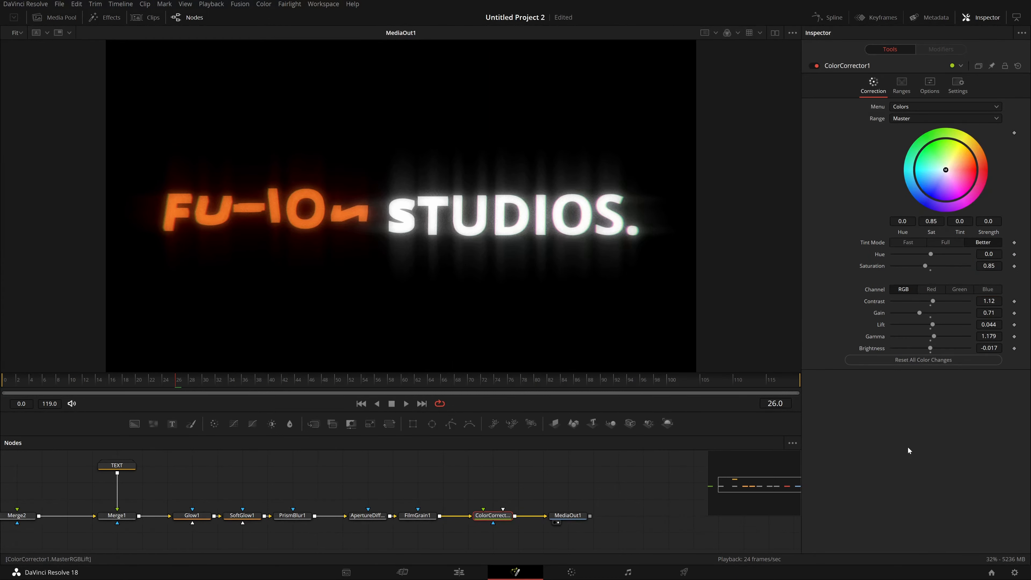
{"action": "key", "text": "ctrl+s"}
Step: Try a blue tint on the Color Corrector's color wheel, and reset the wheel to neutral
{"action": "left_click_drag", "start_coordinate": [929, 163], "coordinate": [934, 185]}
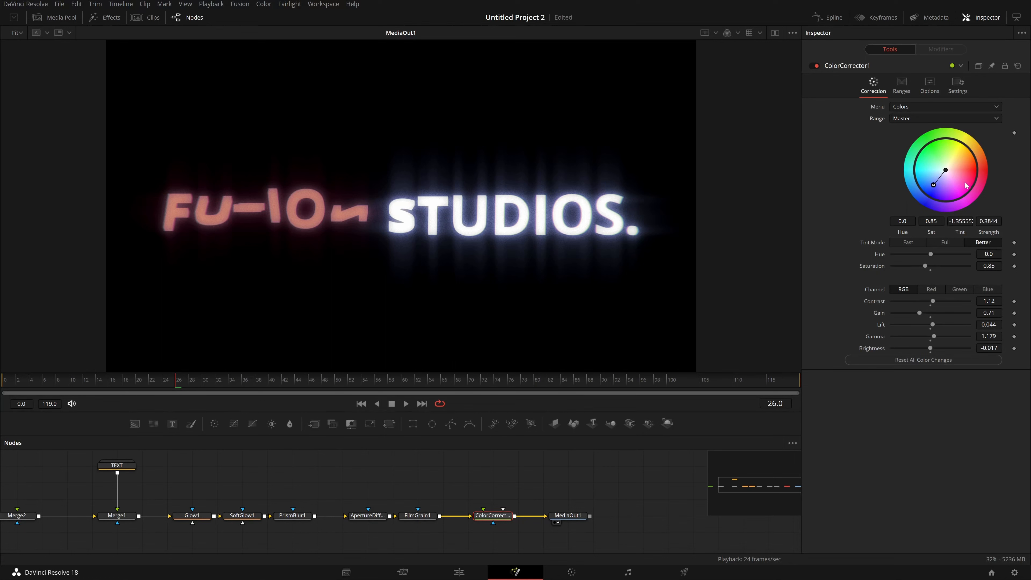
{"action": "double_click", "coordinate": [953, 176]}
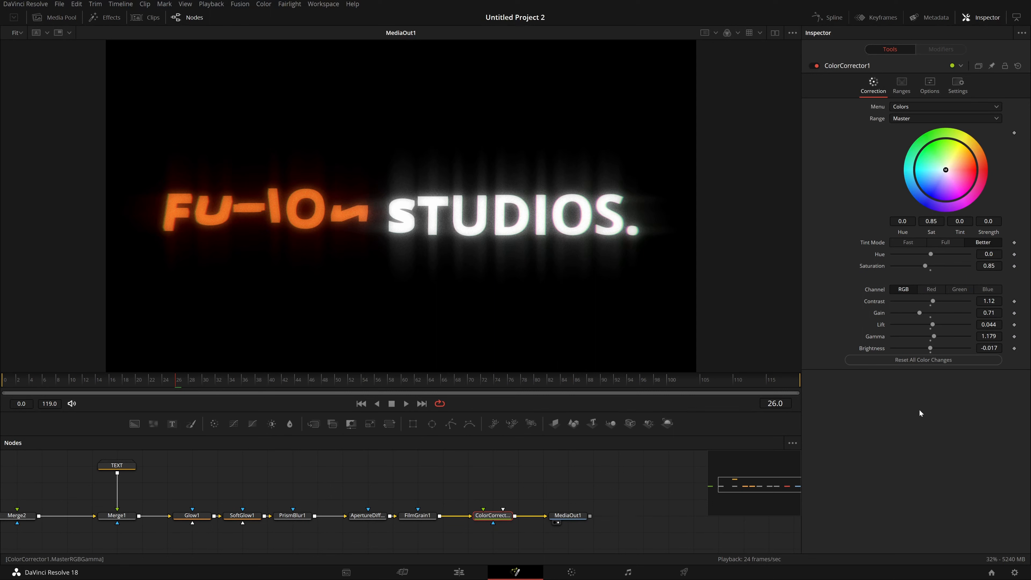
Step: Play the graded animation and browse the effects library's Blur, Color, Composite, Deep Pixel and Effect tool categories
{"action": "left_click", "coordinate": [406, 404]}
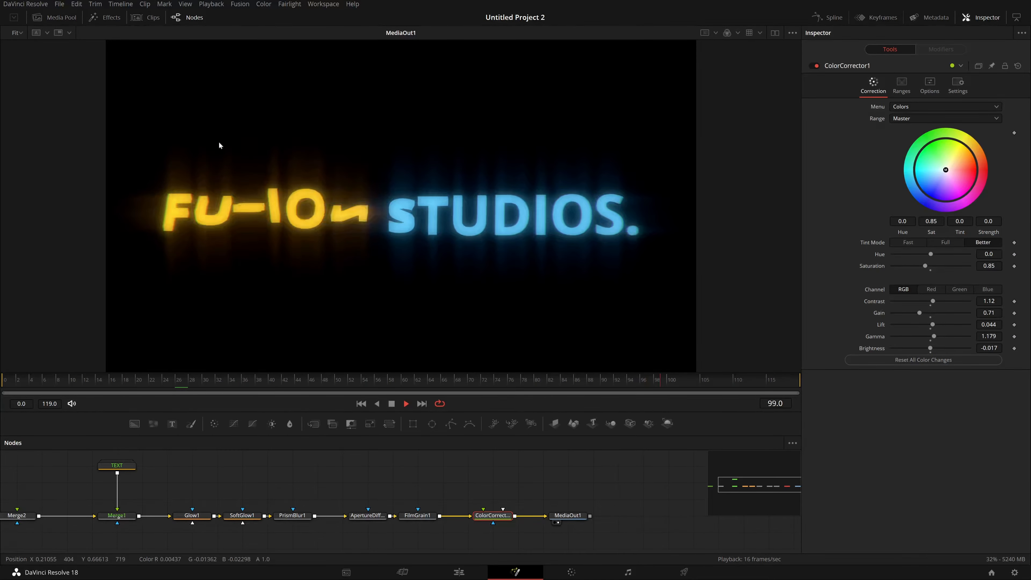
{"action": "left_click", "coordinate": [101, 20]}
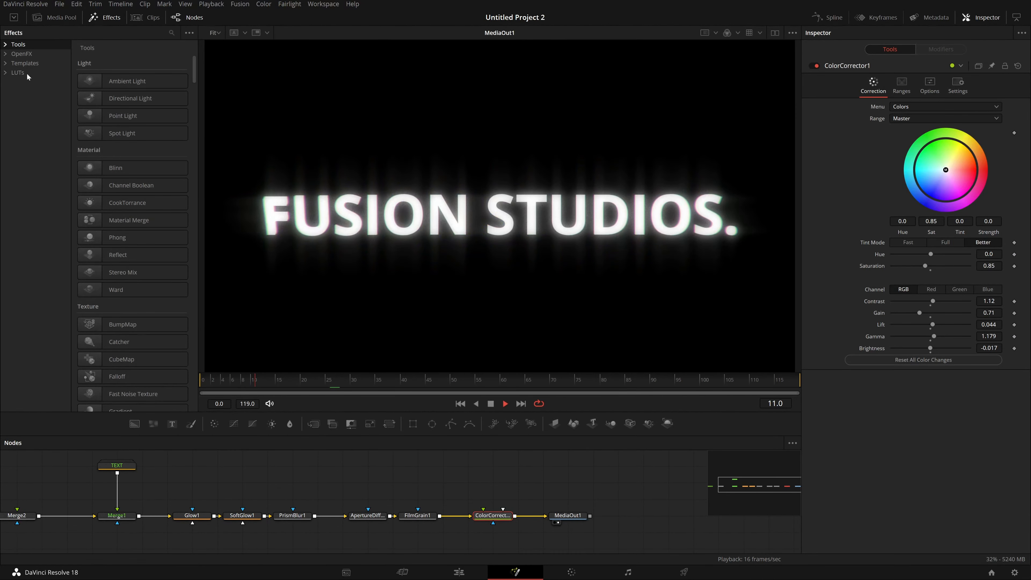
{"action": "left_click", "coordinate": [13, 43]}
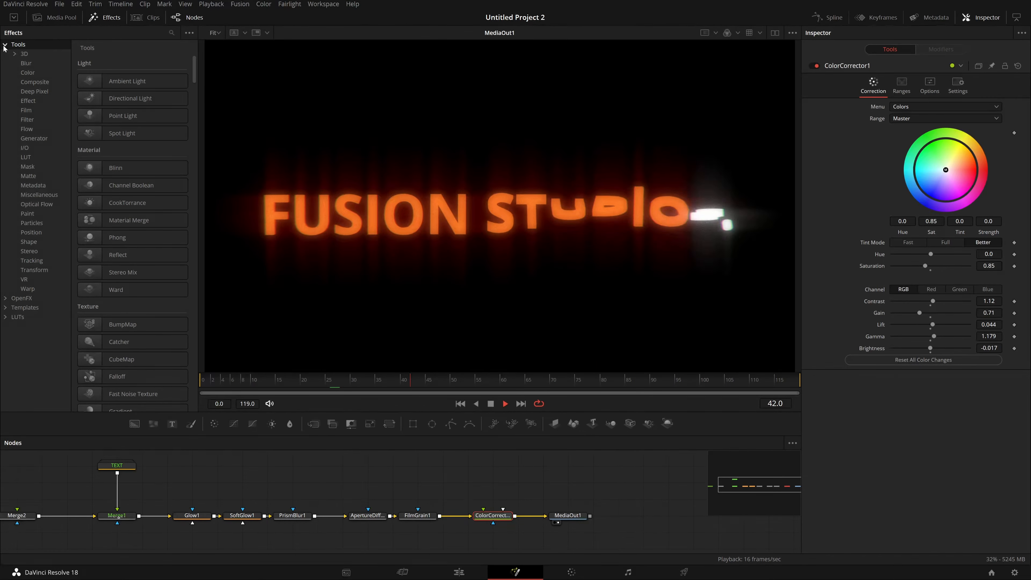
{"action": "left_click", "coordinate": [30, 63]}
{"action": "left_click", "coordinate": [33, 73]}
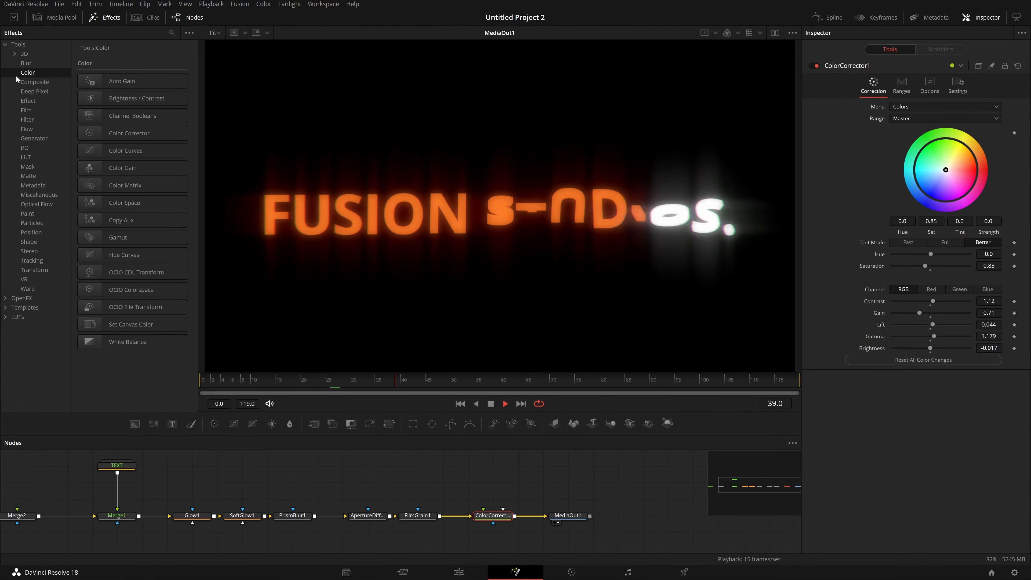
{"action": "left_click", "coordinate": [34, 82]}
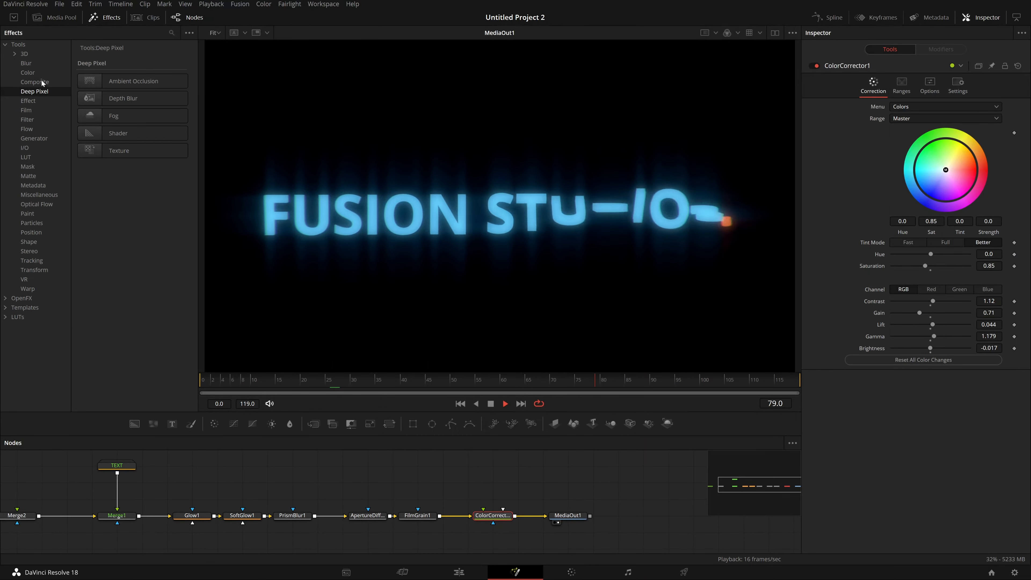
{"action": "left_click", "coordinate": [39, 91]}
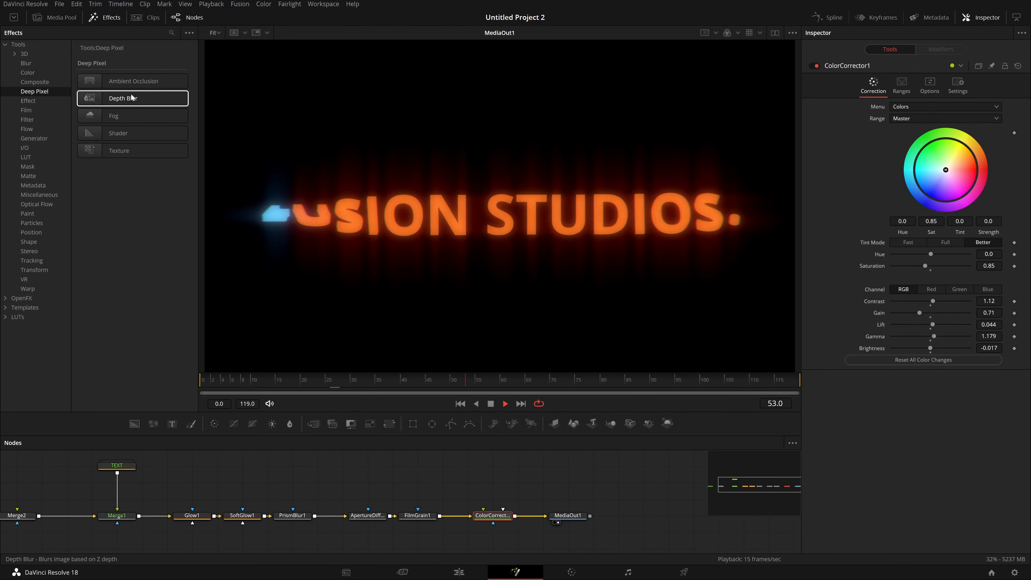
{"action": "left_click", "coordinate": [48, 102]}
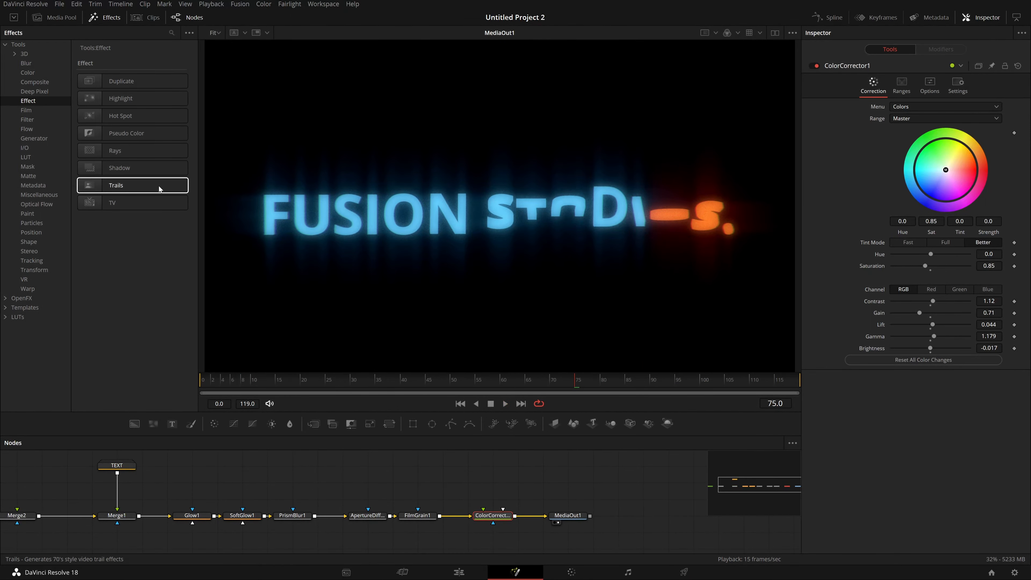
Step: Review the timeline resolution options in the project settings, cancel out, and open the effects library's Film tool category
{"action": "left_click_drag", "start_coordinate": [367, 381], "coordinate": [346, 398]}
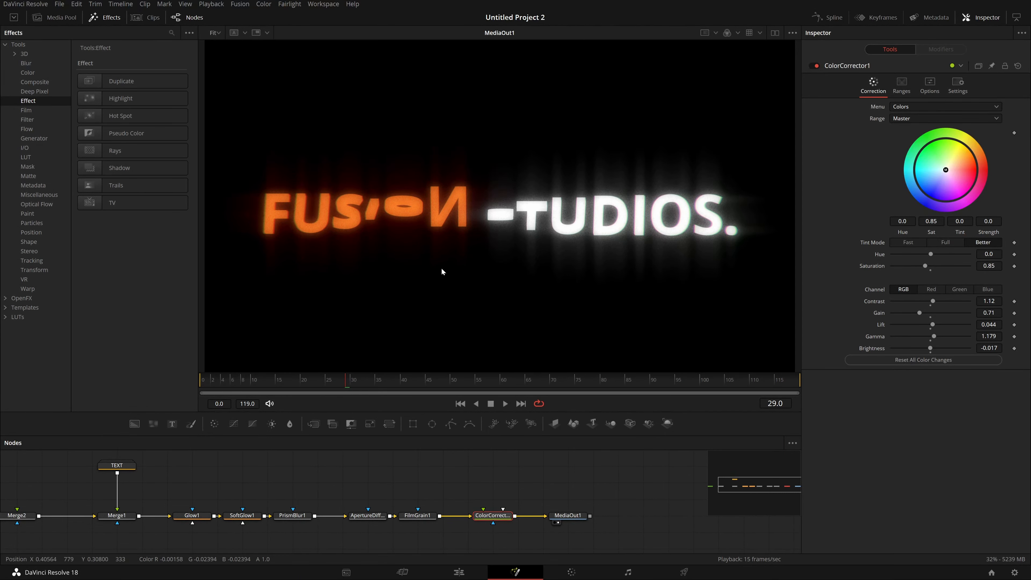
{"action": "left_click", "coordinate": [1015, 572]}
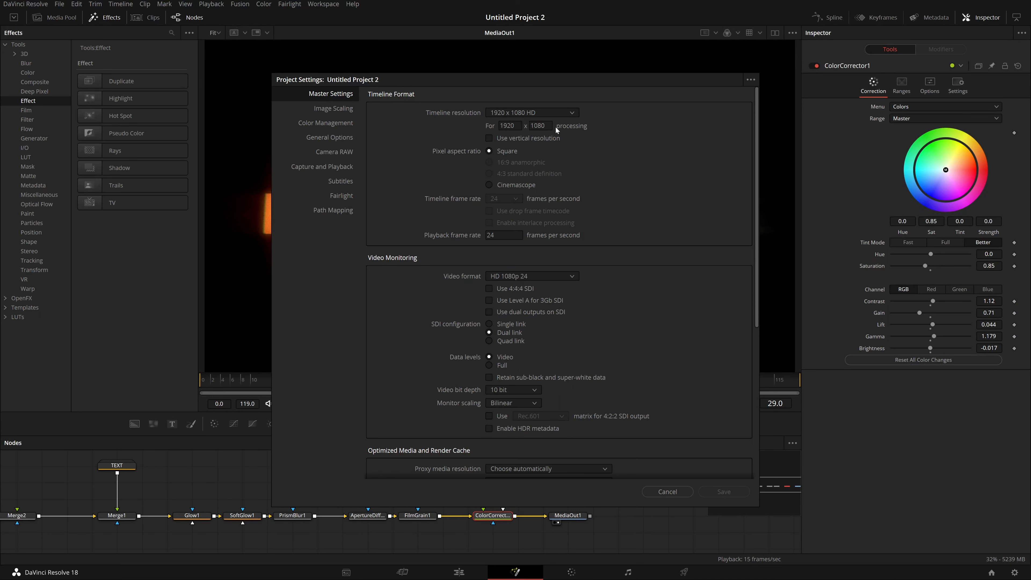
{"action": "left_click", "coordinate": [561, 113]}
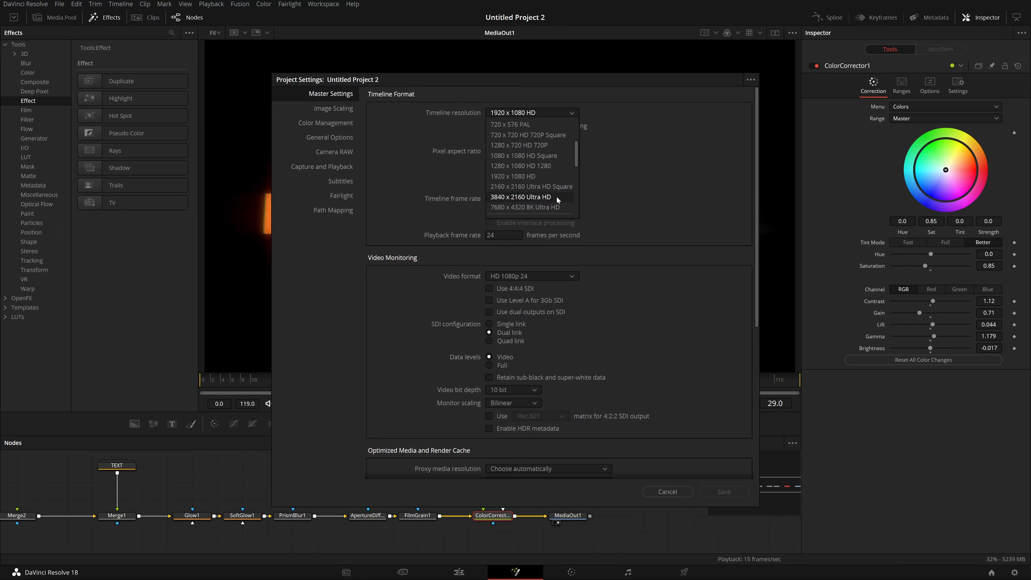
{"action": "left_click", "coordinate": [611, 198]}
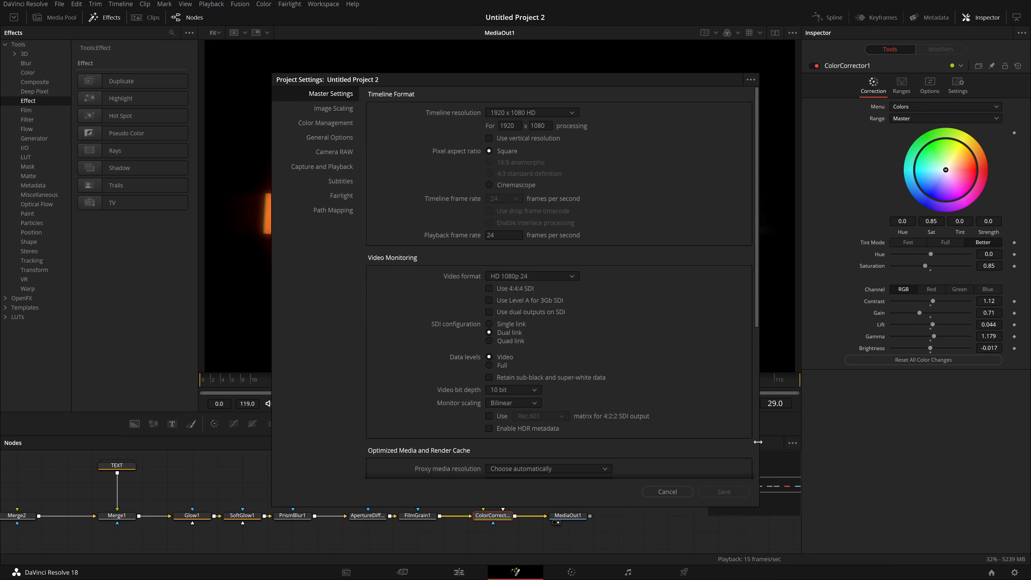
{"action": "left_click", "coordinate": [667, 492]}
{"action": "left_click", "coordinate": [26, 110]}
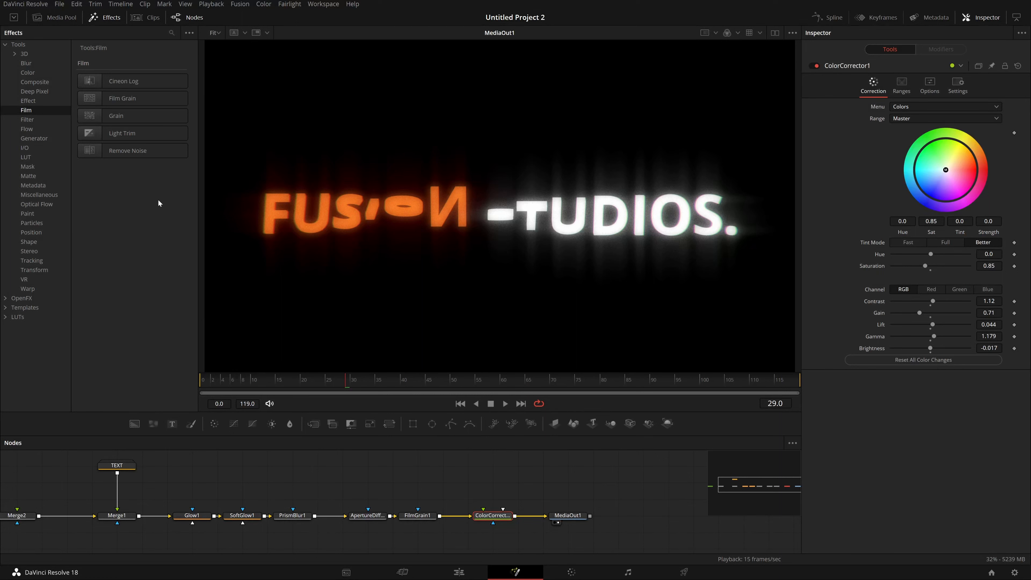
Step: Expand the TEXT group and bring up the Renderer3D1 node's general settings, after checking those of Text3D1
{"action": "left_click_drag", "start_coordinate": [214, 501], "coordinate": [279, 500]}
{"action": "double_click", "coordinate": [180, 466]}
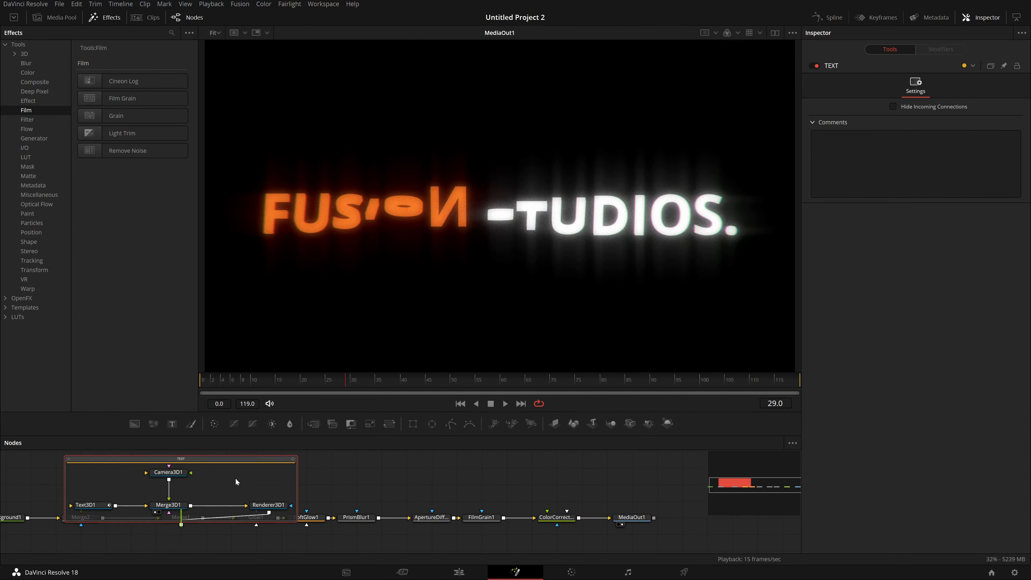
{"action": "left_click_drag", "start_coordinate": [202, 474], "coordinate": [226, 495]}
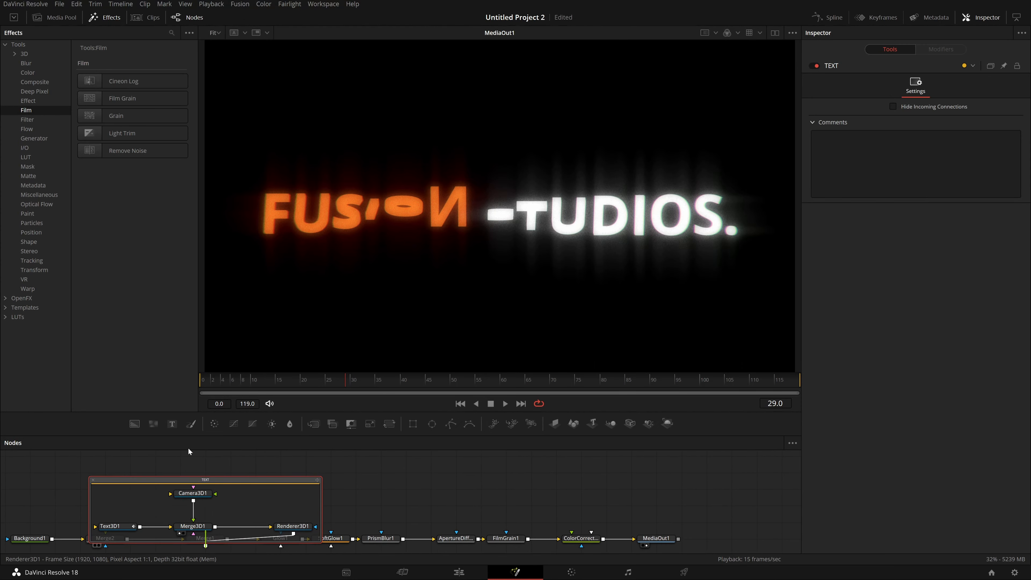
{"action": "left_click", "coordinate": [118, 526]}
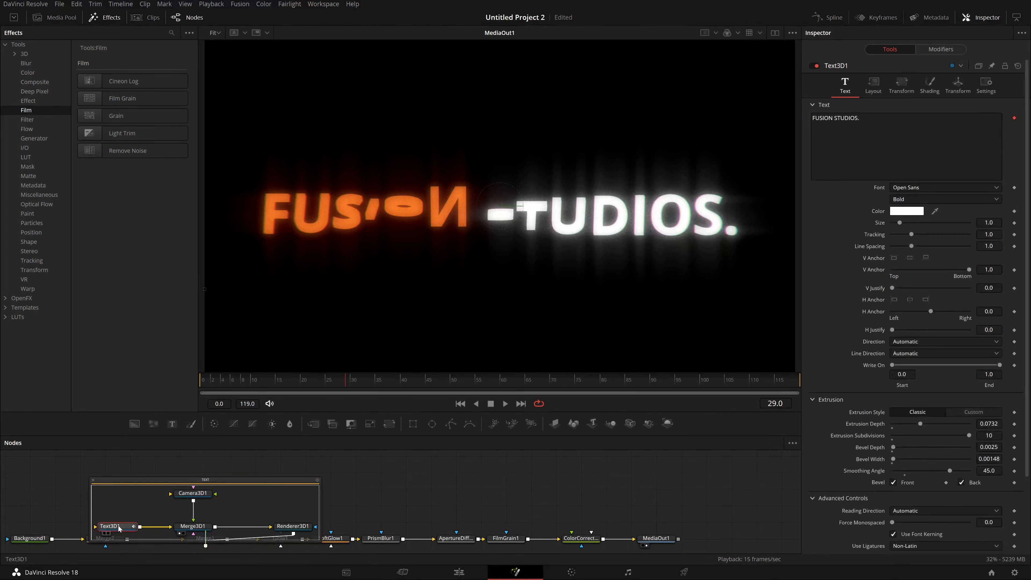
{"action": "left_click", "coordinate": [987, 90]}
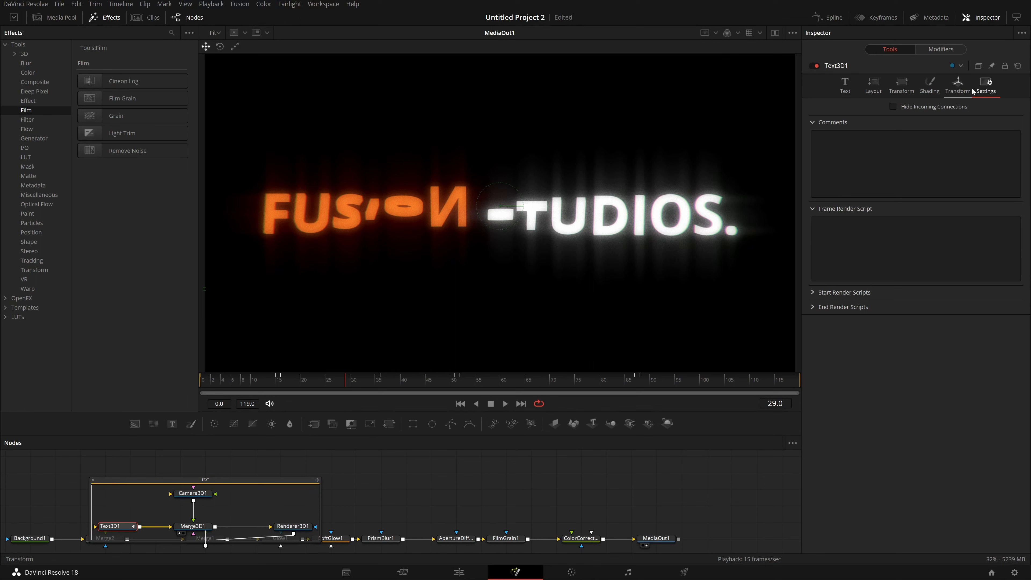
{"action": "left_click", "coordinate": [304, 526]}
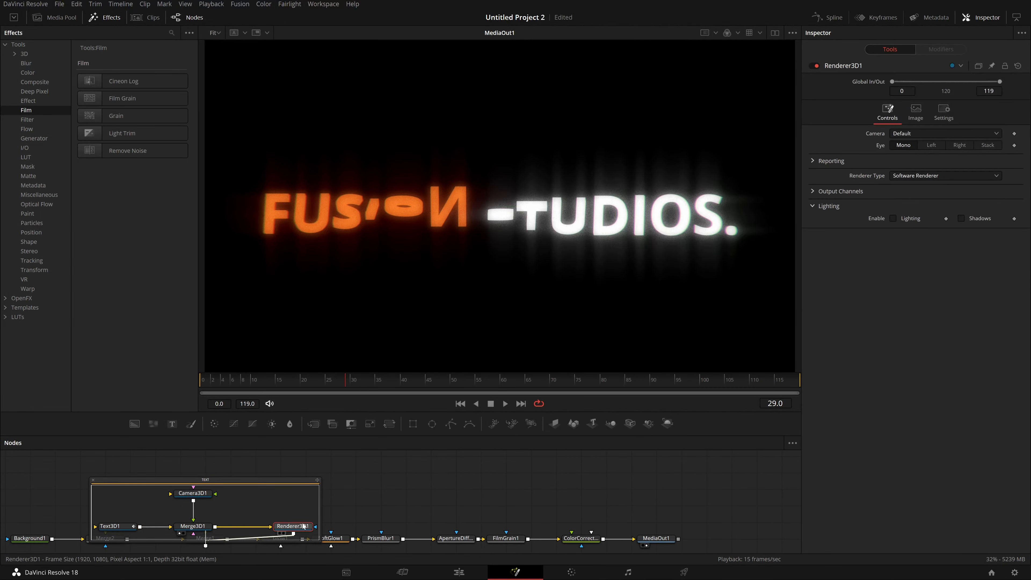
{"action": "left_click", "coordinate": [950, 110]}
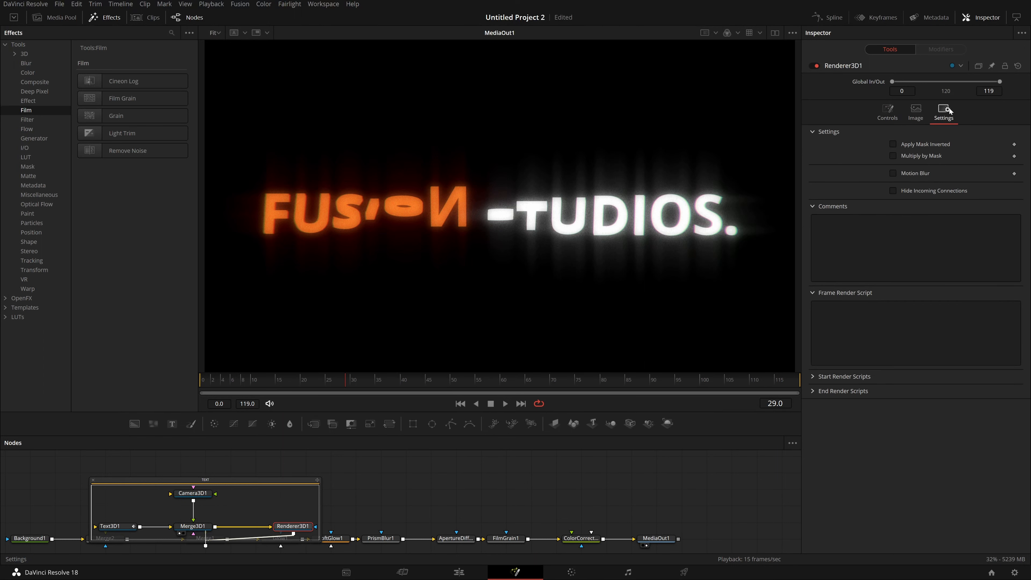
Step: Enable motion blur on Renderer3D1 with a quality of 10 and a shutter angle of 200
{"action": "left_click", "coordinate": [926, 172]}
{"action": "left_click_drag", "start_coordinate": [907, 185], "coordinate": [921, 186]}
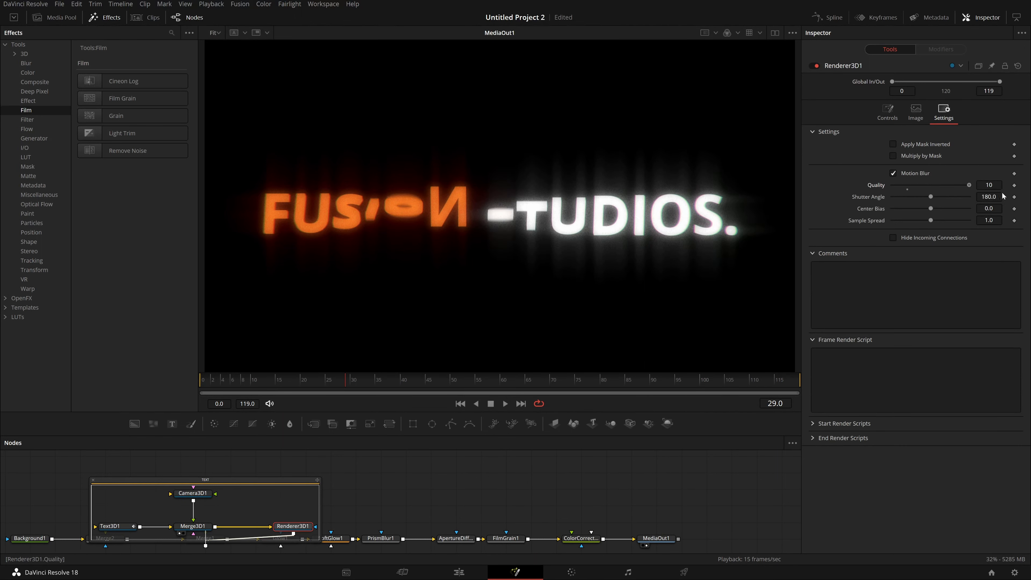
{"action": "left_click", "coordinate": [993, 197]}
{"action": "type", "text": "200"}
{"action": "key", "text": "Tab"}
{"action": "left_click", "coordinate": [594, 498]}
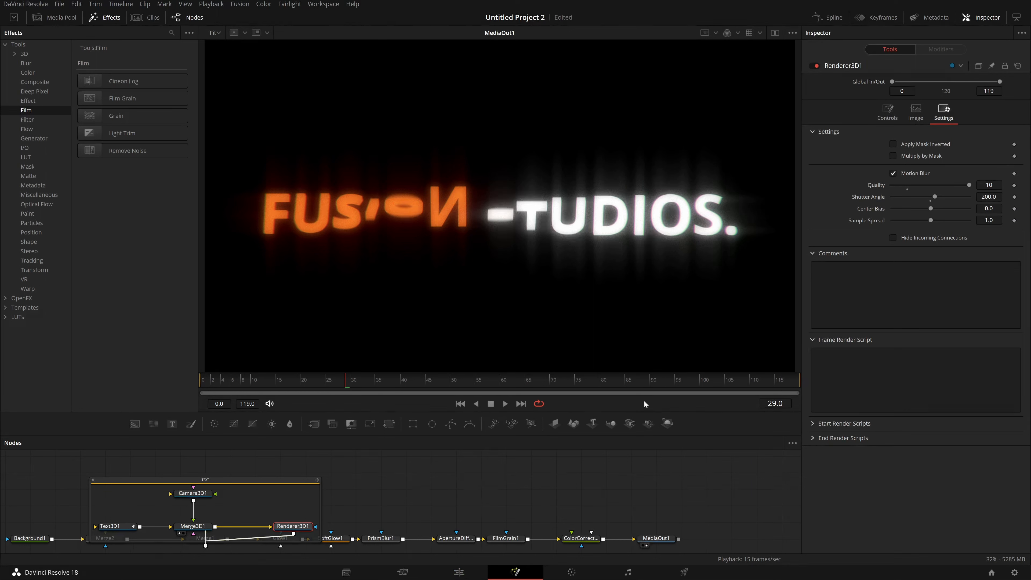
Step: Switch off the viewer's motion blur rendering and play the animation up to frame 69
{"action": "right_click", "coordinate": [622, 401]}
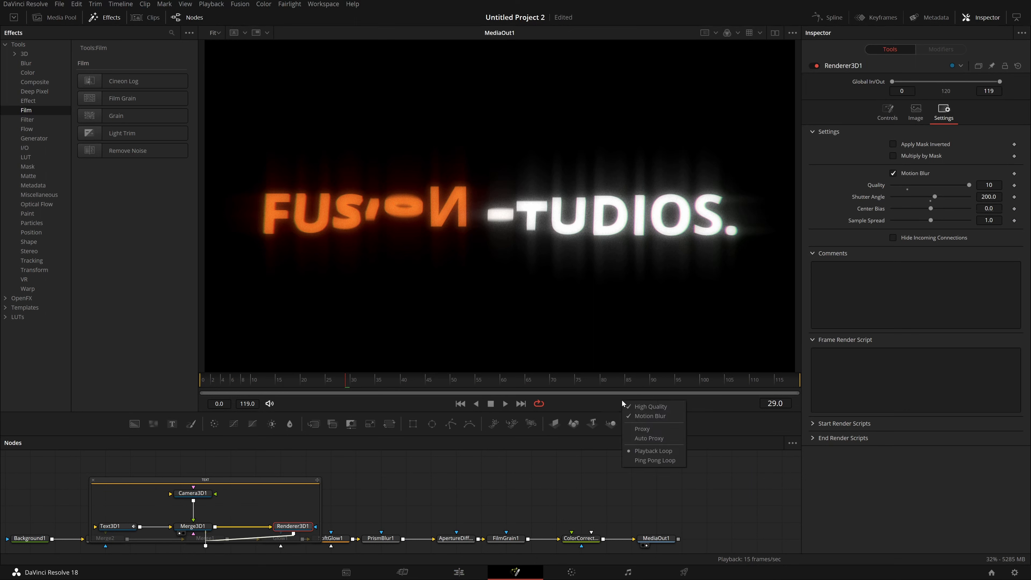
{"action": "left_click", "coordinate": [641, 415]}
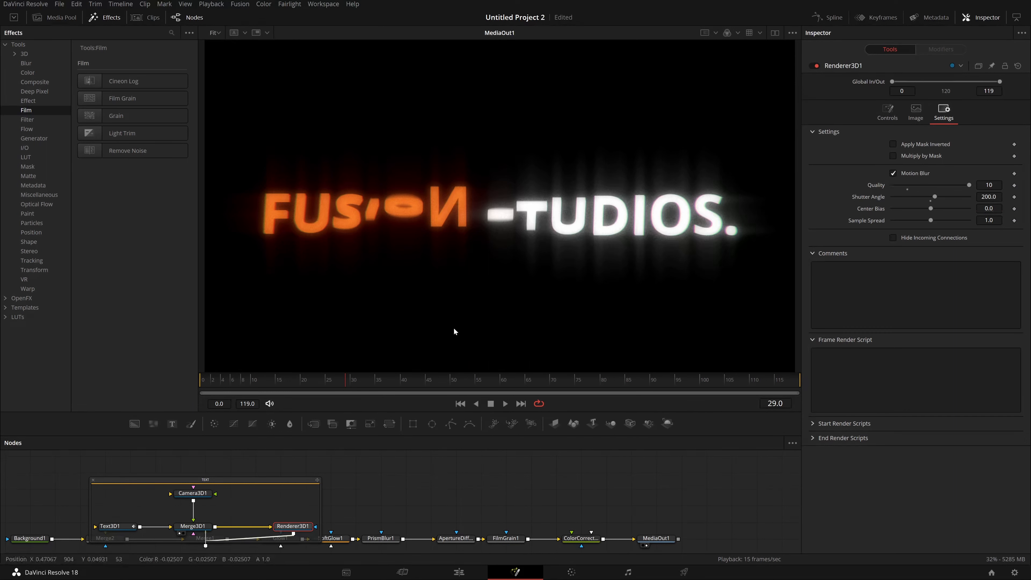
{"action": "left_click", "coordinate": [505, 403]}
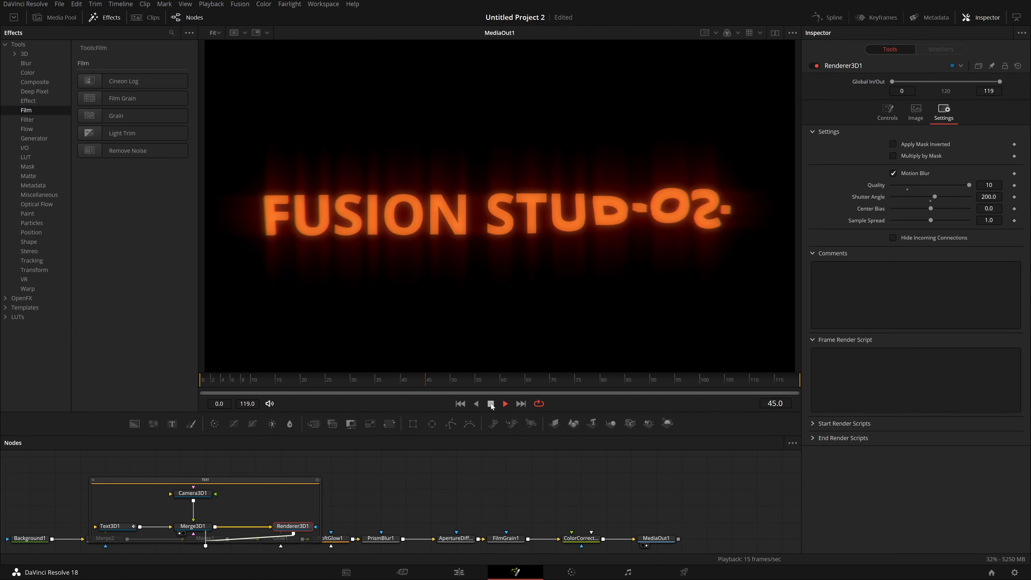
{"action": "left_click", "coordinate": [491, 404]}
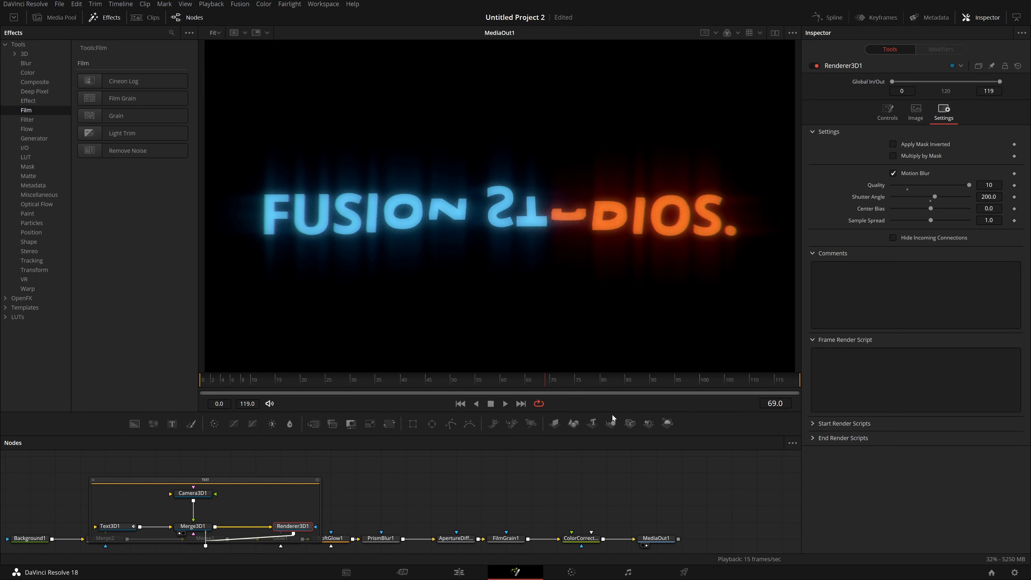
Step: Try playing the animation with the viewer's motion blur rendering on, and switch it off again
{"action": "right_click", "coordinate": [600, 402]}
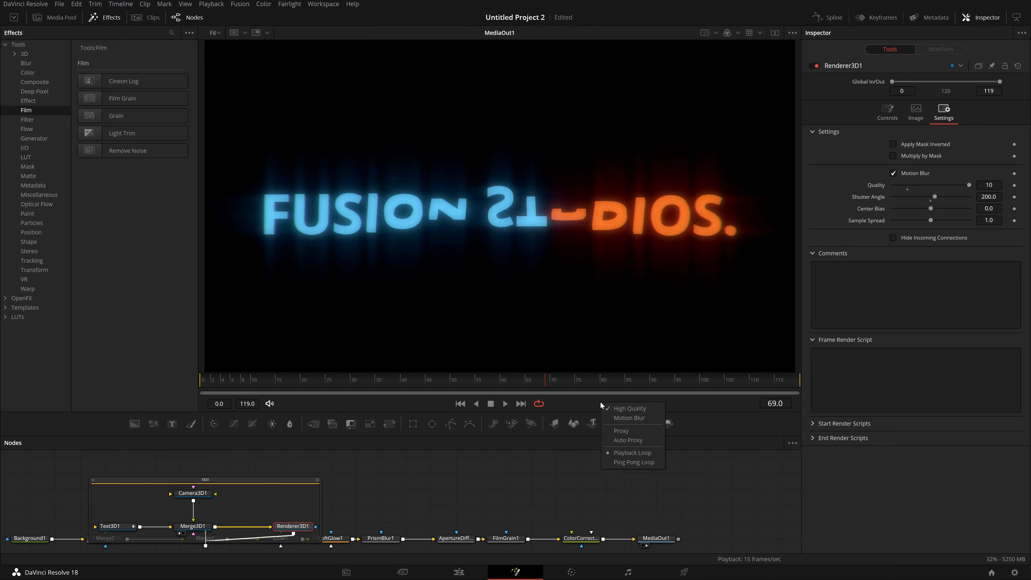
{"action": "left_click", "coordinate": [614, 420]}
{"action": "left_click", "coordinate": [506, 403]}
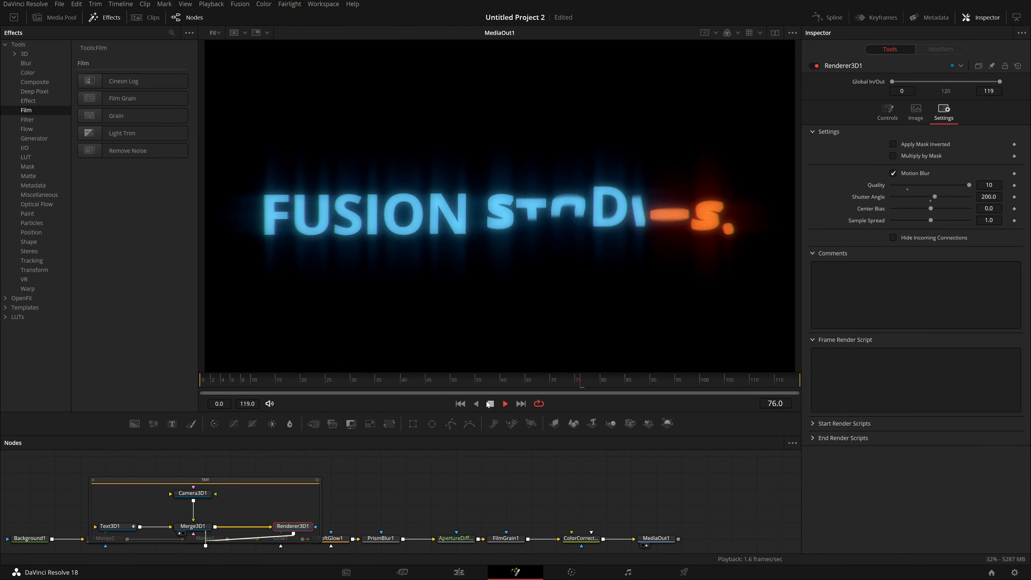
{"action": "left_click", "coordinate": [490, 404]}
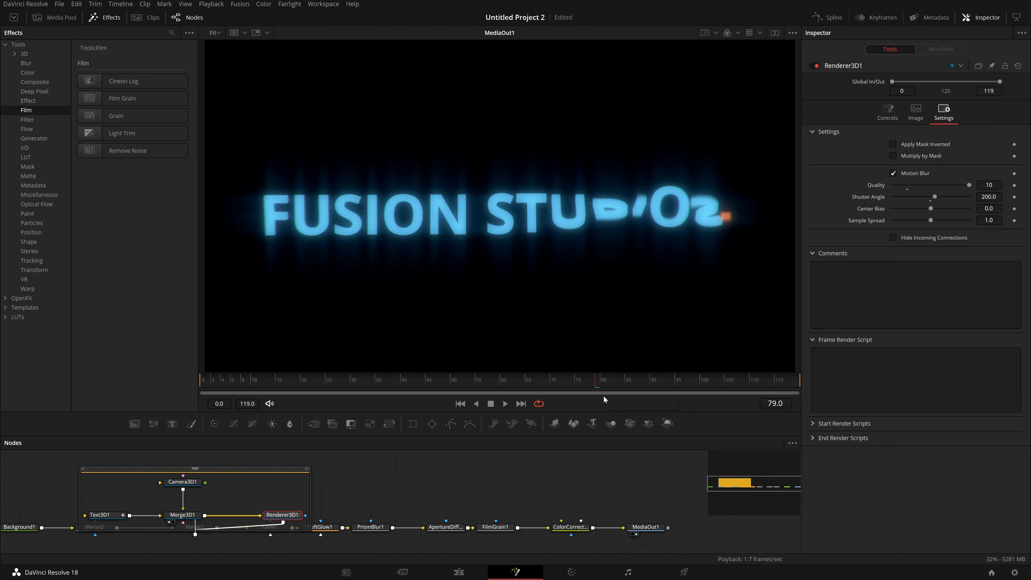
{"action": "right_click", "coordinate": [568, 407]}
{"action": "left_click", "coordinate": [598, 423]}
Step: Turn the viewer's Proxy mode on and off again
{"action": "right_click", "coordinate": [610, 403]}
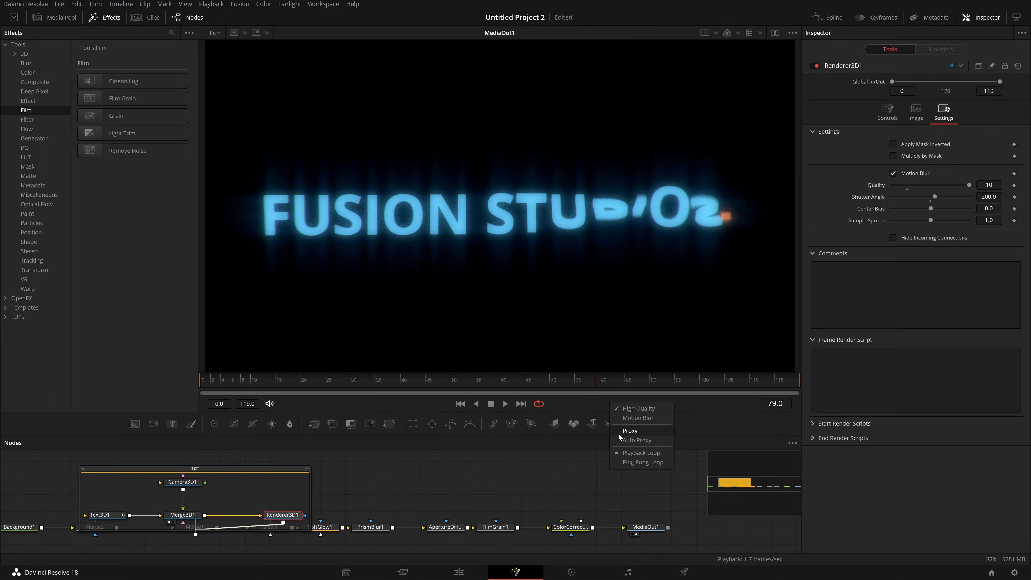
{"action": "left_click", "coordinate": [619, 433]}
{"action": "right_click", "coordinate": [610, 401]}
{"action": "left_click", "coordinate": [635, 429]}
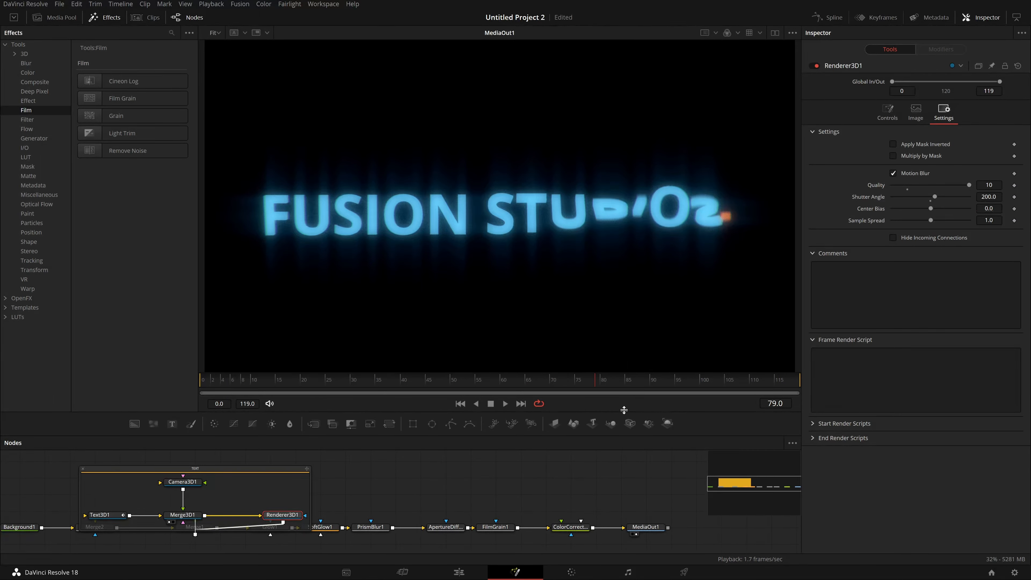
Step: Play the animation from frame 5 and move the playhead to frame 33
{"action": "left_click_drag", "start_coordinate": [594, 381], "coordinate": [225, 447]}
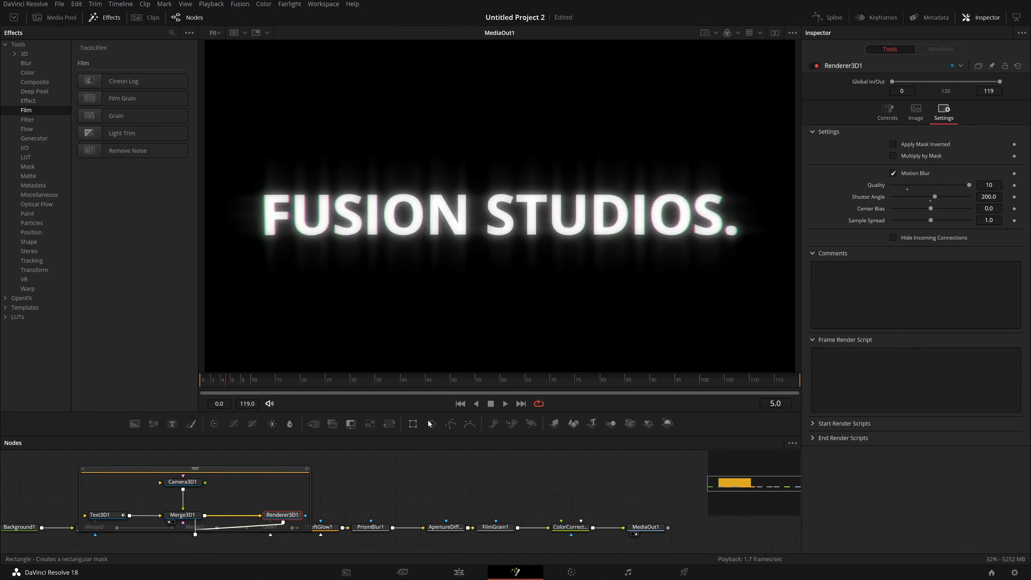
{"action": "left_click", "coordinate": [505, 404]}
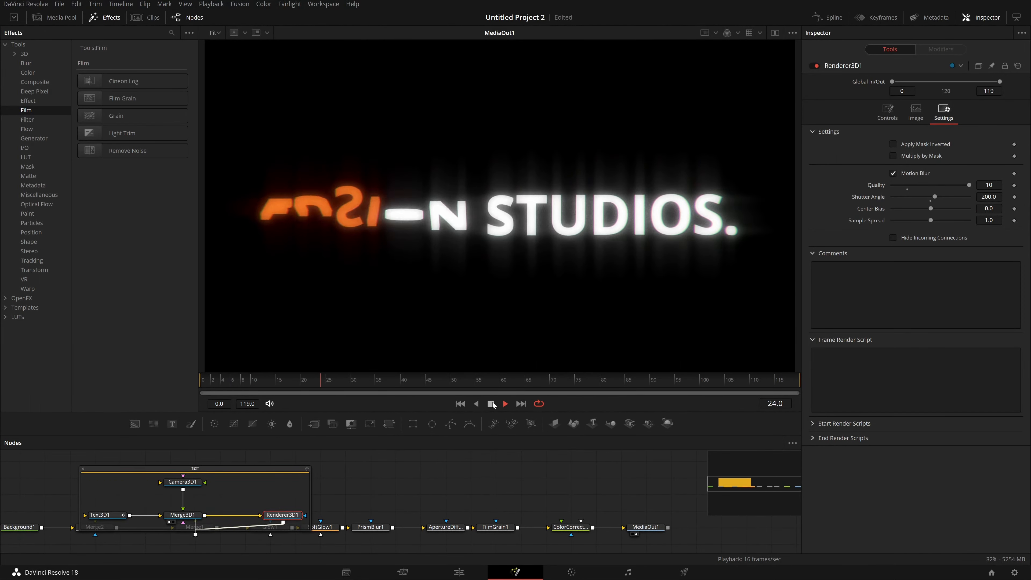
{"action": "left_click", "coordinate": [491, 404]}
{"action": "left_click_drag", "start_coordinate": [357, 382], "coordinate": [366, 408]}
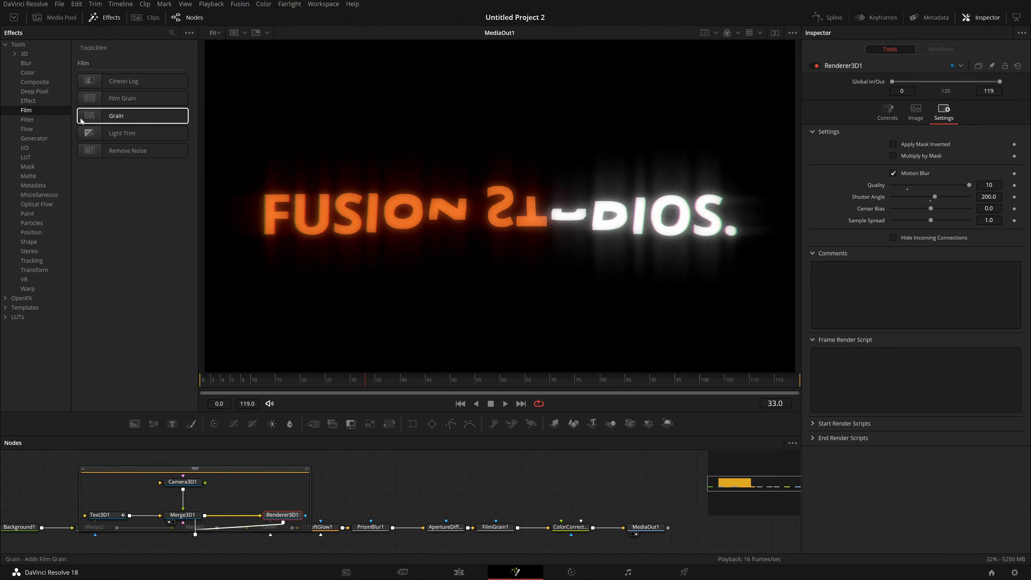
Step: Browse the effects library's Filter, Flow and Generator tool categories
{"action": "left_click", "coordinate": [32, 120]}
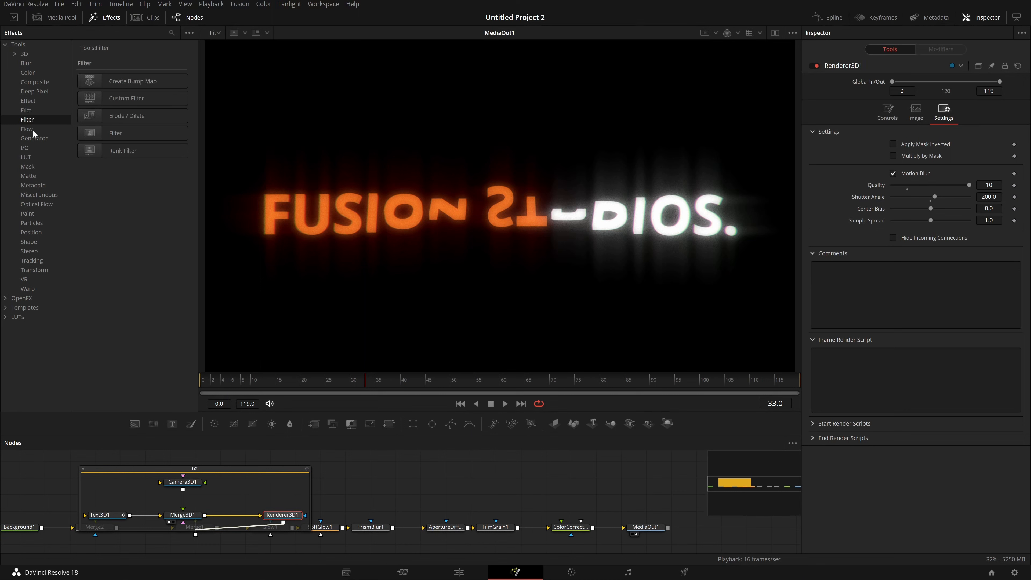
{"action": "left_click", "coordinate": [32, 130]}
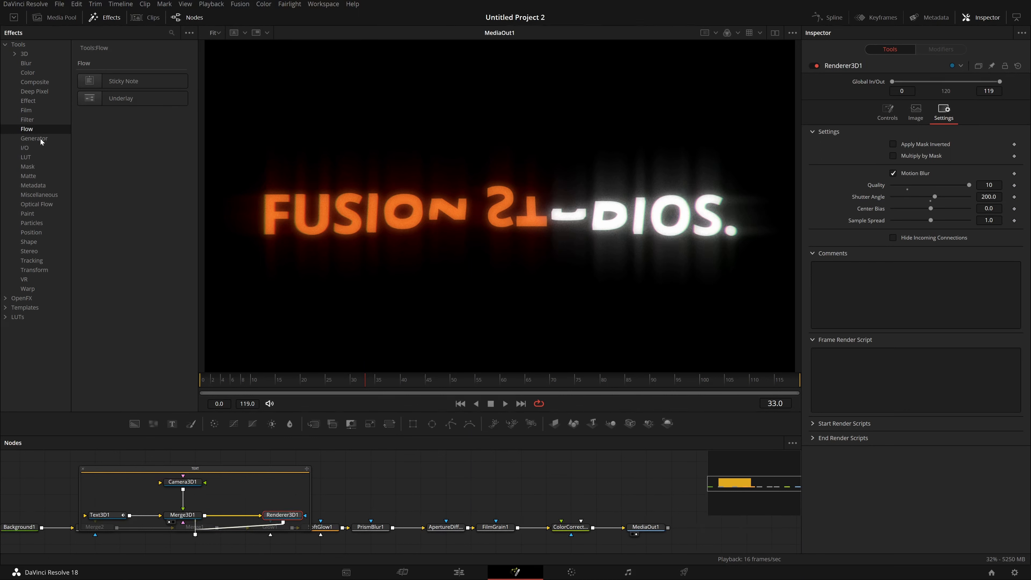
{"action": "left_click", "coordinate": [40, 138]}
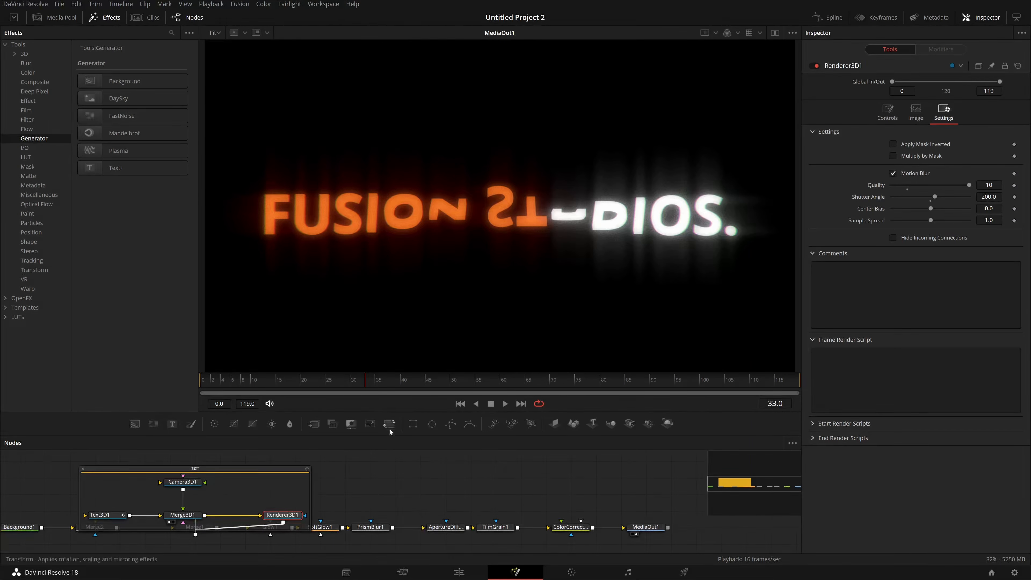
Step: Try a Plasma generator node in a second viewer beside the composition, and delete the node after playback
{"action": "left_click_drag", "start_coordinate": [397, 413], "coordinate": [368, 296]}
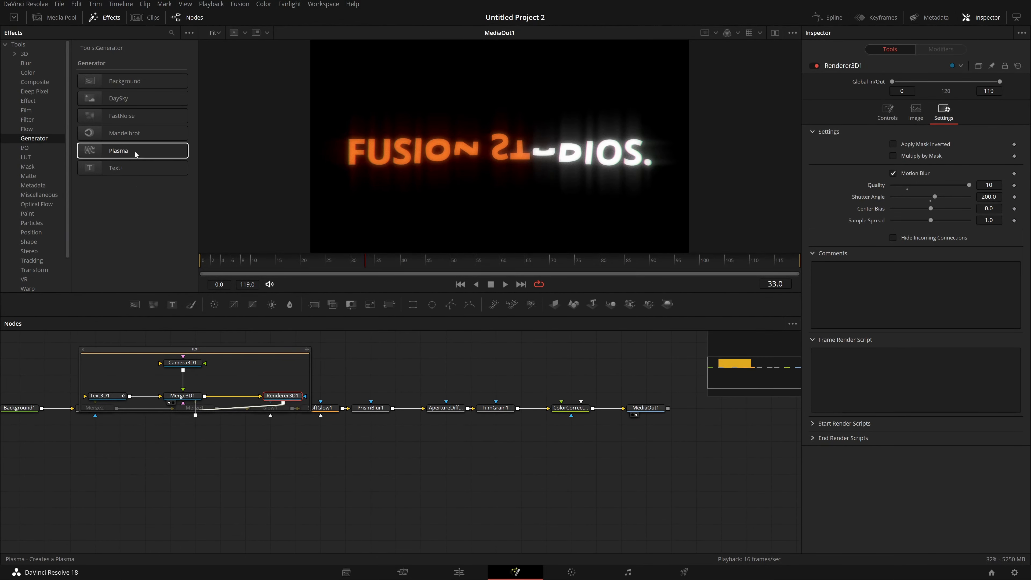
{"action": "left_click_drag", "start_coordinate": [126, 151], "coordinate": [358, 335]}
{"action": "left_click_drag", "start_coordinate": [397, 364], "coordinate": [398, 365]}
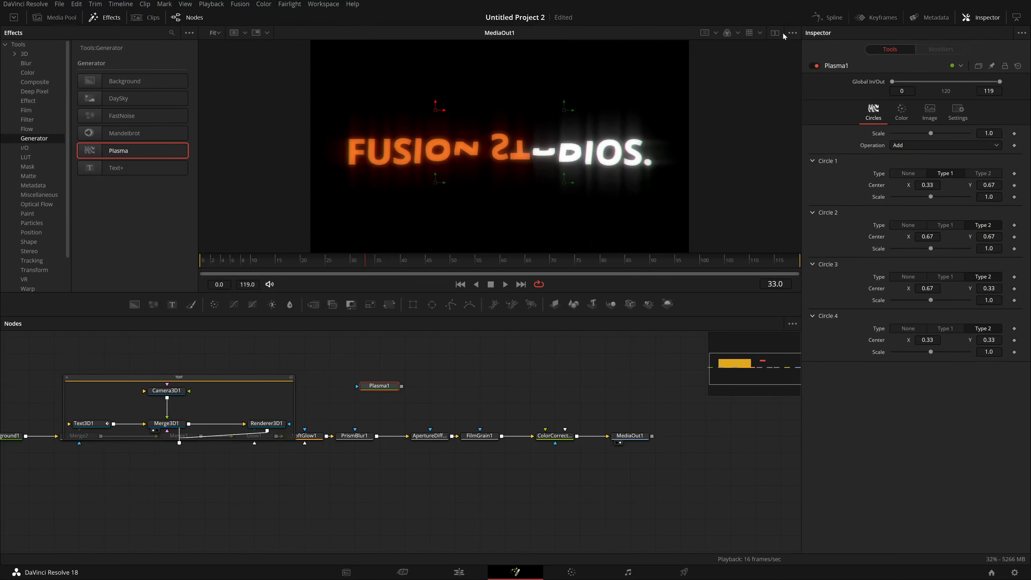
{"action": "left_click", "coordinate": [775, 32]}
{"action": "key", "text": "1"}
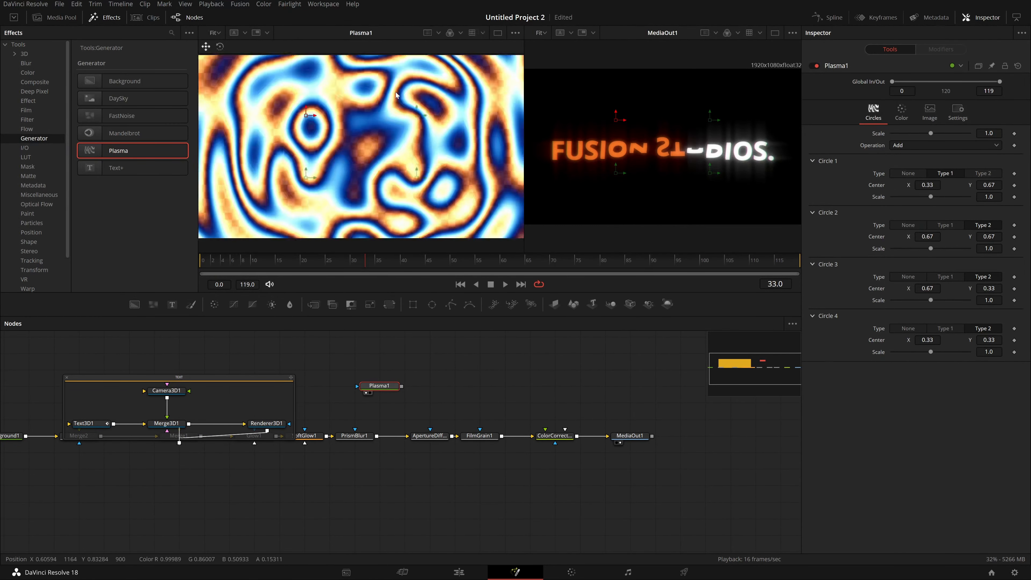
{"action": "left_click", "coordinate": [505, 285]}
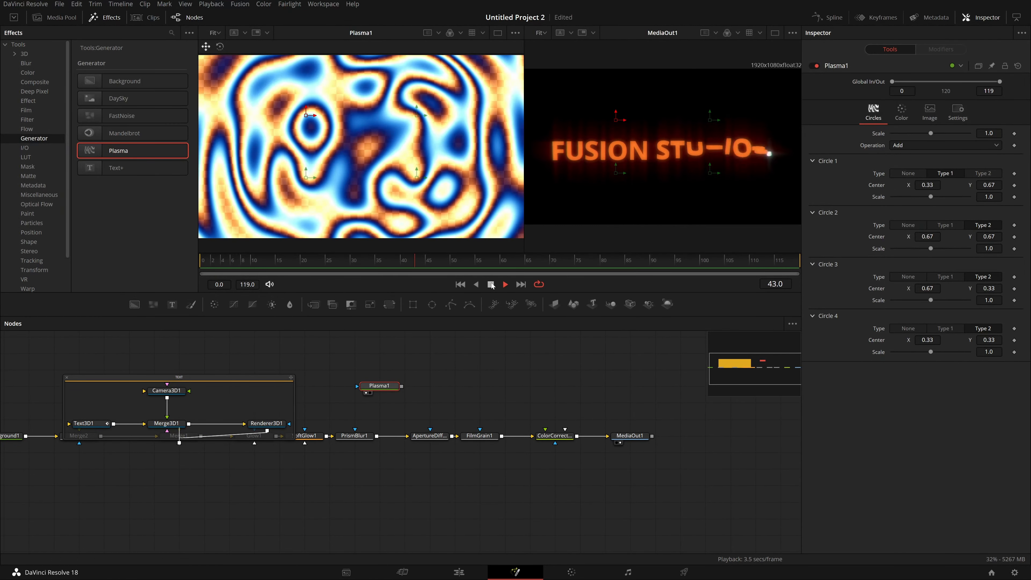
{"action": "left_click", "coordinate": [491, 284]}
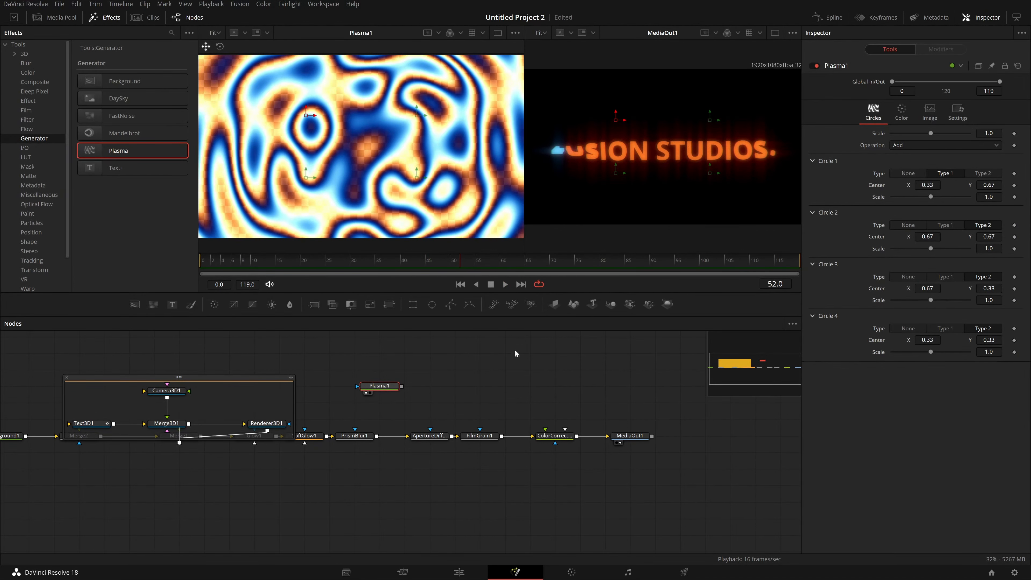
{"action": "key", "text": "Delete"}
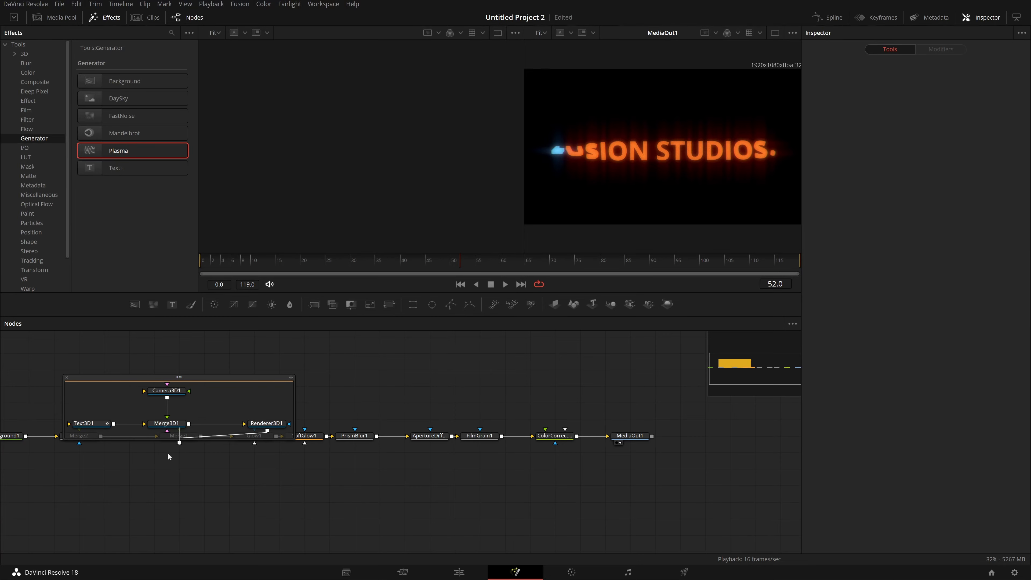
Step: Collapse the TEXT group in the node graph
{"action": "left_click_drag", "start_coordinate": [164, 460], "coordinate": [237, 477]}
{"action": "left_click", "coordinate": [141, 394]}
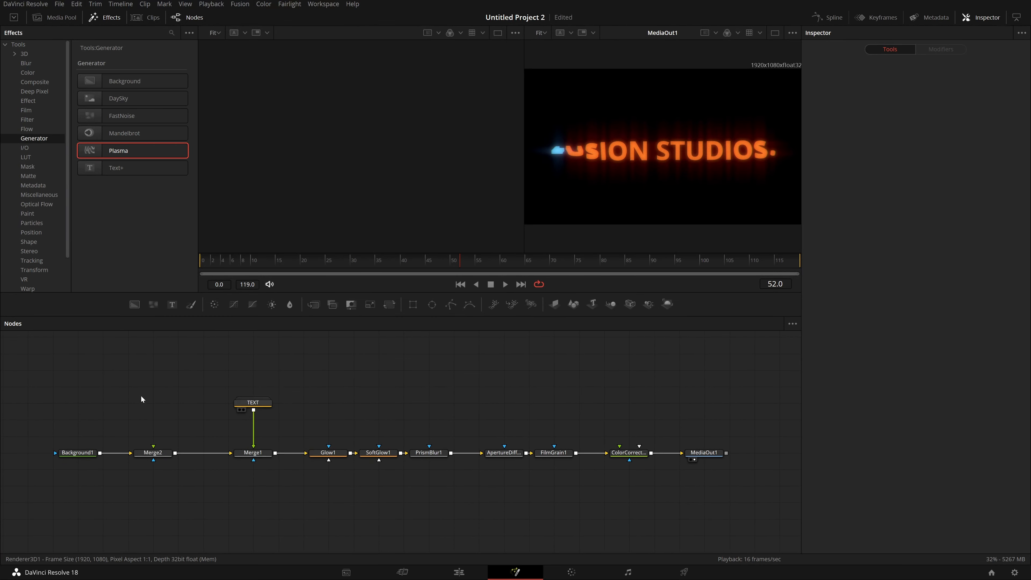
Step: Select the Background1 node and show the MediaOut1 viewer alone in an enlarged viewing area
{"action": "left_click", "coordinate": [77, 452]}
{"action": "left_click", "coordinate": [912, 162]}
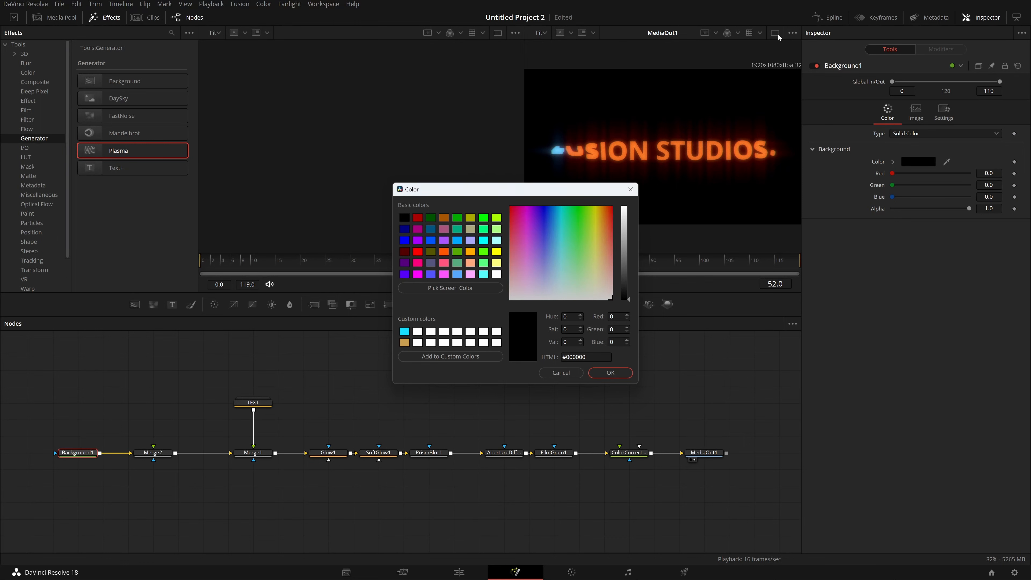
{"action": "left_click", "coordinate": [561, 373]}
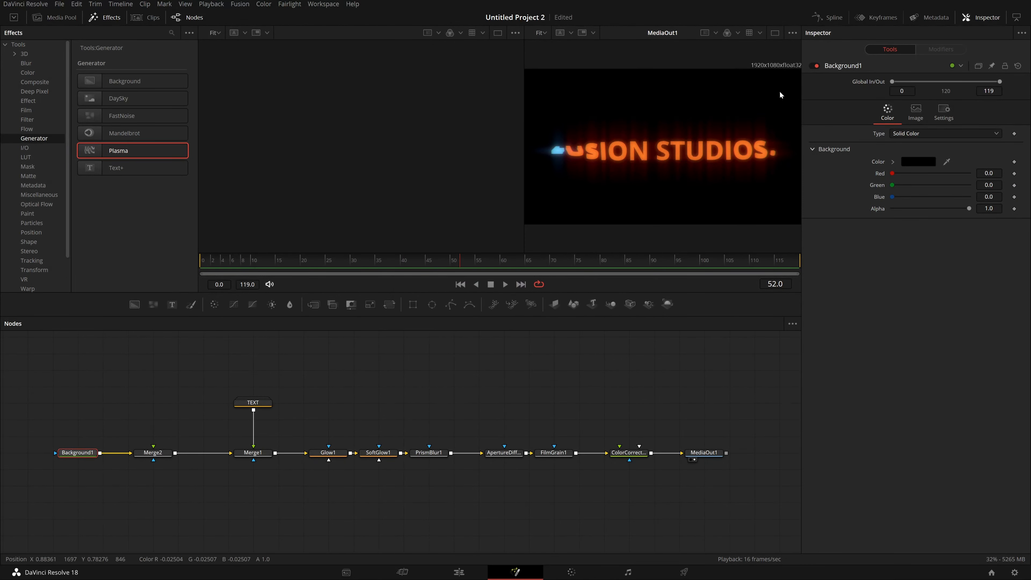
{"action": "left_click", "coordinate": [775, 33]}
{"action": "left_click_drag", "start_coordinate": [617, 293], "coordinate": [602, 400]}
Step: Set Background1's colour to a very dark grey, about 0.051 in red, green and blue, and play the animation
{"action": "left_click", "coordinate": [915, 162]}
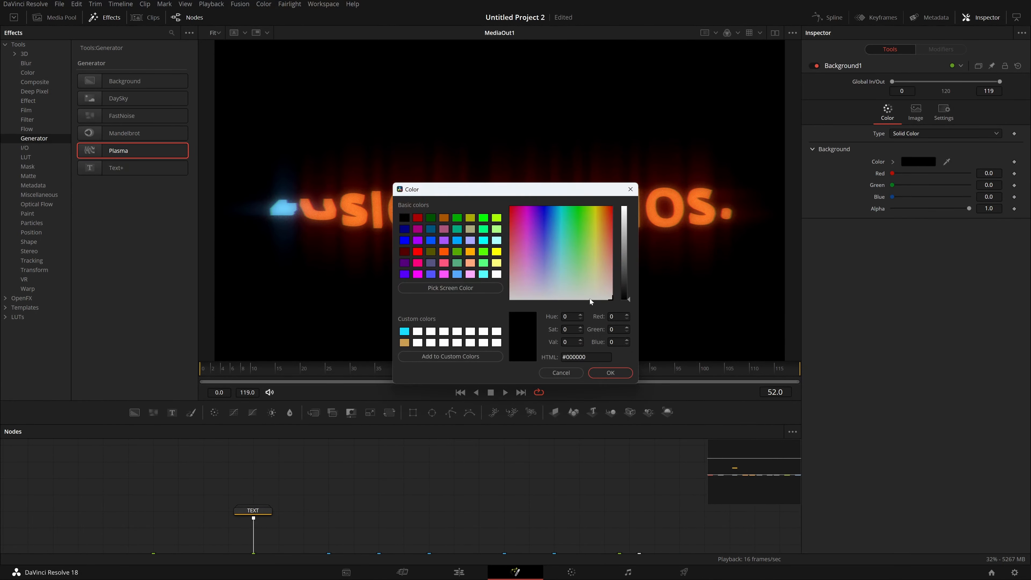
{"action": "left_click_drag", "start_coordinate": [558, 189], "coordinate": [869, 240]}
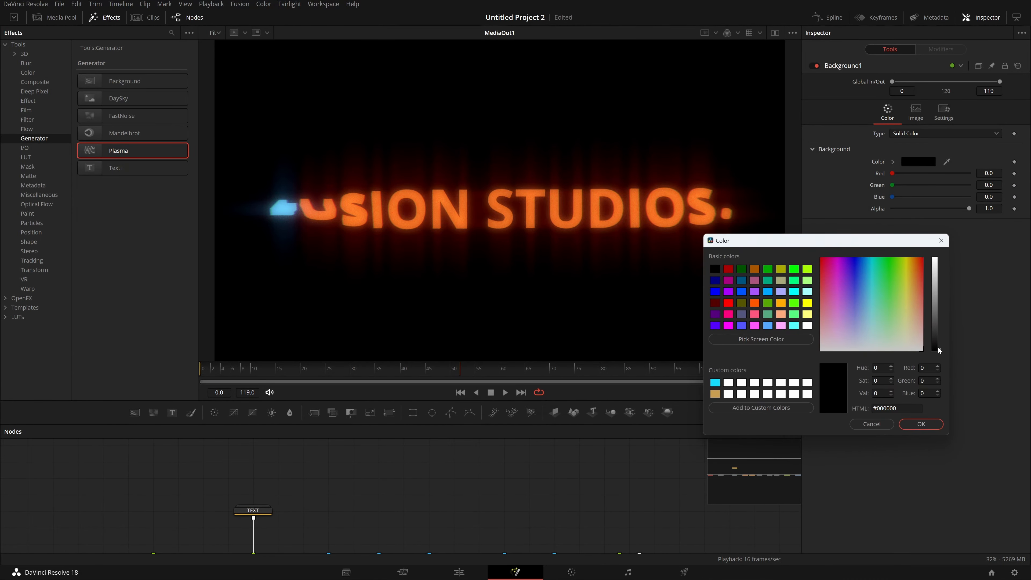
{"action": "left_click_drag", "start_coordinate": [939, 350], "coordinate": [941, 349]}
{"action": "left_click", "coordinate": [921, 424]}
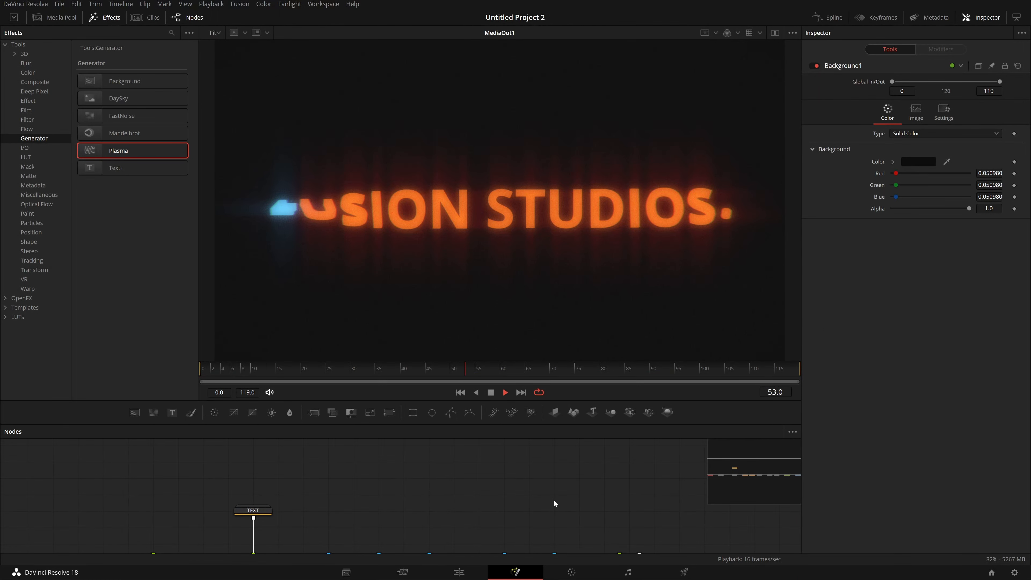
{"action": "key", "text": "space"}
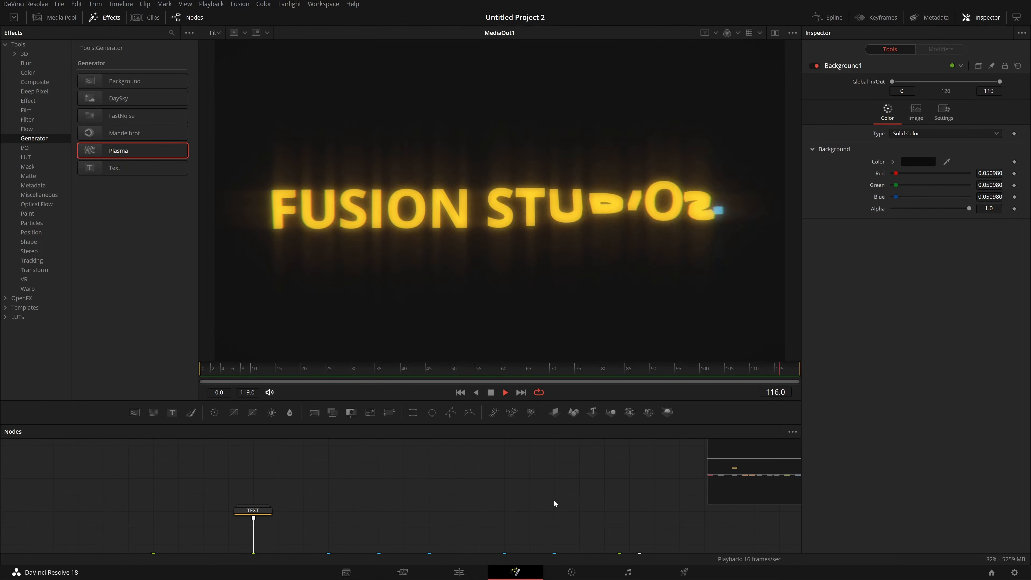
{"action": "key", "text": "space"}
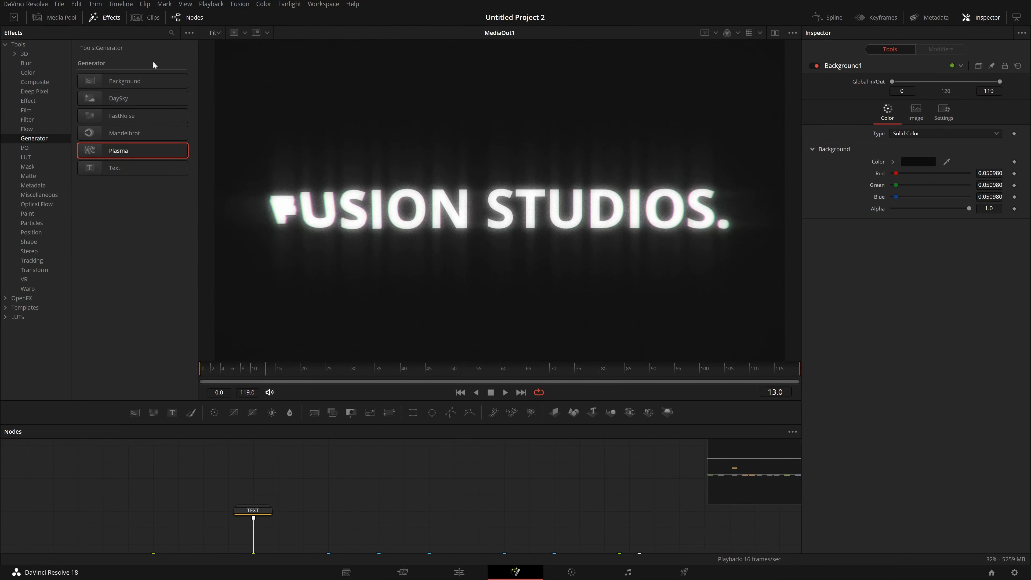
Step: Add the concrete wallpaper image to the node graph as Merge2's foreground and place its node above Merge2
{"action": "left_click", "coordinate": [61, 17]}
{"action": "left_click", "coordinate": [139, 65]}
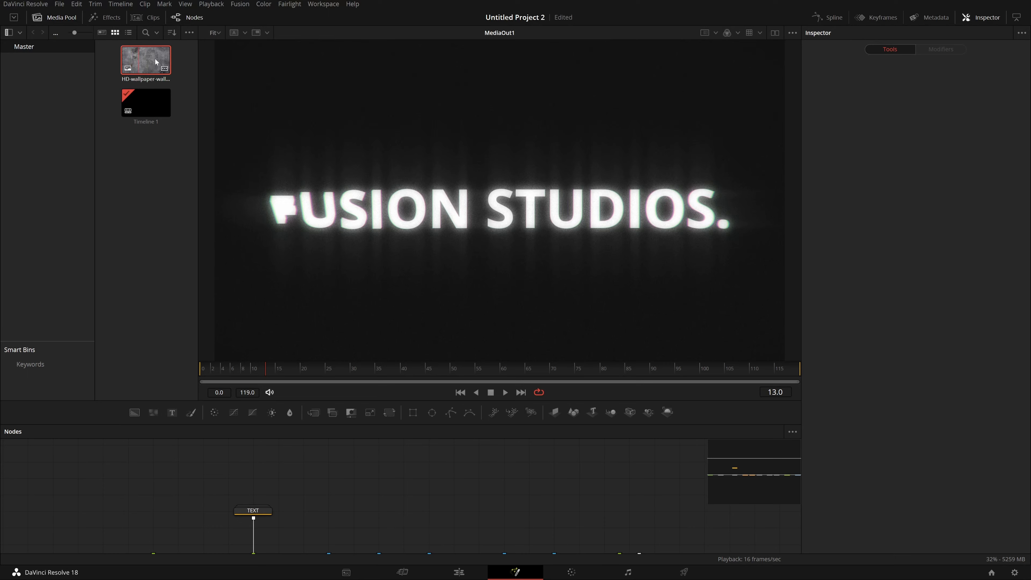
{"action": "left_click_drag", "start_coordinate": [143, 63], "coordinate": [181, 506]}
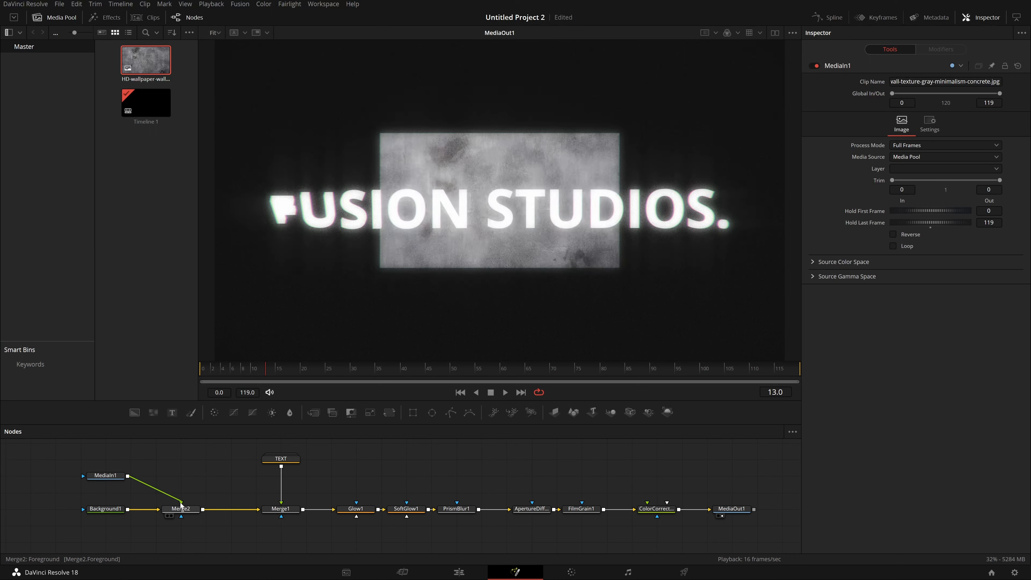
{"action": "left_click_drag", "start_coordinate": [105, 478], "coordinate": [181, 462]}
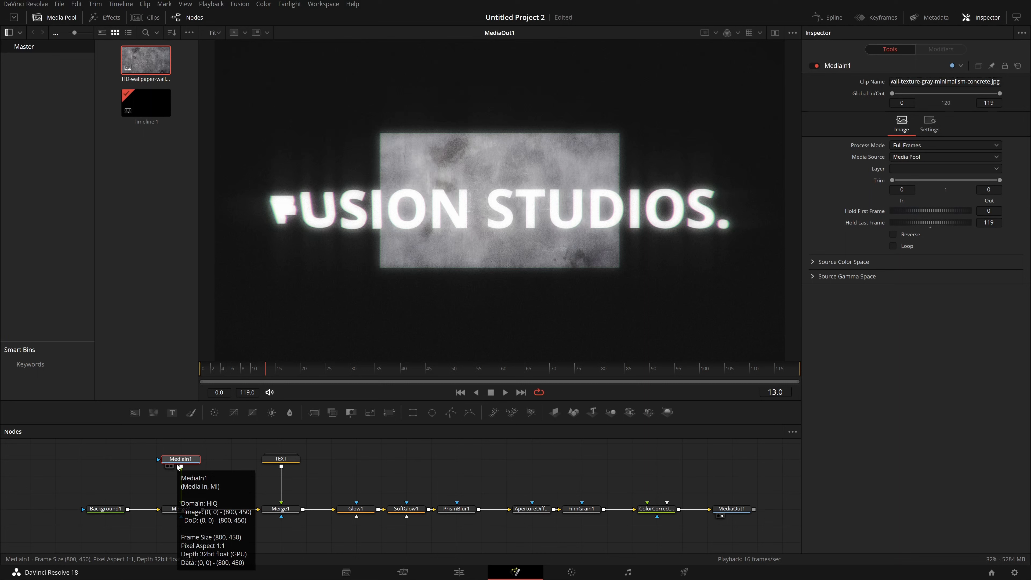
{"action": "left_click_drag", "start_coordinate": [179, 466], "coordinate": [193, 451]}
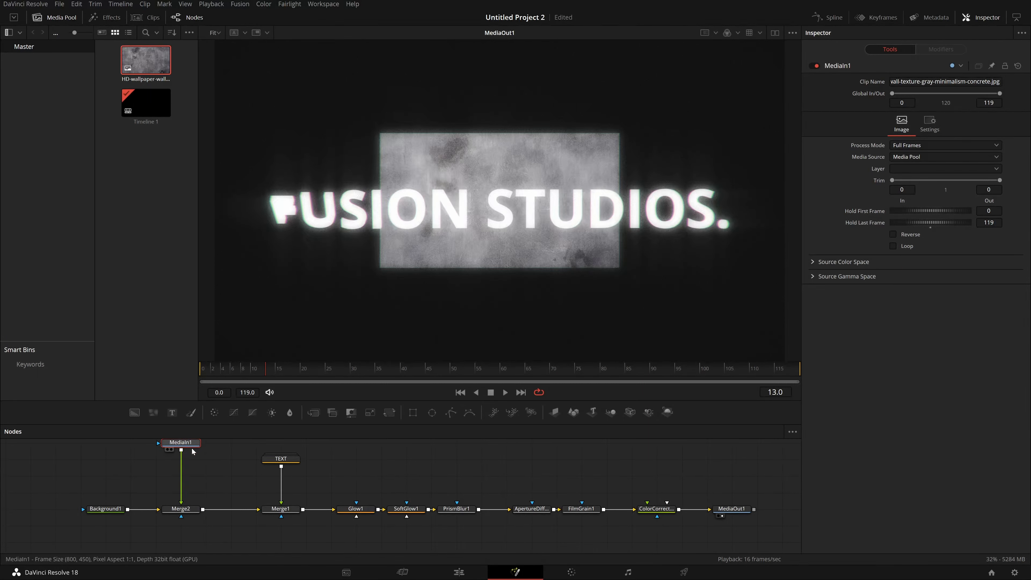
Step: Check Background1's resolution and insert a 1920 × 1080 Resize node after MediaIn1
{"action": "left_click", "coordinate": [106, 509]}
{"action": "left_click", "coordinate": [918, 118]}
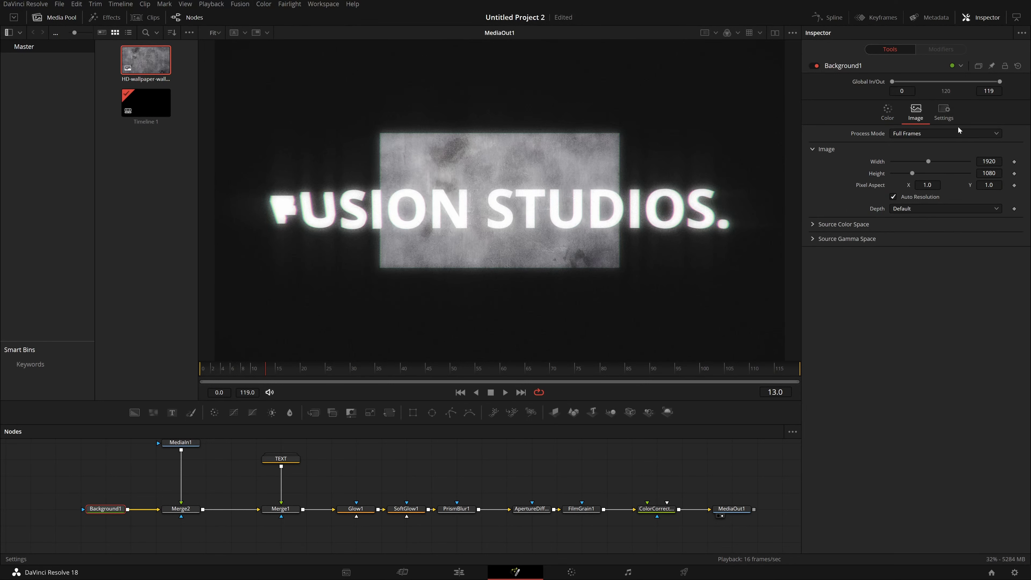
{"action": "left_click", "coordinate": [187, 443]}
{"action": "scroll", "coordinate": [188, 447], "scroll_direction": "up", "scroll_amount": 1}
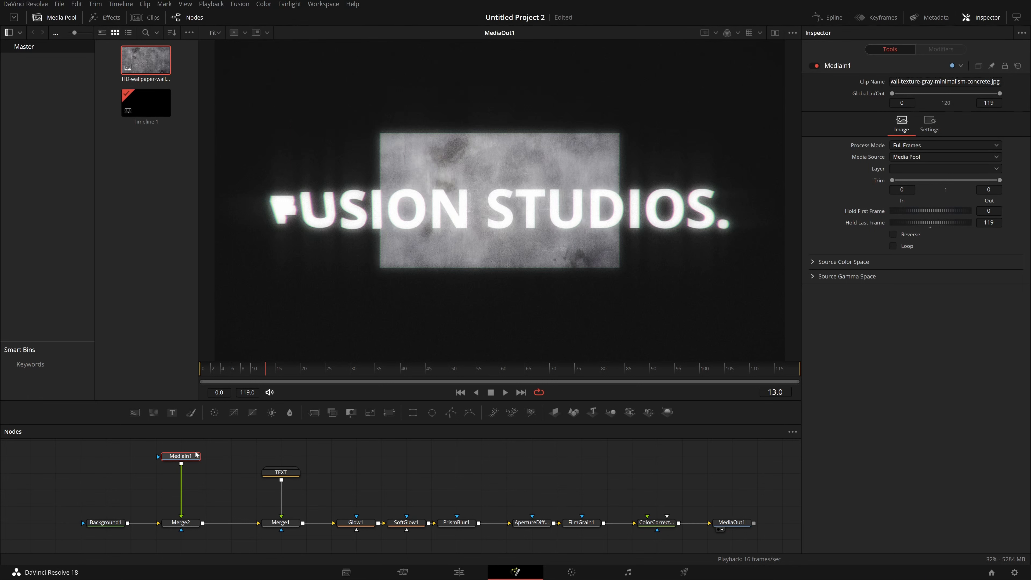
{"action": "key", "text": "shift+space"}
{"action": "type", "text": "COLOR"}
{"action": "key", "text": "BackSpace"}
{"action": "key", "text": "BackSpace"}
{"action": "key", "text": "BackSpace"}
{"action": "key", "text": "BackSpace"}
{"action": "key", "text": "BackSpace"}
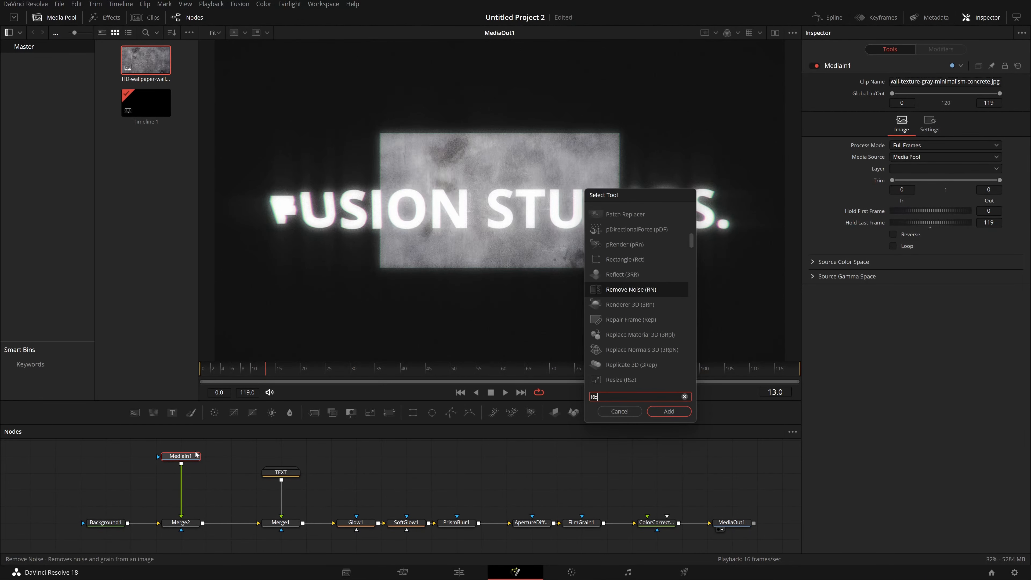
{"action": "type", "text": "RESIZE"}
{"action": "key", "text": "Return"}
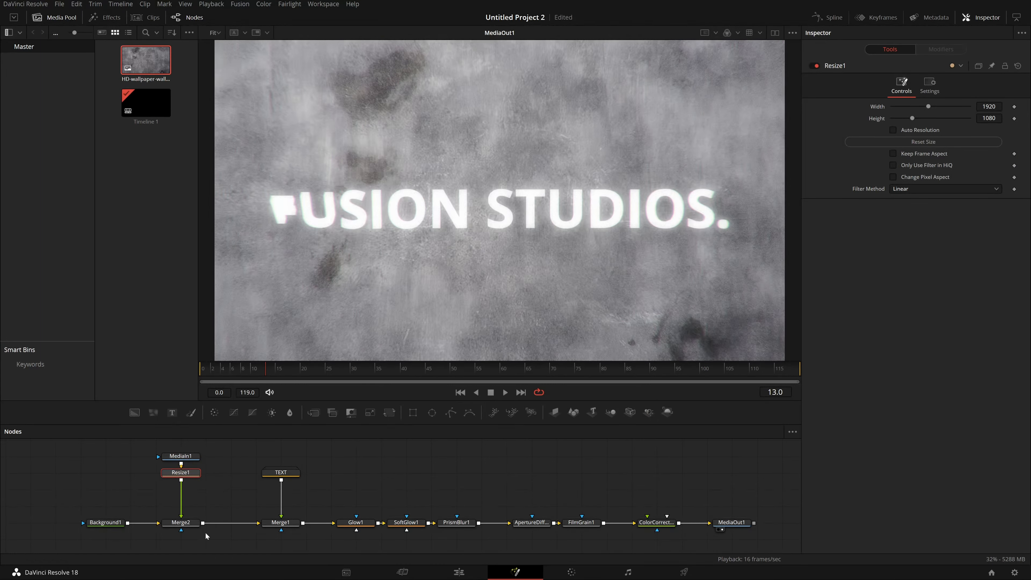
Step: Add a Color Corrector after Resize1 with contrast 1.324, gain 0.137 and saturation 0
{"action": "left_click_drag", "start_coordinate": [199, 448], "coordinate": [181, 482]}
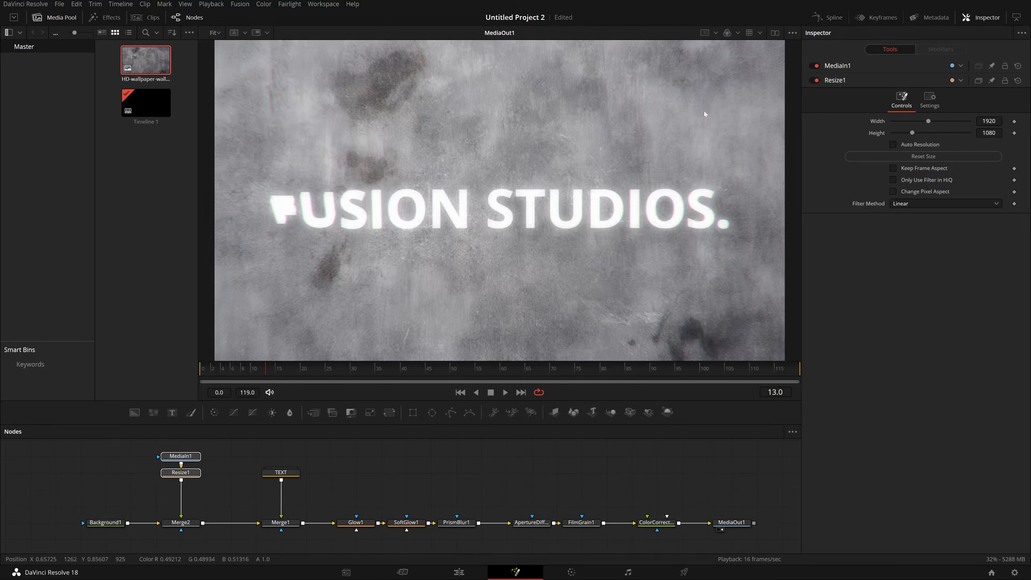
{"action": "left_click", "coordinate": [185, 473]}
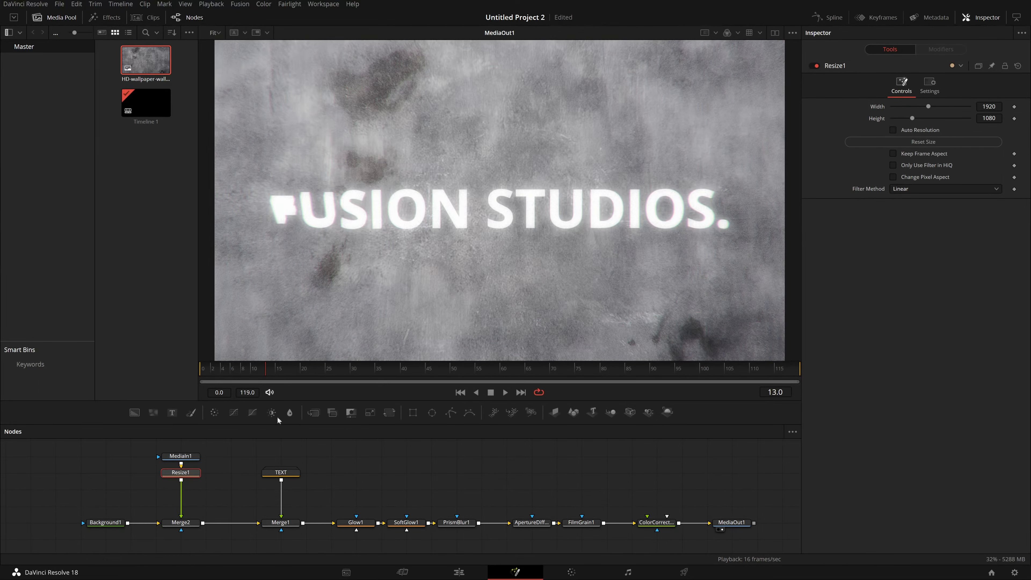
{"action": "left_click", "coordinate": [215, 413]}
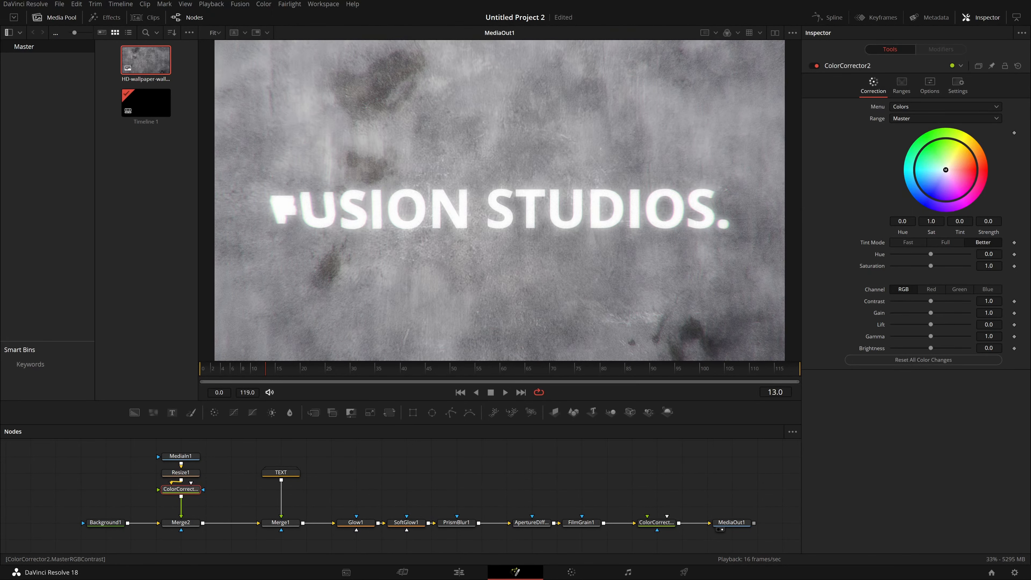
{"action": "mouse_move", "coordinate": [931, 301]}
{"action": "left_mouse_down"}
{"action": "mouse_move", "coordinate": [969, 313]}
{"action": "mouse_move", "coordinate": [943, 313]}
{"action": "left_mouse_up"}
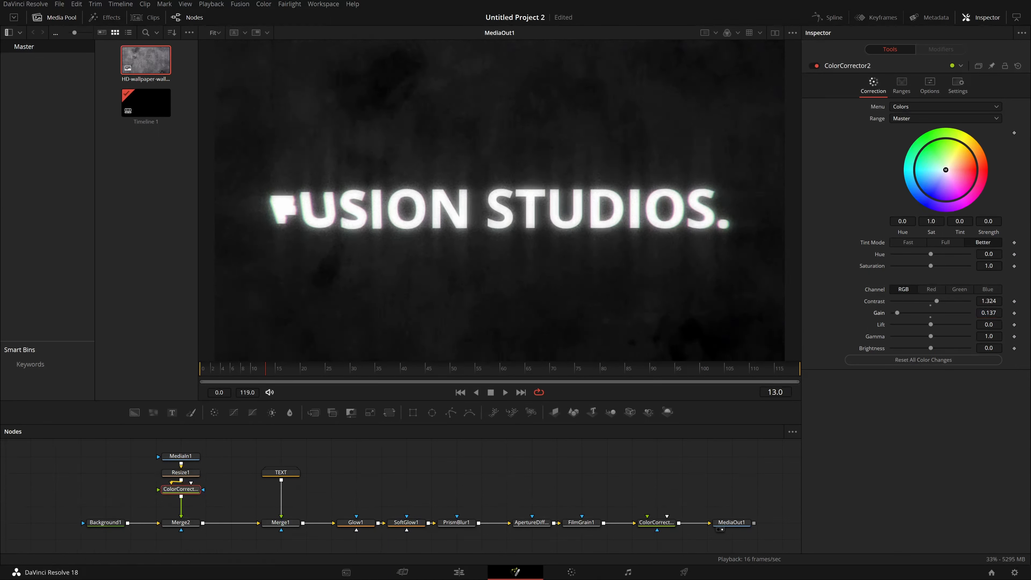
{"action": "left_click_drag", "start_coordinate": [988, 267], "coordinate": [936, 266]}
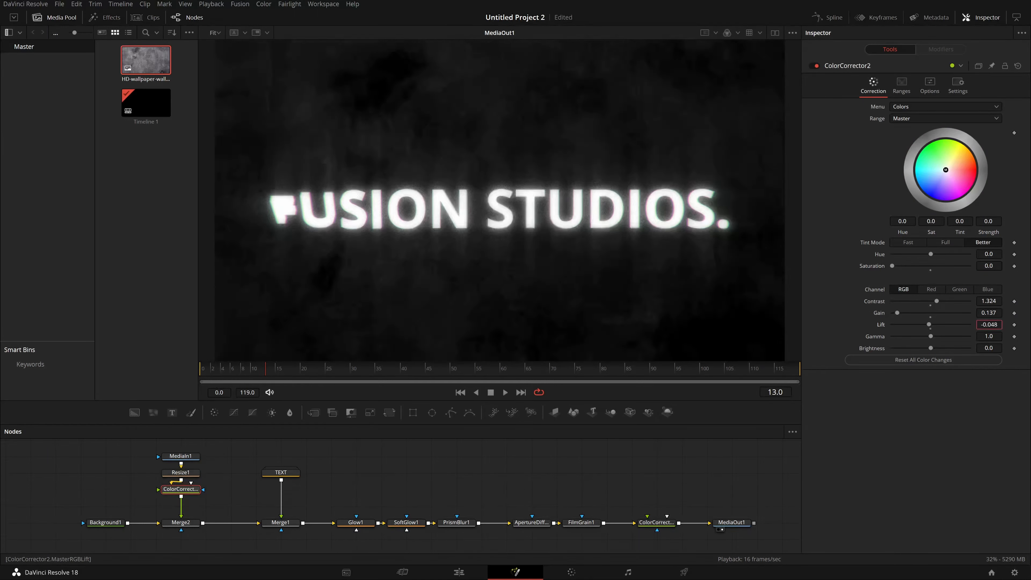
Step: Set ColorCorrector2's gain to 0.073, lift to 0.038, gamma to 1.414 and brightness to -0.041, and play the result
{"action": "left_click_drag", "start_coordinate": [989, 325], "coordinate": [984, 348]}
{"action": "left_click_drag", "start_coordinate": [989, 336], "coordinate": [1001, 336]}
{"action": "left_click_drag", "start_coordinate": [989, 324], "coordinate": [991, 325]}
{"action": "key", "text": "space"}
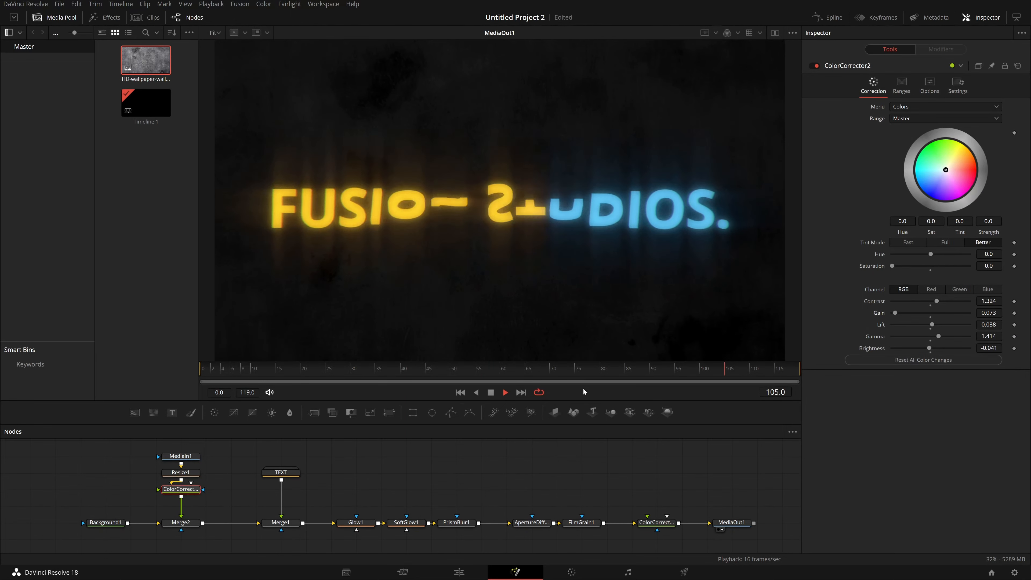
{"action": "key", "text": "space"}
Step: Move the TEXT group up and insert a Drop Shadow node between it and Merge1
{"action": "left_click_drag", "start_coordinate": [281, 472], "coordinate": [280, 455]}
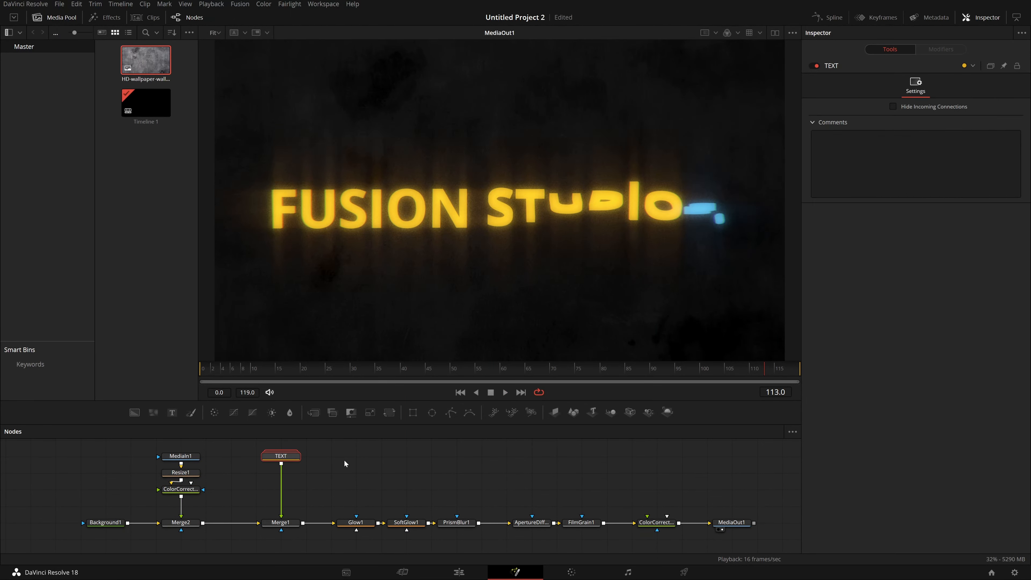
{"action": "key", "text": "shift+space"}
{"action": "type", "text": "RESI"}
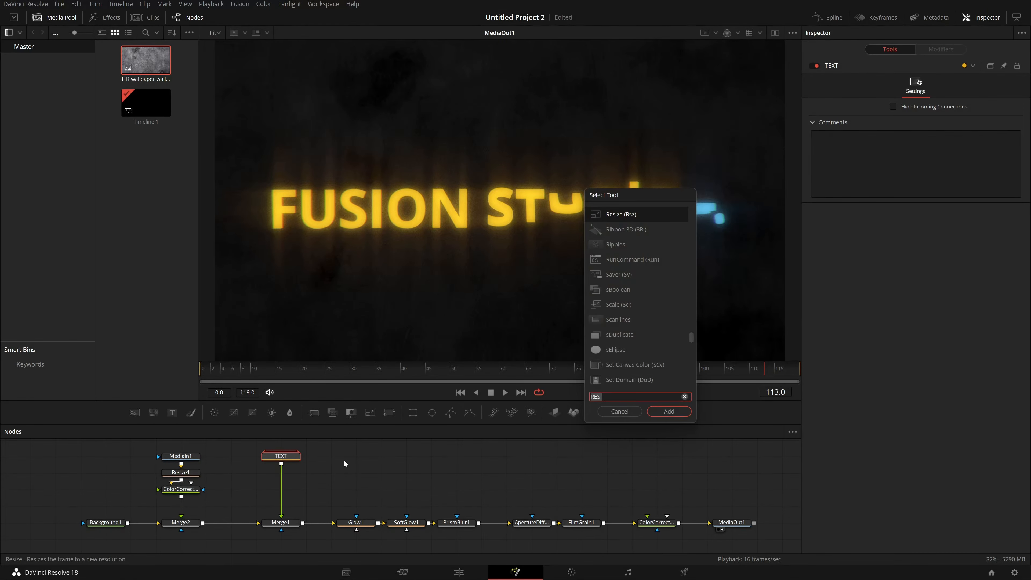
{"action": "key", "text": "BackSpace"}
{"action": "key", "text": "BackSpace"}
{"action": "key", "text": "BackSpace"}
{"action": "key", "text": "BackSpace"}
{"action": "type", "text": "DROI"}
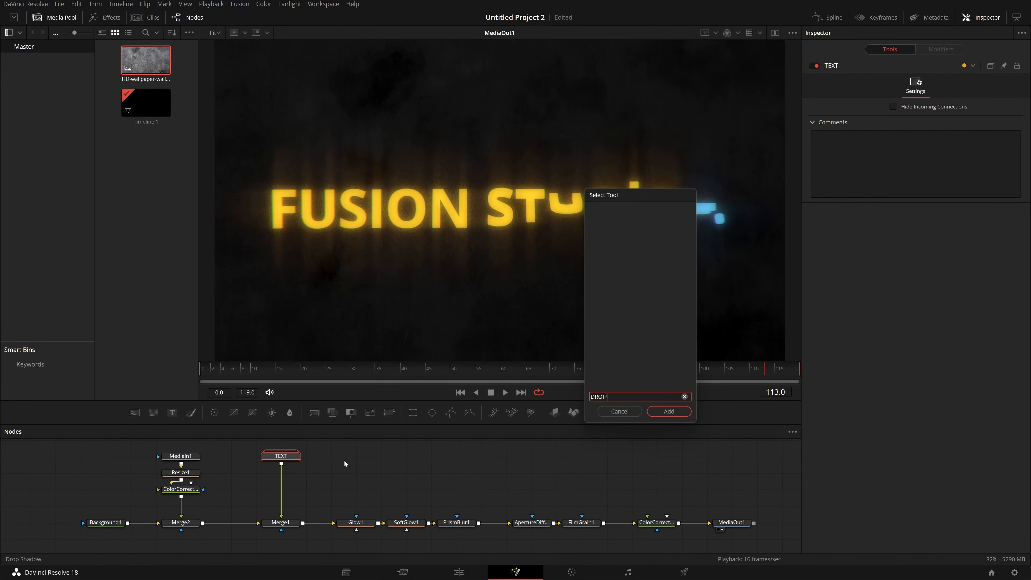
{"action": "key", "text": "BackSpace"}
{"action": "key", "text": "Return"}
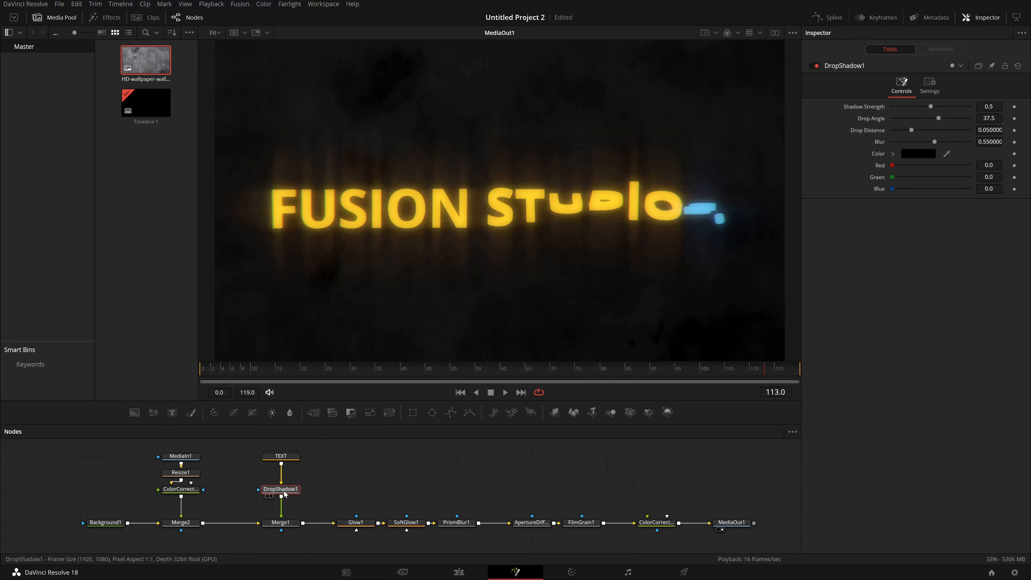
Step: Set the drop shadow's strength to 1.0, distance to 0.05 and blur to 0.793, and play the animation
{"action": "left_click_drag", "start_coordinate": [937, 107], "coordinate": [971, 106]}
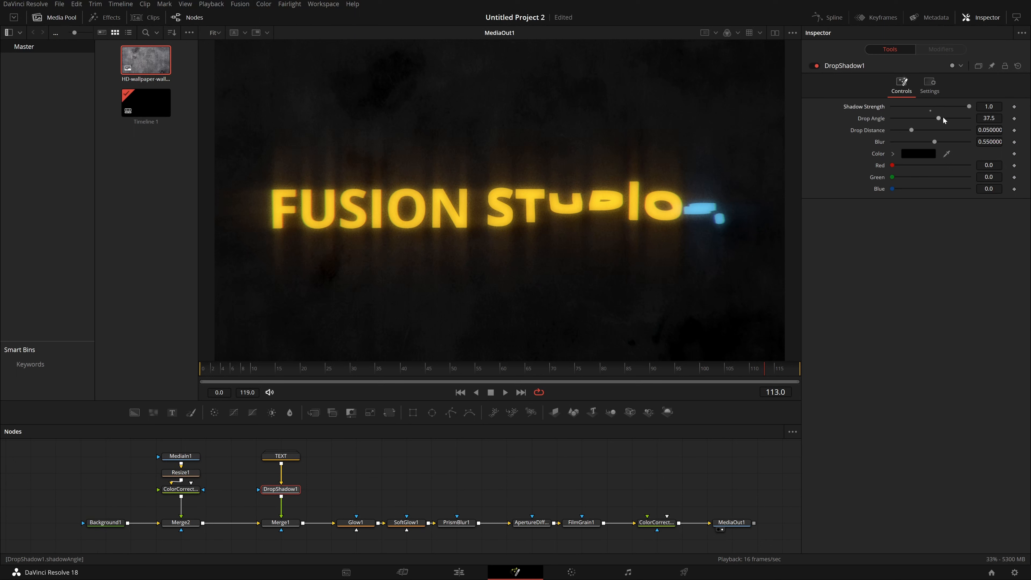
{"action": "mouse_move", "coordinate": [951, 129]}
{"action": "left_mouse_down"}
{"action": "mouse_move", "coordinate": [919, 130]}
{"action": "mouse_move", "coordinate": [951, 131]}
{"action": "mouse_move", "coordinate": [922, 141]}
{"action": "mouse_move", "coordinate": [954, 143]}
{"action": "left_mouse_up"}
{"action": "left_click", "coordinate": [911, 134]}
{"action": "mouse_move", "coordinate": [273, 494]}
{"action": "left_mouse_down"}
{"action": "mouse_move", "coordinate": [323, 494]}
{"action": "mouse_move", "coordinate": [273, 493]}
{"action": "left_mouse_up"}
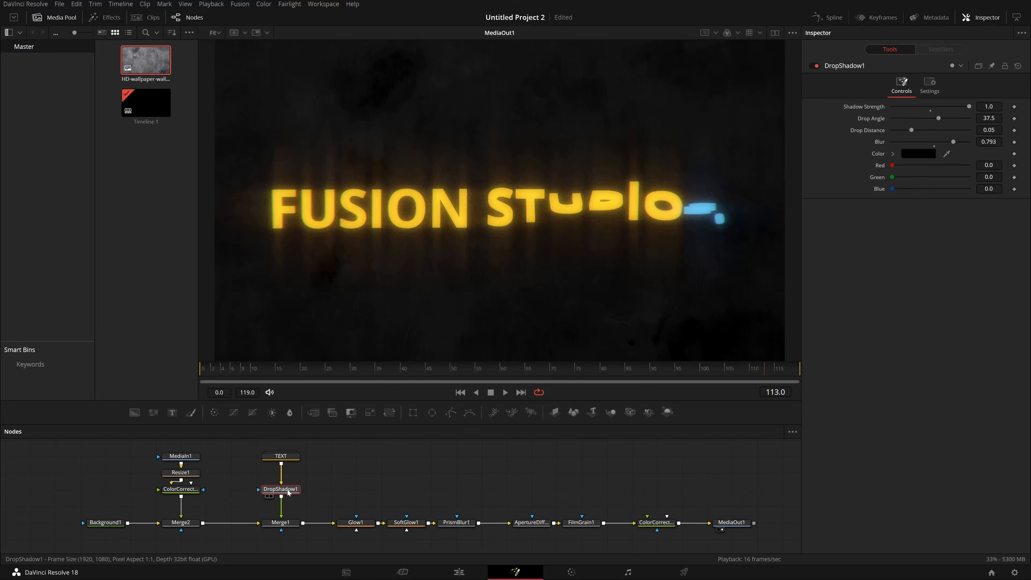
{"action": "left_click", "coordinate": [505, 393]}
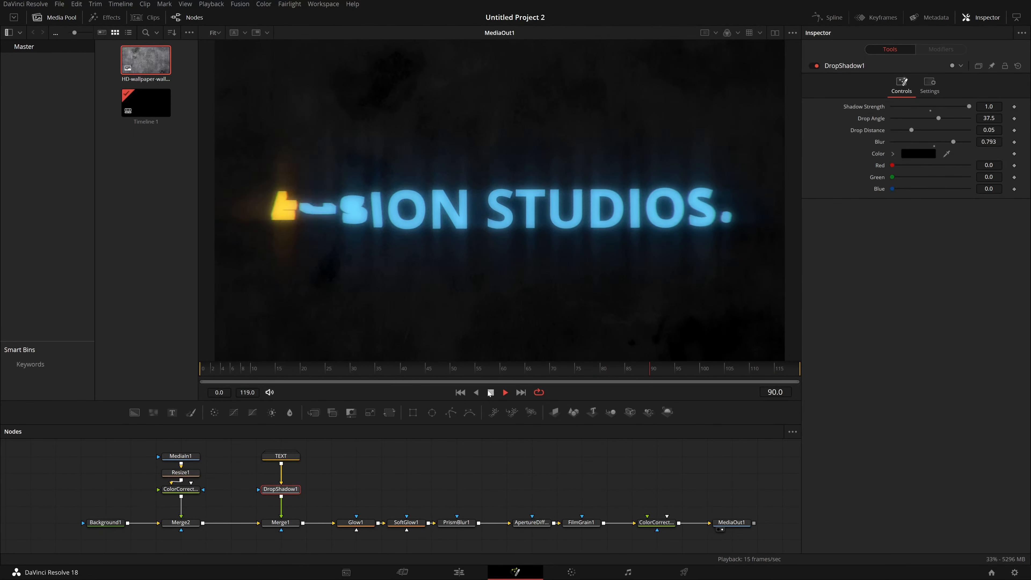
{"action": "left_click", "coordinate": [490, 392]}
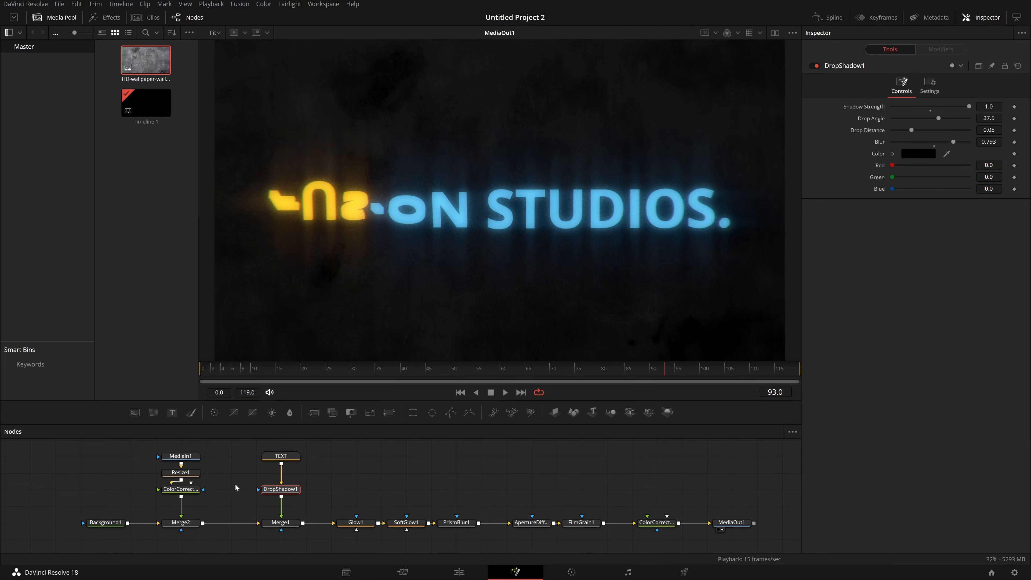
Step: Move MediaOut1 farther along the node chain and place ColorCorrector1 next to FilmGrain1
{"action": "left_click_drag", "start_coordinate": [369, 489], "coordinate": [298, 491]}
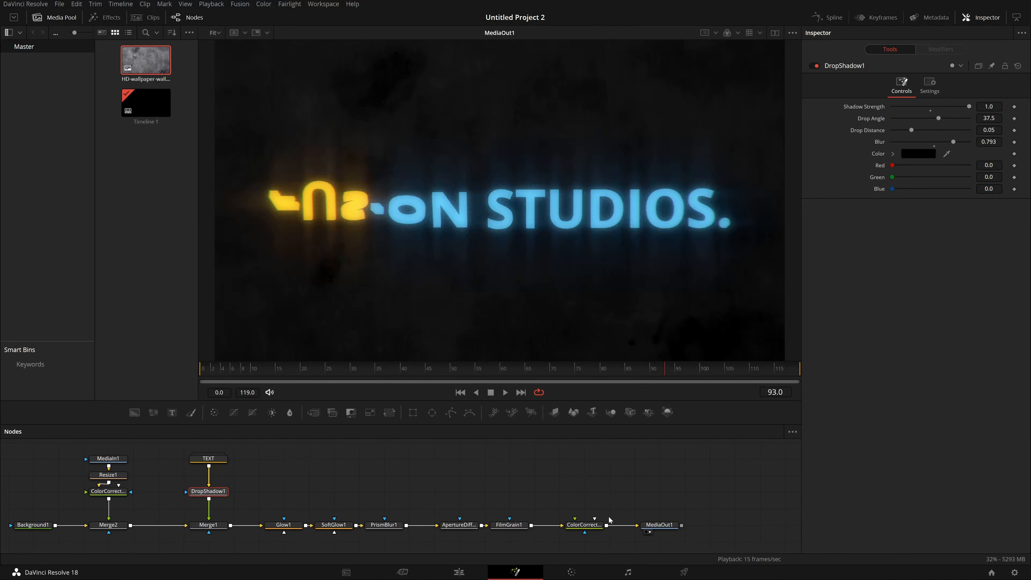
{"action": "left_click_drag", "start_coordinate": [660, 524], "coordinate": [734, 525]}
{"action": "left_click", "coordinate": [552, 526]}
{"action": "left_click", "coordinate": [575, 525]}
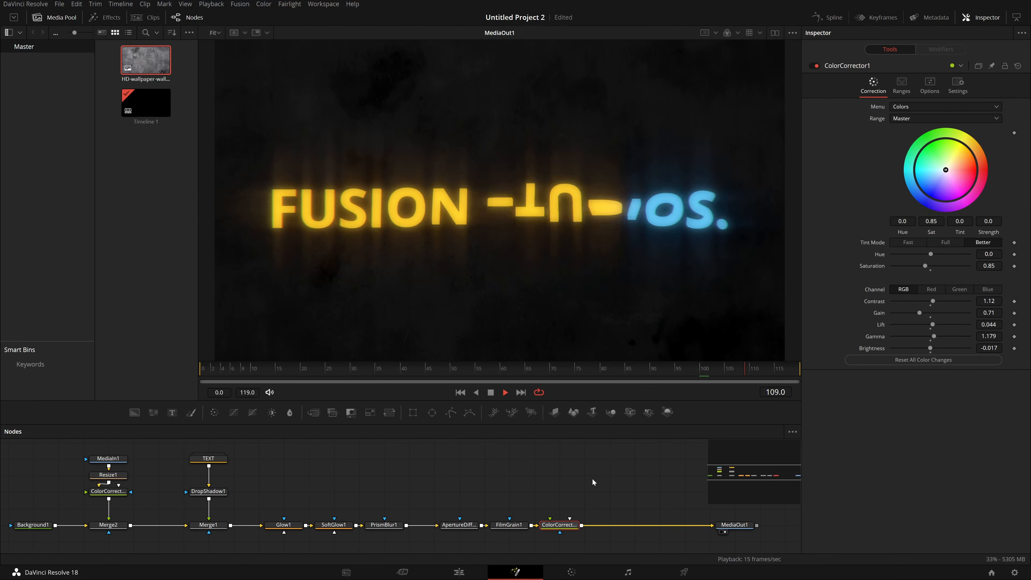
Step: Inspect the film grain on the letters up close, fit the whole frame in the viewer and replay the animation
{"action": "key", "text": "space"}
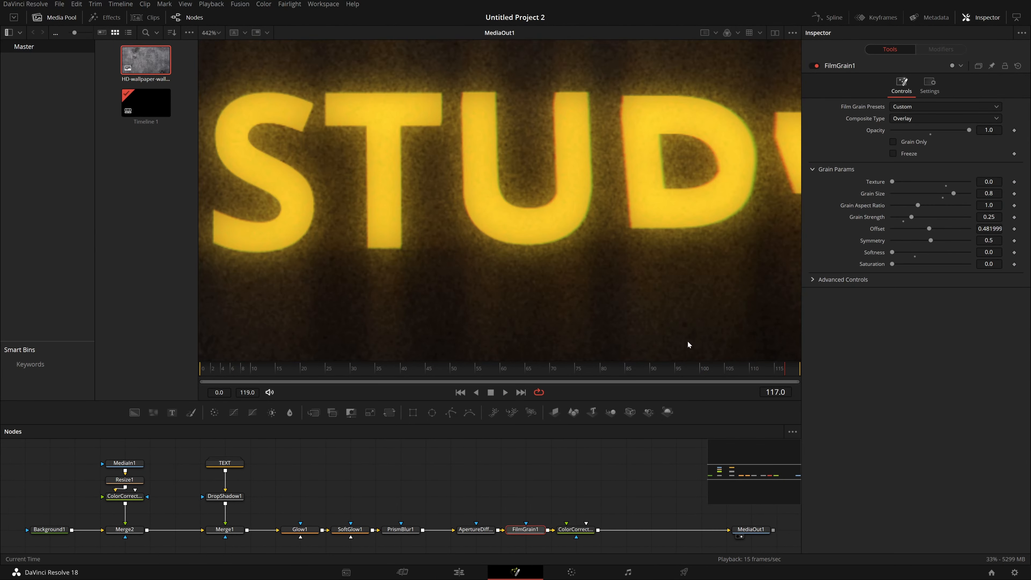
{"action": "key", "text": "ctrl+f"}
{"action": "key", "text": "space"}
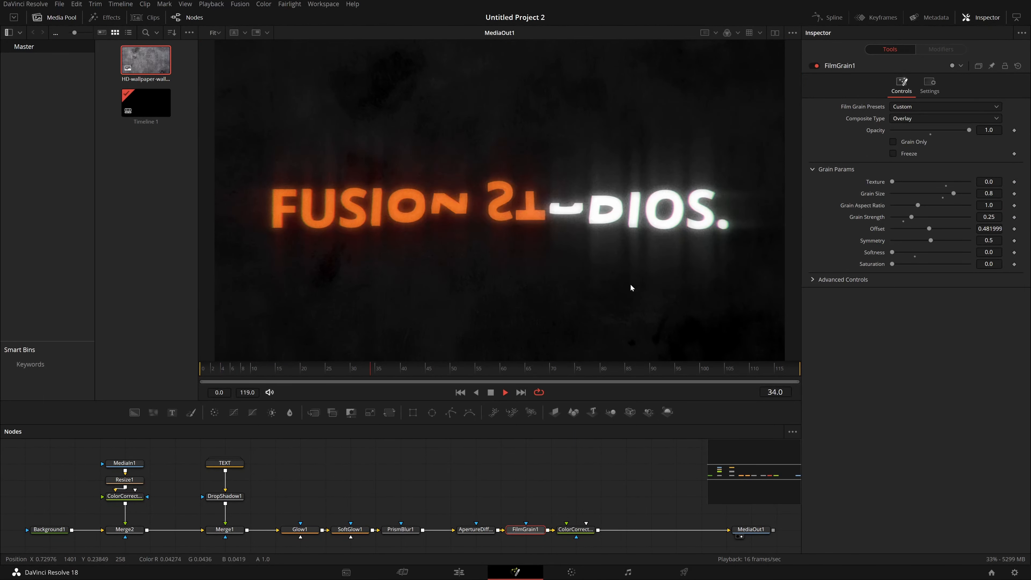
{"action": "key", "text": "space"}
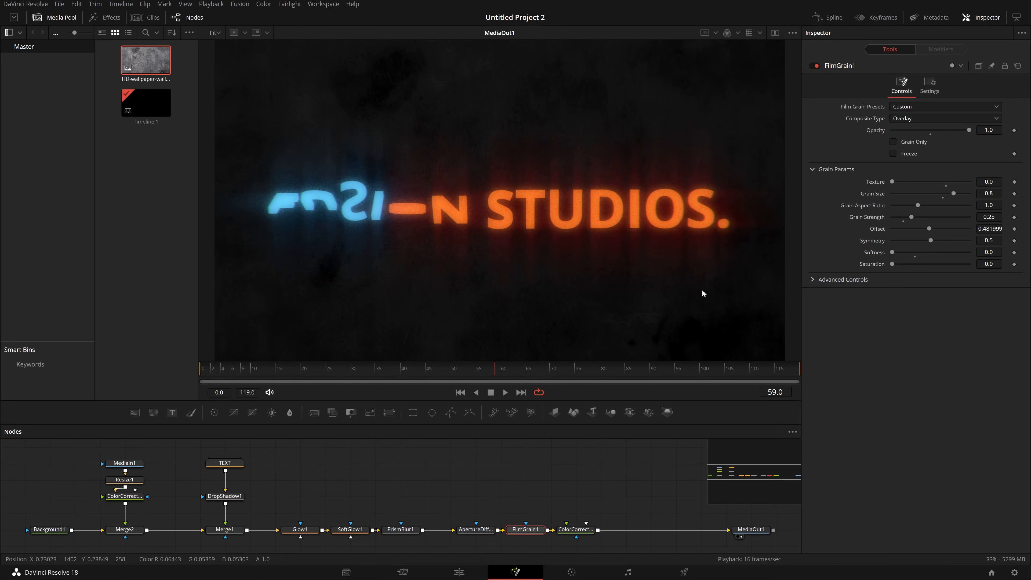
Step: Move ColorCorrector1 farther along the node chain and insert a Halation node directly after FilmGrain1
{"action": "left_click_drag", "start_coordinate": [571, 461], "coordinate": [543, 439]}
{"action": "left_click_drag", "start_coordinate": [540, 508], "coordinate": [615, 508]}
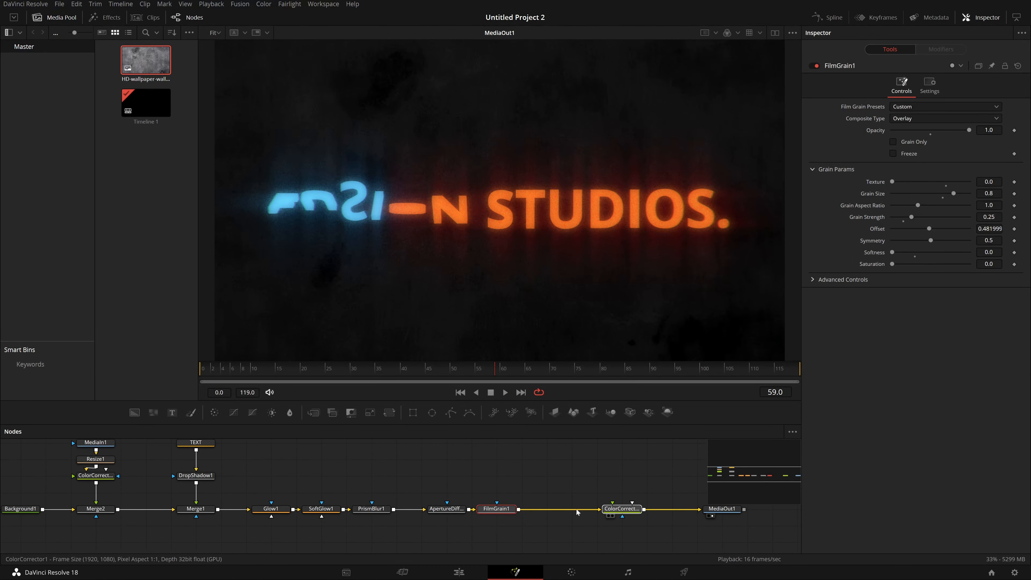
{"action": "left_click", "coordinate": [504, 511]}
{"action": "key", "text": "shift+space"}
{"action": "type", "text": "HALS"}
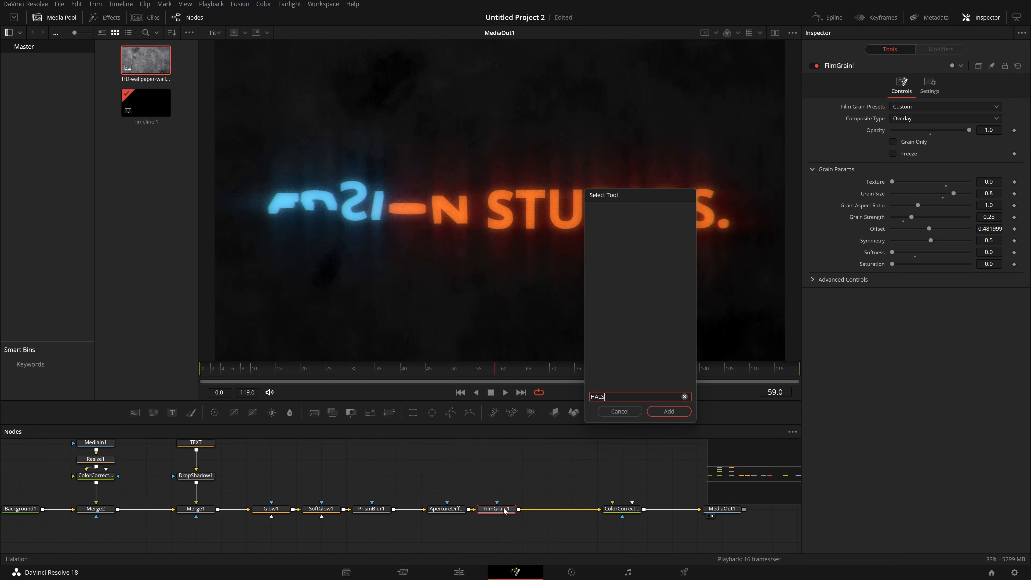
{"action": "key", "text": "BackSpace"}
{"action": "key", "text": "Return"}
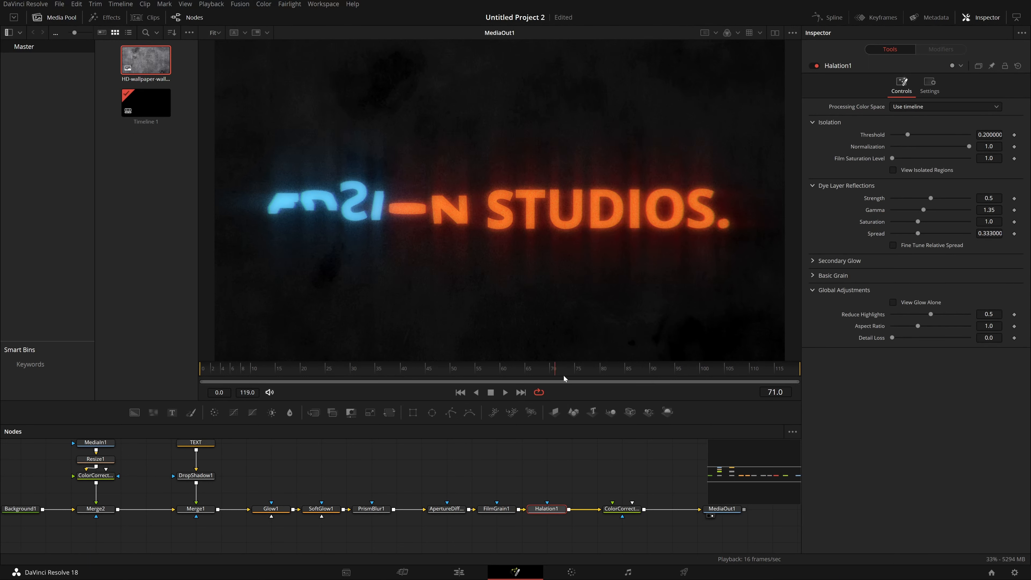
Step: Set Halation1's secondary glow strength to 0.163 and spread to 0.588, checking the glow alone while adjusting
{"action": "left_click", "coordinate": [905, 260]}
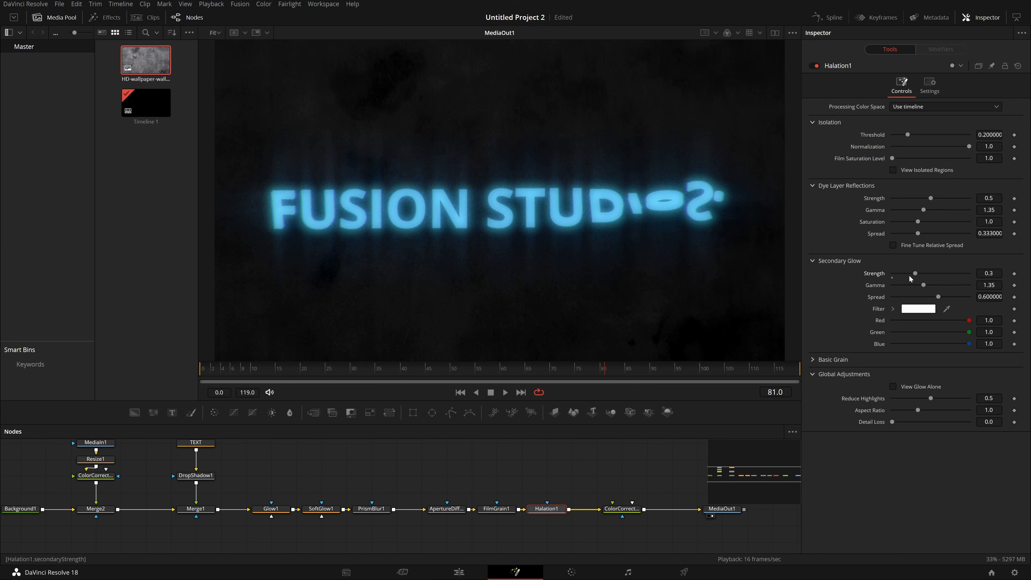
{"action": "left_click", "coordinate": [897, 385]}
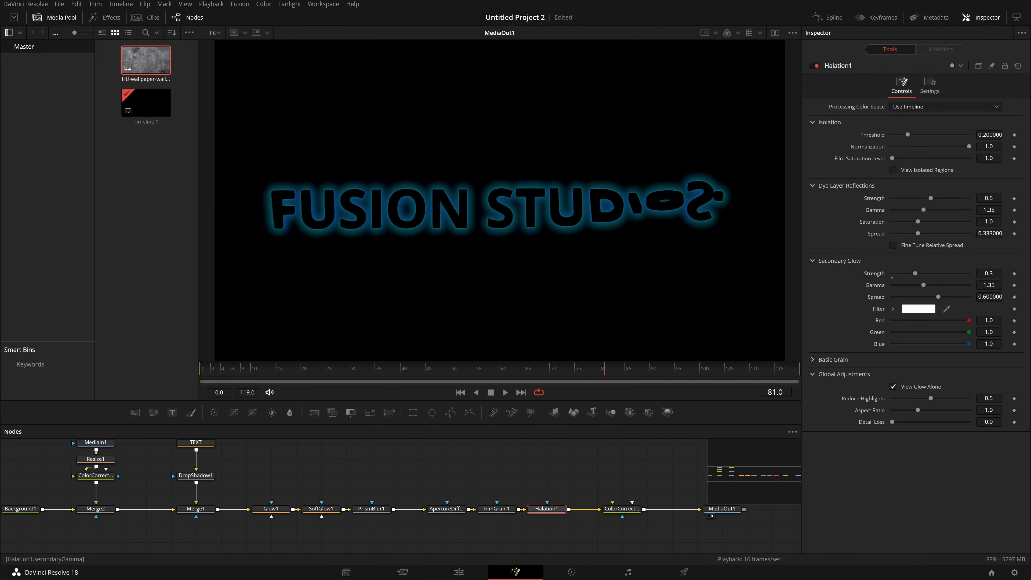
{"action": "left_click_drag", "start_coordinate": [915, 273], "coordinate": [943, 296]}
{"action": "left_click", "coordinate": [895, 386]}
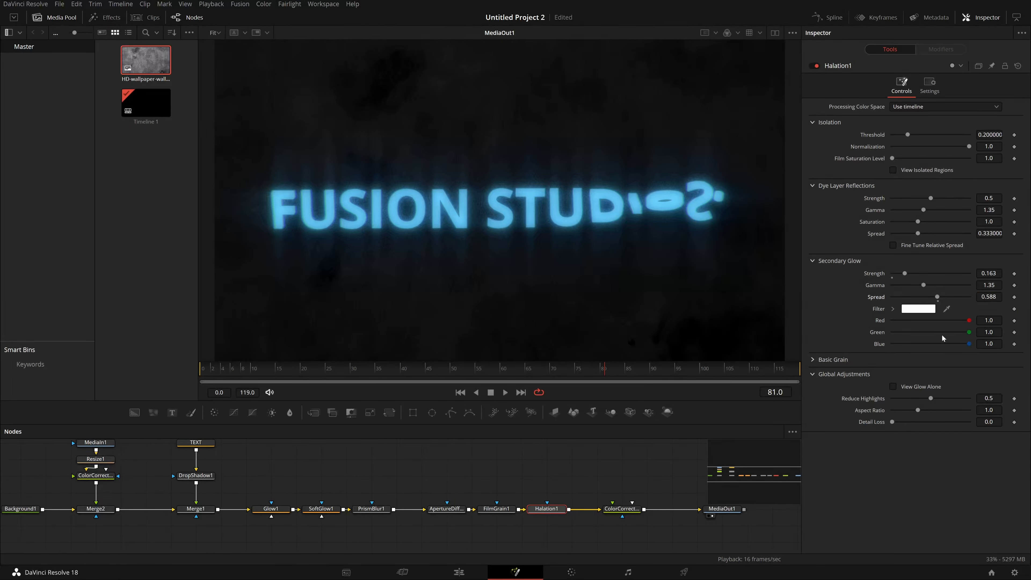
Step: Set Halation1's dye layer reflection strength to 0.964 and spread to 0.34, and play the animation
{"action": "left_click", "coordinate": [912, 386]}
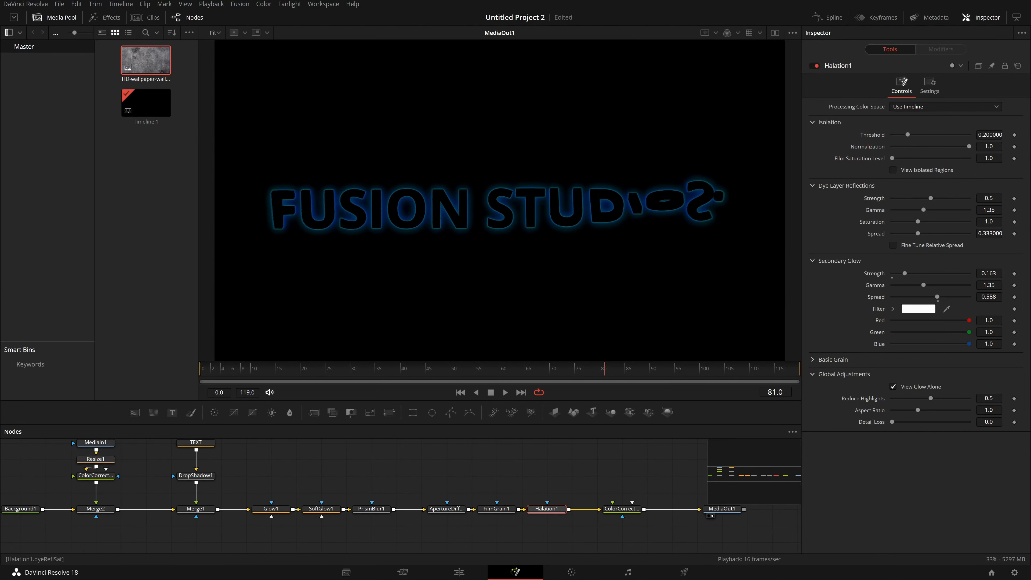
{"action": "left_click_drag", "start_coordinate": [931, 198], "coordinate": [967, 198]}
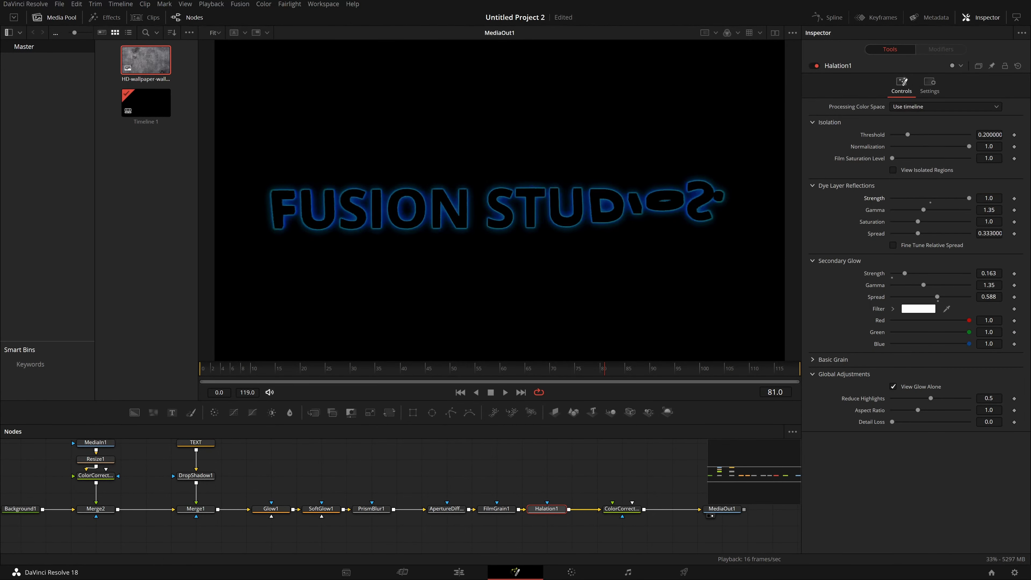
{"action": "left_click", "coordinate": [929, 387]}
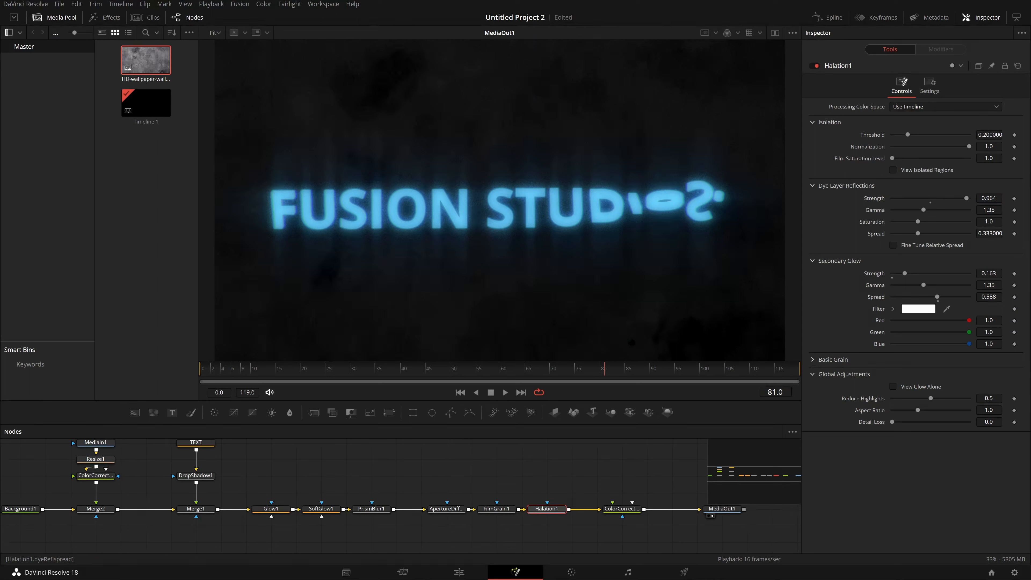
{"action": "left_click_drag", "start_coordinate": [918, 233], "coordinate": [935, 233]}
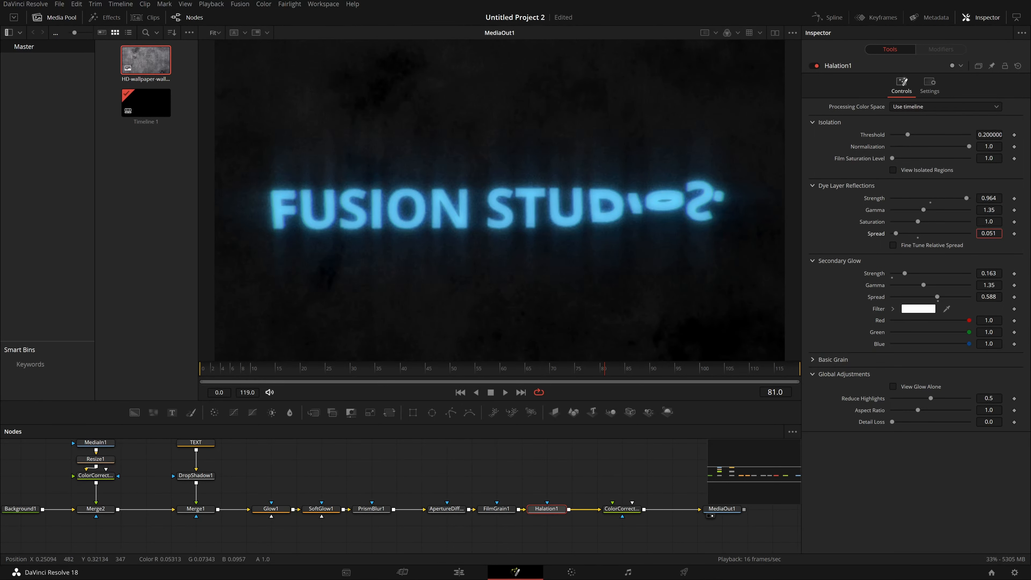
{"action": "key", "text": "space"}
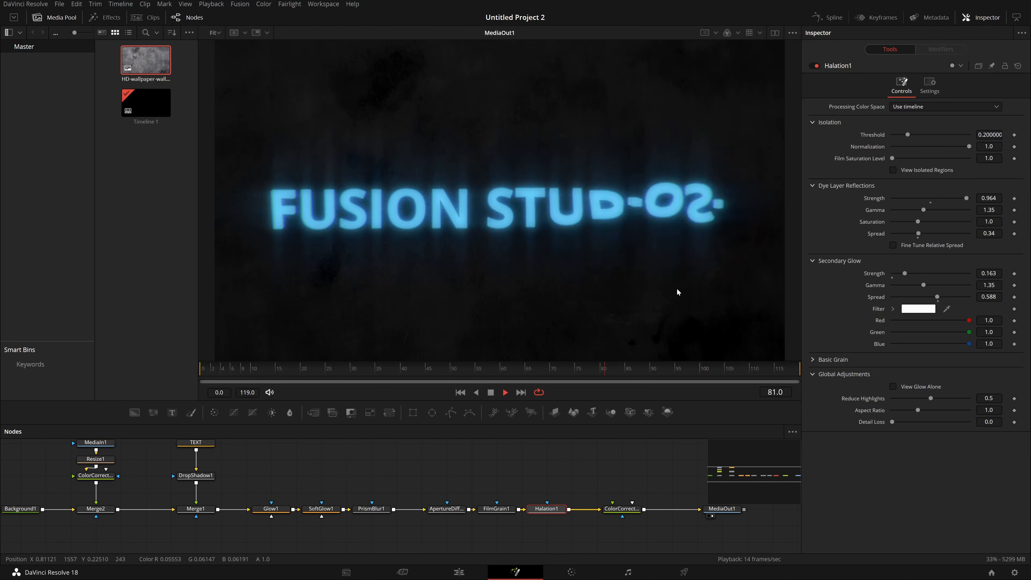
{"action": "key", "text": "space"}
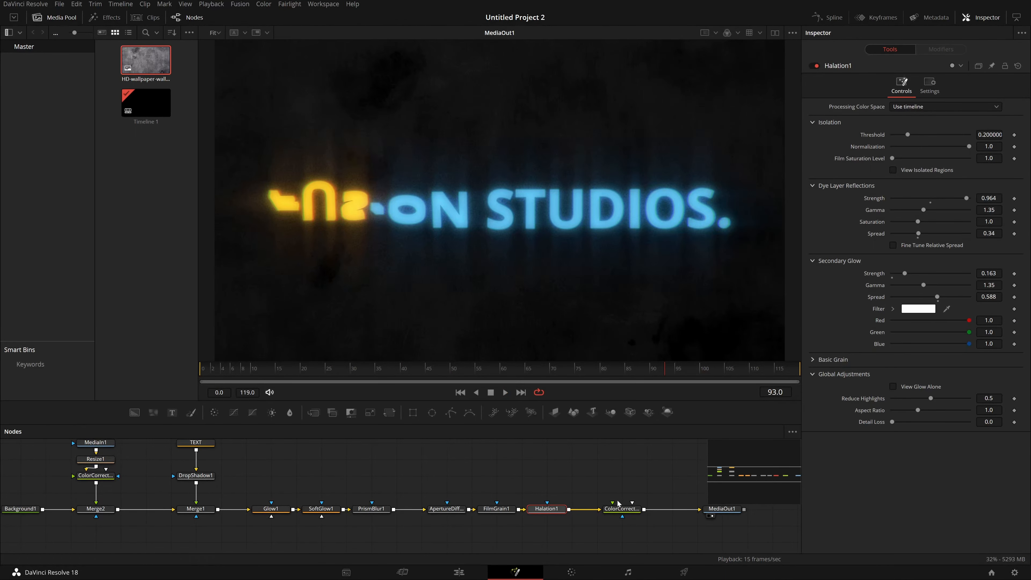
Step: Reorder the node chain so PrismBlur1 and FilmGrain1 come after Halation1 and before ColorCorrector1
{"action": "left_click_drag", "start_coordinate": [622, 508], "coordinate": [646, 509]}
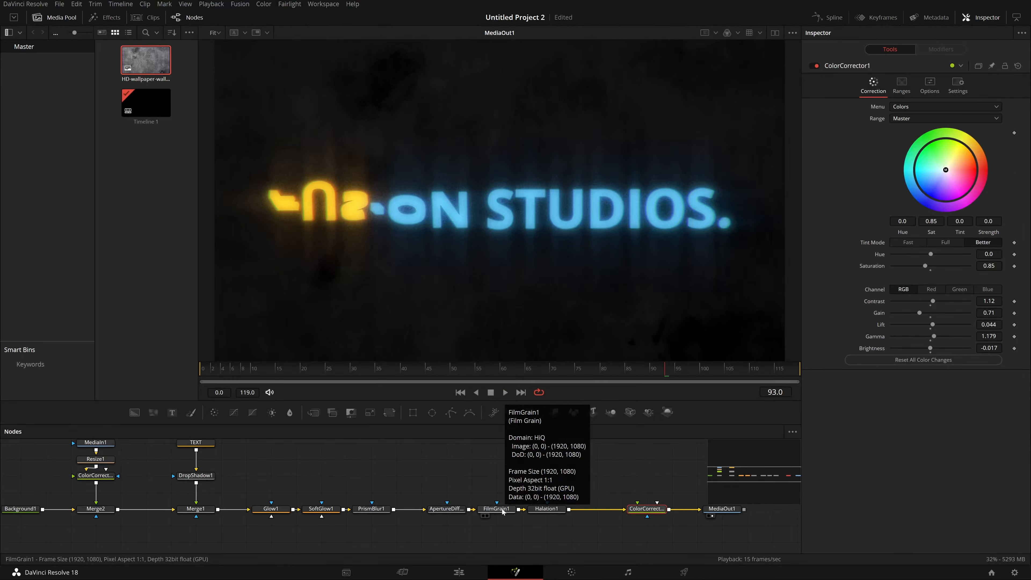
{"action": "mouse_move", "coordinate": [502, 511]}
{"action": "left_mouse_down"}
{"action": "mouse_move", "coordinate": [578, 463]}
{"action": "mouse_move", "coordinate": [596, 511]}
{"action": "mouse_move", "coordinate": [523, 510]}
{"action": "left_mouse_up"}
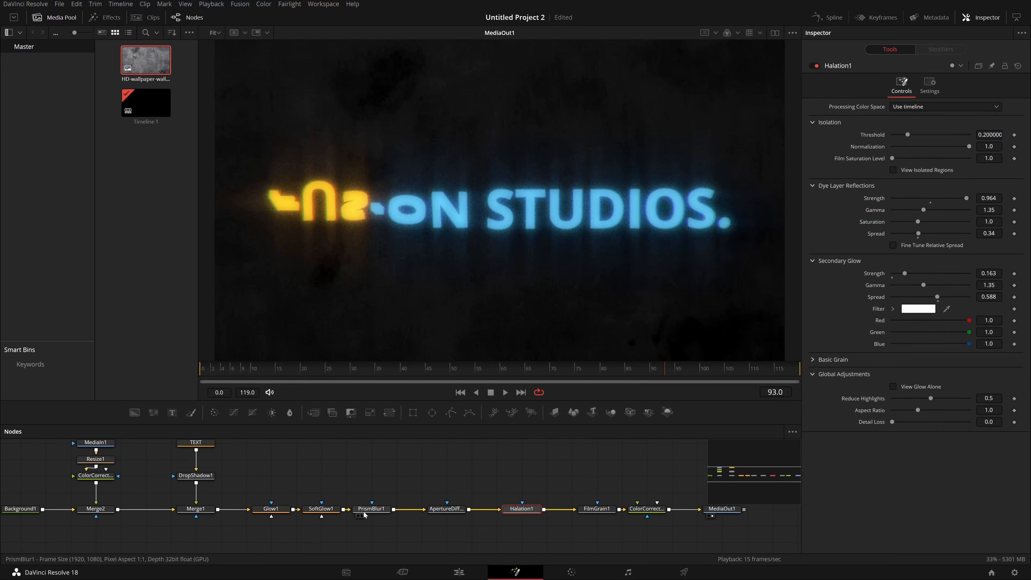
{"action": "left_click_drag", "start_coordinate": [382, 510], "coordinate": [452, 509]}
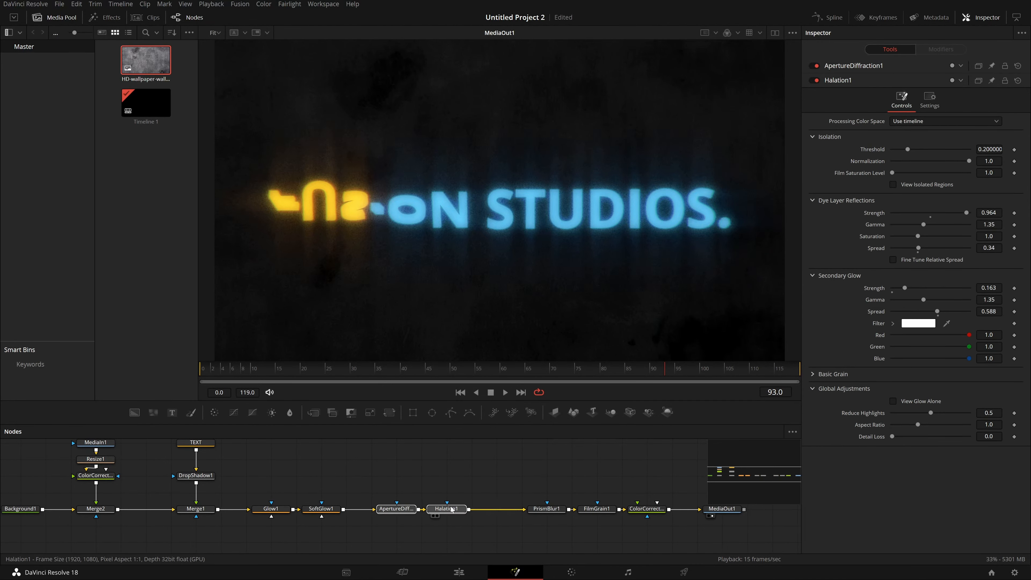
Step: Shift PrismBlur1, FilmGrain1 and ColorCorrector1 together next to Halation1, and move MediaOut1 farther along the chain
{"action": "left_click", "coordinate": [479, 469]}
{"action": "left_click_drag", "start_coordinate": [563, 485], "coordinate": [592, 511]}
{"action": "left_click", "coordinate": [722, 509]}
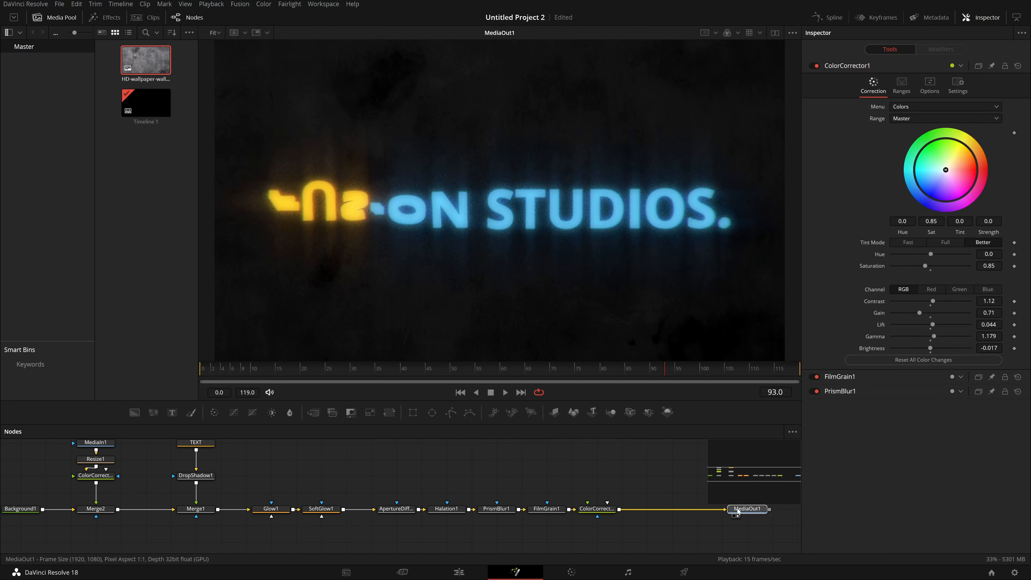
{"action": "scroll", "coordinate": [592, 488], "scroll_direction": "right", "scroll_amount": 3}
Step: Play the animation briefly and insert a Vignette node after ColorCorrector1
{"action": "left_click", "coordinate": [510, 522]}
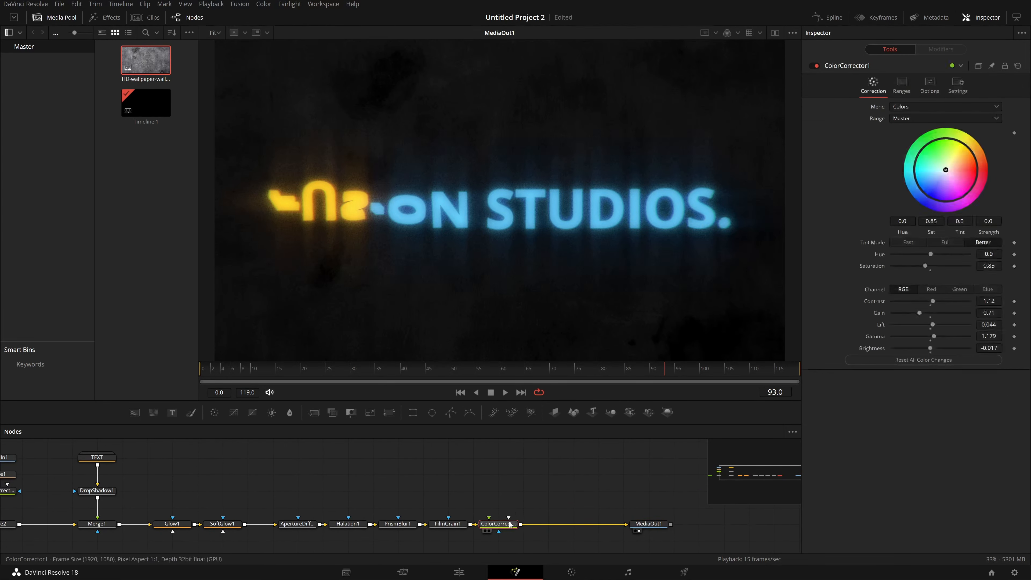
{"action": "key", "text": "space"}
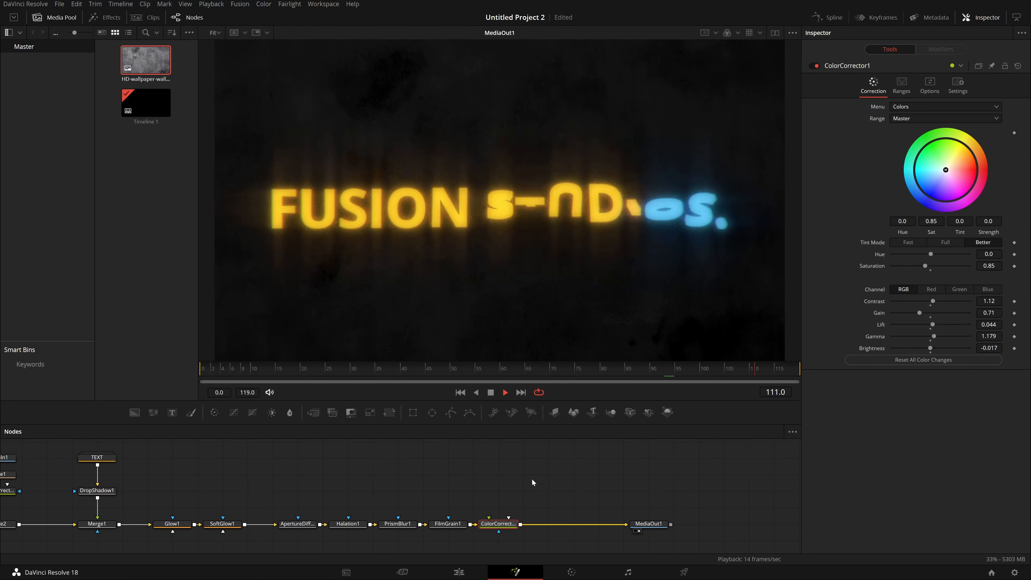
{"action": "key", "text": "space"}
{"action": "key", "text": "shift+space"}
{"action": "type", "text": "HAL"}
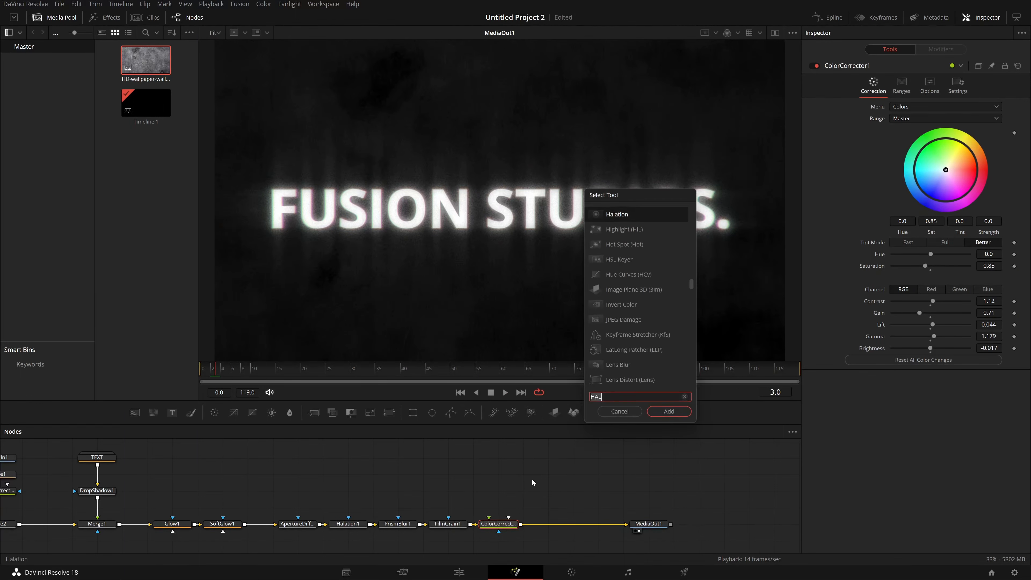
{"action": "key", "text": "BackSpace"}
{"action": "key", "text": "BackSpace"}
{"action": "key", "text": "BackSpace"}
{"action": "type", "text": "vign"}
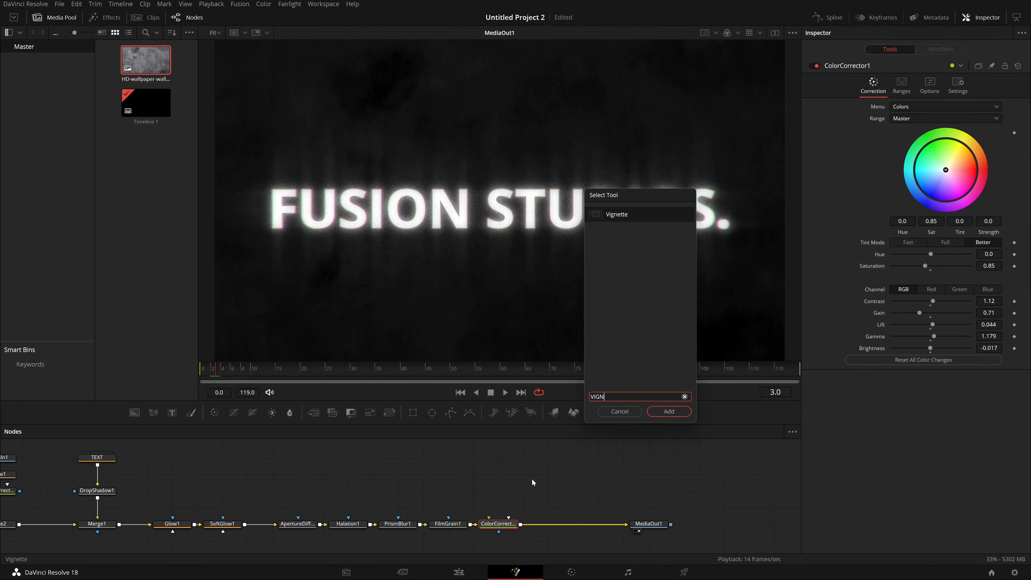
{"action": "key", "text": "Return"}
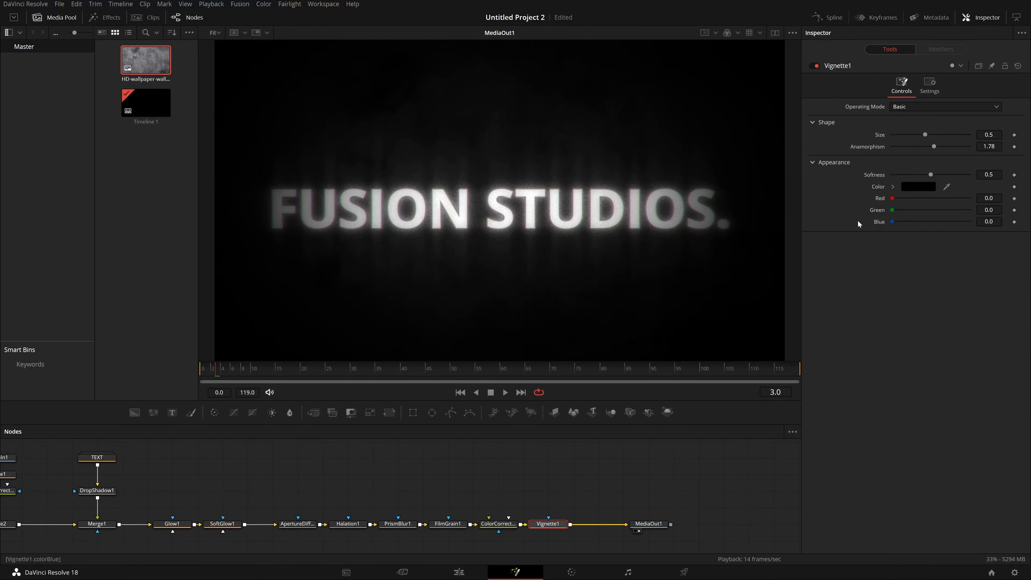
Step: Set the vignette's size to 0.6532, anamorphism to 3.0 and softness to 0.445, and play the animation
{"action": "left_click_drag", "start_coordinate": [925, 133], "coordinate": [1001, 146]}
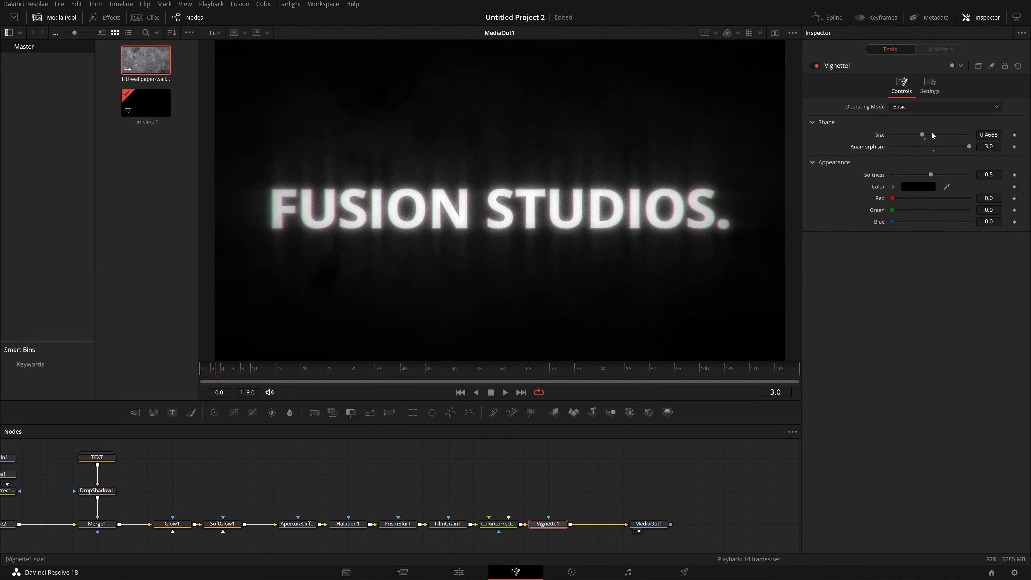
{"action": "left_click_drag", "start_coordinate": [927, 133], "coordinate": [954, 136]}
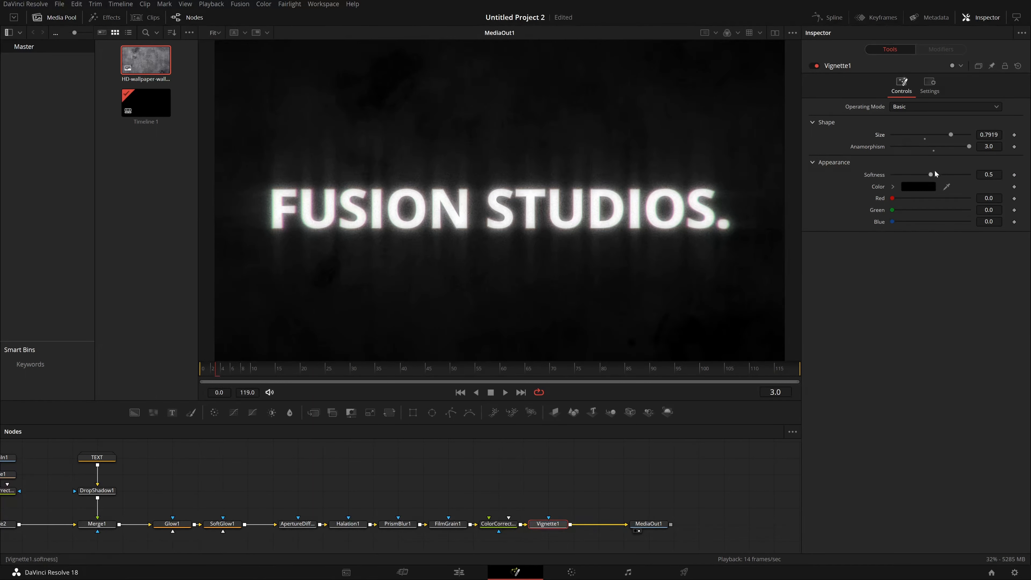
{"action": "mouse_move", "coordinate": [931, 174]}
{"action": "left_mouse_down"}
{"action": "mouse_move", "coordinate": [908, 175]}
{"action": "mouse_move", "coordinate": [955, 174]}
{"action": "mouse_move", "coordinate": [917, 177]}
{"action": "mouse_move", "coordinate": [927, 175]}
{"action": "left_mouse_up"}
{"action": "left_click_drag", "start_coordinate": [952, 134], "coordinate": [939, 135]}
{"action": "key", "text": "space"}
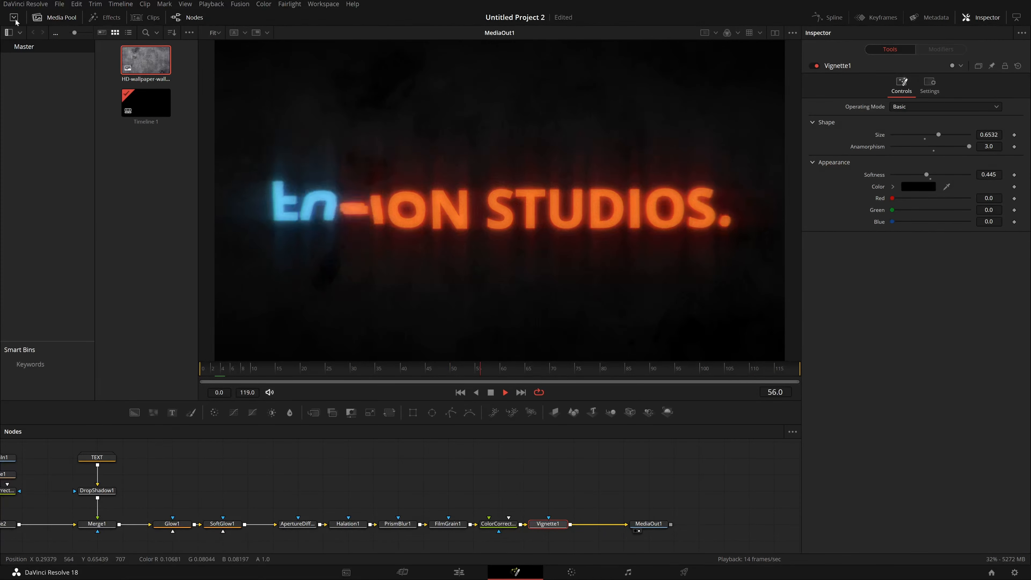
Step: Hide the media pool and enlarge the viewer to watch the animation
{"action": "left_click", "coordinate": [37, 18]}
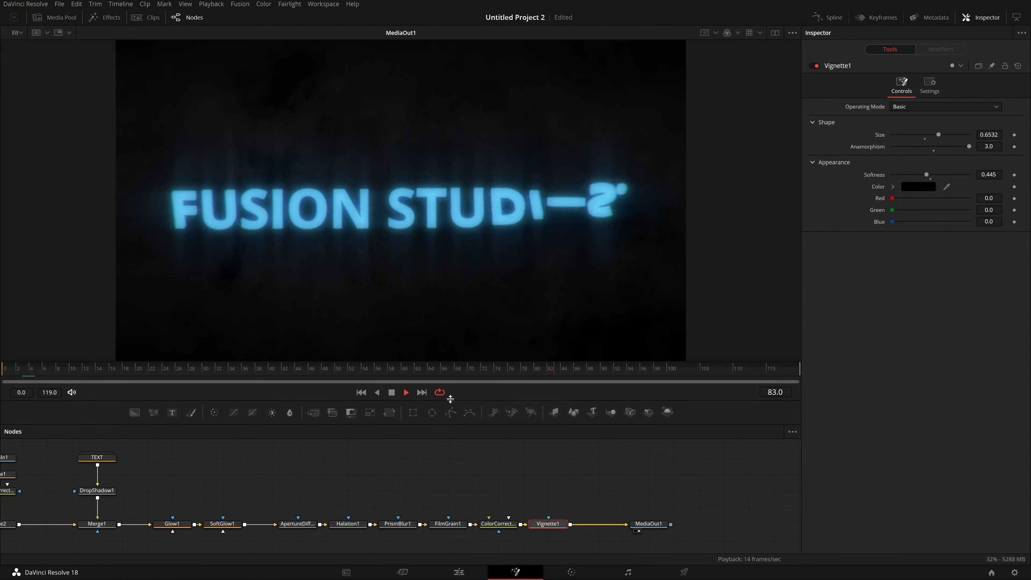
{"action": "left_click_drag", "start_coordinate": [469, 401], "coordinate": [469, 552]}
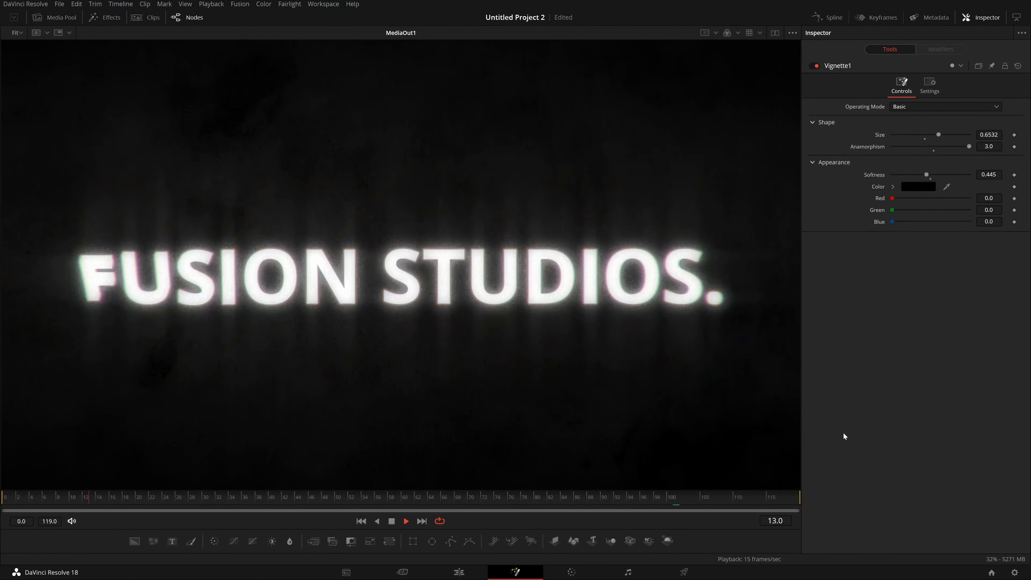
{"action": "key", "text": "space"}
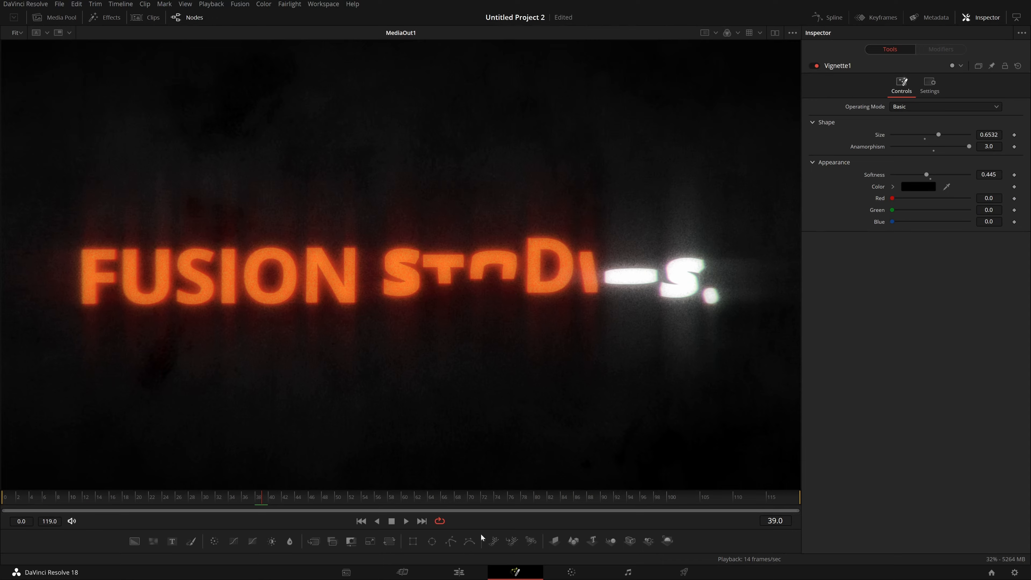
Step: Bring back the node area, open the TEXT group to review Renderer3D1's motion blur settings, and close the group
{"action": "left_click_drag", "start_coordinate": [485, 528], "coordinate": [484, 384]}
{"action": "left_click_drag", "start_coordinate": [178, 469], "coordinate": [296, 460]}
{"action": "double_click", "coordinate": [226, 433]}
{"action": "left_click", "coordinate": [303, 478]}
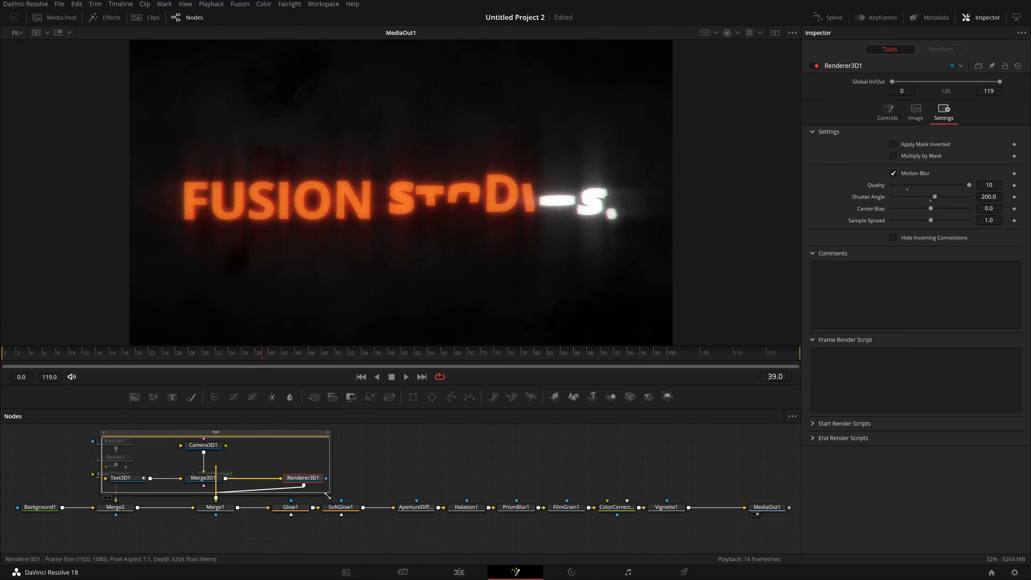
{"action": "left_click", "coordinate": [104, 432]}
Step: Enlarge the viewer while keeping the whole node tree visible below it, save the project and play the animation
{"action": "mouse_move", "coordinate": [442, 457]}
{"action": "left_mouse_down"}
{"action": "mouse_move", "coordinate": [474, 469]}
{"action": "mouse_move", "coordinate": [440, 469]}
{"action": "left_mouse_up"}
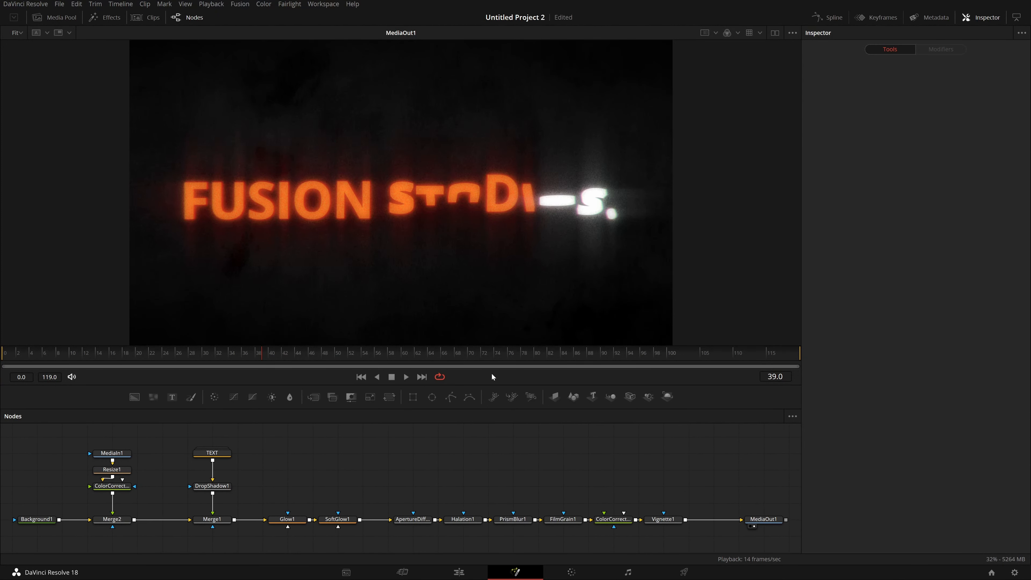
{"action": "left_click_drag", "start_coordinate": [489, 386], "coordinate": [490, 449]}
{"action": "left_click_drag", "start_coordinate": [490, 506], "coordinate": [509, 434]}
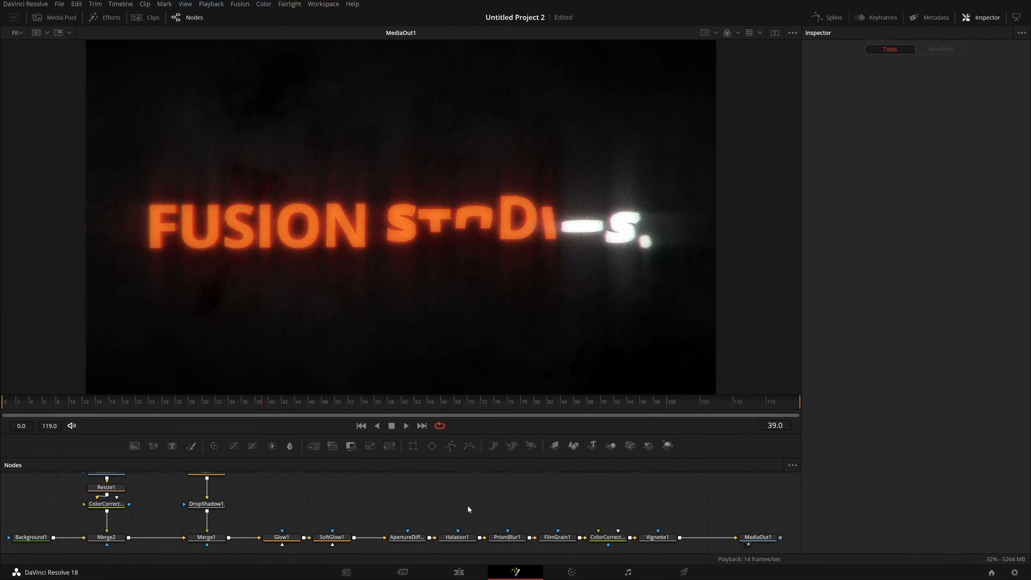
{"action": "left_click_drag", "start_coordinate": [468, 507], "coordinate": [467, 516]}
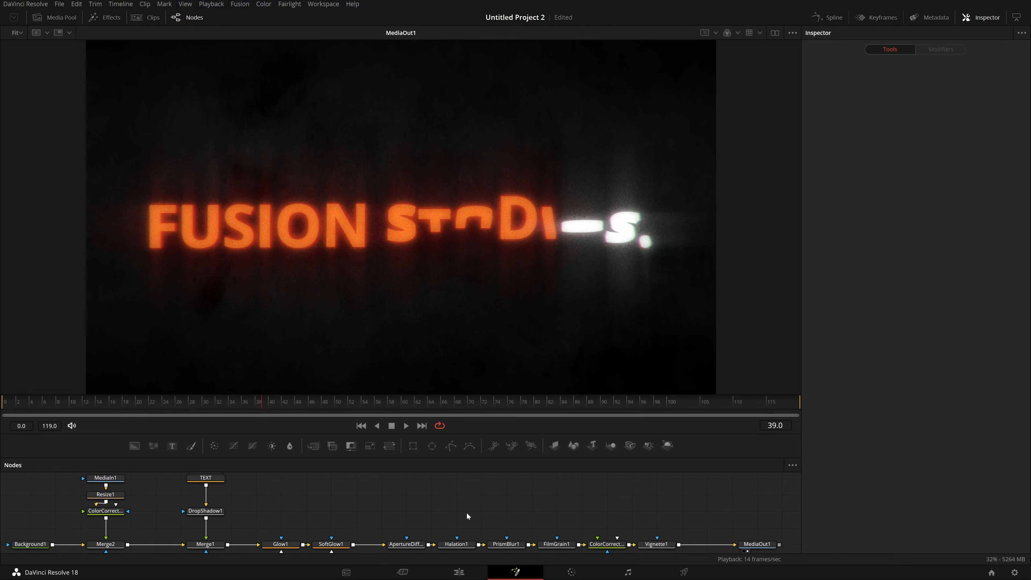
{"action": "key", "text": "ctrl+s"}
{"action": "key", "text": "space"}
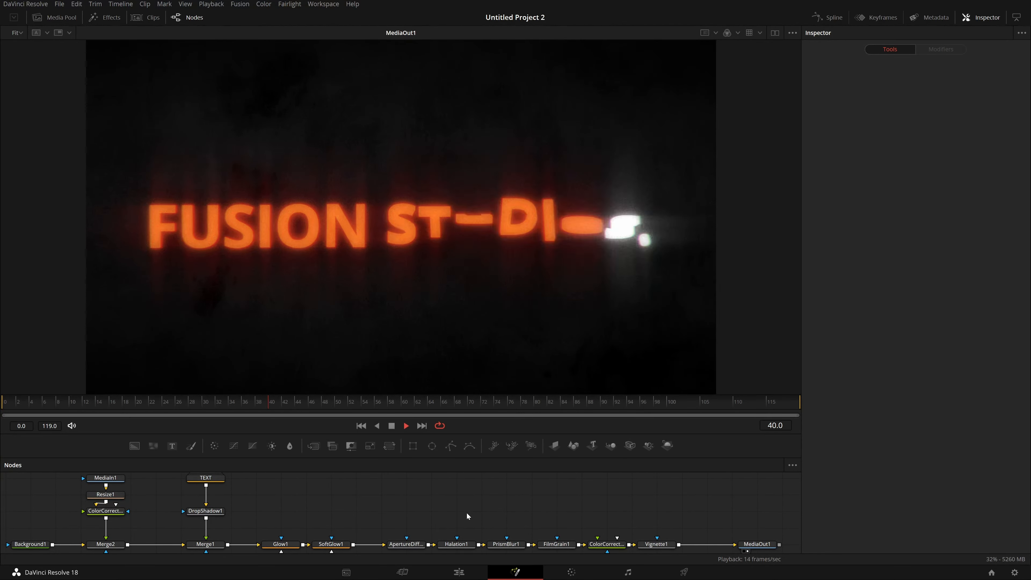